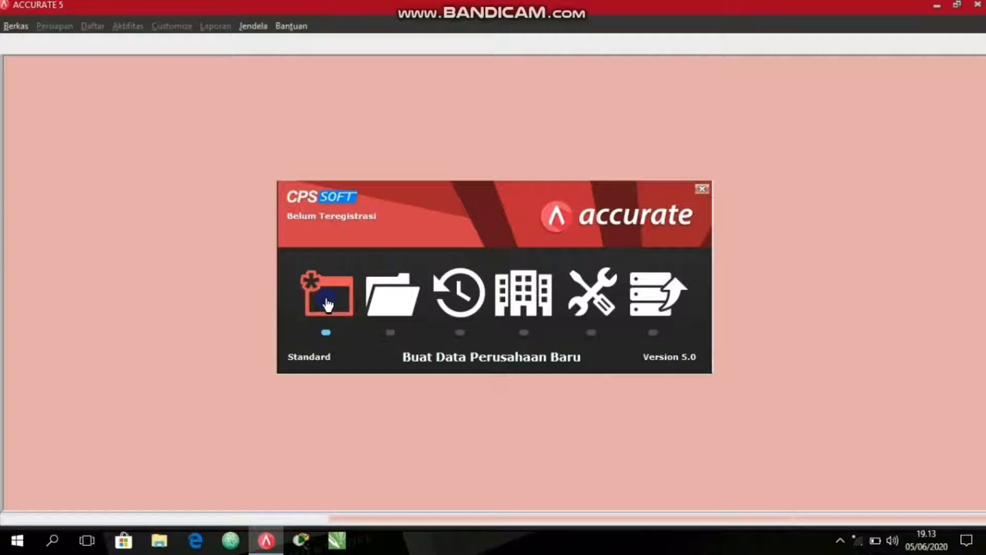
Create a new local company database with the file name "Vermak Jeans Mitra Malang".
click(327, 304)
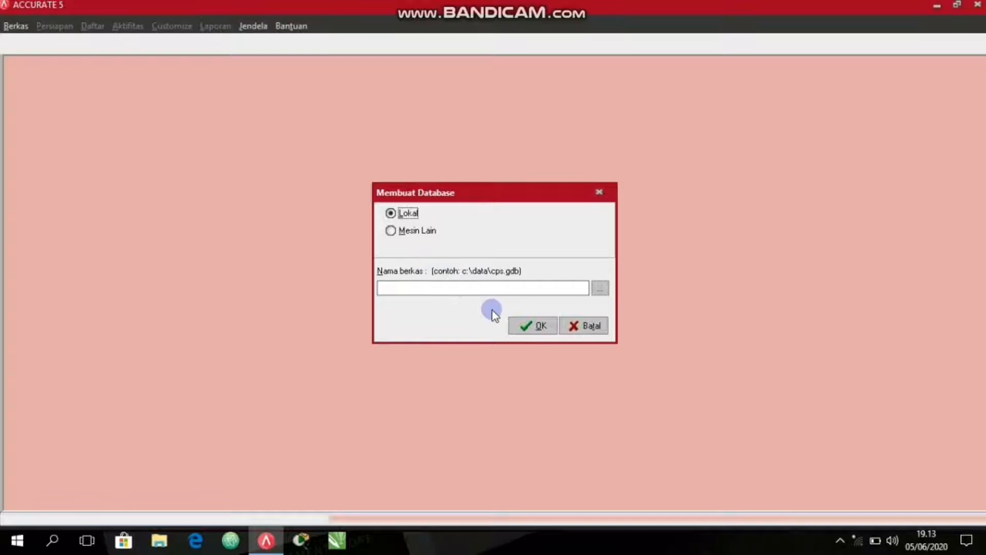
click(439, 289)
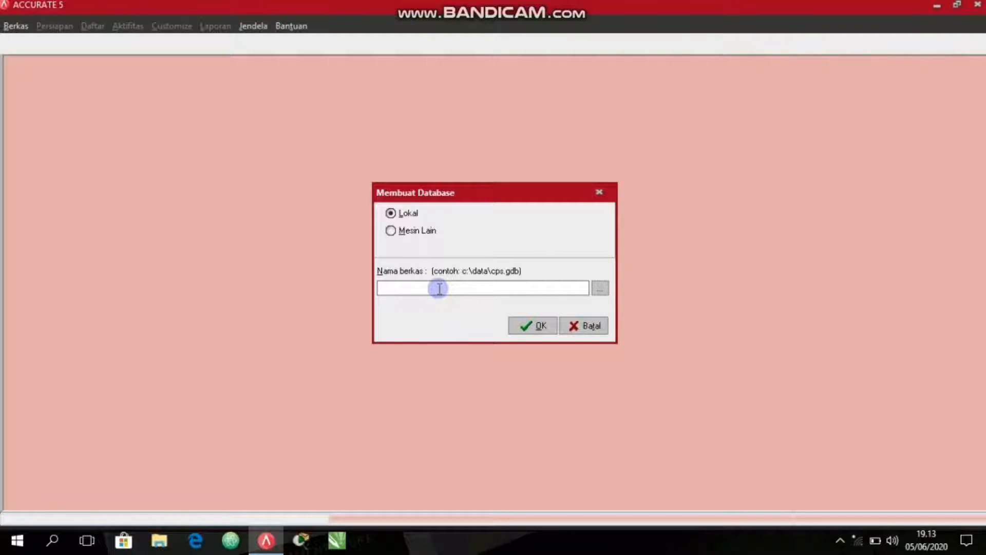
text(Vermak)
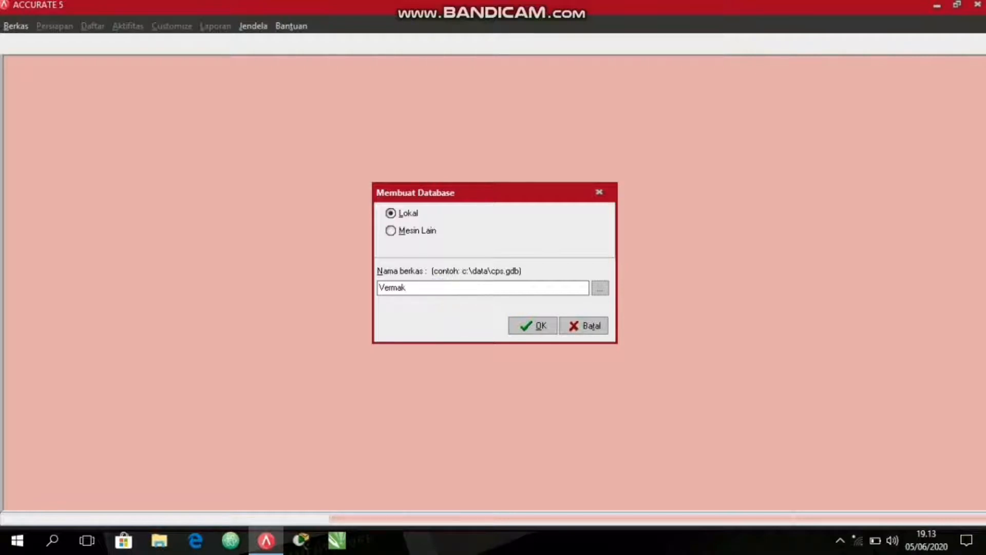
text( Jeans Mitra Malang)
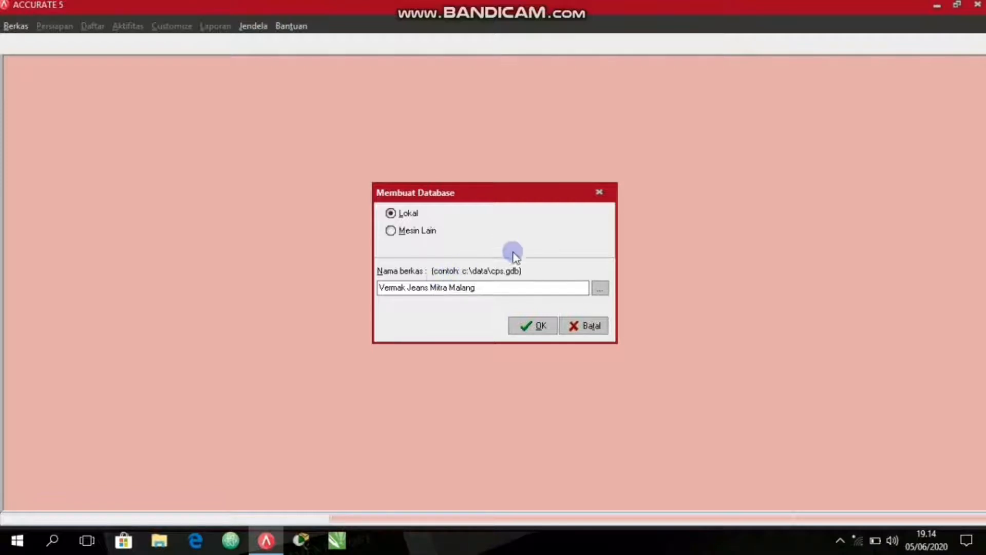
click(522, 328)
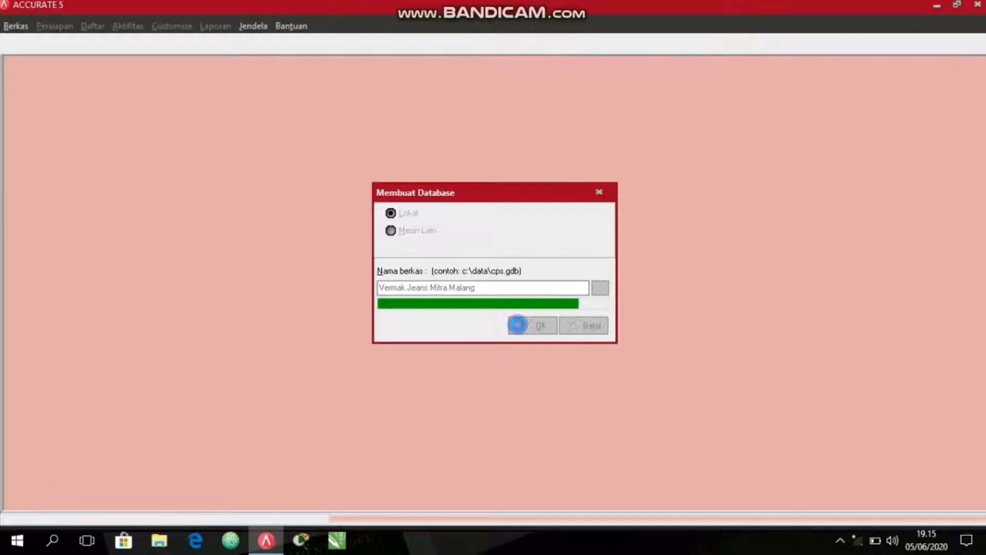
click(518, 324)
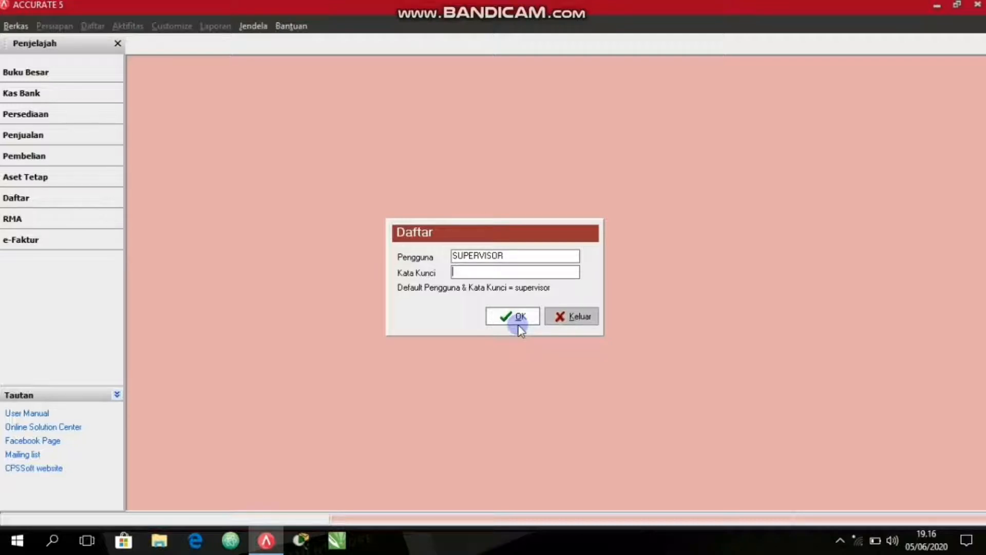
Log in to the new database with the default user, entering the account password.
click(511, 260)
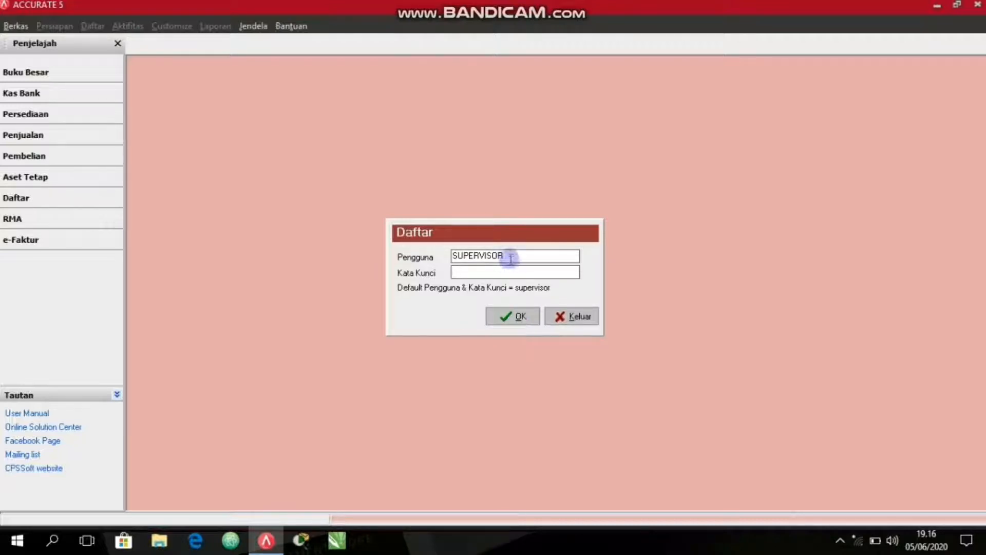
key(Tab)
text(**)
key(BackSpace)
key(BackSpace)
click(454, 255)
drag(453, 254, 512, 268)
click(495, 275)
text(supervisor)
click(504, 311)
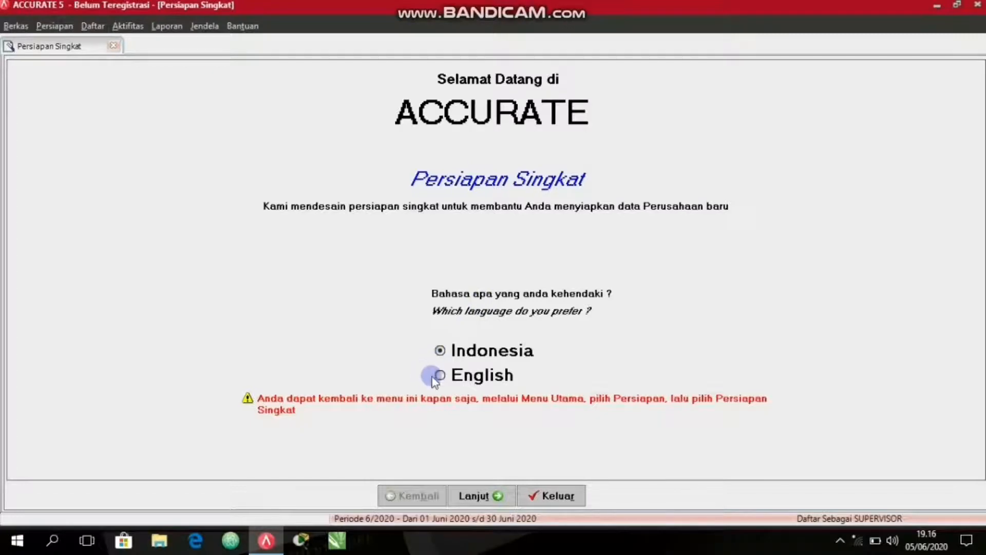
Proceed with Indonesia as the language, choose Persiapan Standar as the setup type, and accept creation of the general account codes.
click(473, 495)
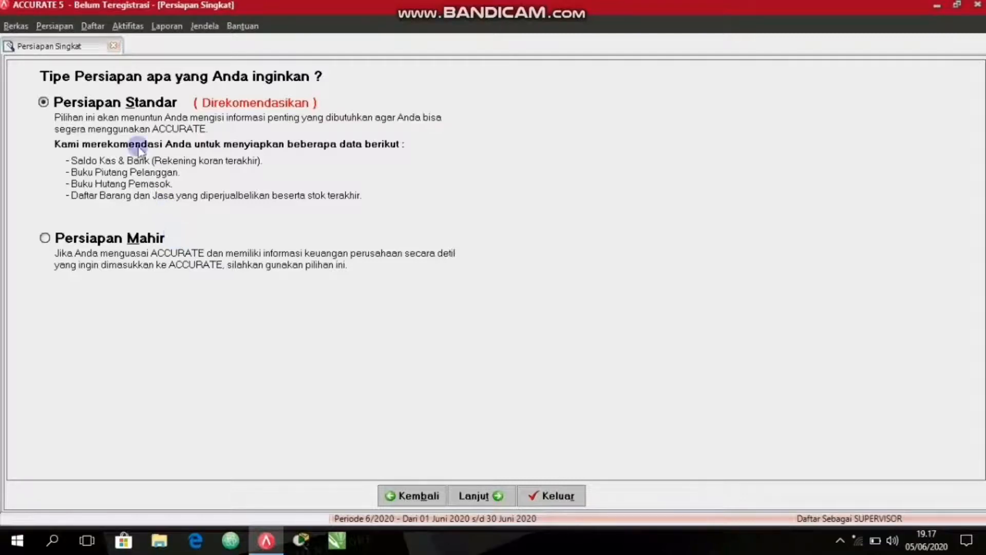
click(43, 102)
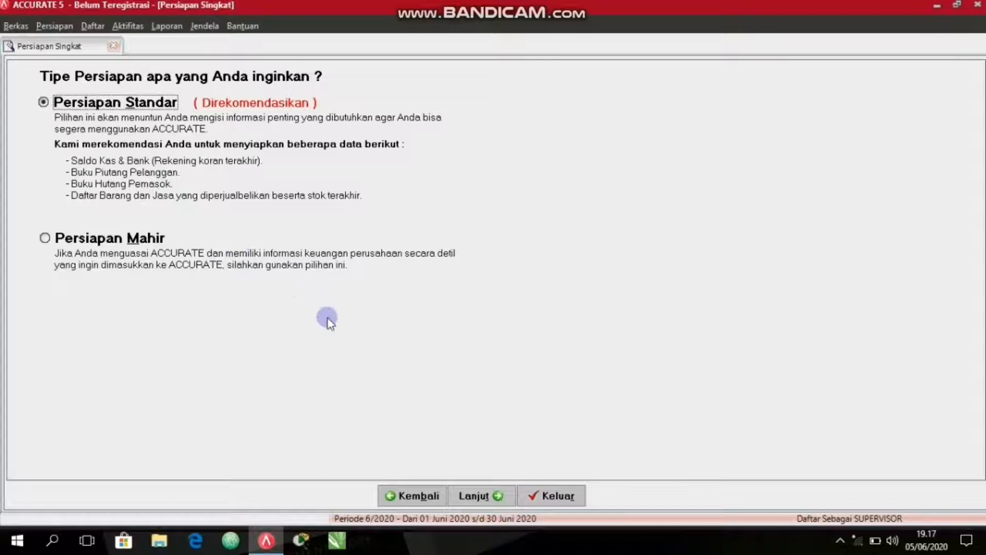
click(478, 496)
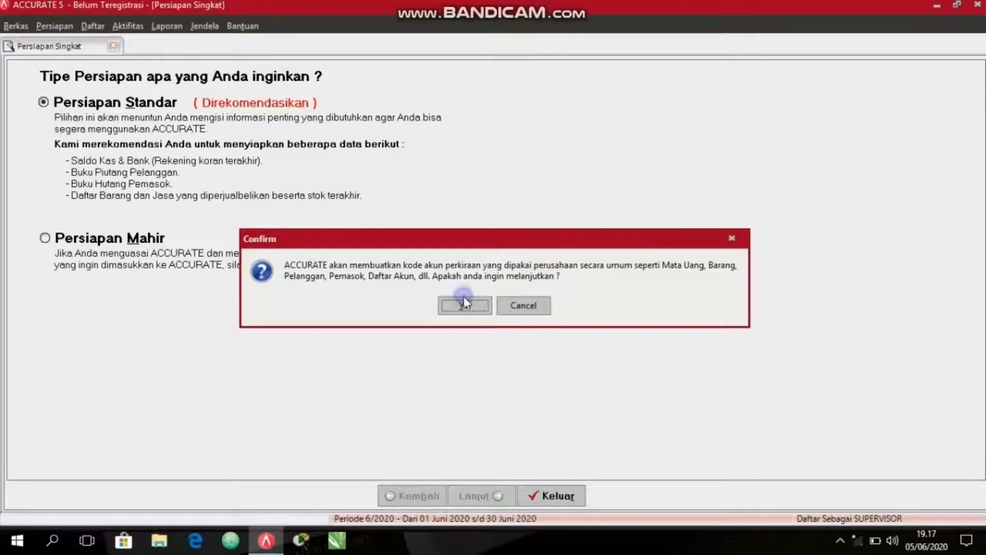
click(465, 300)
drag(450, 247, 616, 250)
click(624, 308)
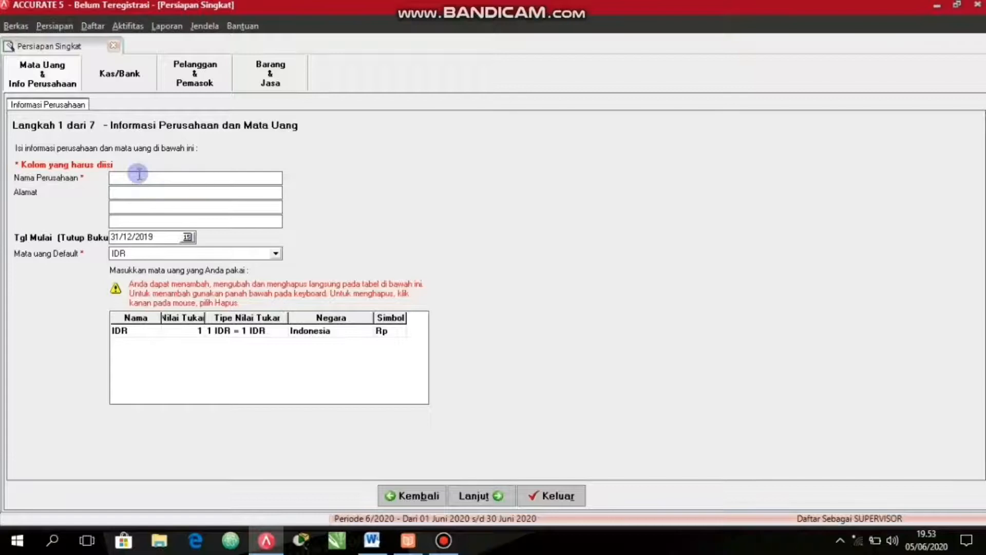
Enter "Vermak Jeans Matahari Department Store" as the company name.
text(Vermak Jean)
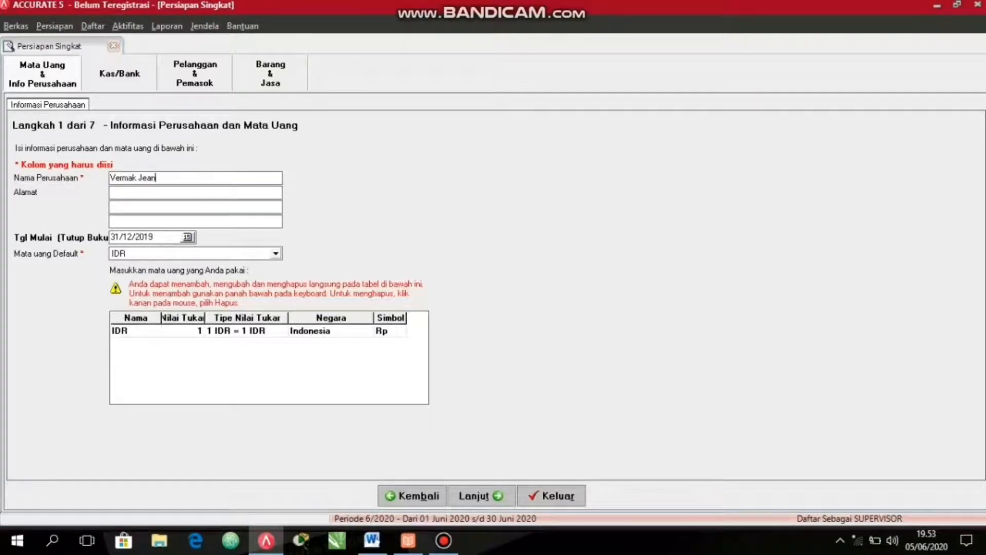
text(s Matahari Department Store)
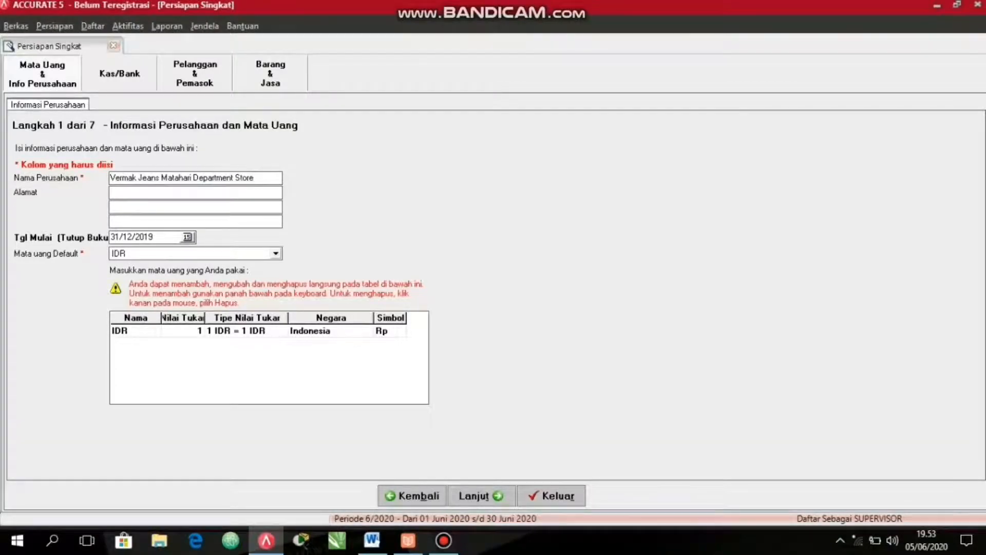
text(Jl. Agus Salim No. 10-16)
Fill in the second and third address lines with the company's district, city, province and postal code.
click(111, 207)
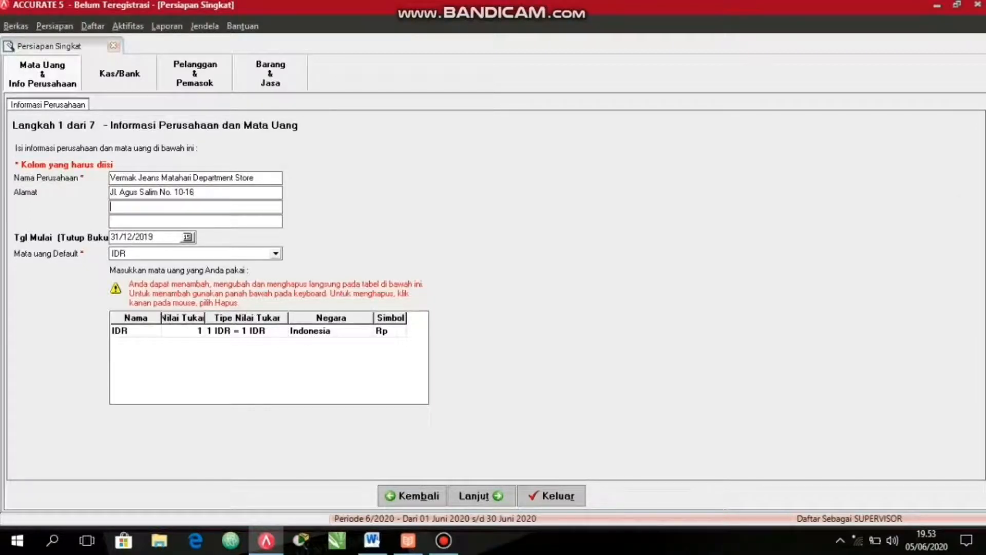
text(Sukoharjo, Kec. KlojenKo)
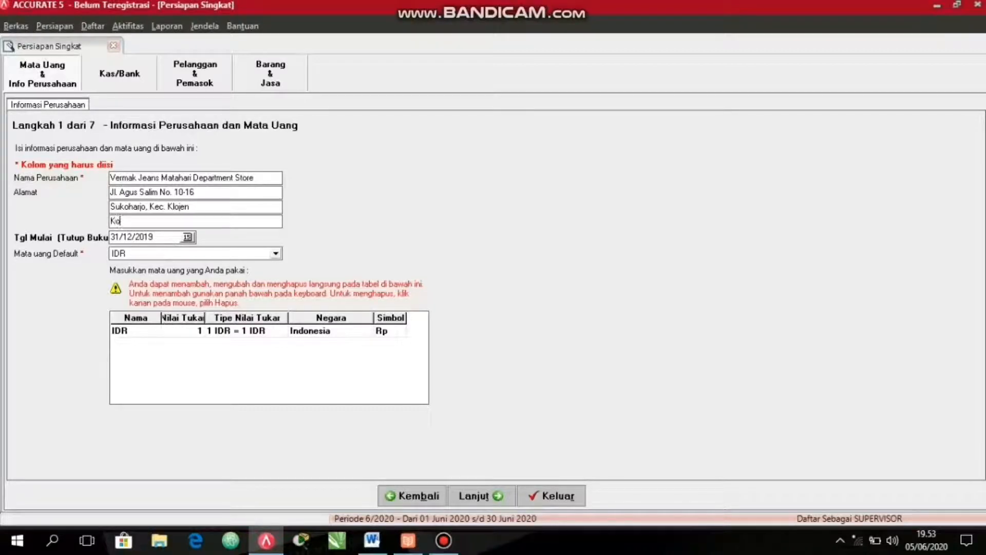
text(ta Malang Jawat)
key(BackSpace)
text(Timur 651)
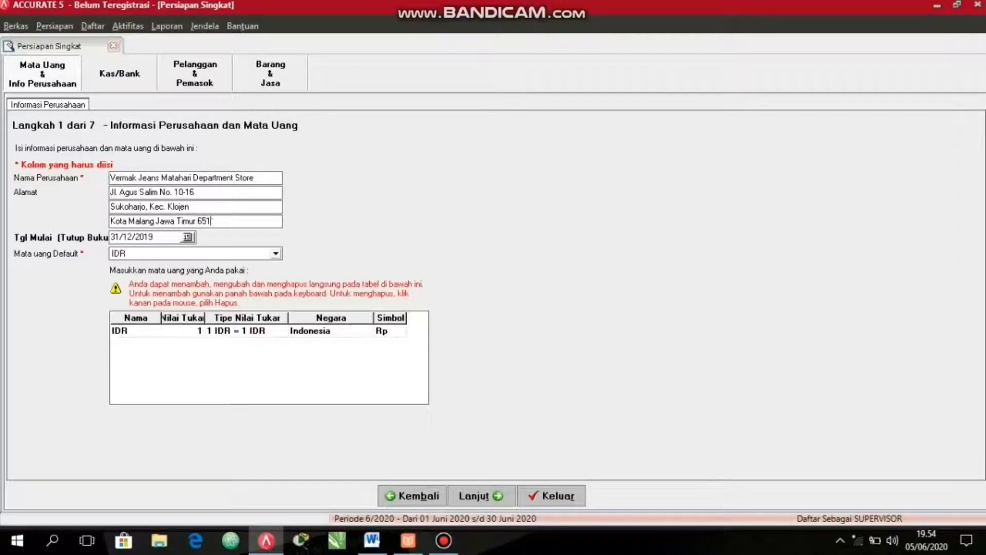
text(18)
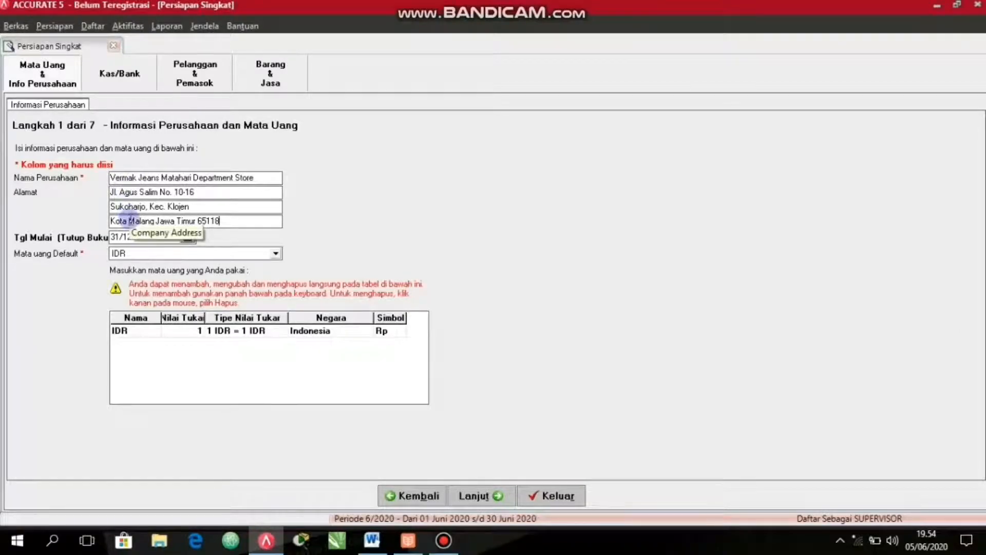
Clear the start (closing book) date and continue to the cash and bank information.
click(154, 239)
key(BackSpace)
key(BackSpace)
key(BackSpace)
key(BackSpace)
key(BackSpace)
key(BackSpace)
key(BackSpace)
key(BackSpace)
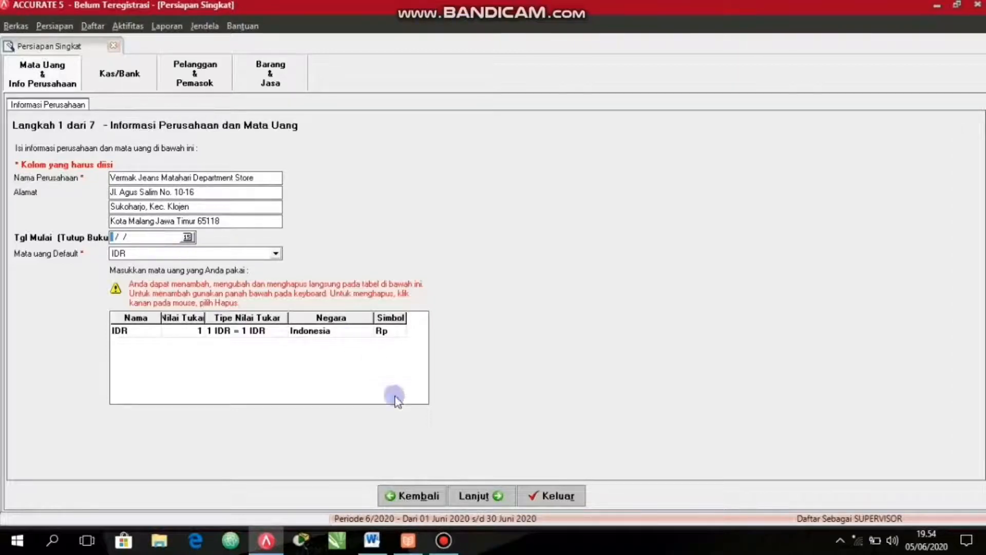
click(475, 496)
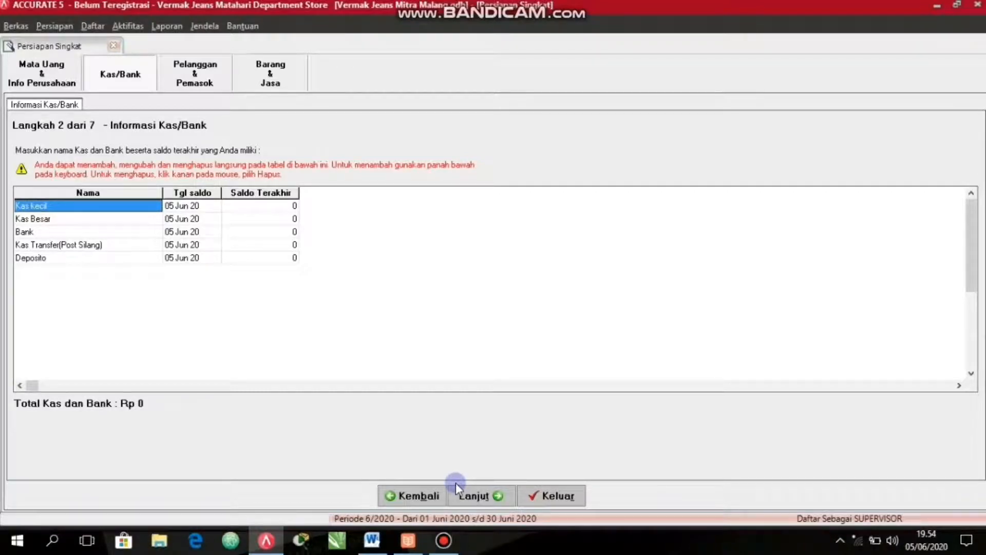
Skip the cash/bank, customer and supplier information without adding entries, up to the inventory method choice.
click(491, 496)
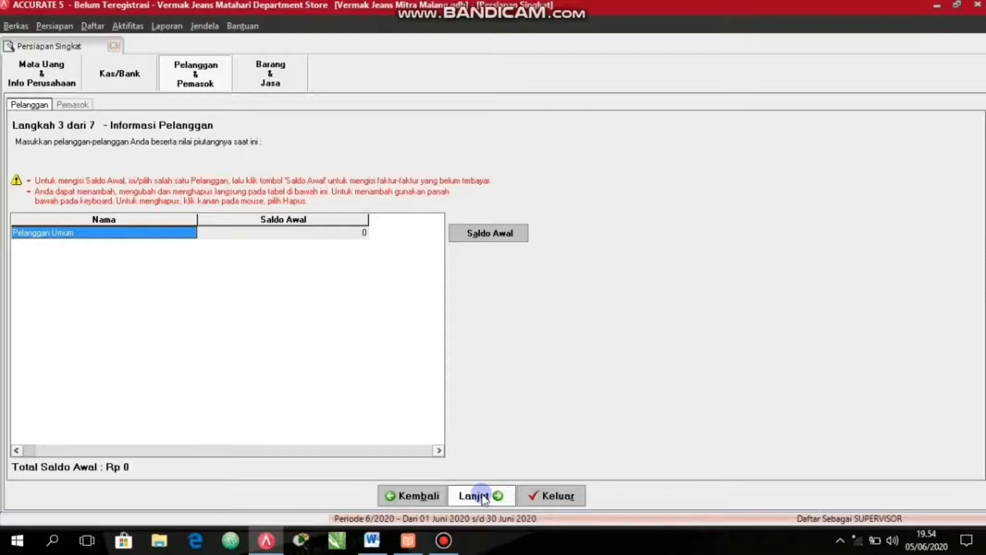
click(483, 496)
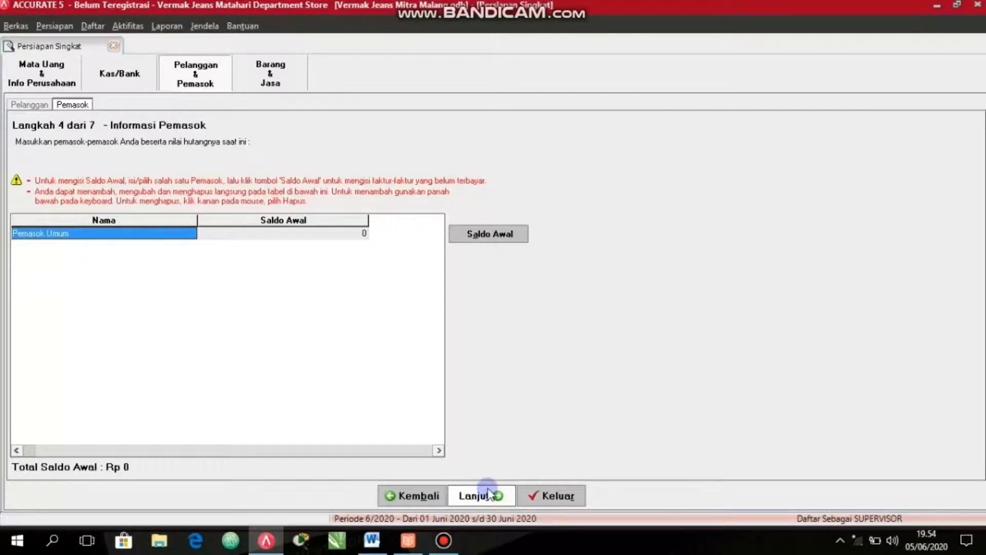
click(491, 495)
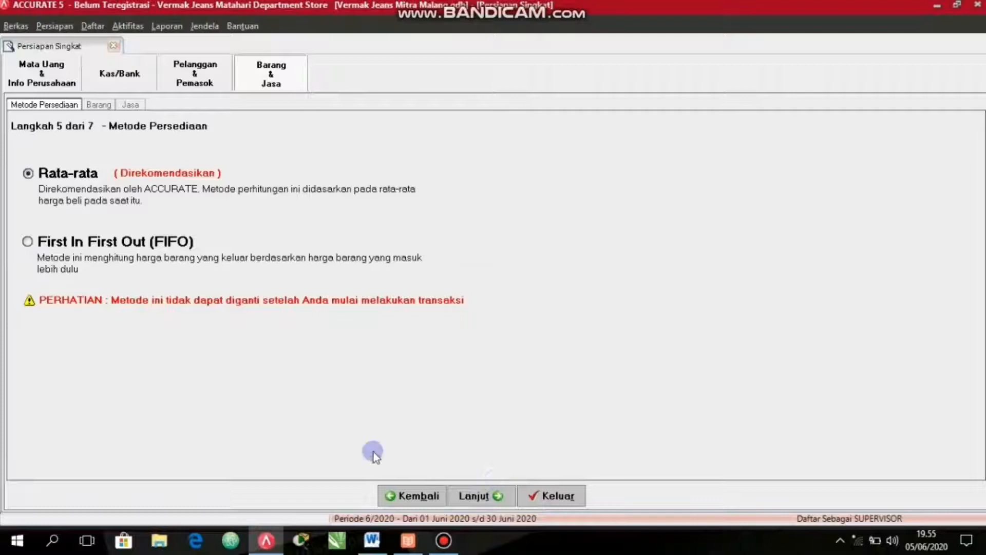
Choose the Rata-rata inventory method and skip the goods list to reach the service information.
click(54, 177)
click(475, 496)
click(469, 497)
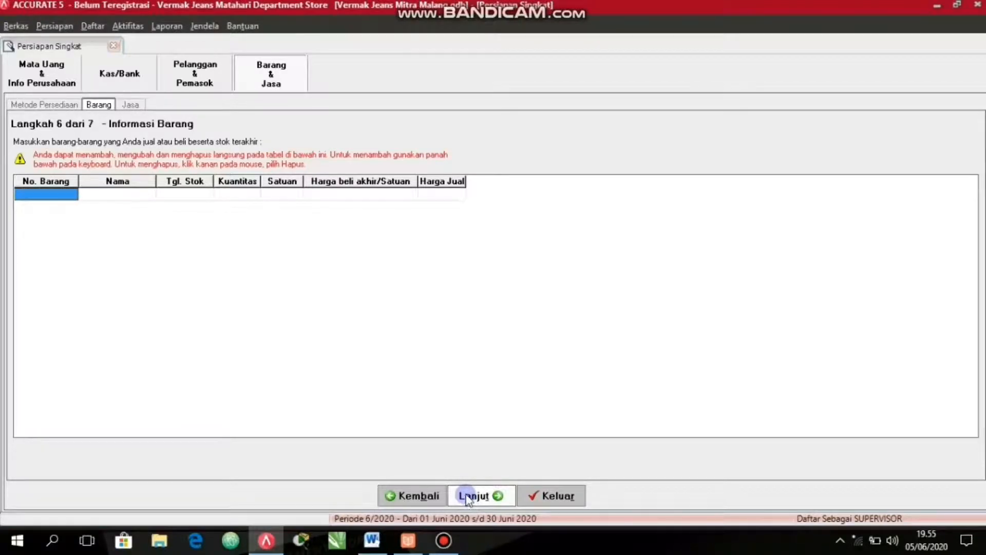
click(474, 497)
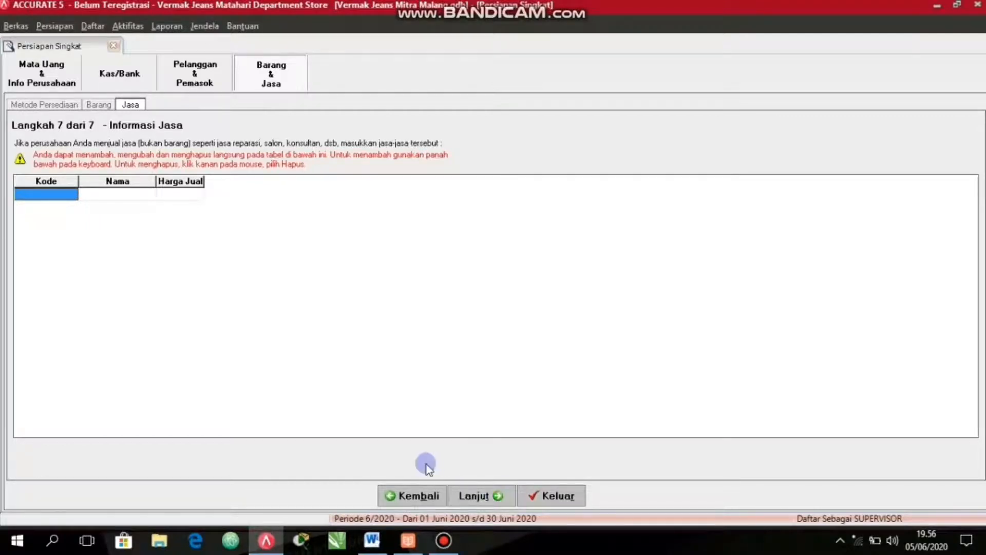
Add the service MDS001 named "Potong Bawah Celana" with a selling price of 10000.
click(54, 194)
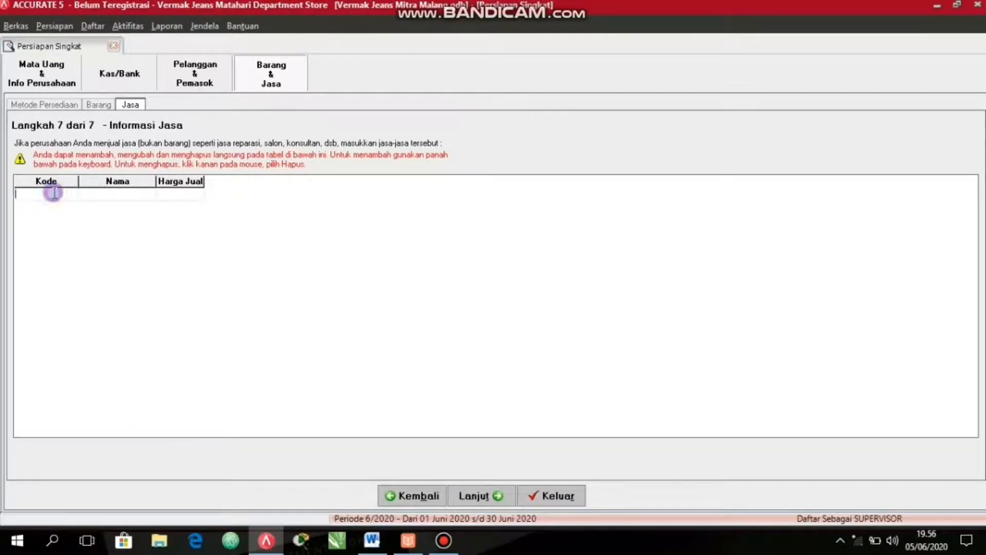
text(MDS001)
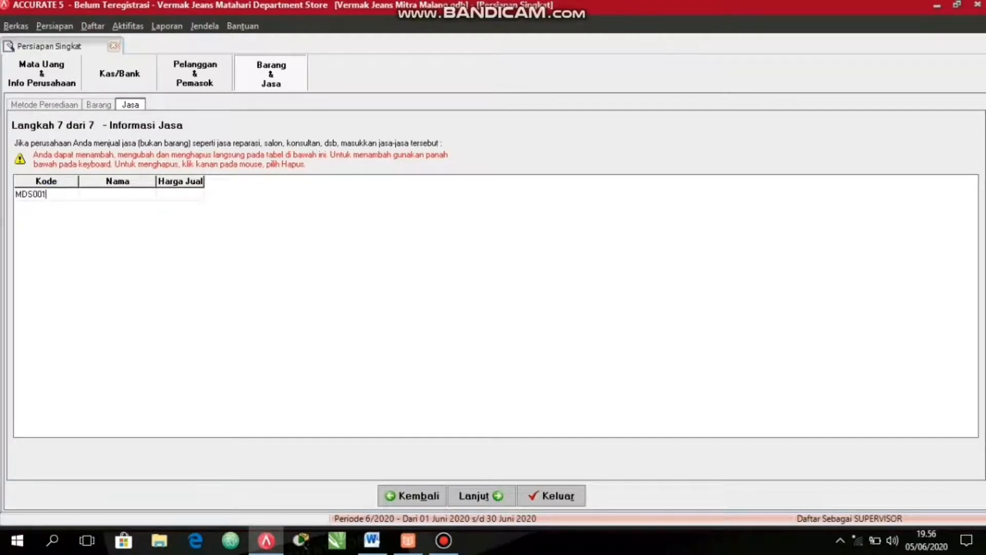
key(Tab)
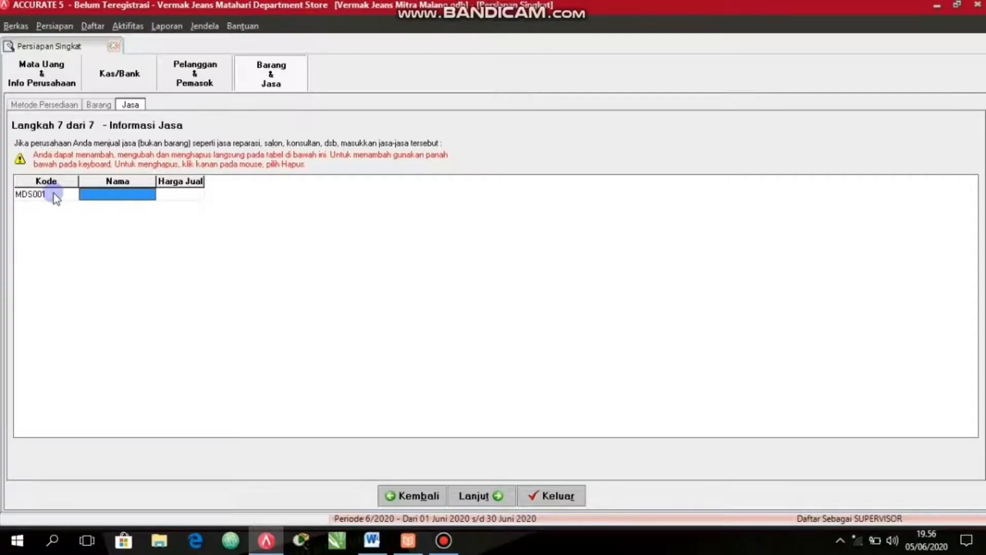
text(Potong Bawah Celana)
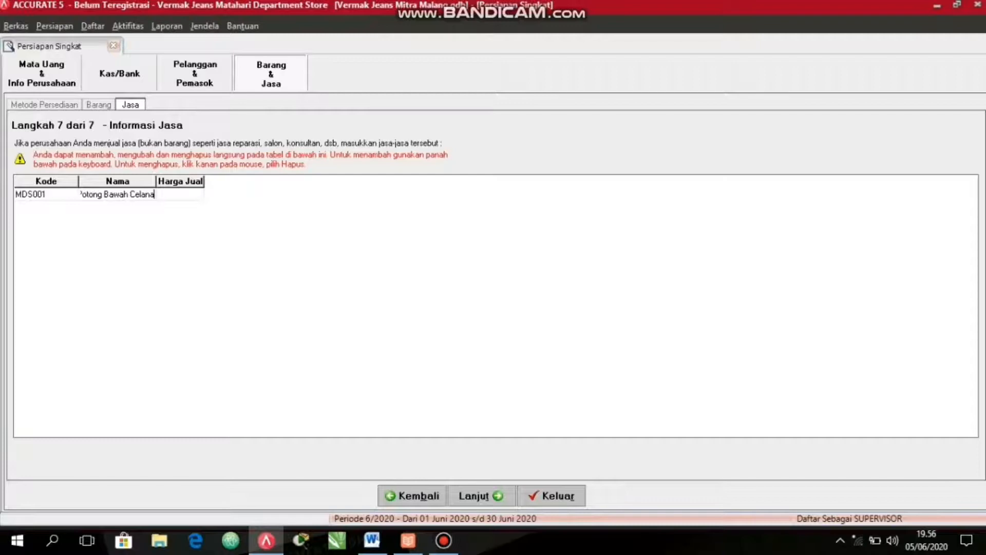
key(Tab)
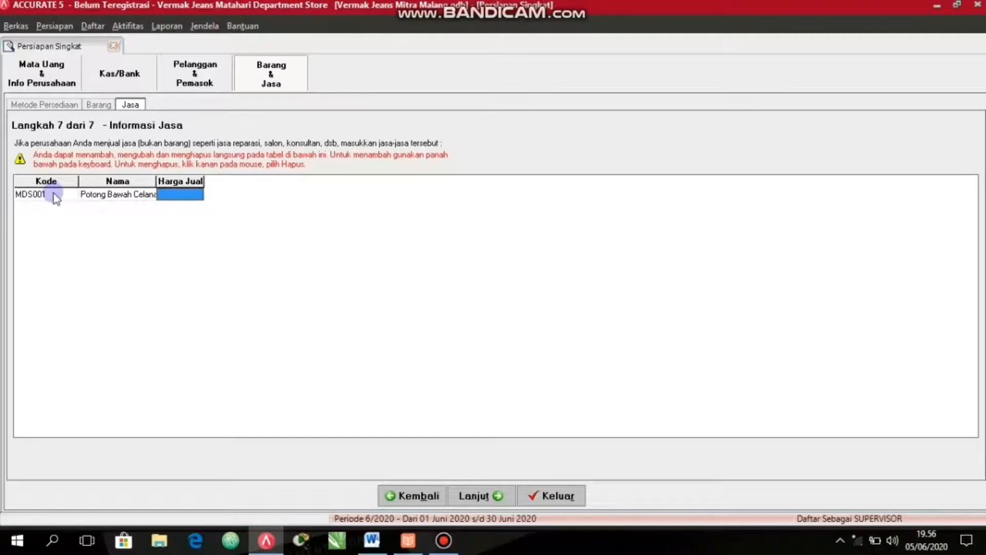
text(1)
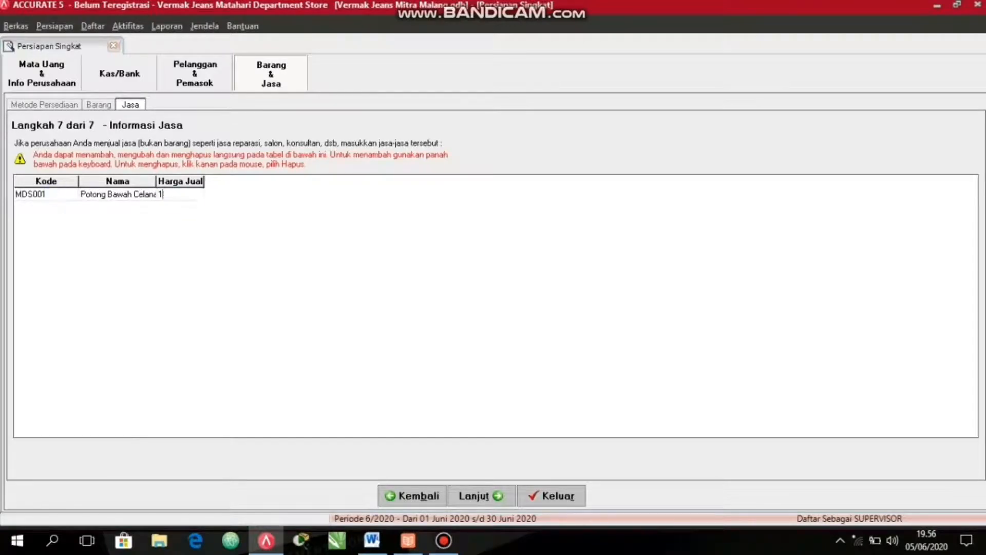
text(0000)
Add the service MDS002 named "Potong Bawah Asli" with a selling price of 25000.
click(53, 194)
key(Down)
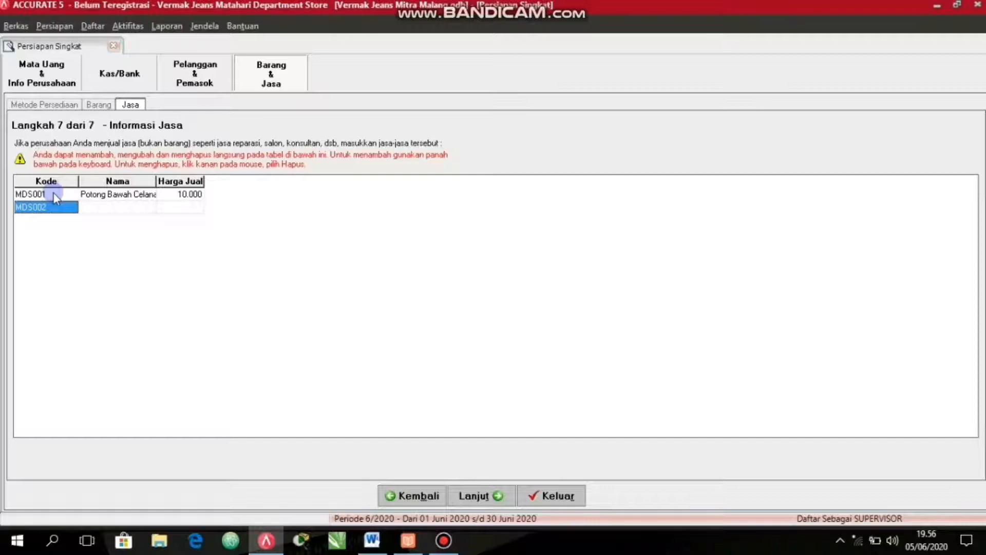
key(Tab)
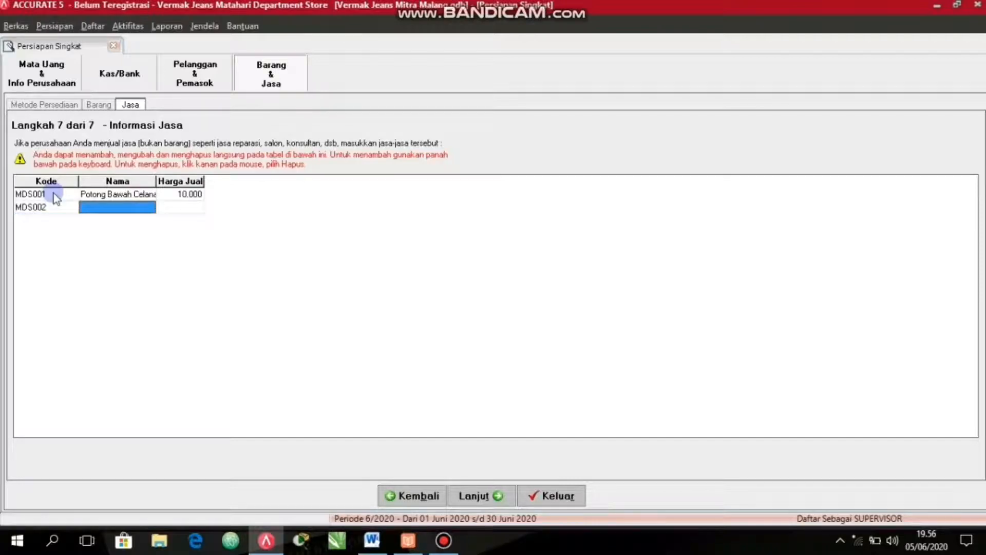
text(P)
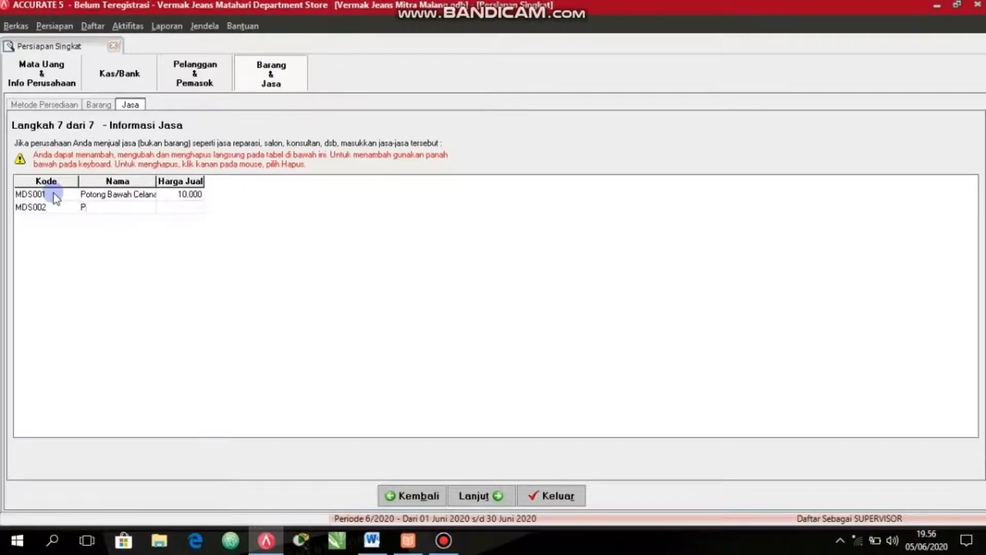
text(otong Bawah Asli)
key(Tab)
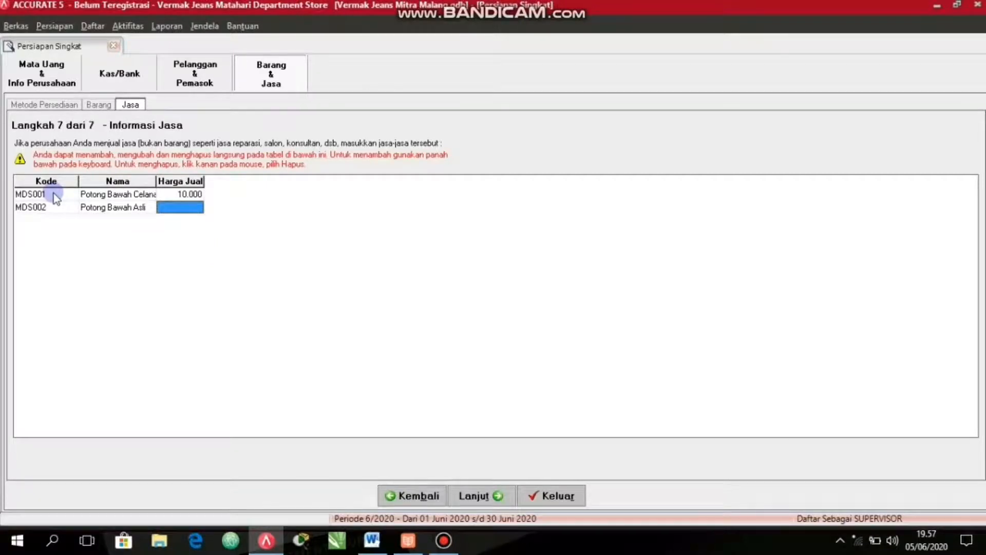
text(25000)
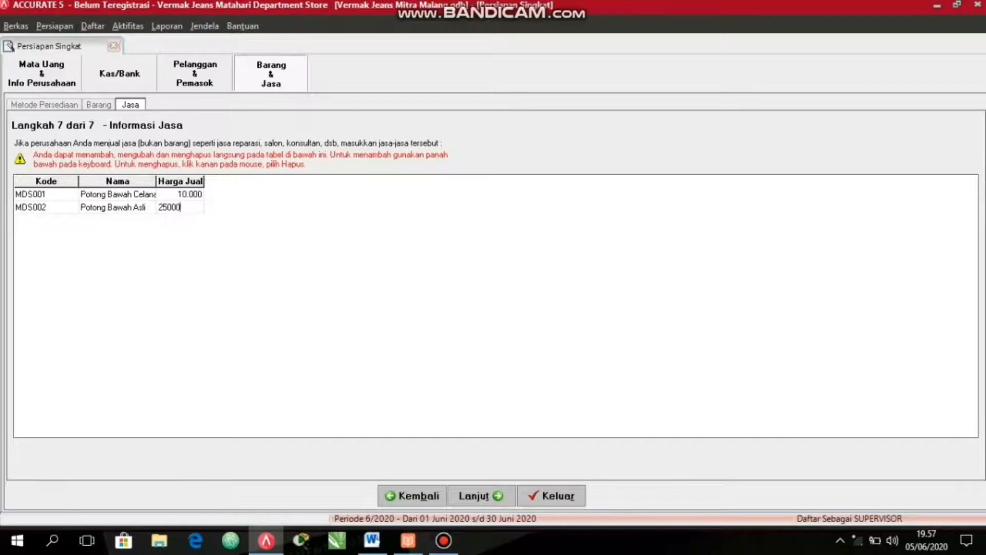
key(Down)
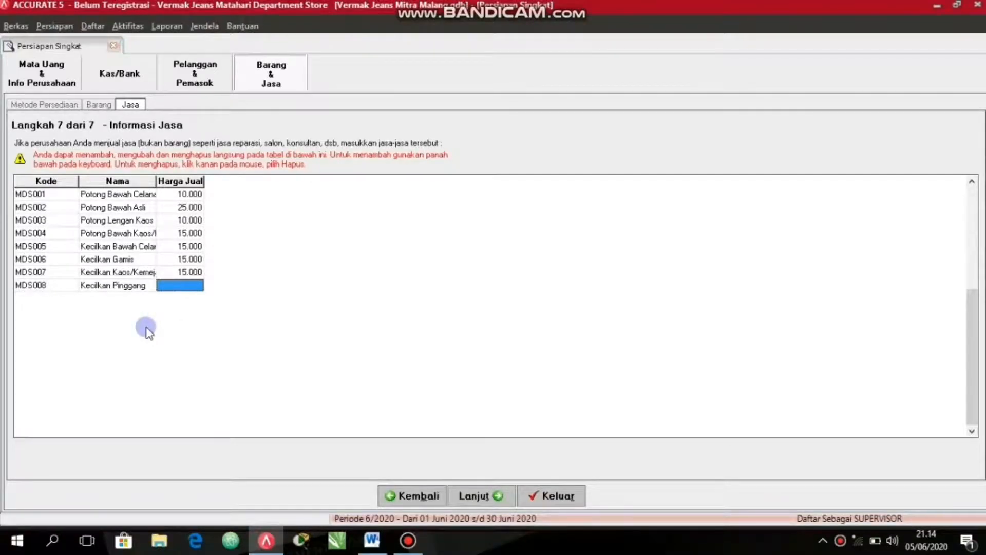
Set the selling price of Kecilkan Pinggang to 15000 and add the service MDS009 "Besarkan Pinggang" priced at 20000.
text(15000)
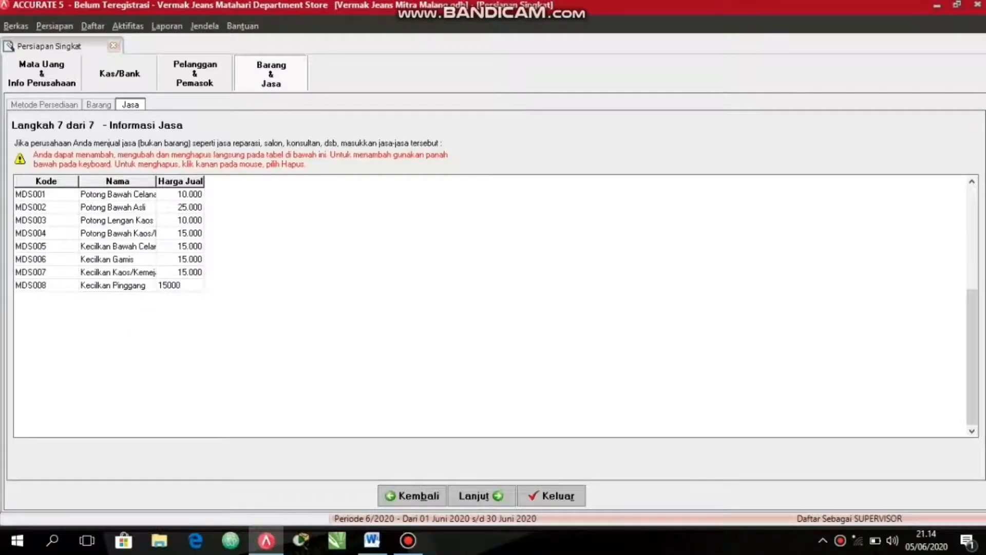
key(Return)
key(Down)
key(Tab)
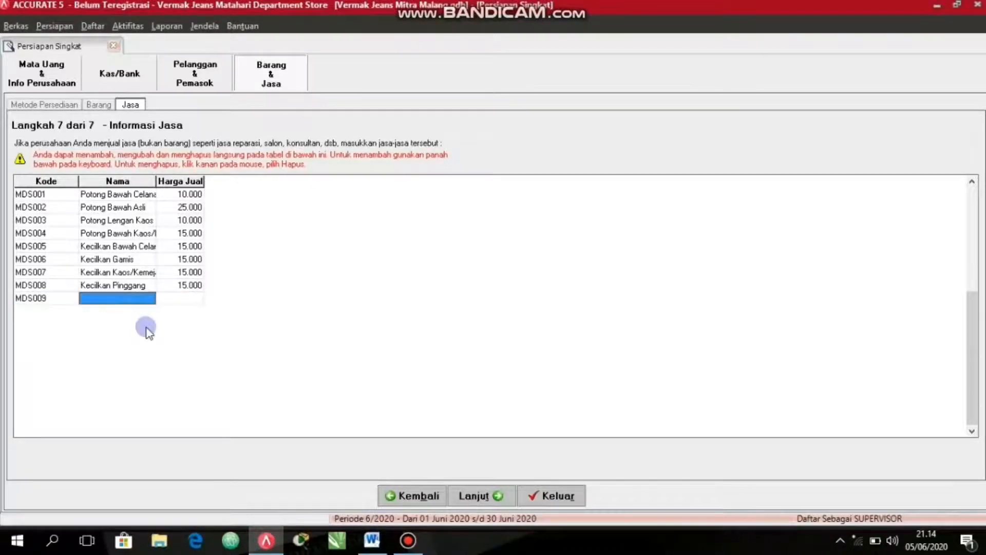
text(Br)
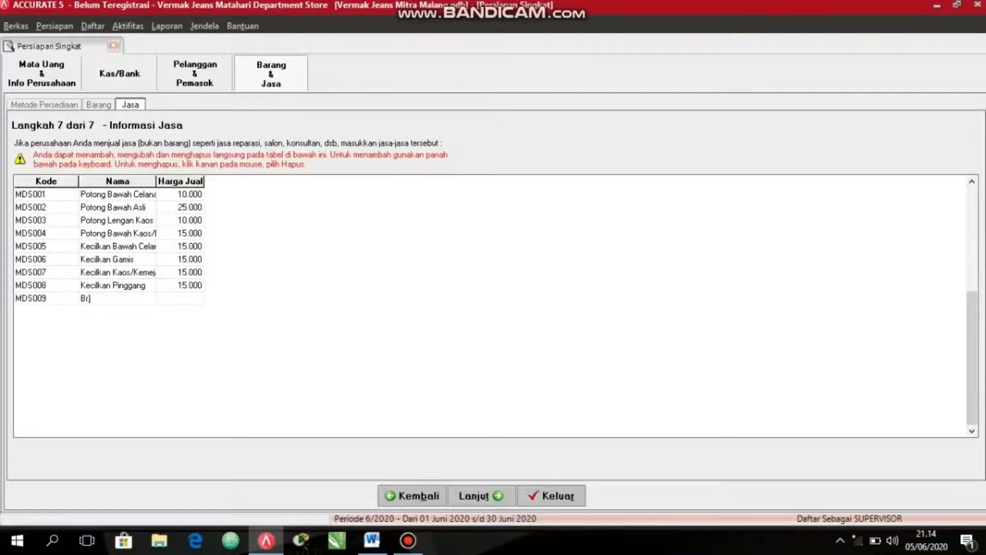
key(BackSpace)
text(esarkan Pinggang)
key(Tab)
text(20000)
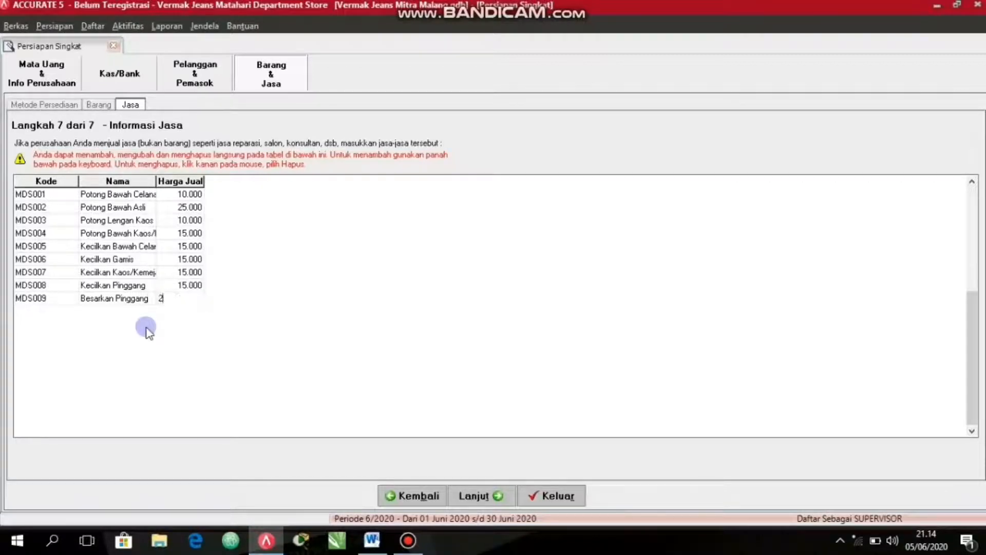
Add the service MDS010 named "Ganti Resleting Celana" with a selling price of 15000.
key(Down)
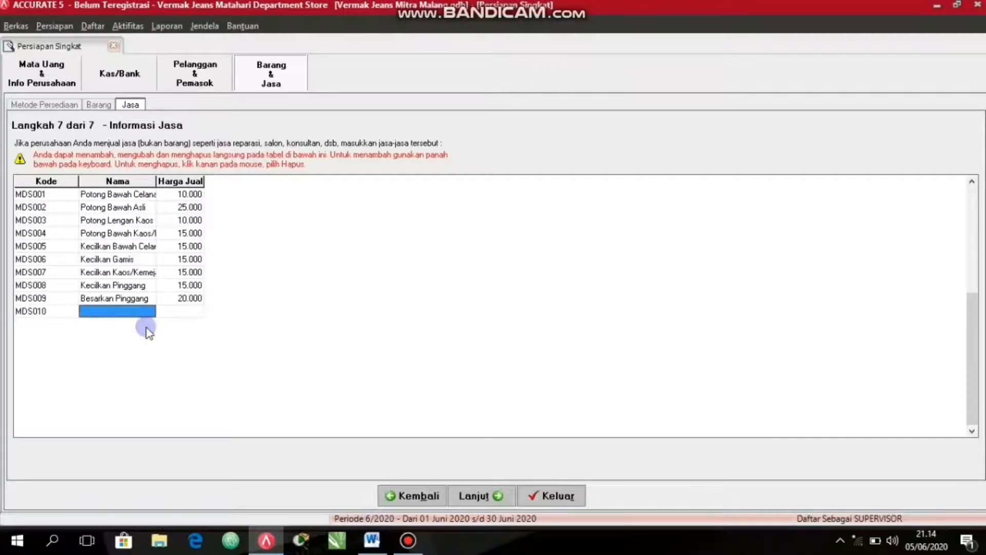
text(G)
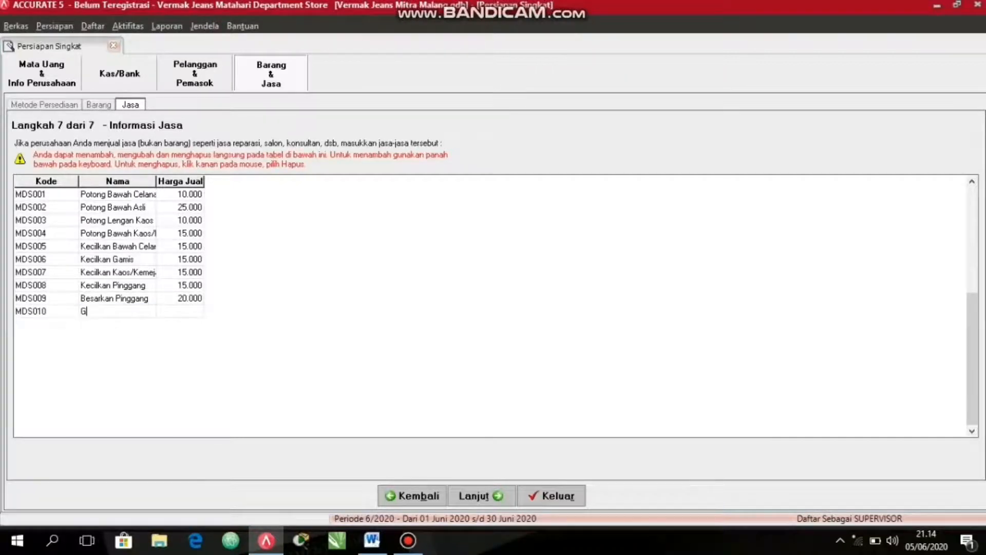
text(anti Resleting Celana)
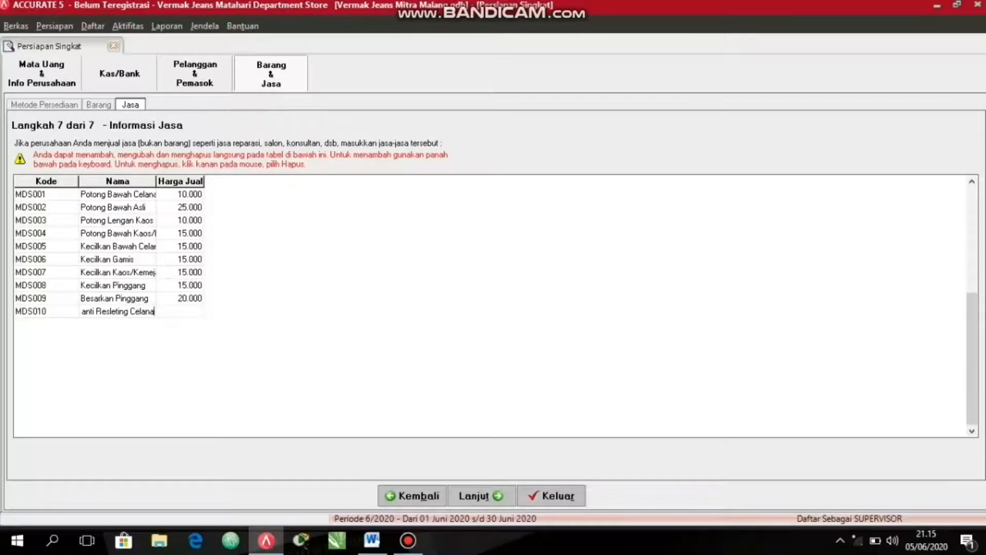
click(146, 328)
key(Return)
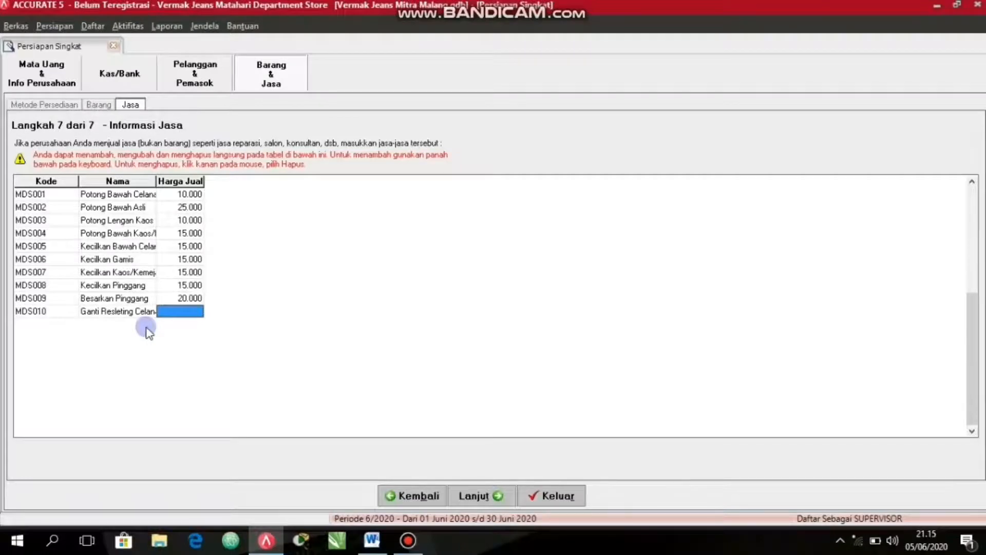
text(15)
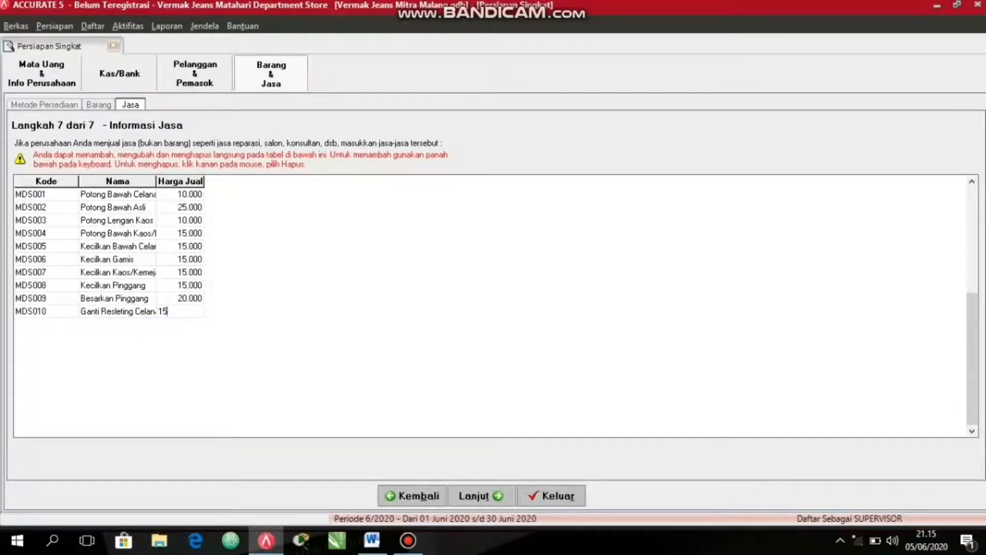
text(.00000)
key(Return)
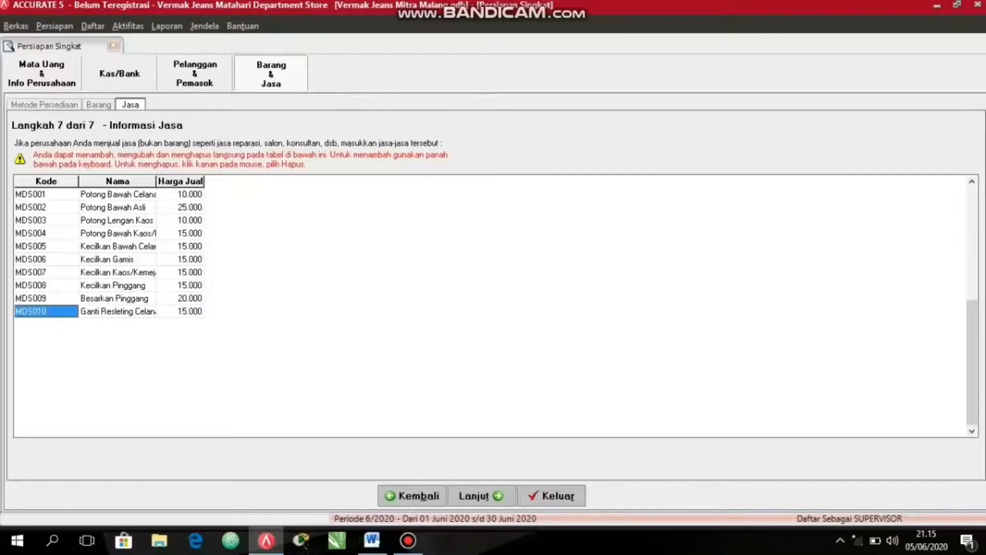
Add the service MDS011 named "Ganti Resleting Jaket" with a selling price of 20000 and start a new row below it.
click(147, 326)
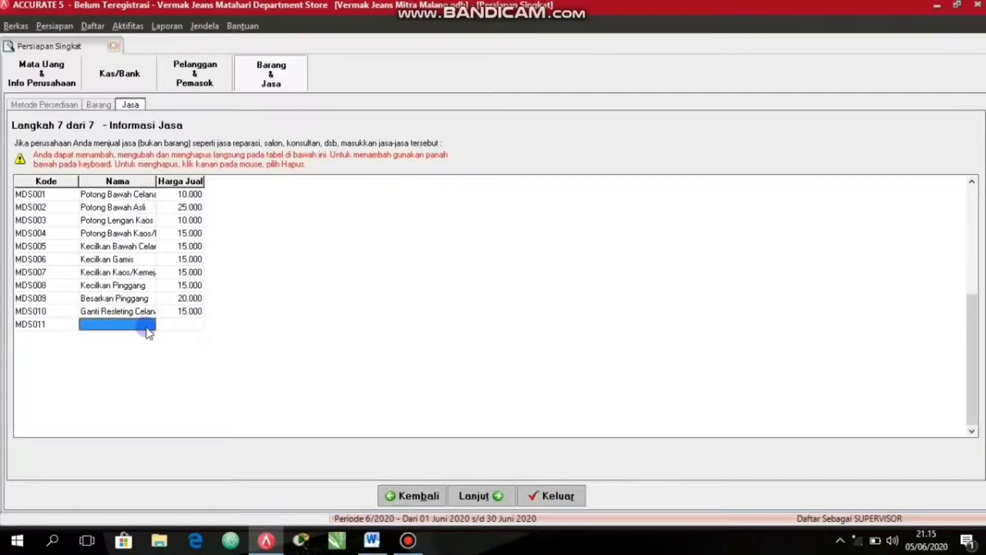
text(Ganti Resleting Jaket)
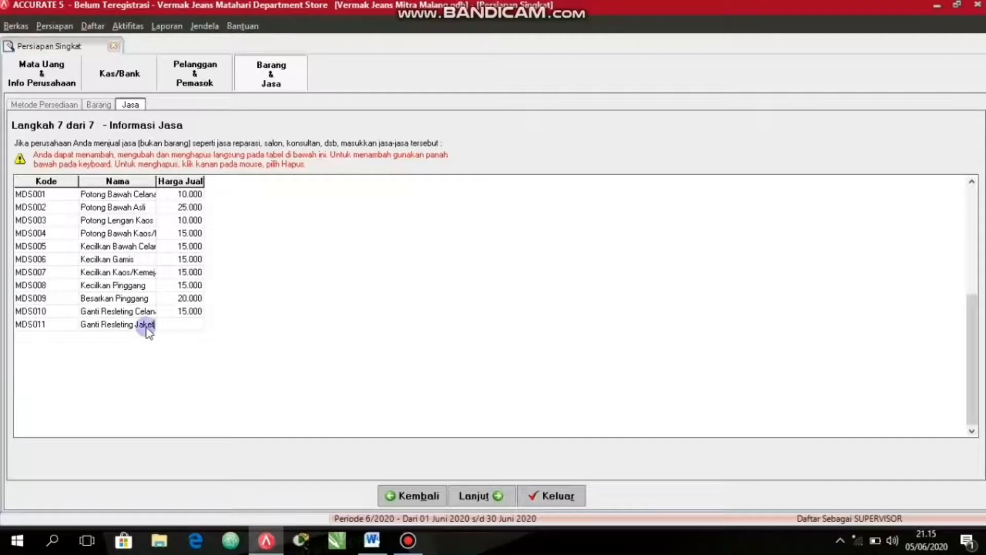
key(Tab)
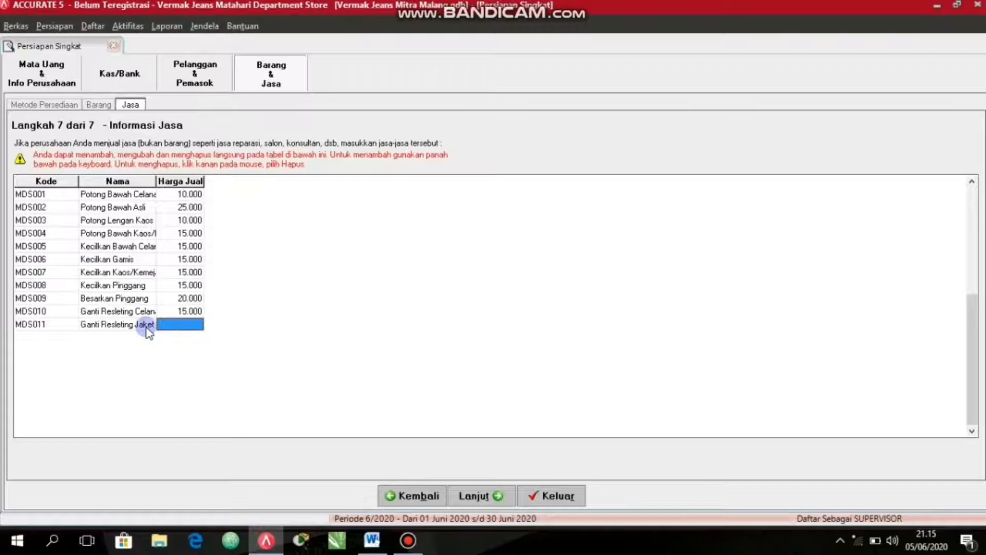
text(20000)
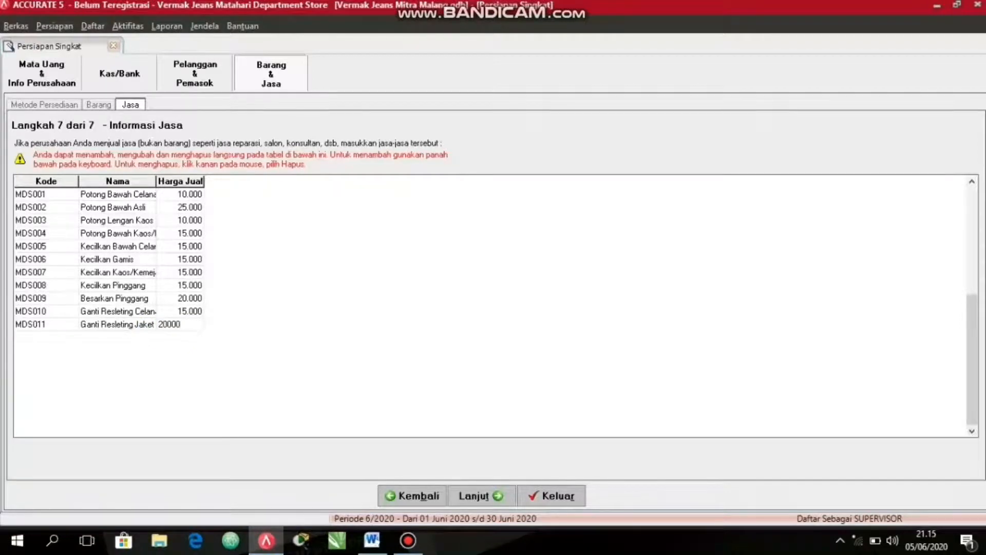
key(Return)
key(Down)
key(Return)
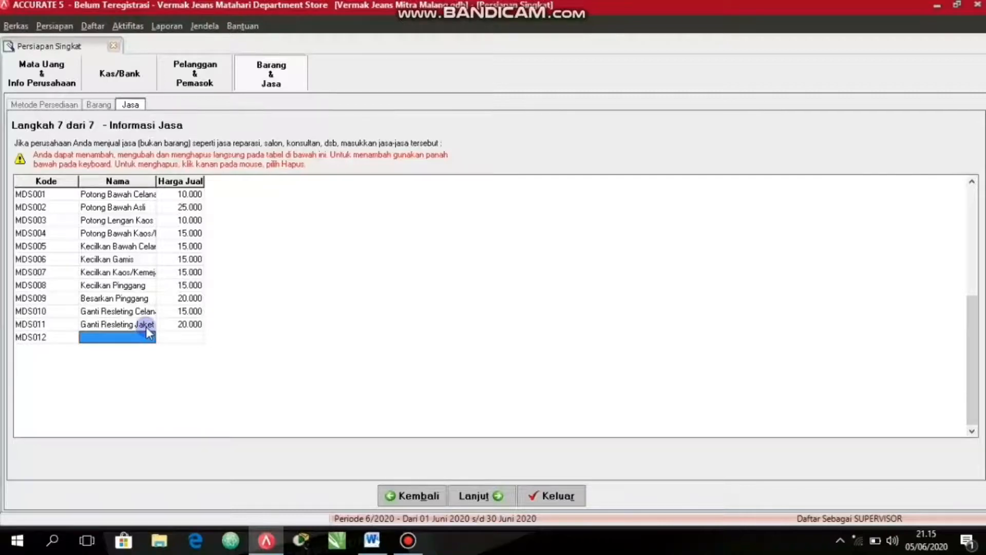
text(Poto)
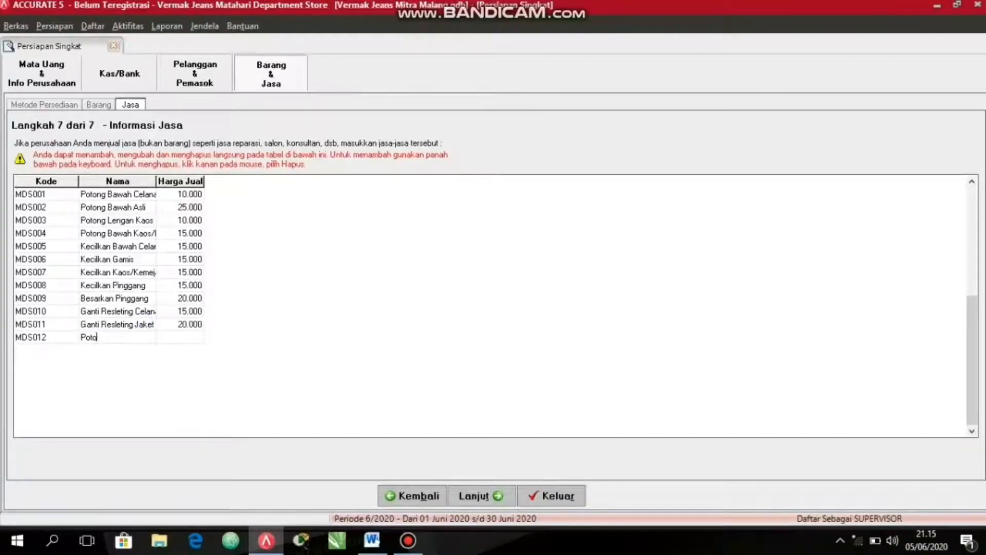
text(ng Baw)
text(ah)
text( a)
key(BackSpace)
text(Asli)
key(BackSpace)
key(BackSpace)
key(BackSpace)
key(BackSpace)
key(BackSpace)
key(BackSpace)
key(BackSpace)
key(BackSpace)
key(BackSpace)
key(BackSpace)
key(BackSpace)
key(BackSpace)
key(BackSpace)
key(BackSpace)
key(BackSpace)
key(BackSpace)
key(BackSpace)
Name the service MDS012 "Ganti Kancing" with a selling price of 3000 and start a new row below it.
text(Ganti Kancing)
key(Tab)
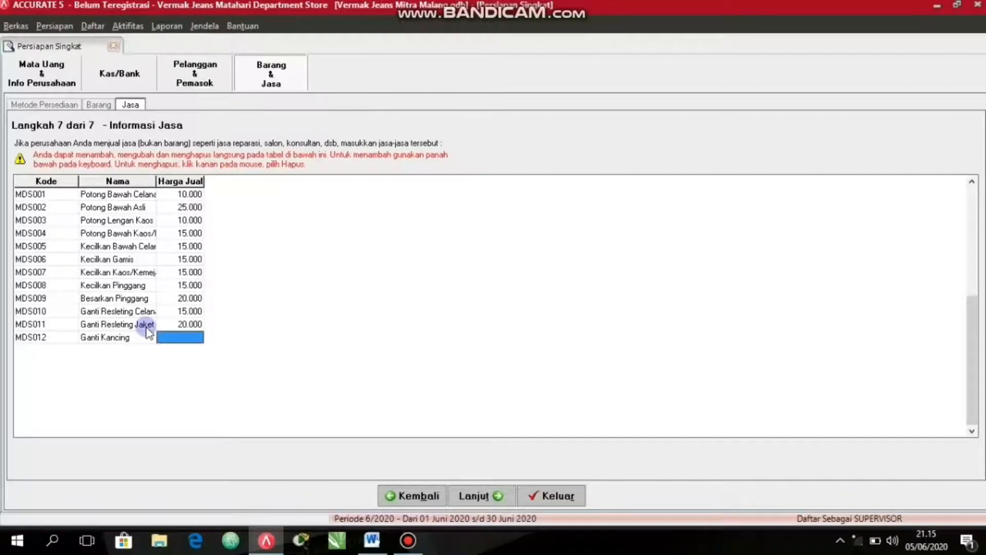
text(3000)
key(Tab)
key(Tab)
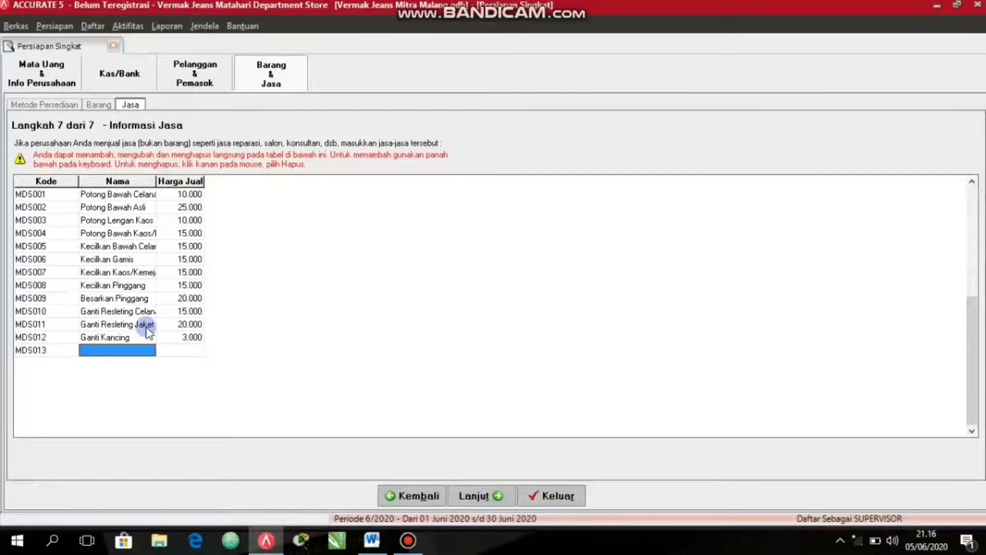
Name the service MDS013 "Tambal Celana/Baju" and set its selling price to 10000.
text(Tambal)
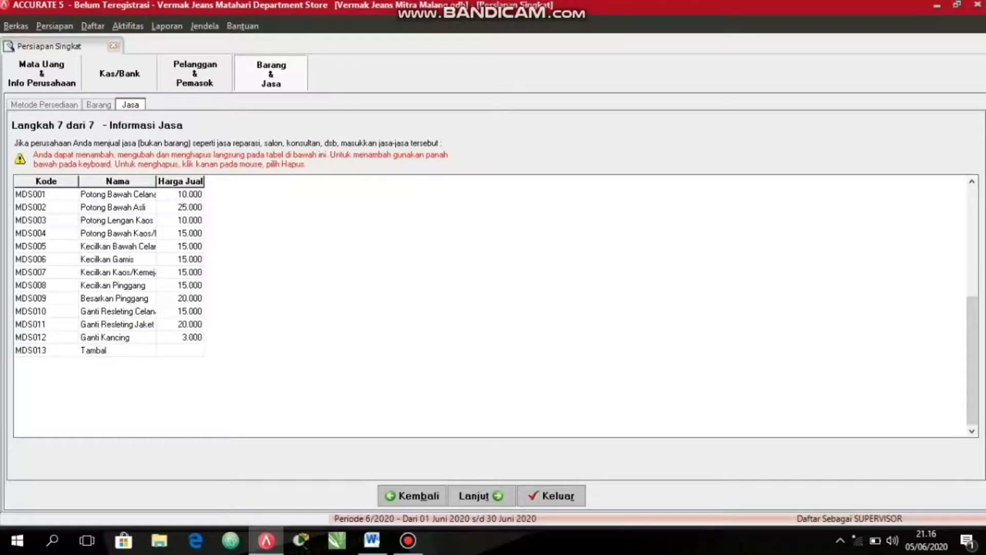
text( Celana/Baju)
key(Tab)
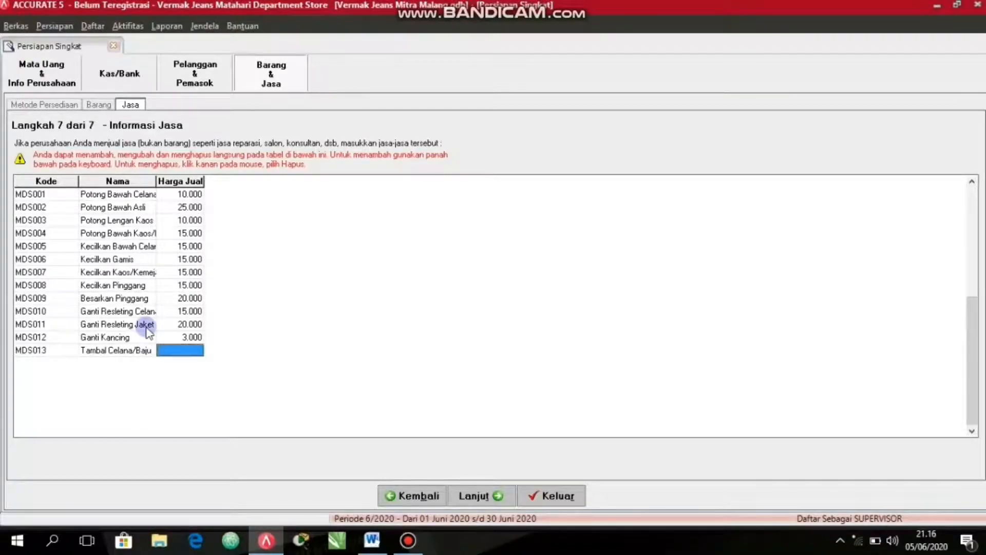
text(10000)
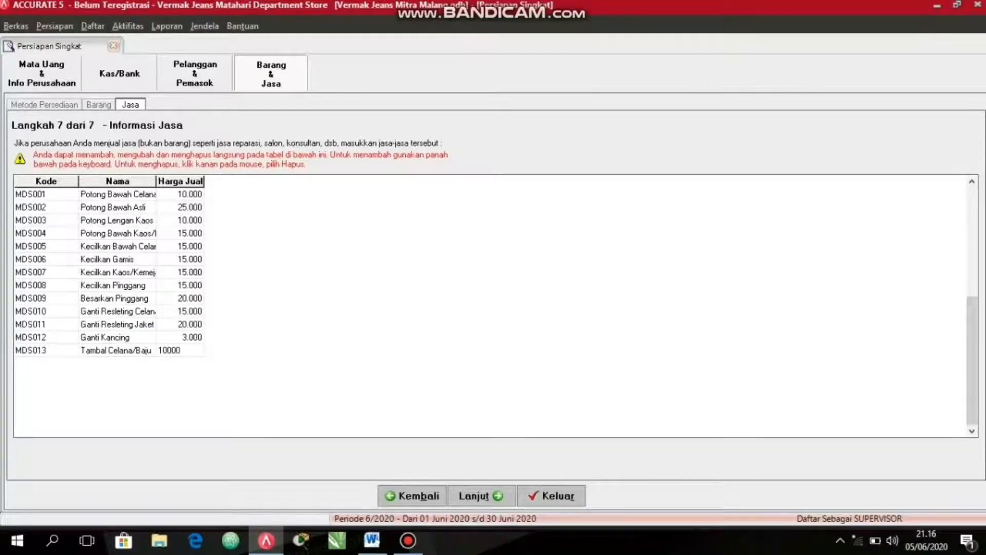
key(Down)
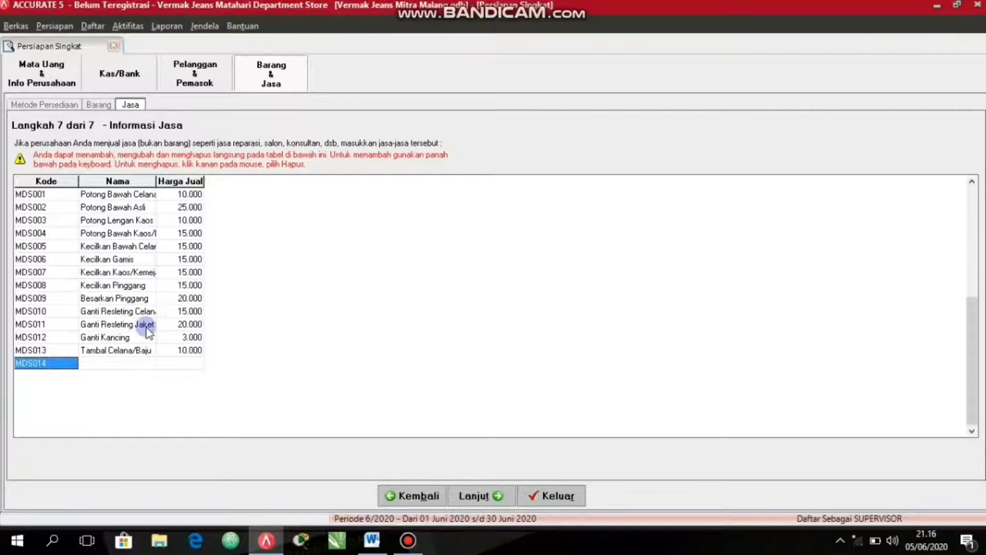
Add the service MDS014 named "Vermak Total" with a selling price of 30000 and finish the quick company setup.
key(Tab)
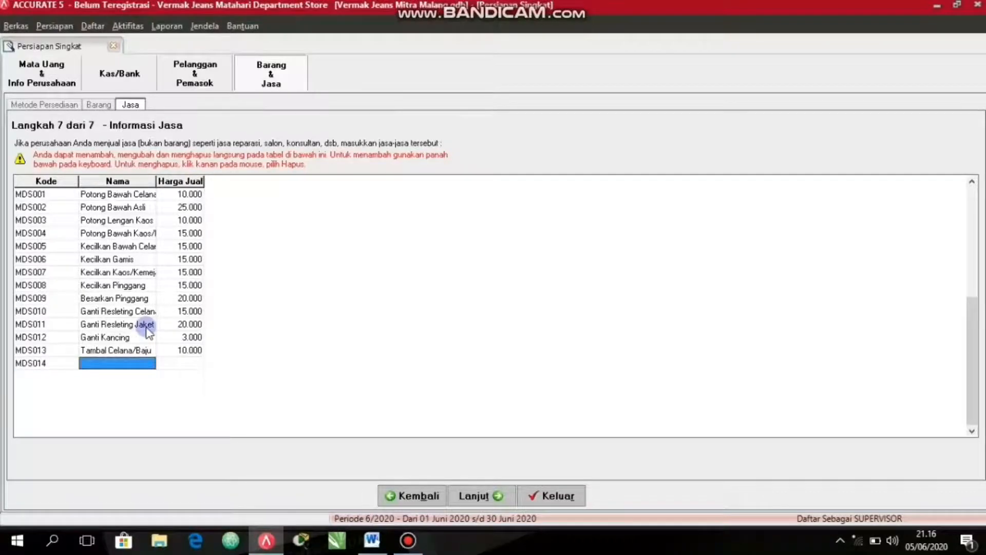
text(Vermak Total)
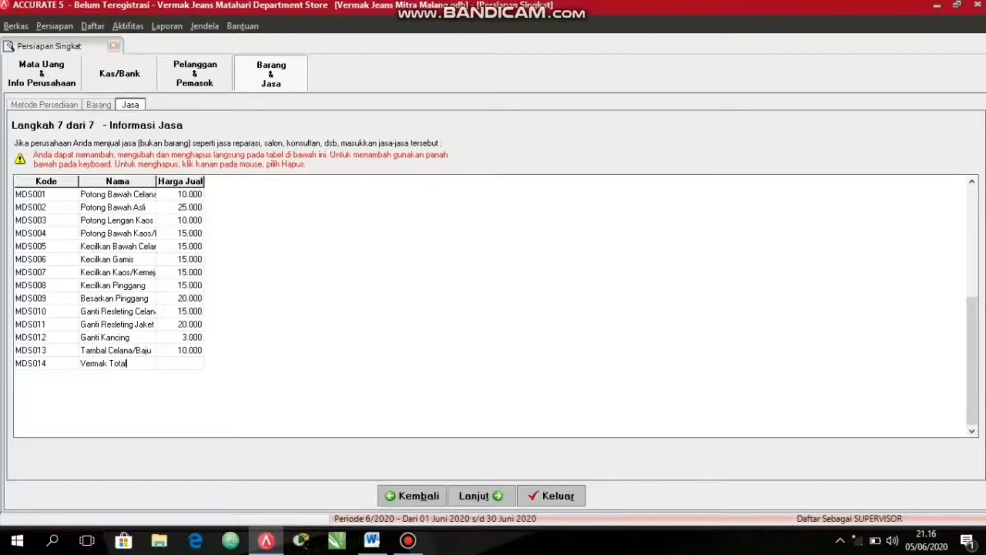
key(Tab)
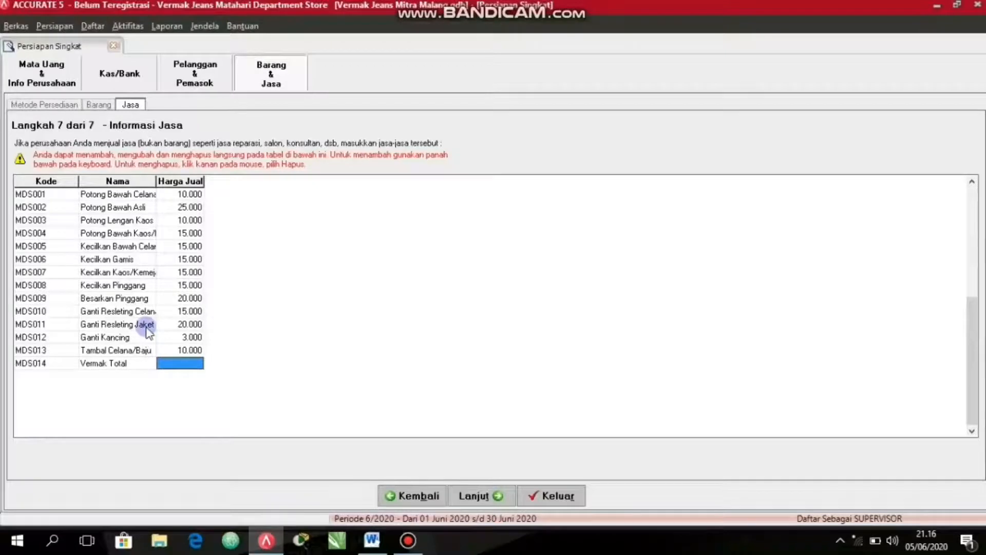
text(30000)
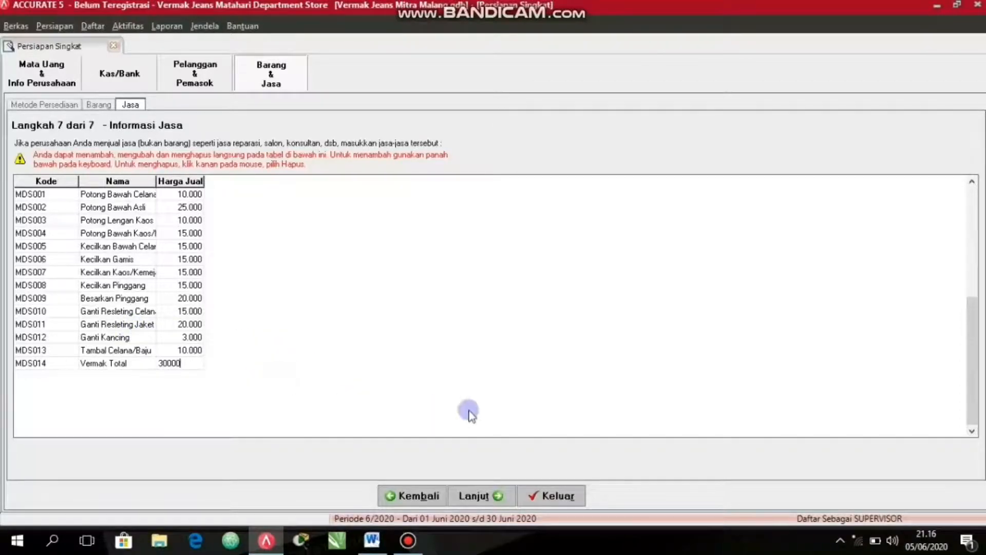
click(473, 493)
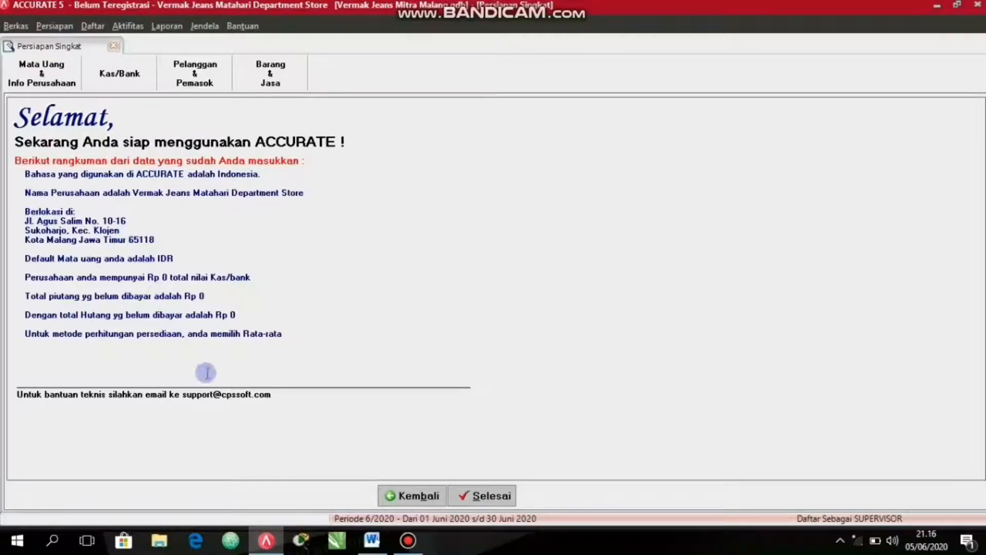
click(485, 496)
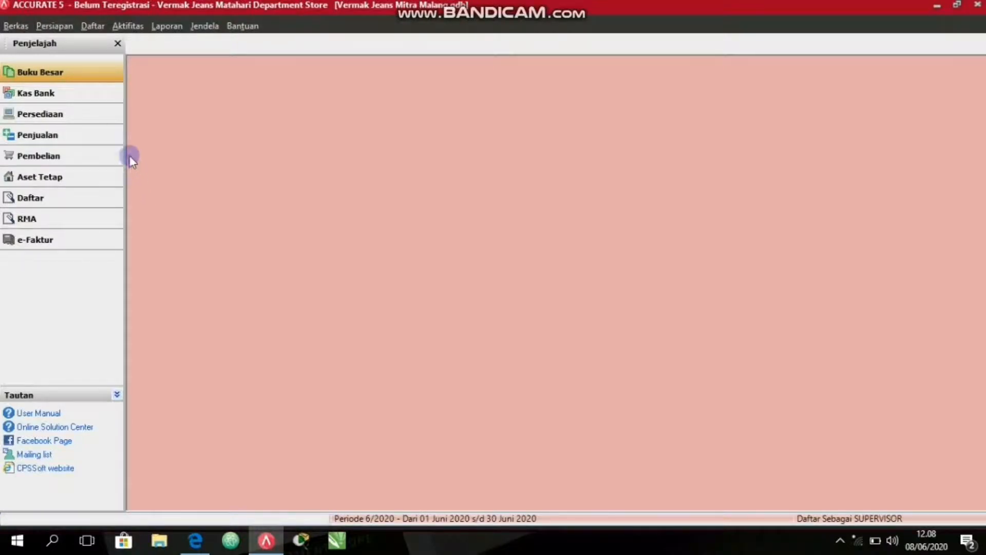
Start a new general journal voucher and describe it as "Modal 1 Mesin Jahit JUKI dan Mesin Obras BUTTERFLY".
click(47, 73)
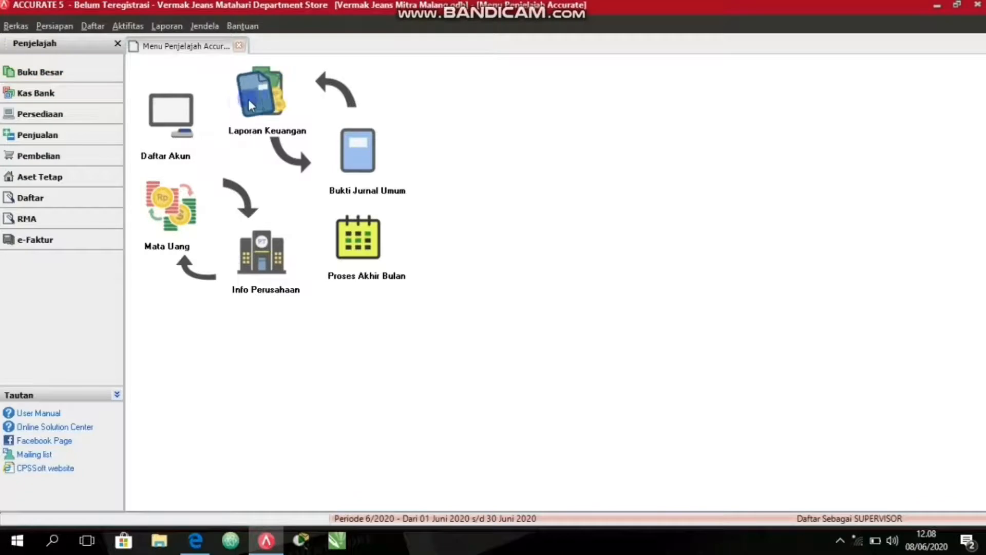
click(369, 177)
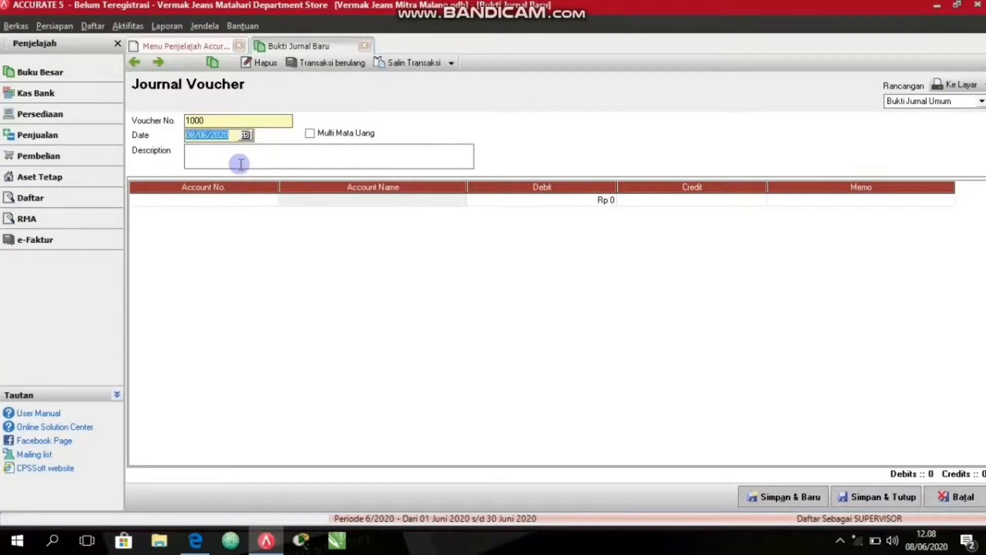
click(211, 164)
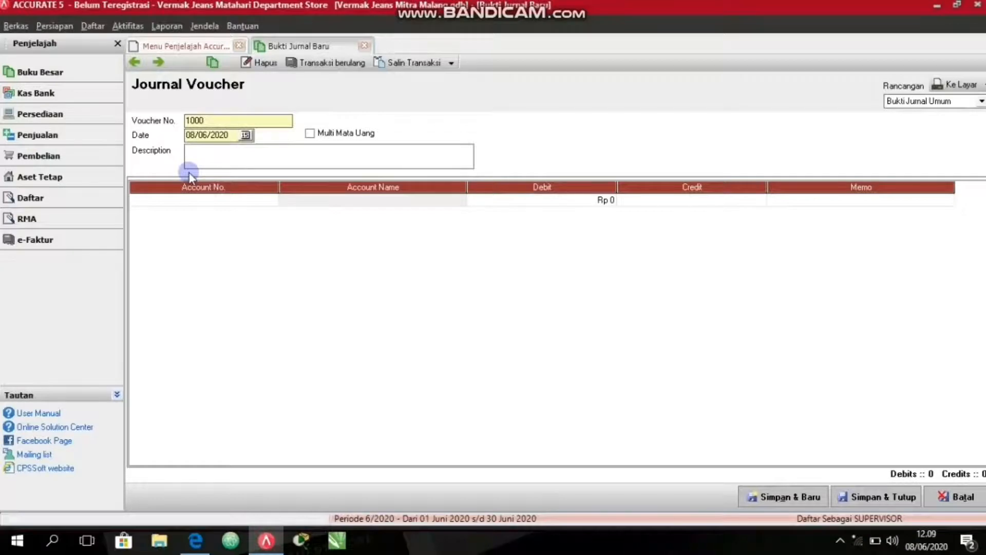
text(Modal 1 Mesin Jahit JUKI )
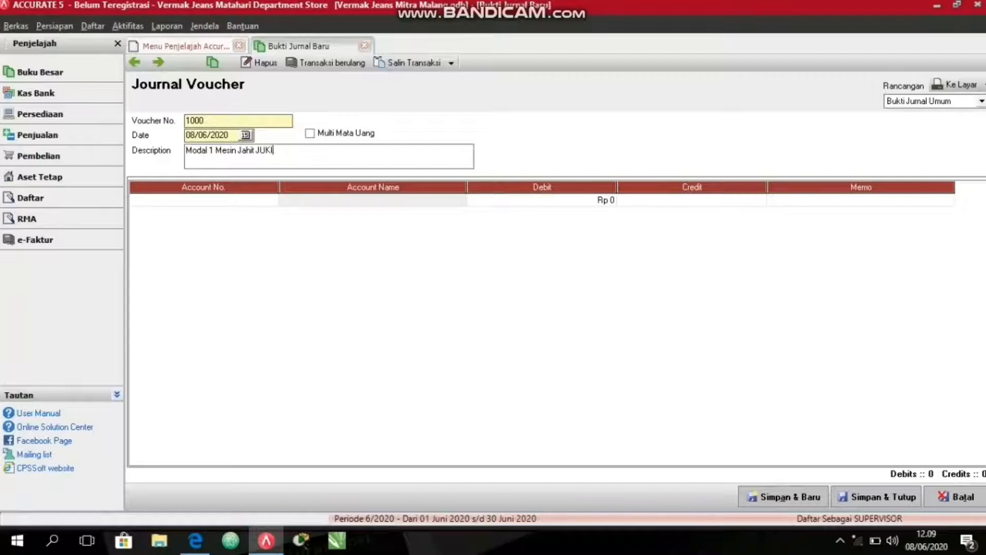
text(dan Mesin Obras BUTTERFLY)
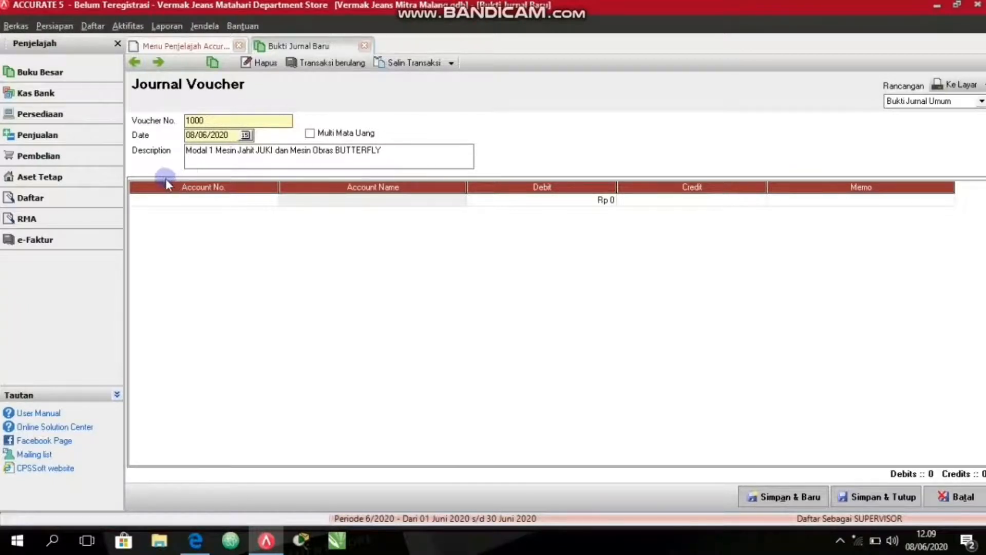
Start creating a new account from the voucher's first line, with the account type Kas/Bank.
click(164, 200)
click(272, 200)
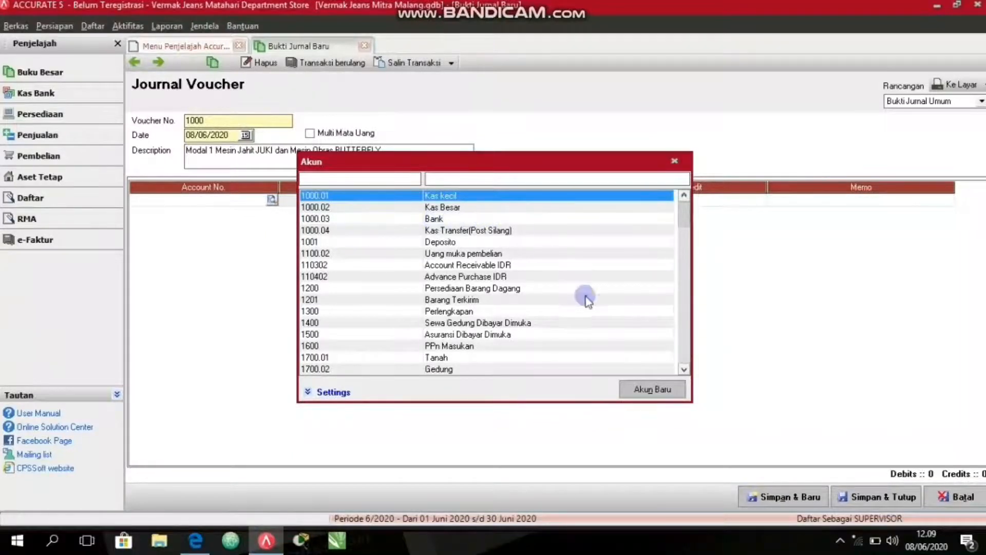
click(648, 391)
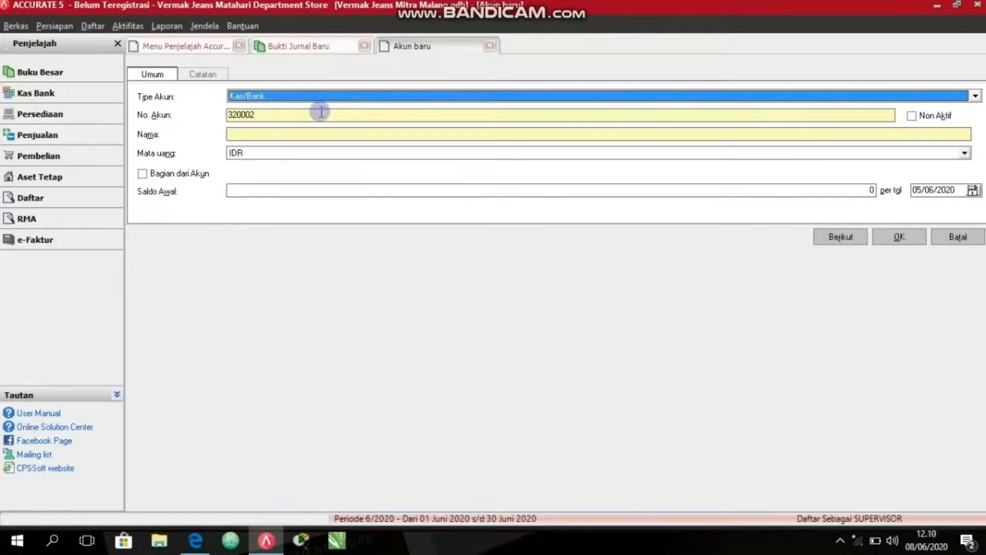
click(333, 96)
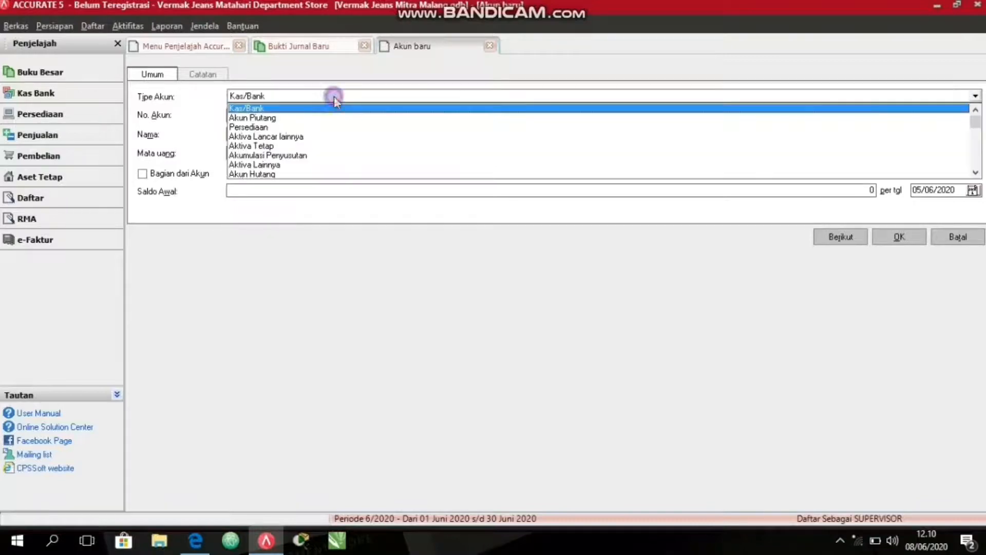
click(327, 109)
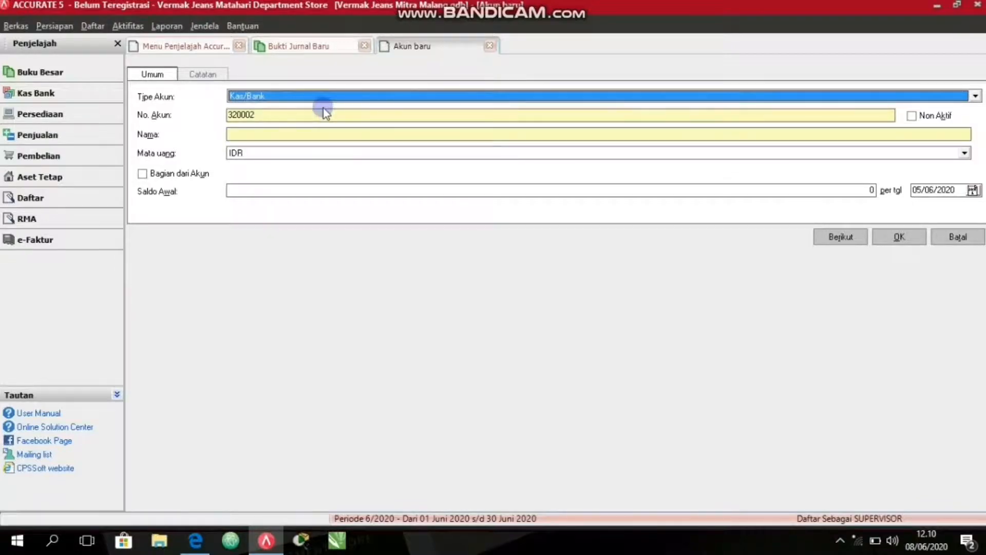
Name the new account "Kas" with currency IDR and save it into the voucher's first line.
click(256, 133)
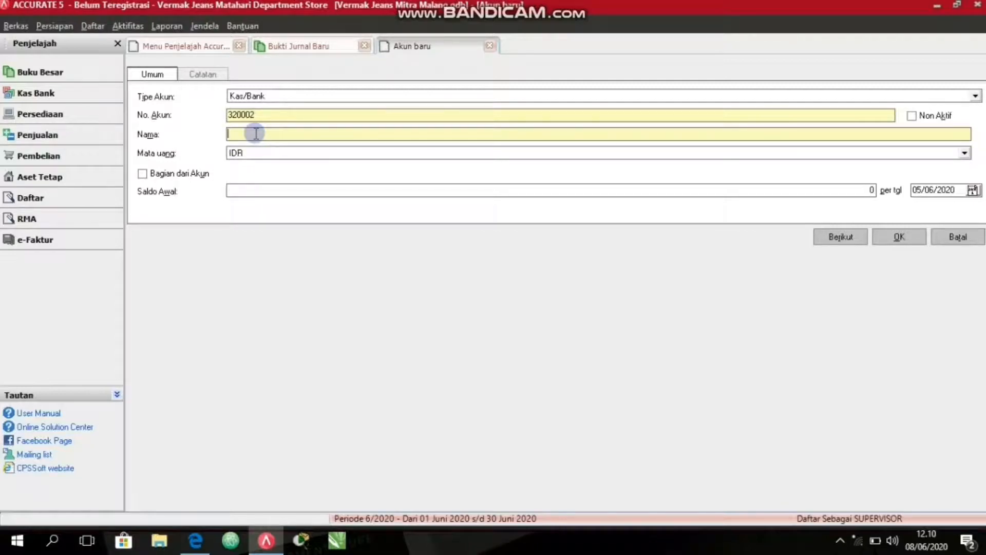
text(k)
key(BackSpace)
text(Kas)
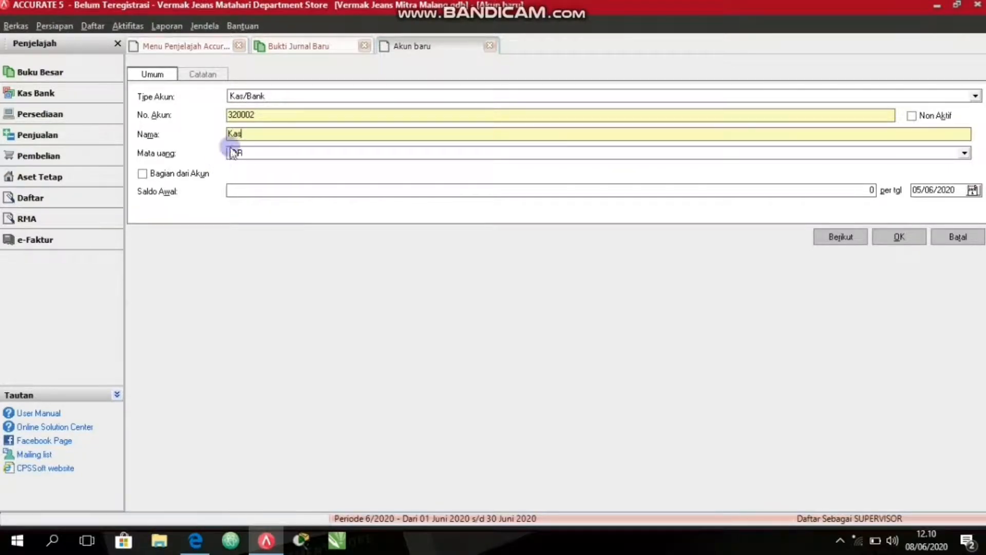
click(246, 154)
click(253, 172)
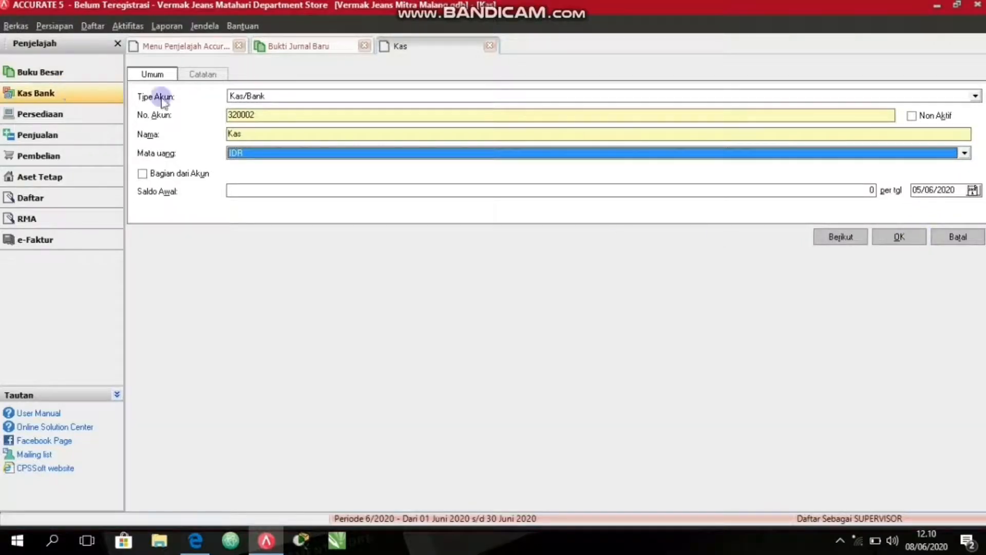
click(200, 74)
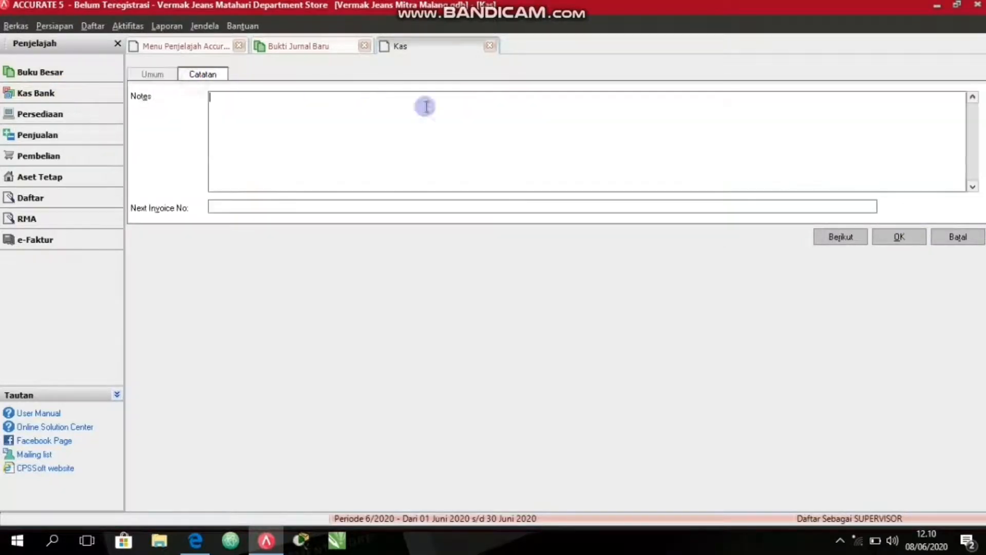
click(900, 237)
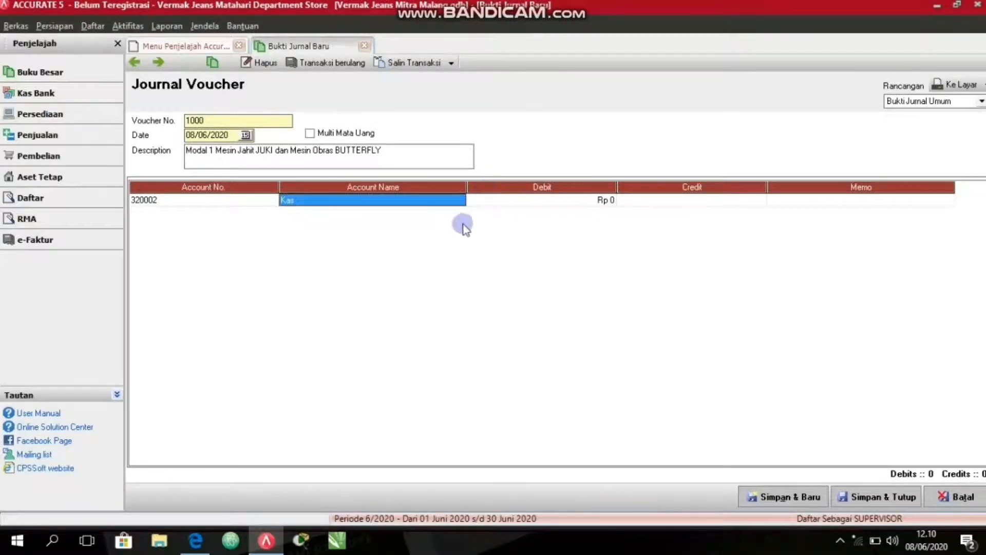
Set the debit of the Kas line to 6000000 and start a second voucher line.
click(562, 202)
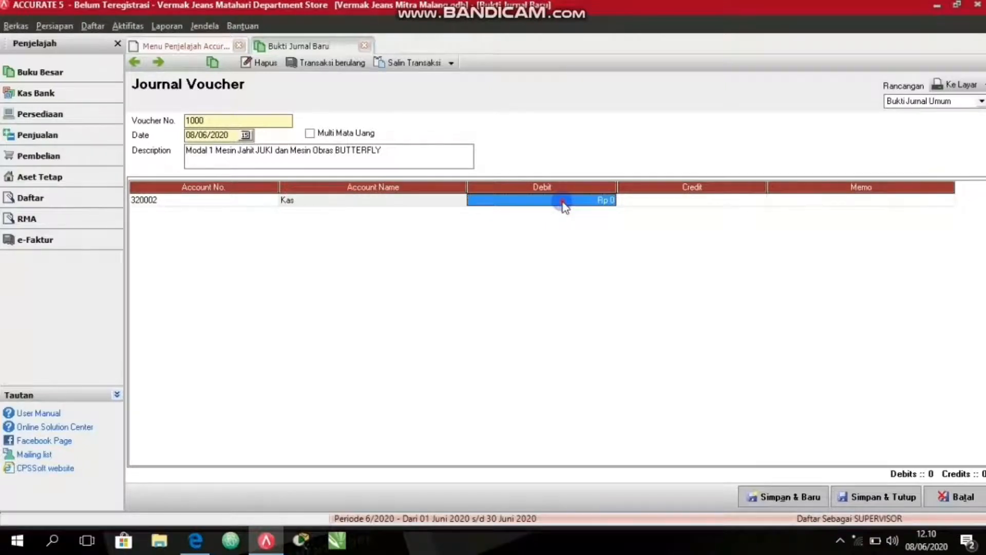
click(563, 202)
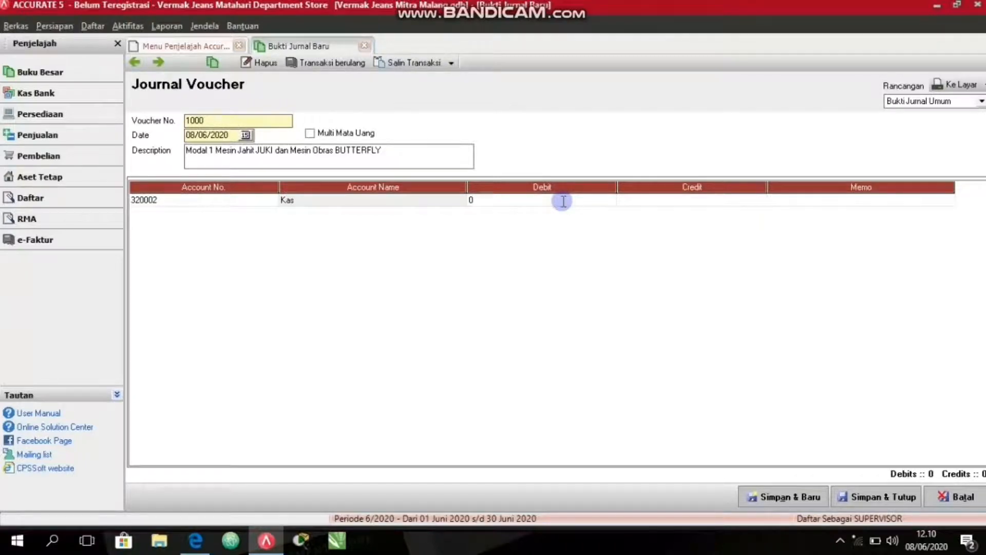
text(6000000)
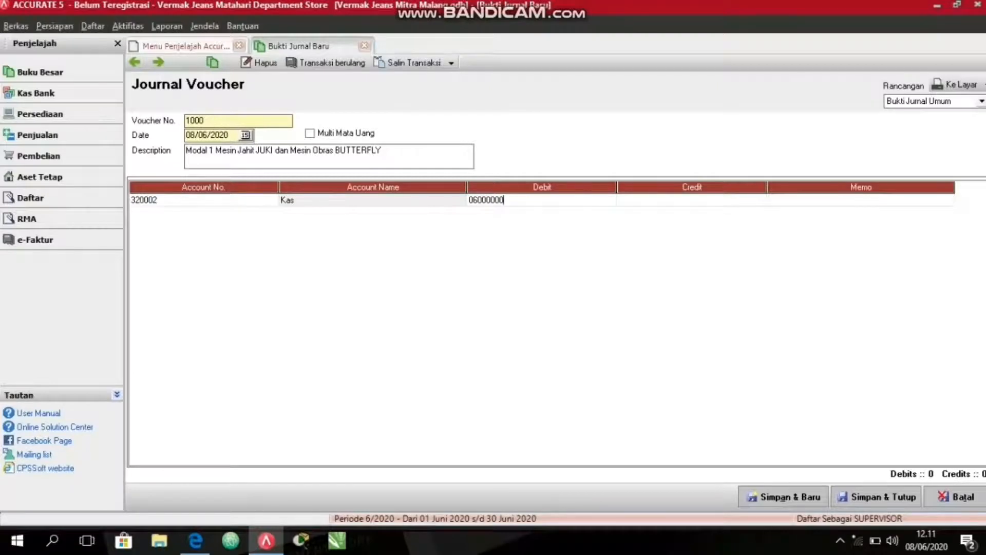
click(563, 204)
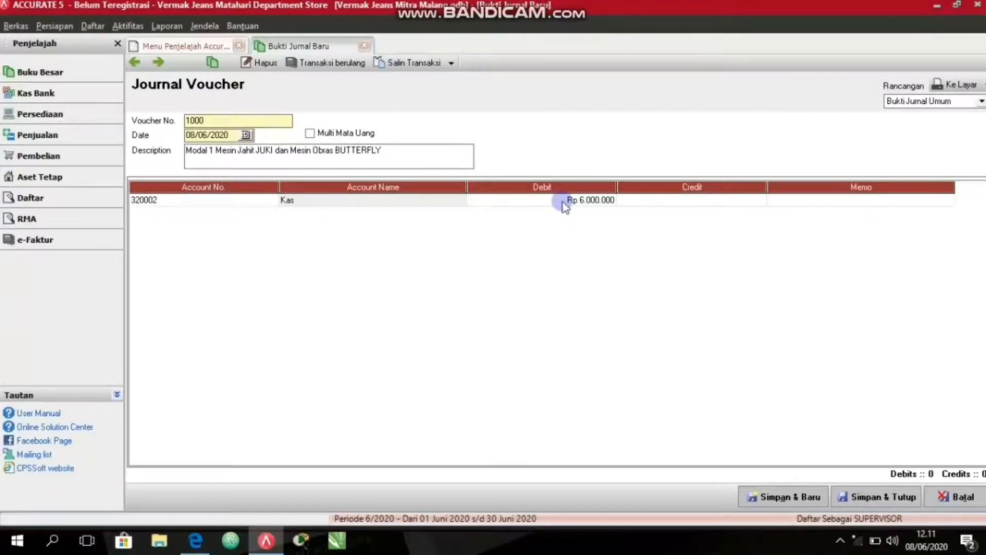
key(Tab)
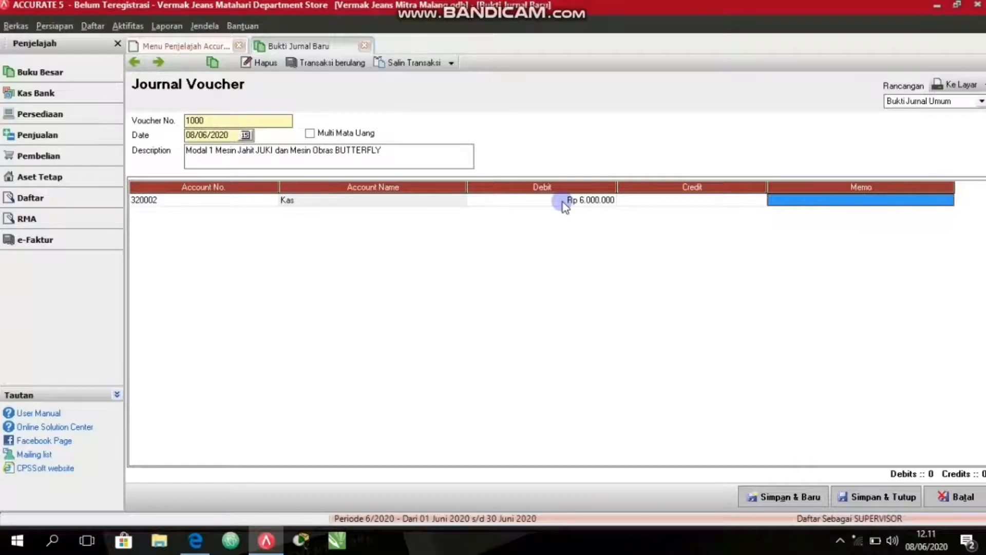
key(Tab)
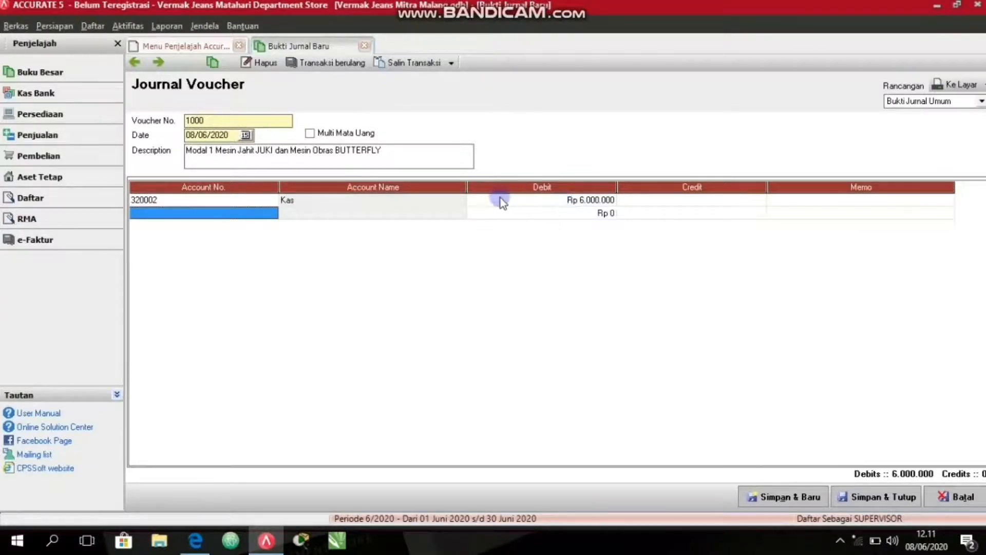
Add OPENING BALANCE EQUITY as the second line's balancing credit account, and save the voucher to start a new one.
click(270, 213)
click(272, 213)
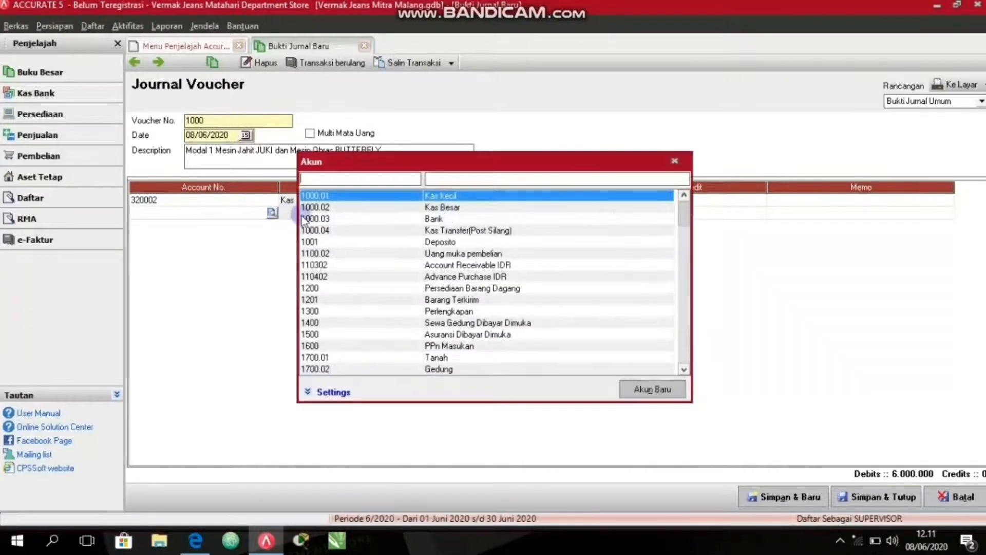
click(474, 180)
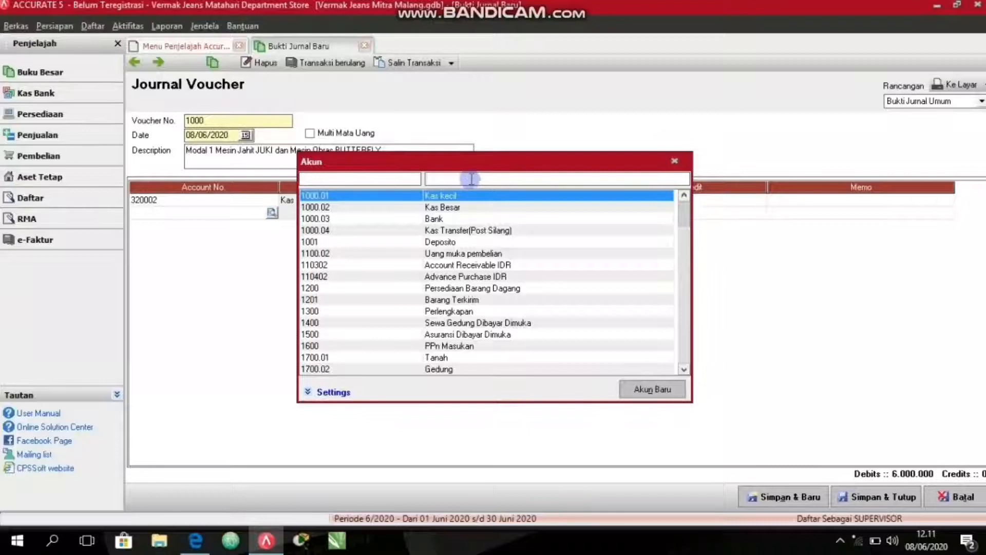
text(op)
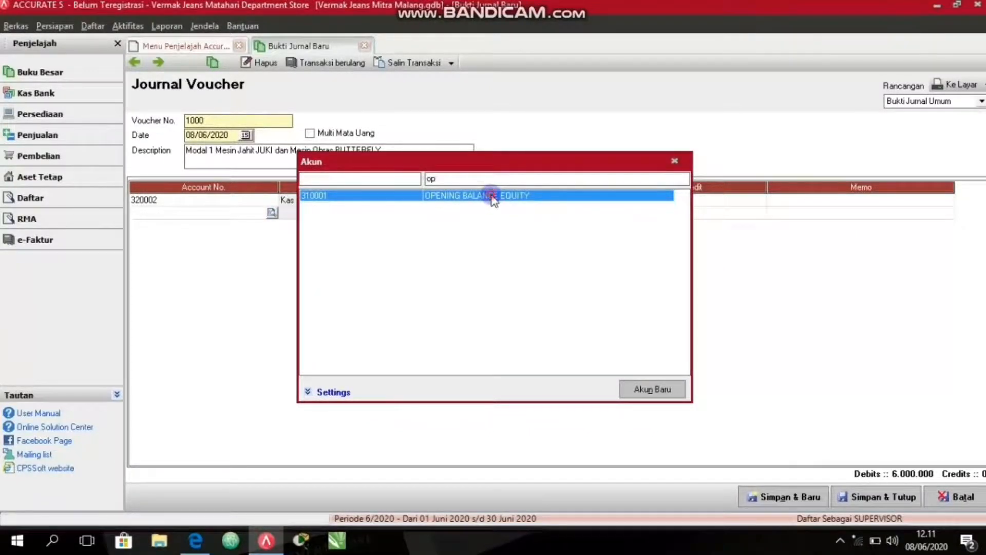
double_click(564, 200)
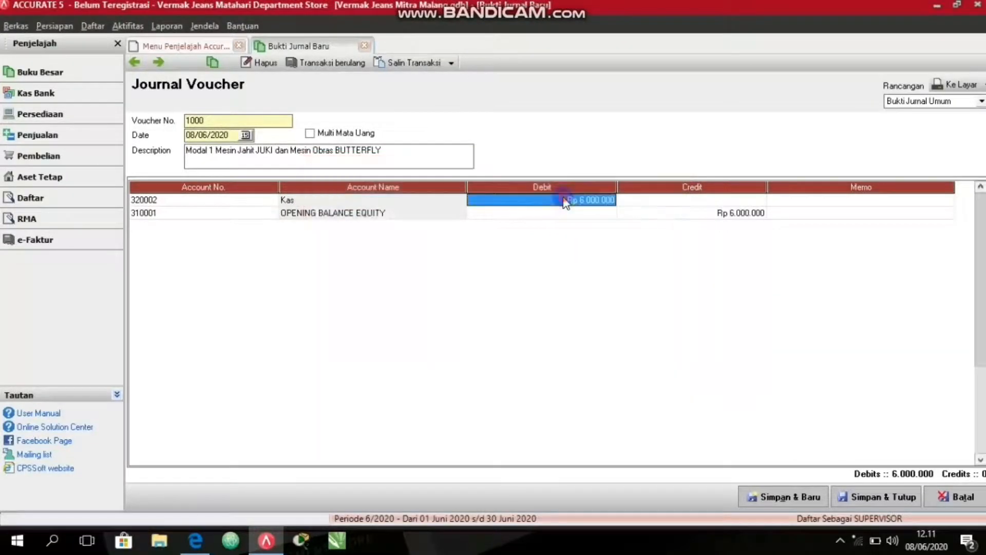
click(481, 213)
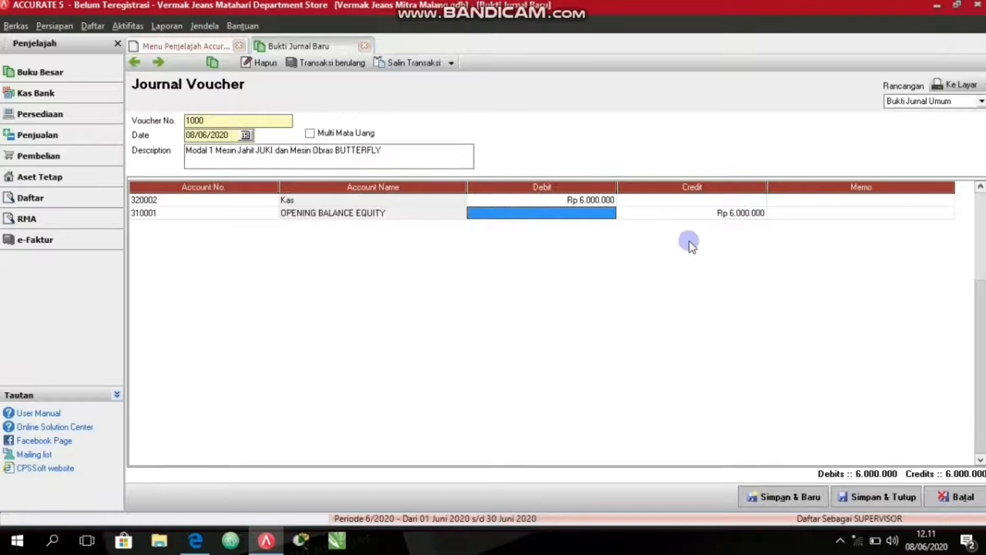
click(689, 213)
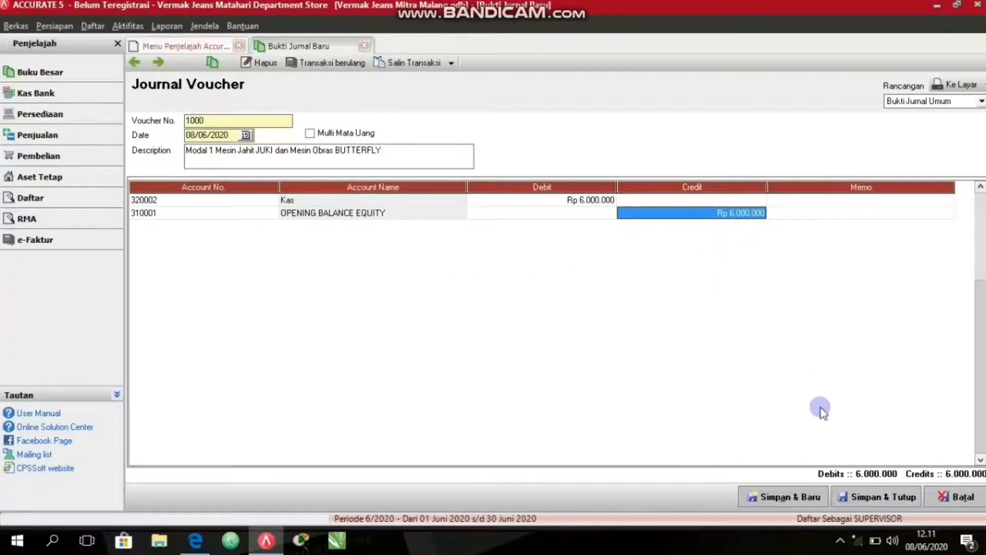
click(777, 496)
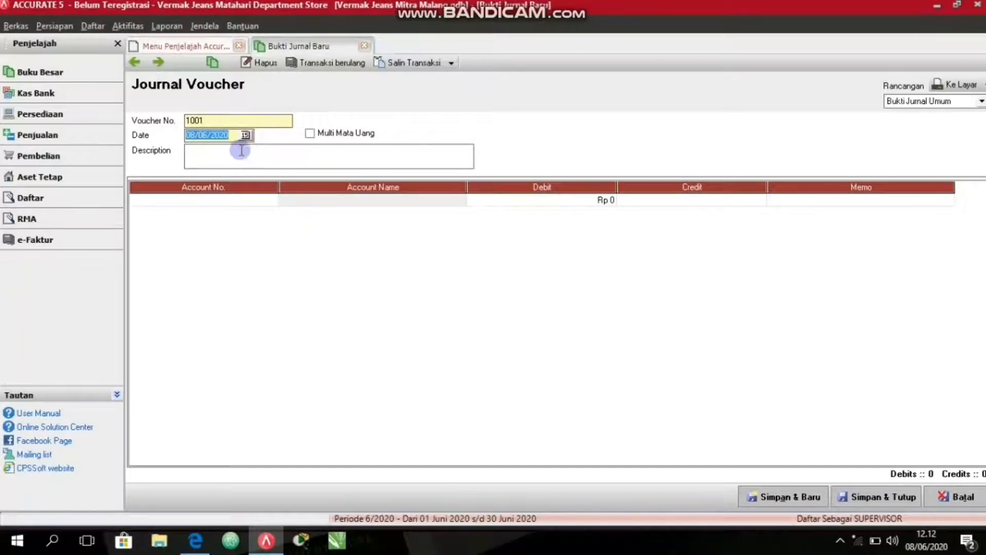
Enter "Modal 2 Perlengkapan Menjahit" as the description of the new journal voucher.
click(242, 156)
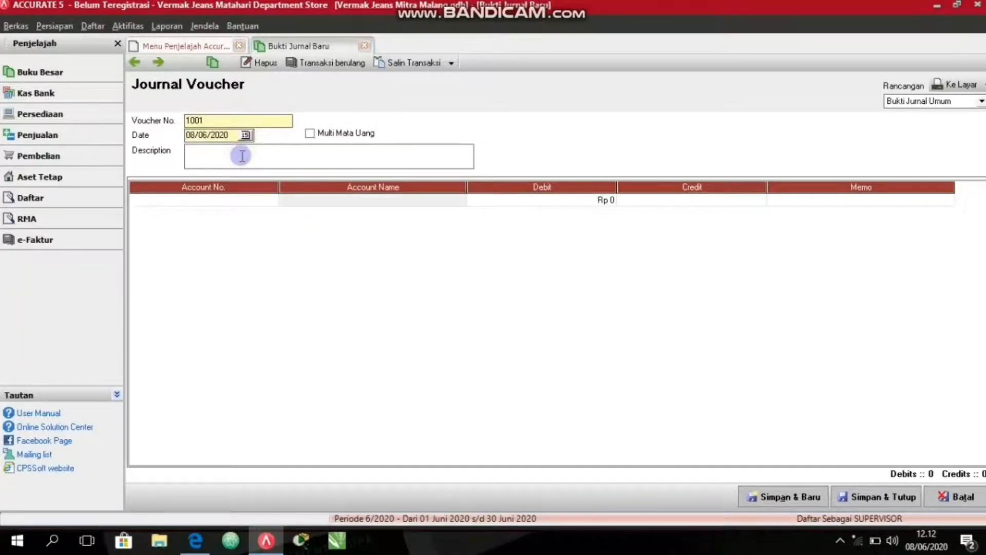
text(Modal)
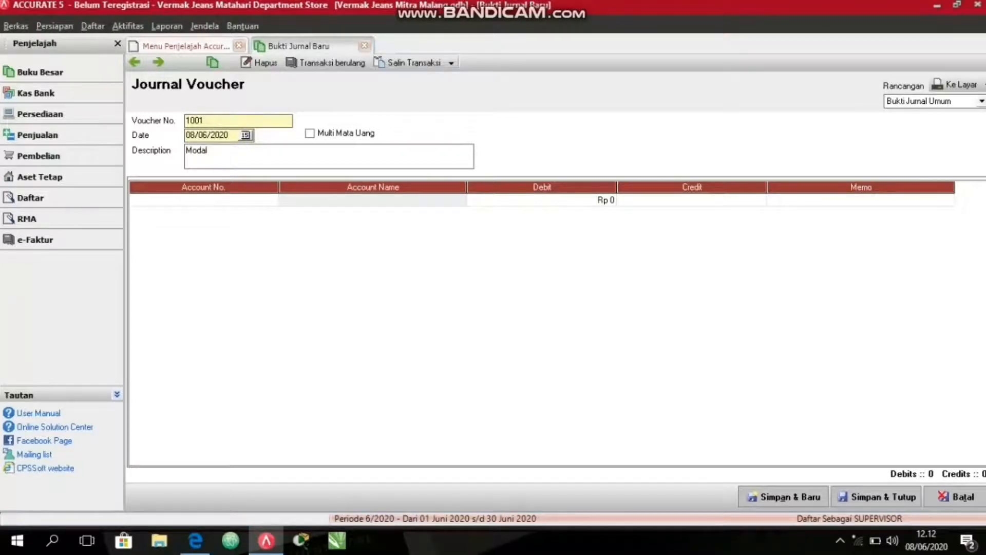
text( 2 Perlengkapan Menjahit)
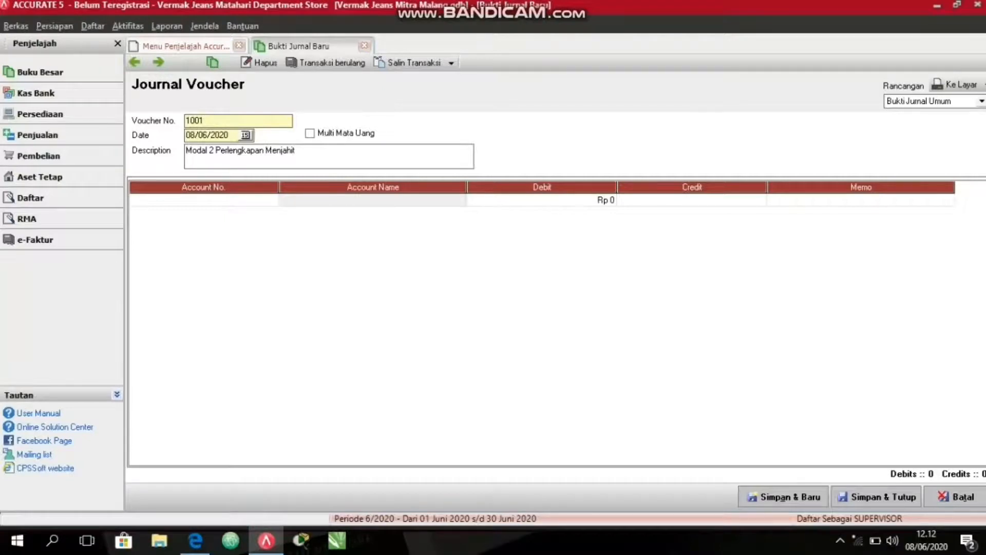
Insert "dan Peralatan" before "Menjahit" in the description so it reads "Modal 2 Perlengkapan dan Peralatan Menjahit".
text(: 1)
key(BackSpace)
key(BackSpace)
key(BackSpace)
key(Left)
key(Left)
key(Left)
key(Left)
key(Left)
key(Left)
key(Left)
text(dan Pr)
key(BackSpace)
text(eralatan)
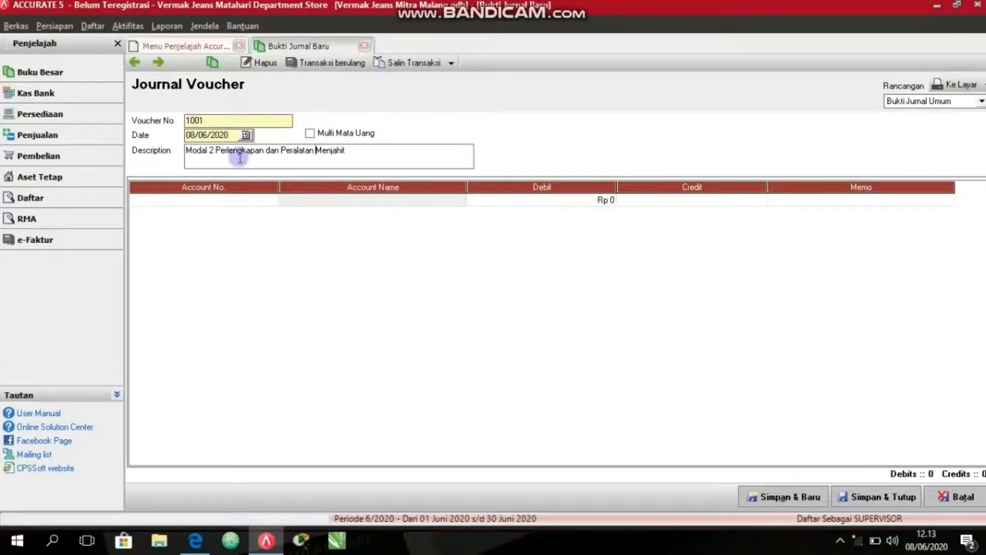
Choose the Kas account (320002) for the first line of the journal voucher.
click(186, 203)
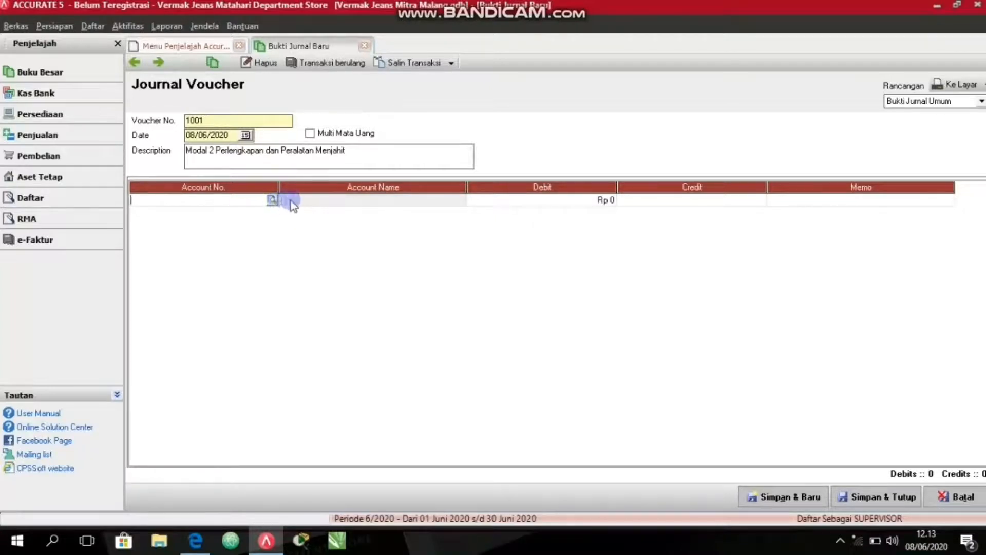
click(272, 199)
click(476, 180)
text(kas)
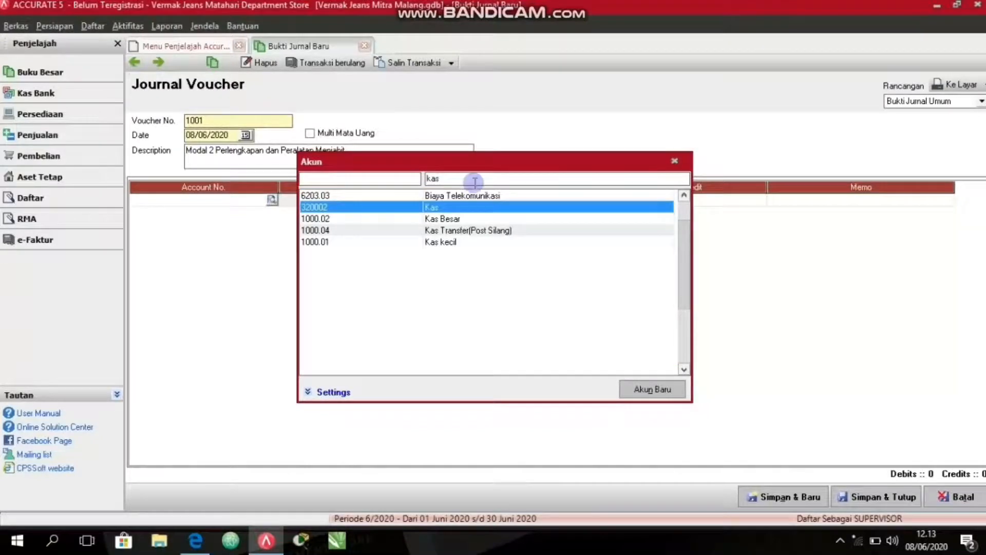
double_click(495, 206)
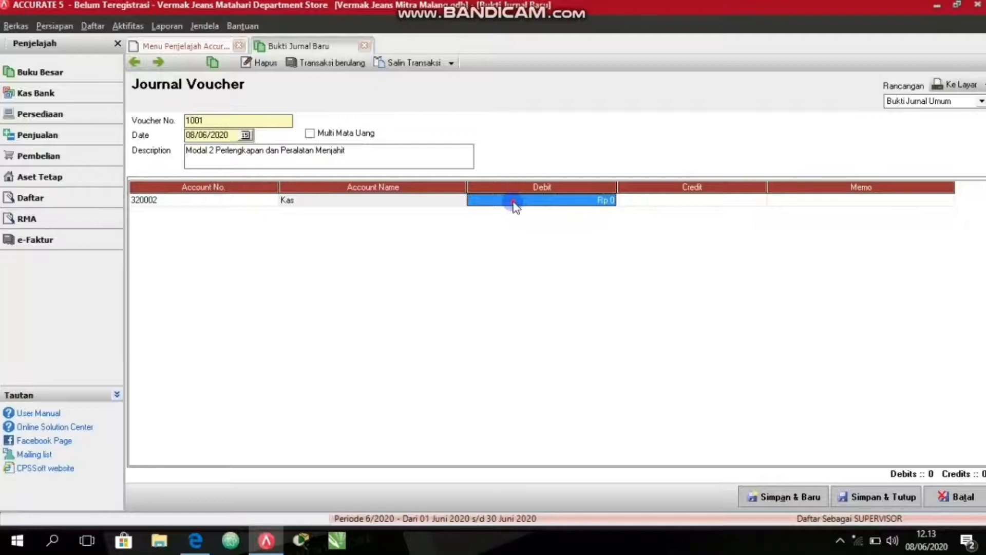
Set the debit of the Kas line to 1375000 and start a second voucher line.
click(514, 202)
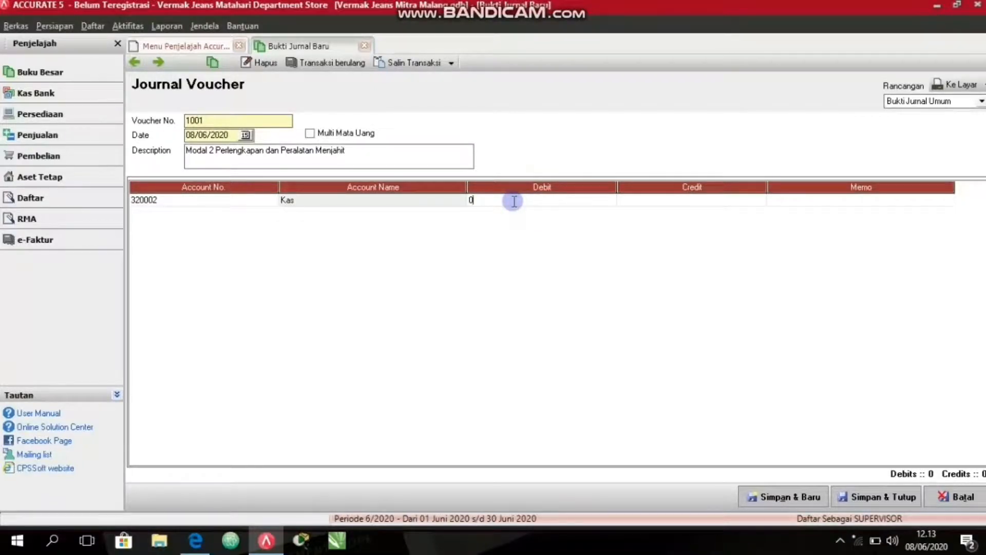
text(1375000)
click(514, 202)
click(511, 213)
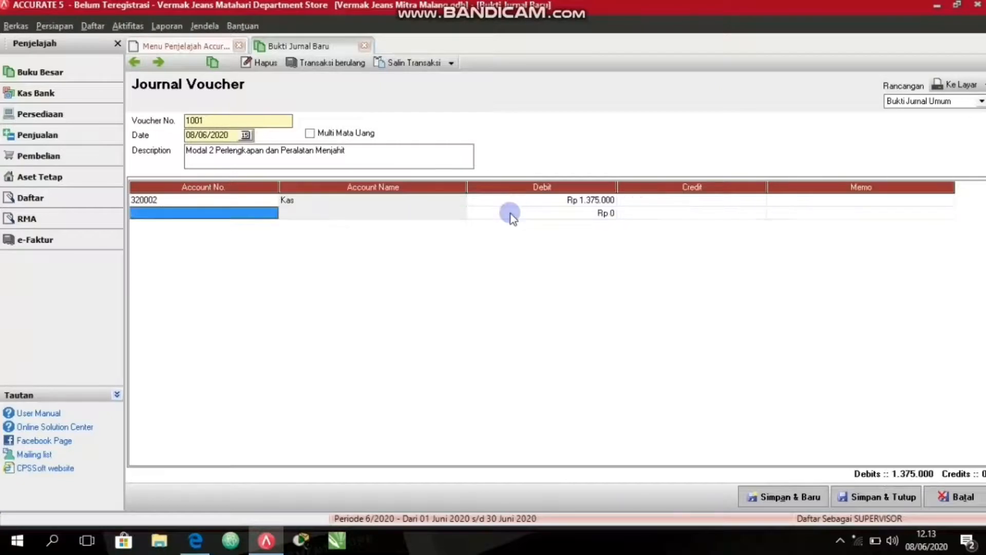
Add OPENING BALANCE EQUITY as the second line's balancing credit account, and save and close the voucher.
click(272, 213)
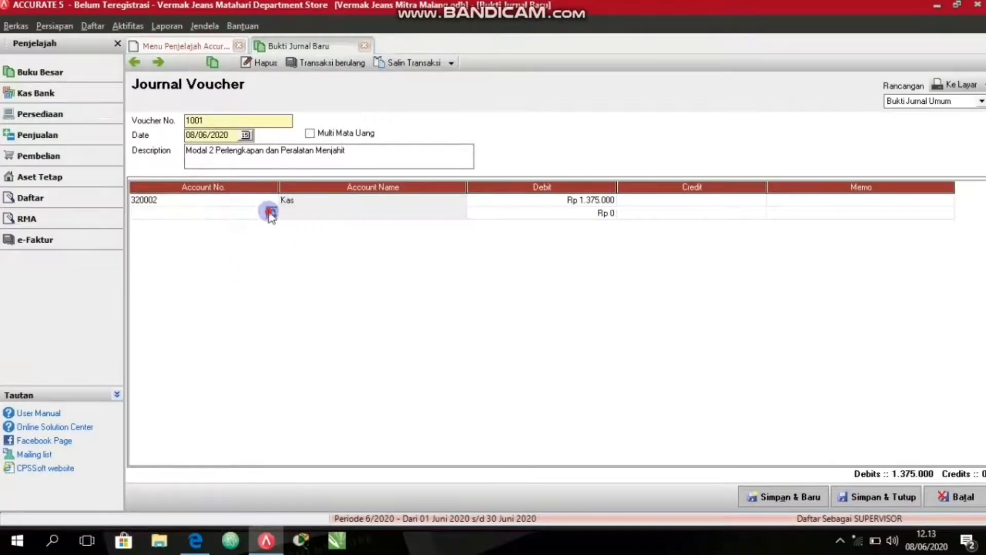
text(ope)
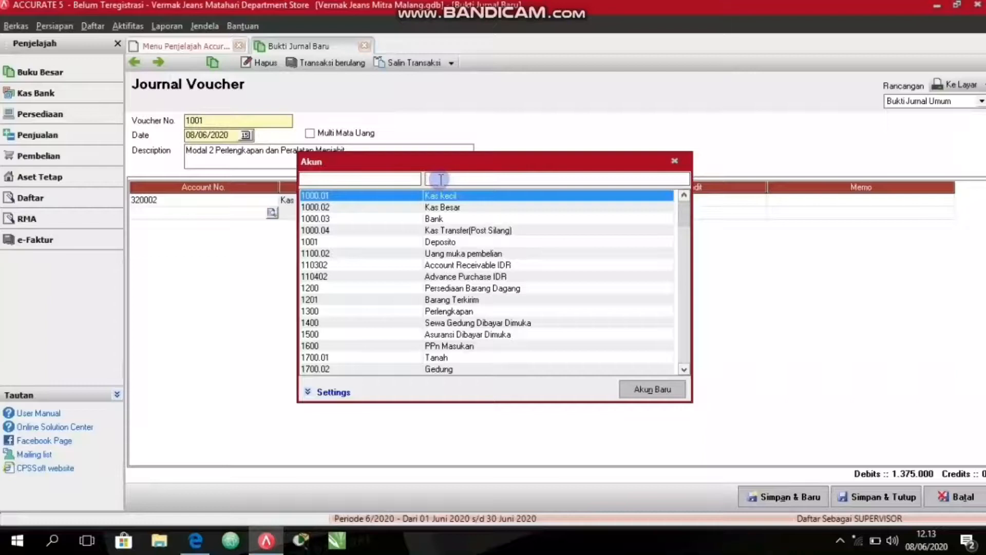
double_click(490, 197)
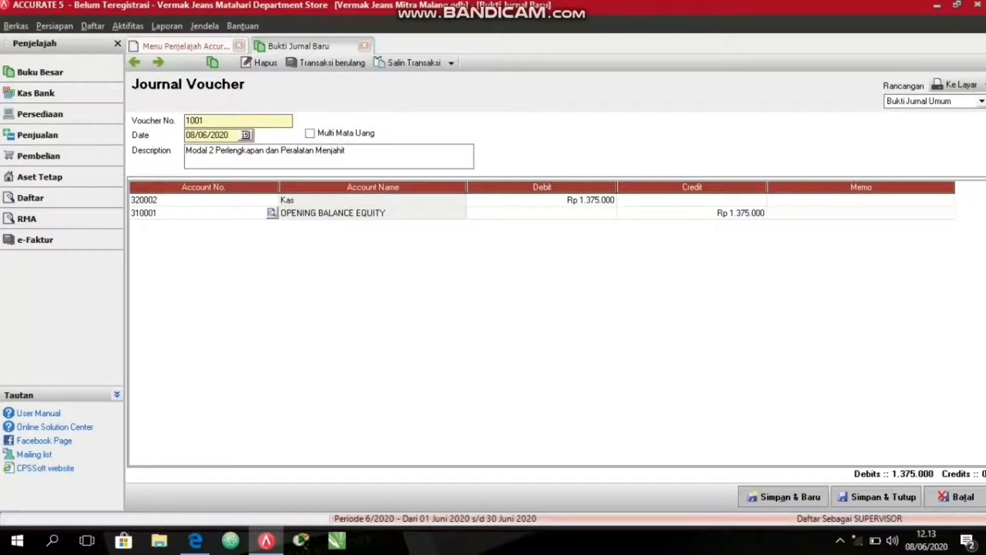
click(867, 497)
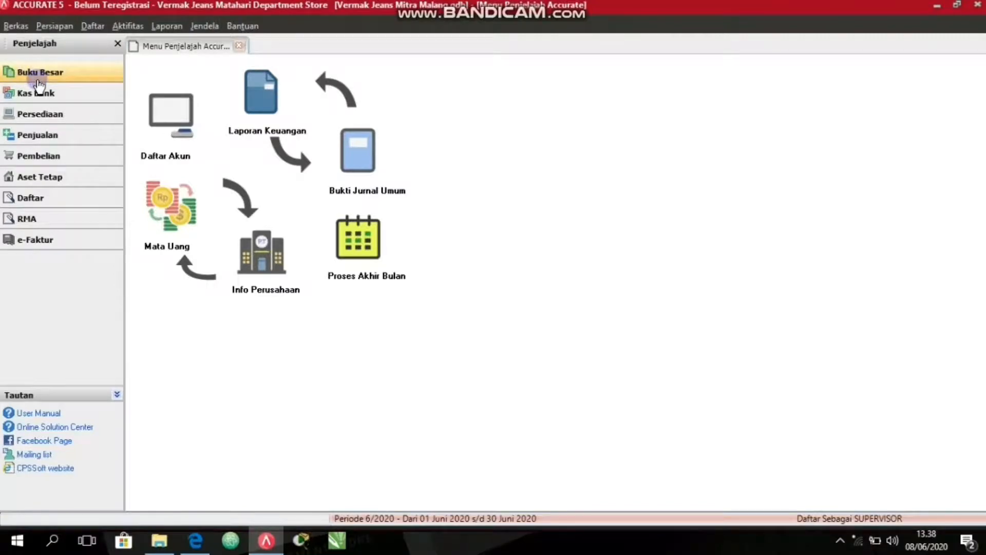
Open the goods and services list (Barang dan Jasa) of the inventory module.
click(37, 111)
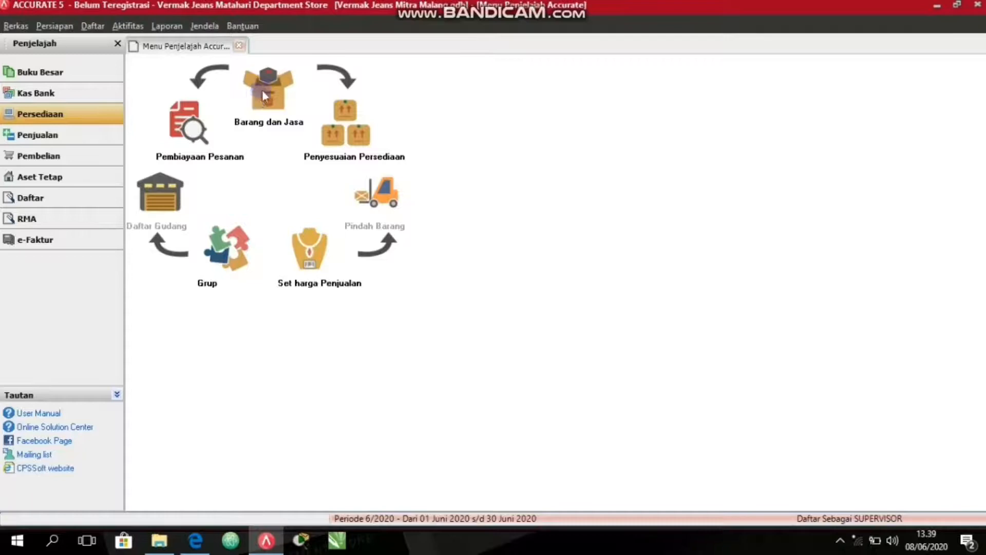
click(93, 119)
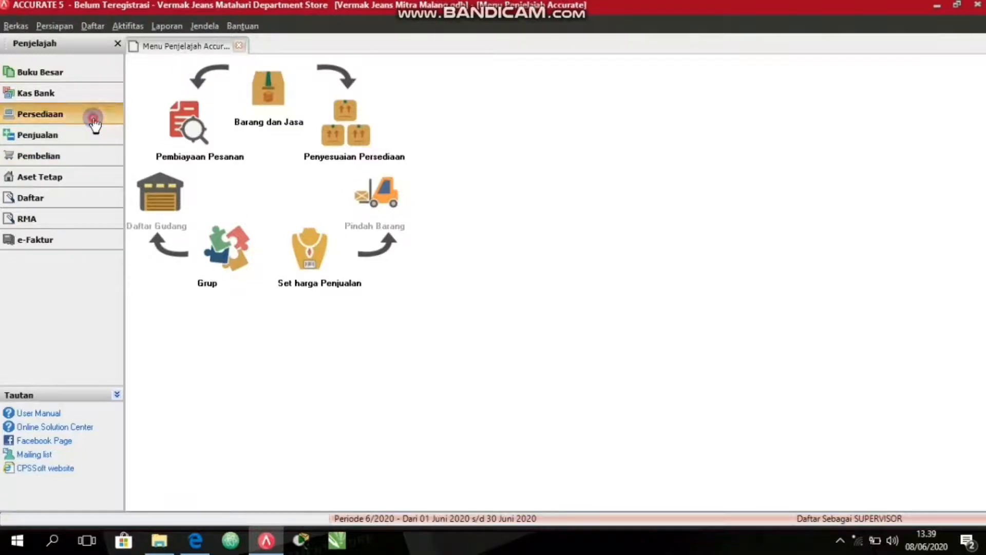
click(258, 72)
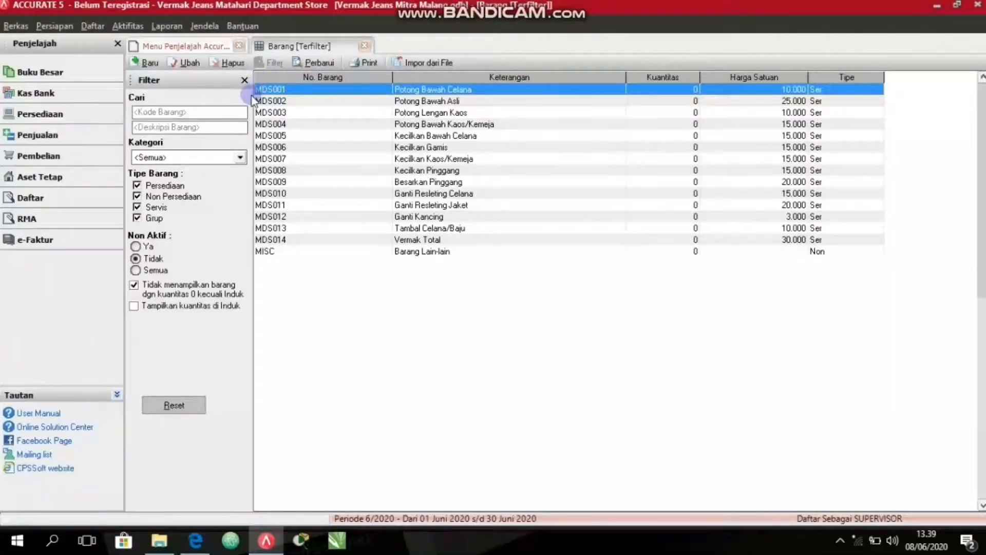
click(241, 157)
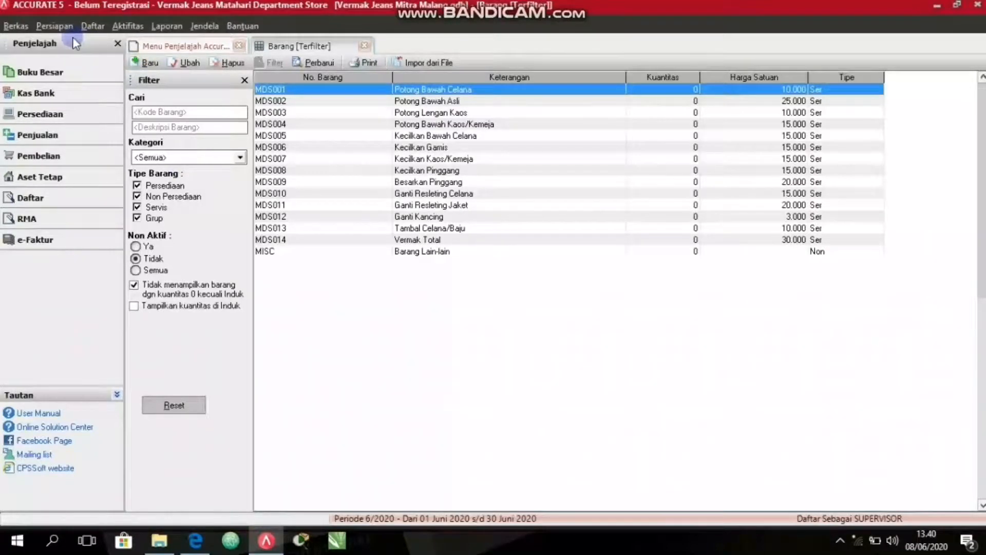
Create a new item of type Servis with the description "Kecilkan Mistak Celana".
click(148, 63)
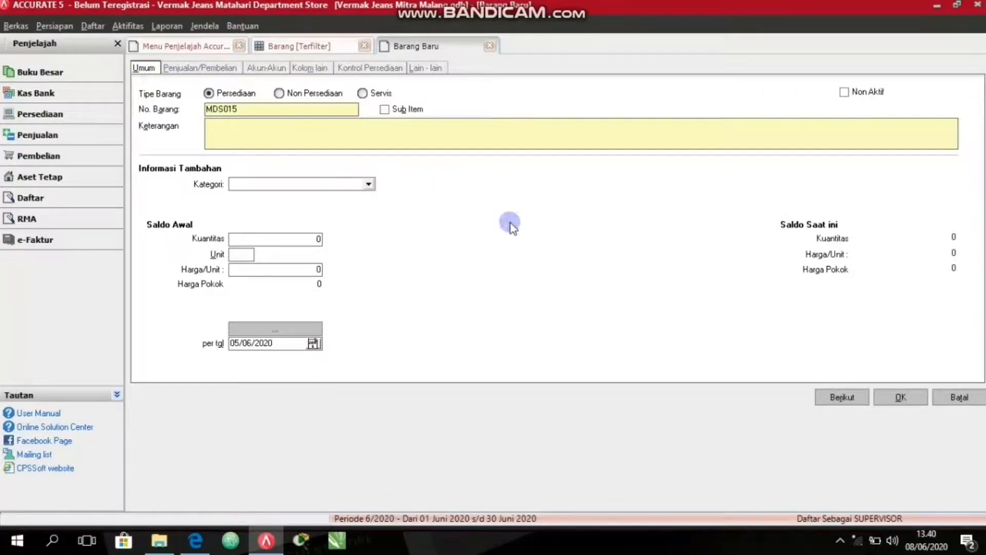
click(363, 93)
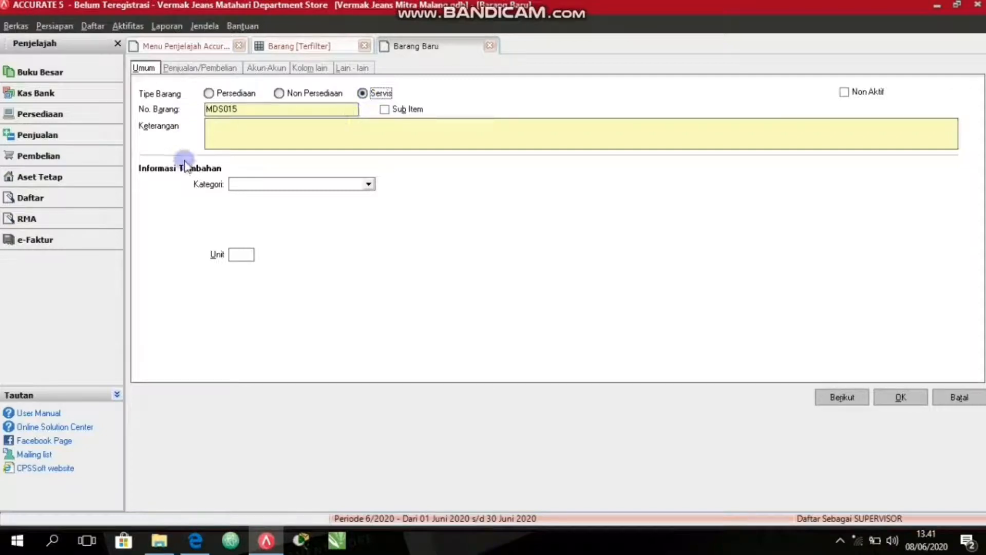
click(169, 69)
click(147, 68)
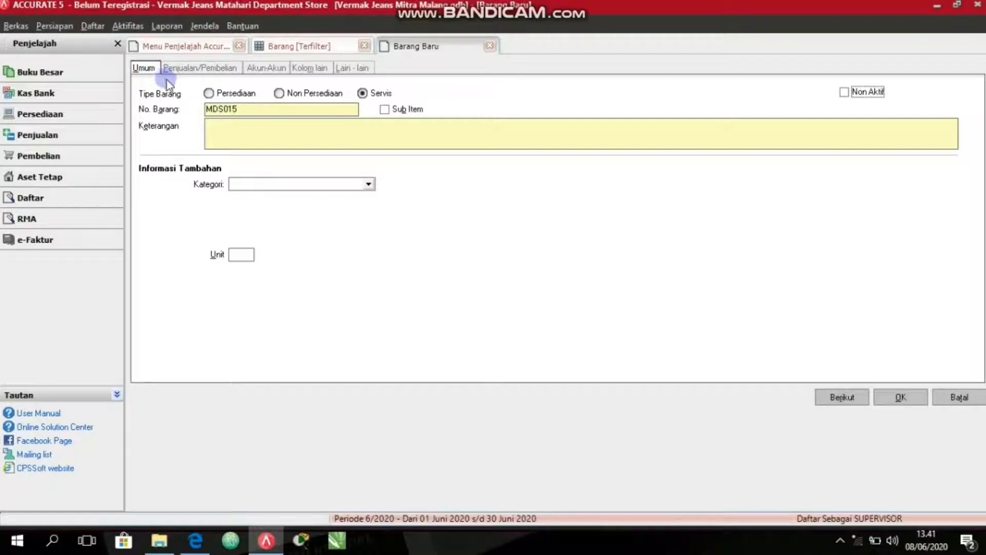
click(245, 139)
text(Kecilkan Mistak Celana)
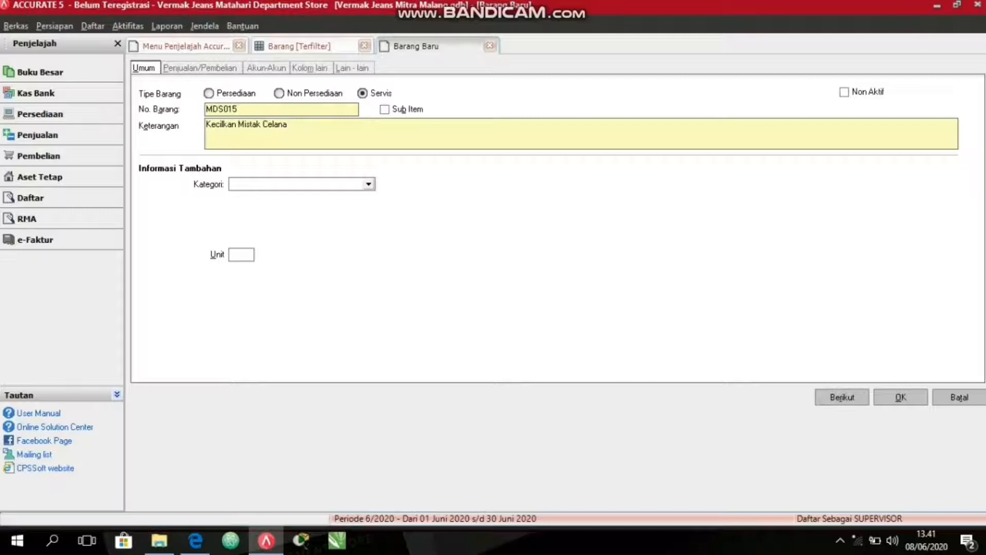
Set the service item's selling price to 15000, save it and refresh the item list.
click(214, 69)
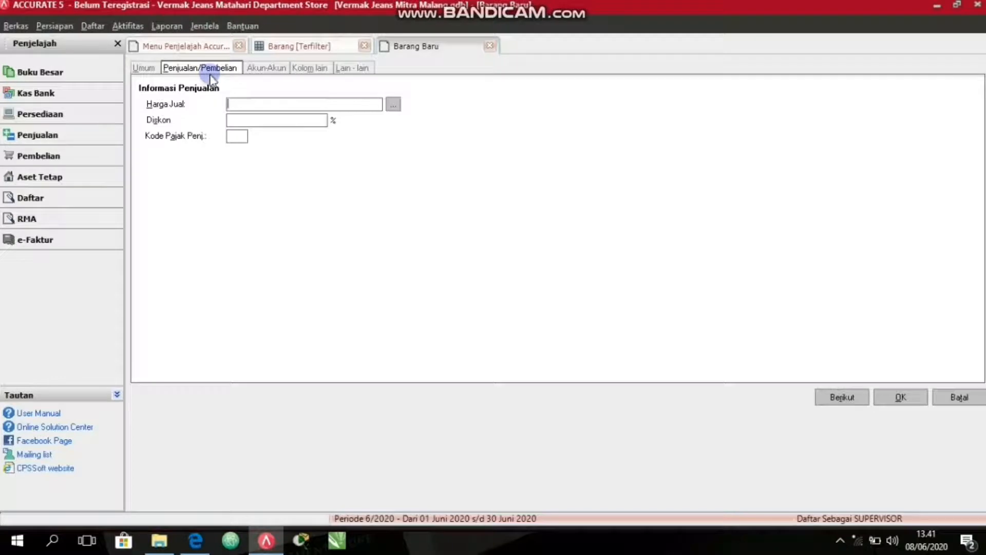
click(230, 101)
text(15000)
click(209, 106)
click(912, 396)
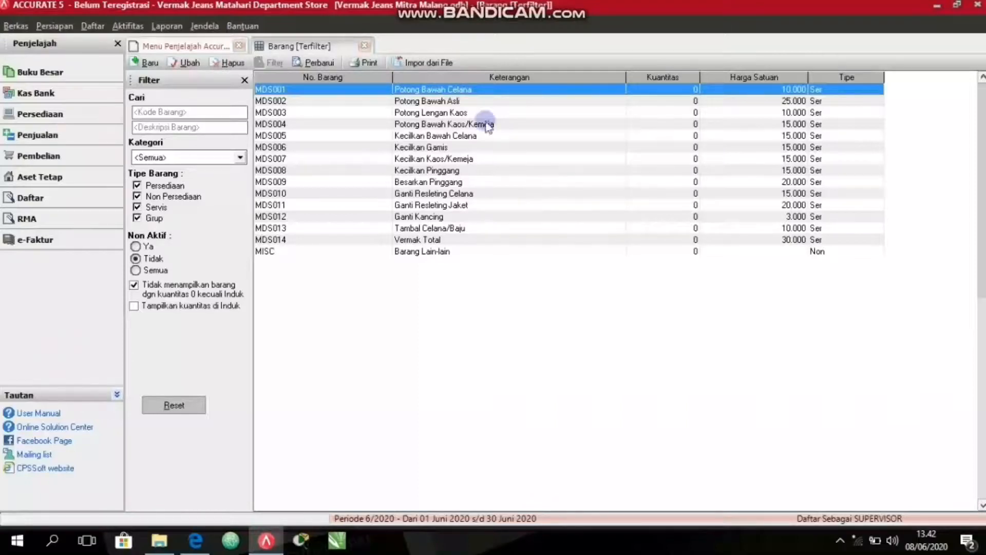
click(322, 64)
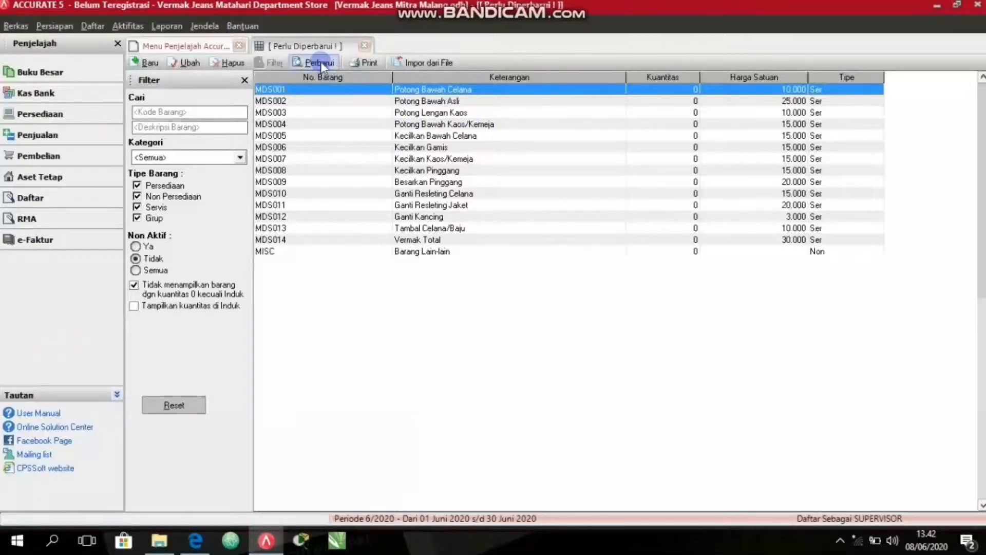
click(322, 64)
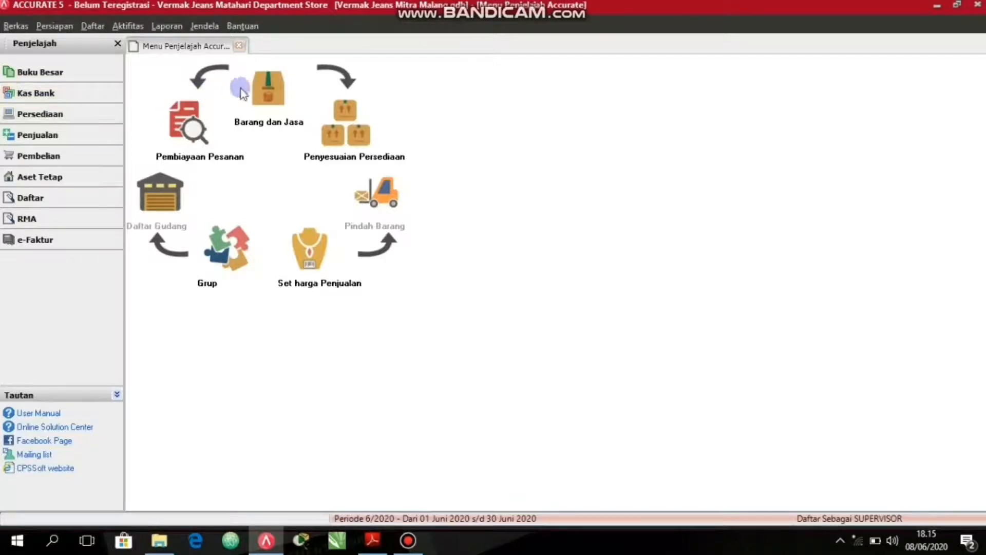
Start a new item of type Persediaan from the goods and services list, with the description "Mesin Jahit JUKI".
click(278, 89)
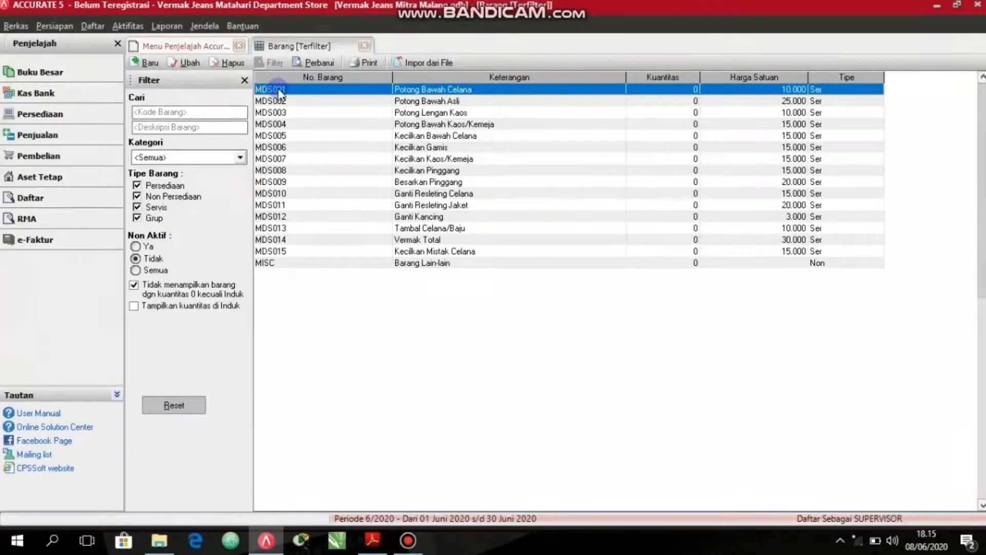
click(151, 64)
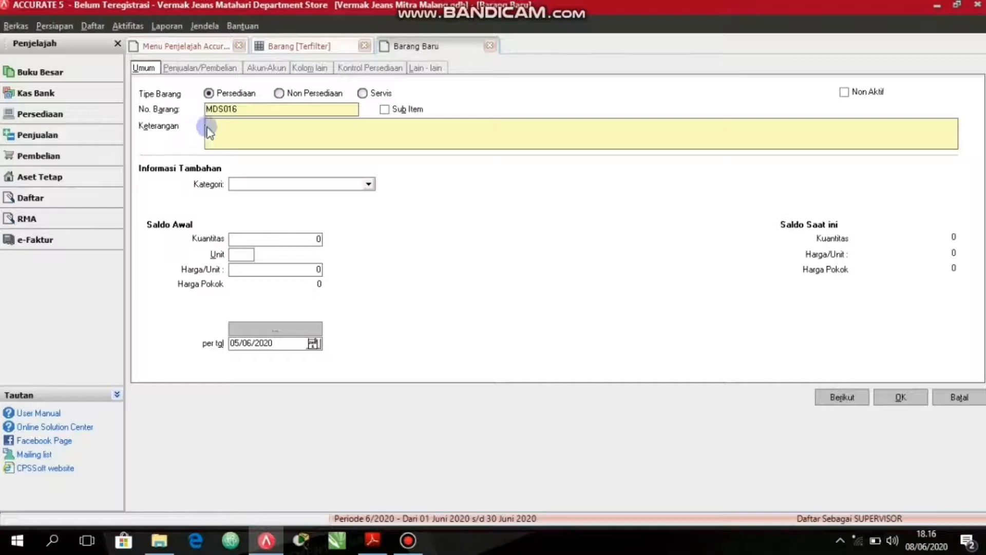
click(260, 139)
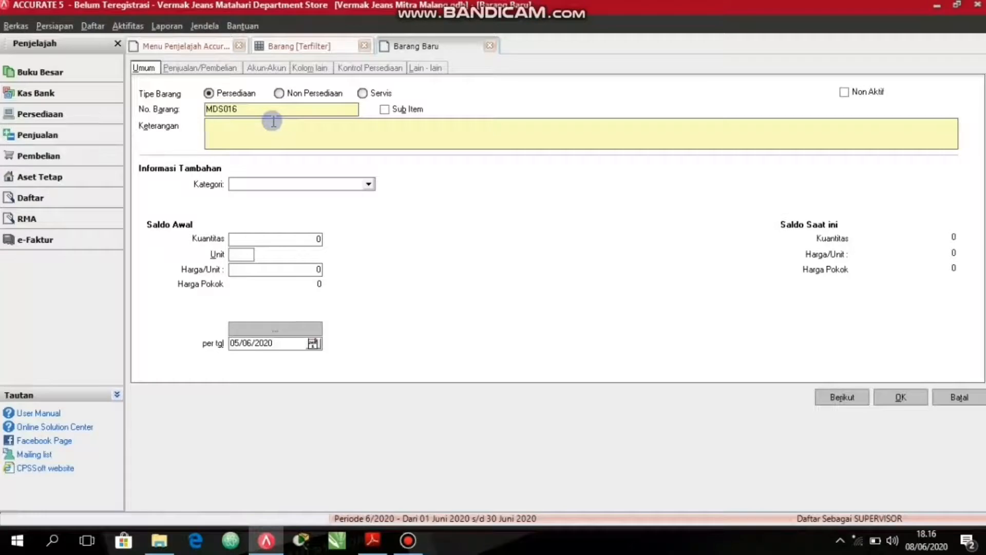
text(esin Jahit)
key(Tab)
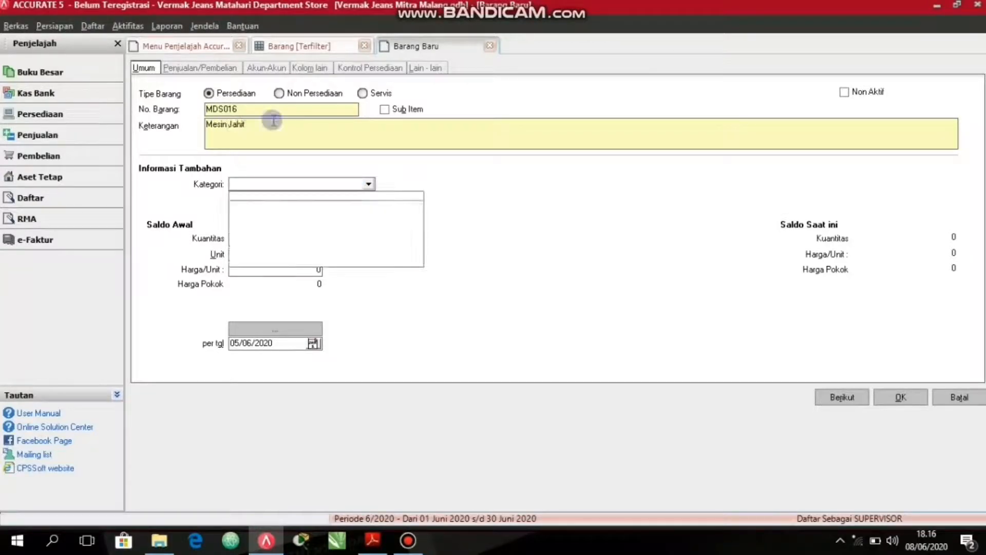
double_click(273, 123)
click(273, 122)
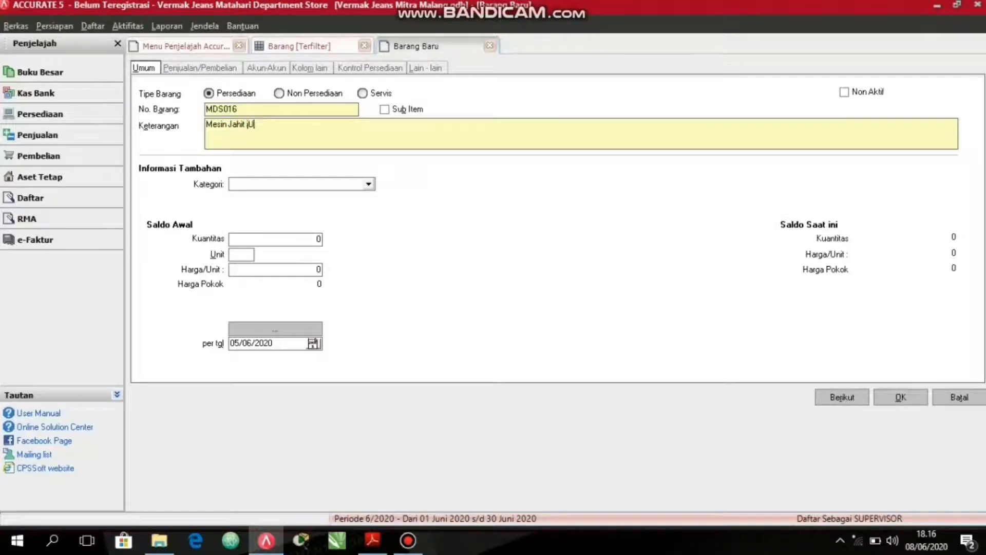
text(JUKI)
Set the sewing machine's opening balance to quantity 1, unit SET and unit price 3500000, and save it to start the next item.
click(253, 244)
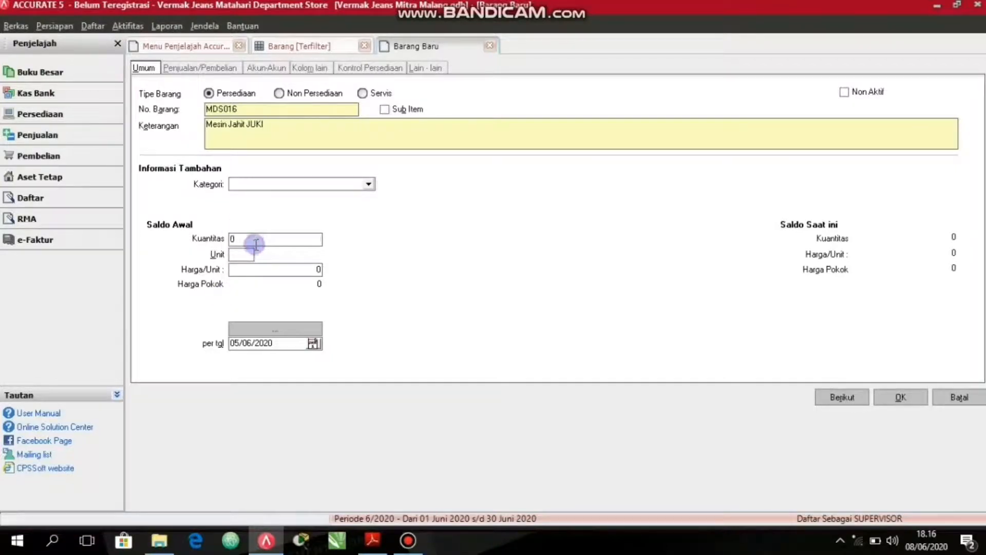
text(1)
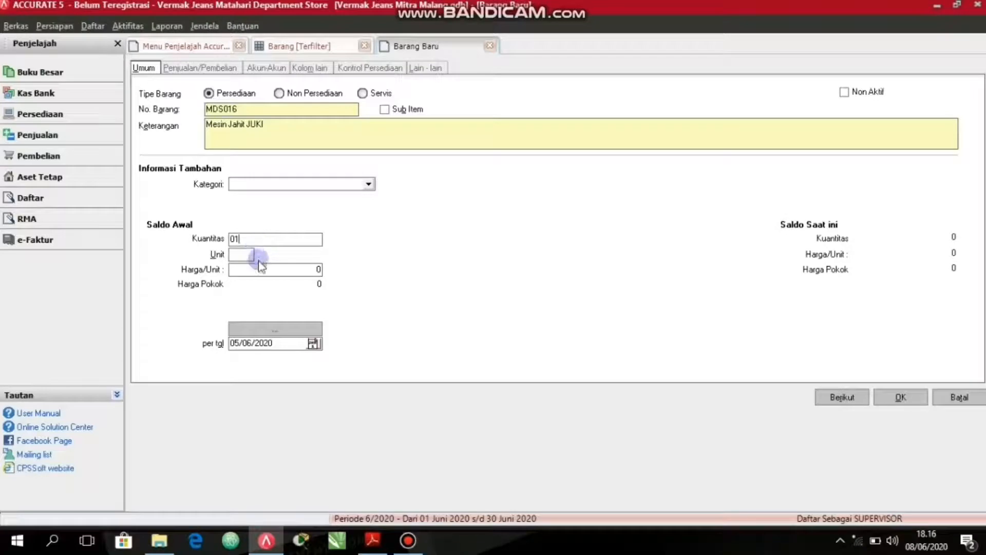
click(242, 253)
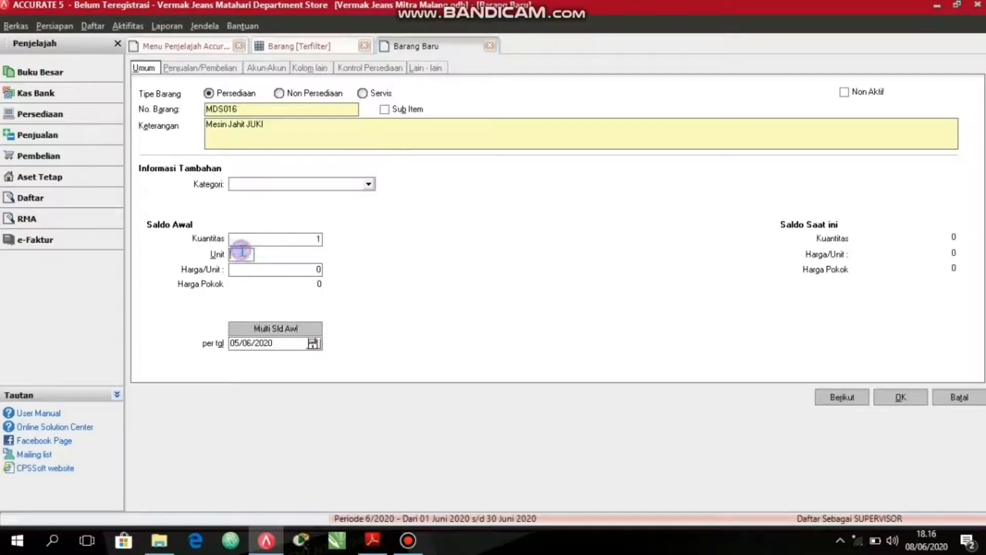
text(SET)
click(248, 269)
text(3500)
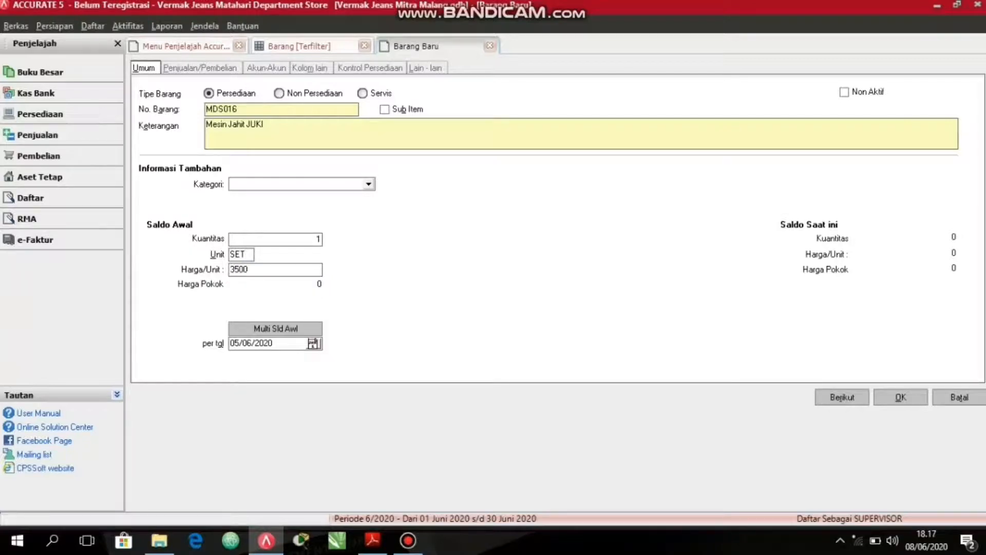
text(000)
key(Tab)
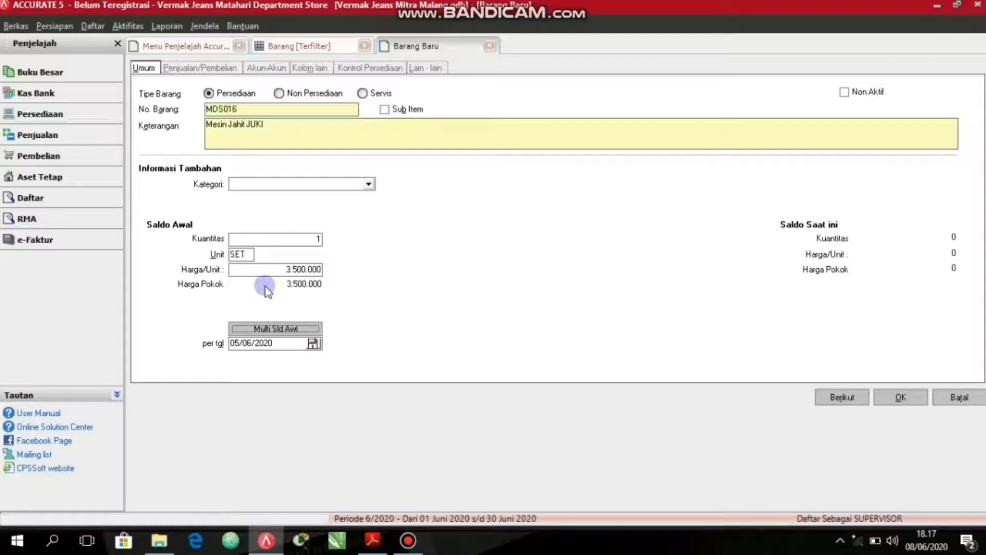
click(849, 396)
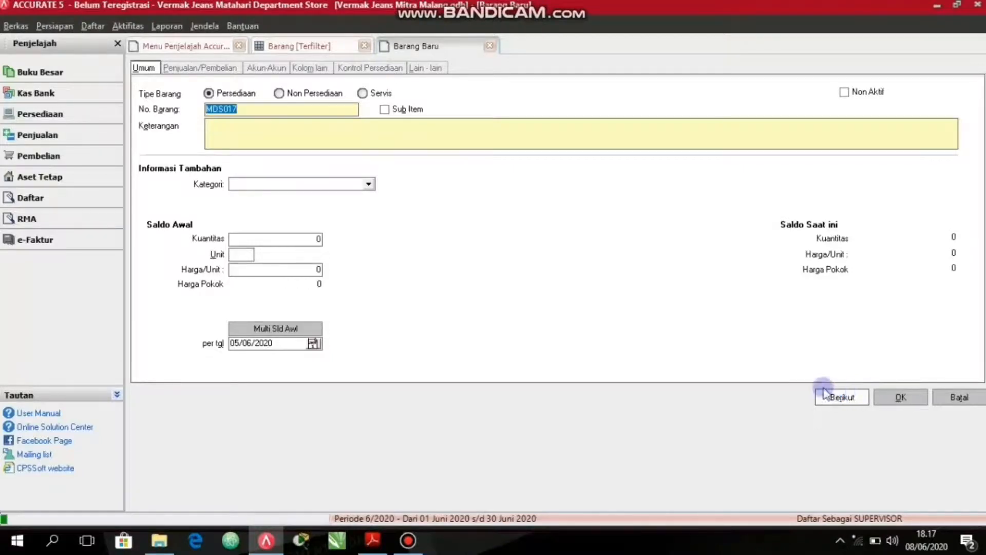
Enter "Mesin Obras Merk BUTTERFLY" as the description of the new inventory item.
click(260, 138)
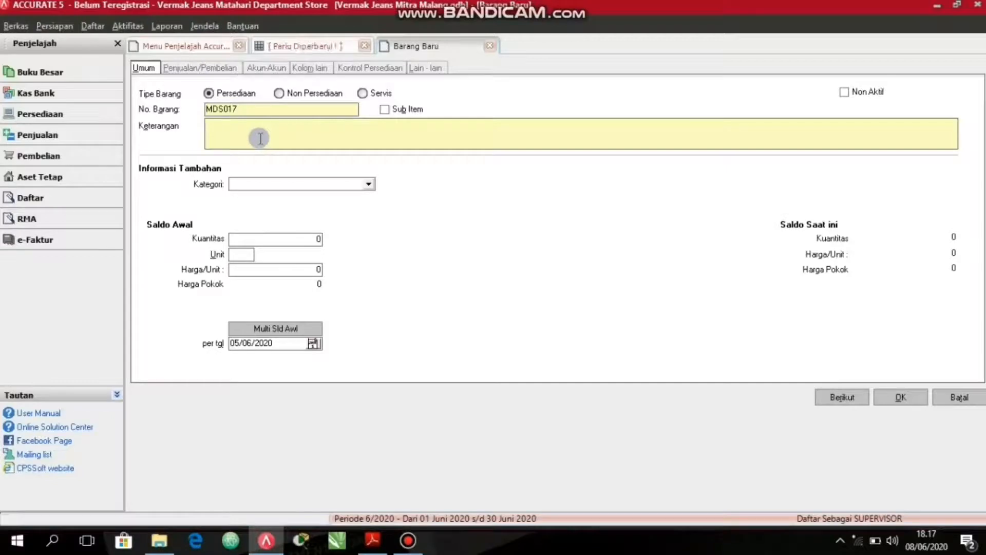
text(Mesin)
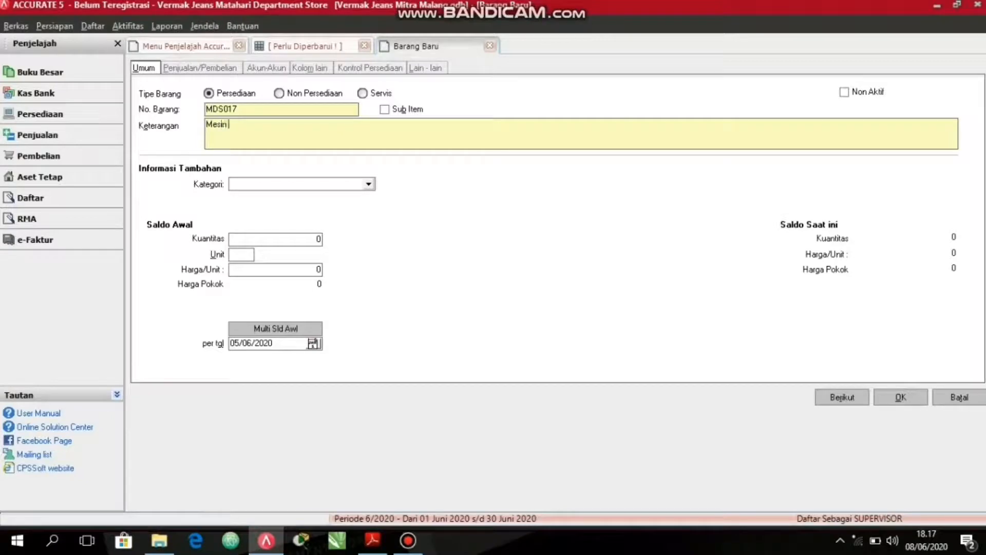
text( Obras M)
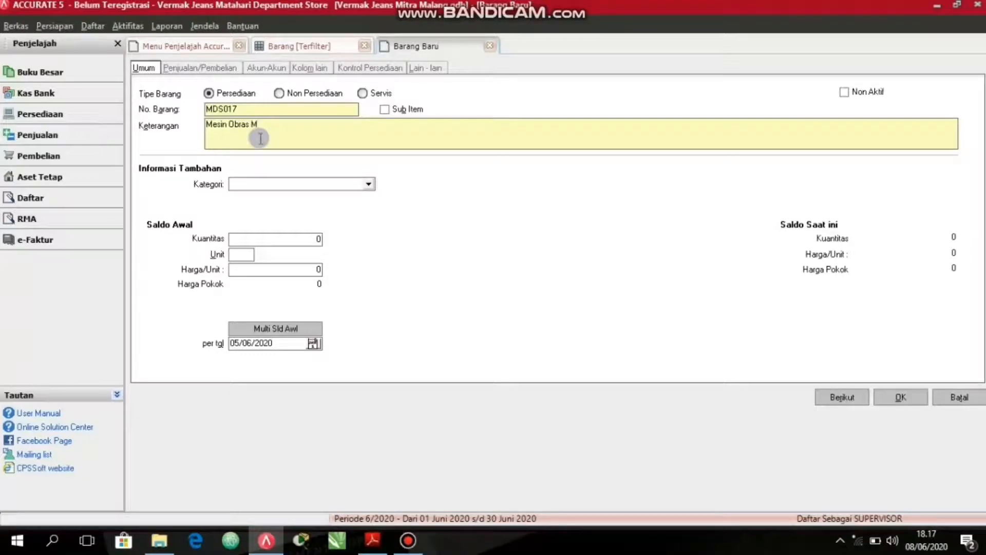
text(erk BUTTERFLY)
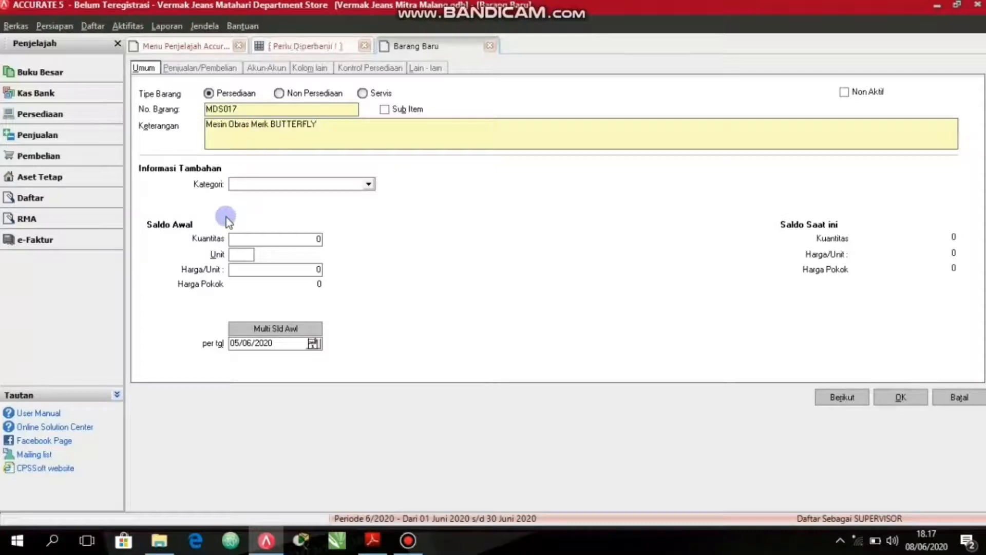
Set the overlock machine's opening balance to quantity 1, unit SET and unit price 2.500.000, and save it to continue with another item.
click(257, 238)
text(1)
click(234, 256)
text(SET)
click(236, 265)
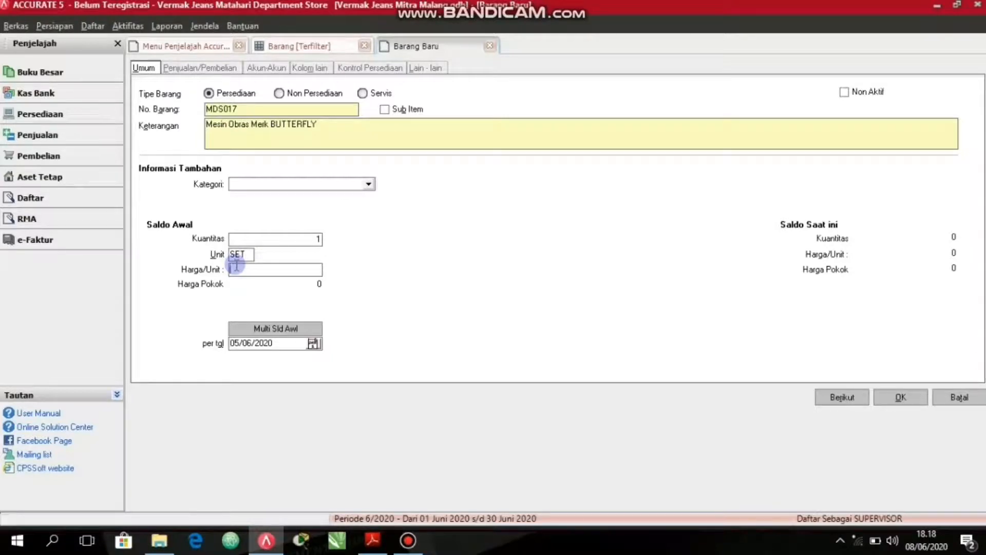
text(2.50)
text(0.000)
key(Tab)
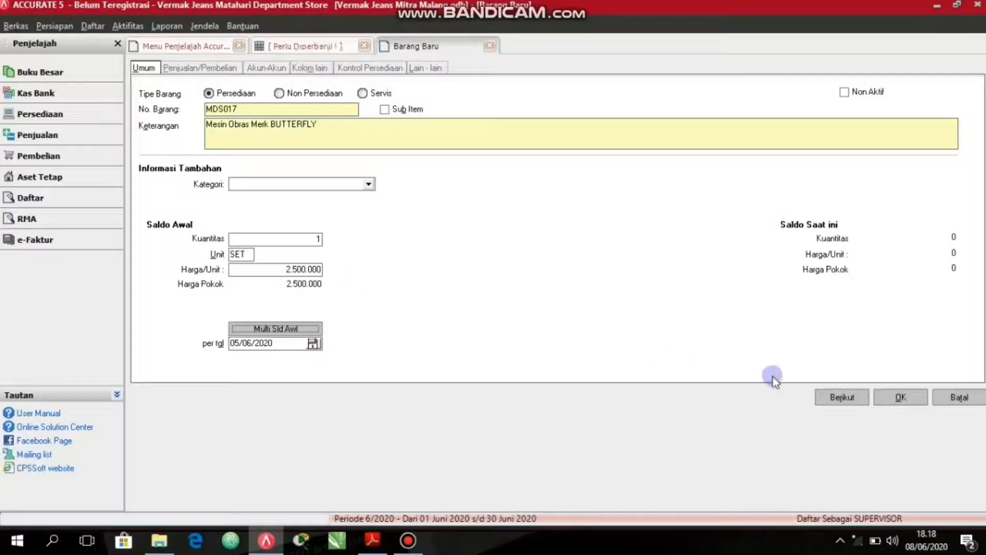
click(835, 398)
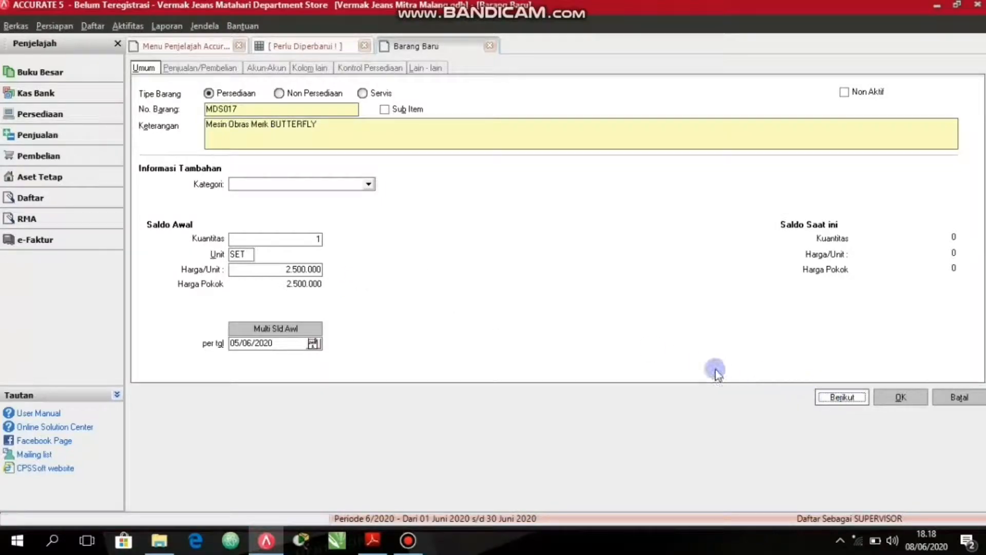
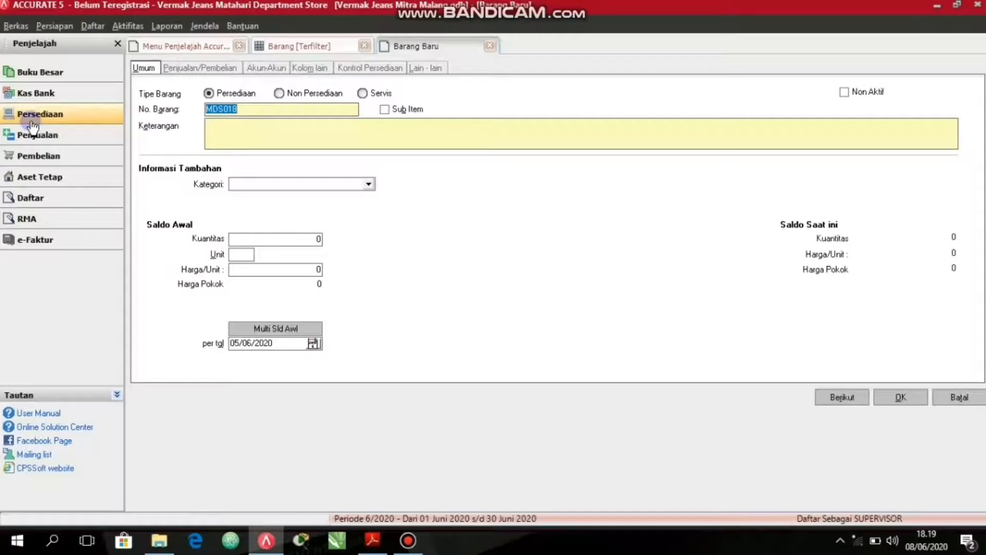
In the preferences' Fitur settings, enable Multi Unit and disable "Dapat mengubah Nomor Faktur".
click(54, 27)
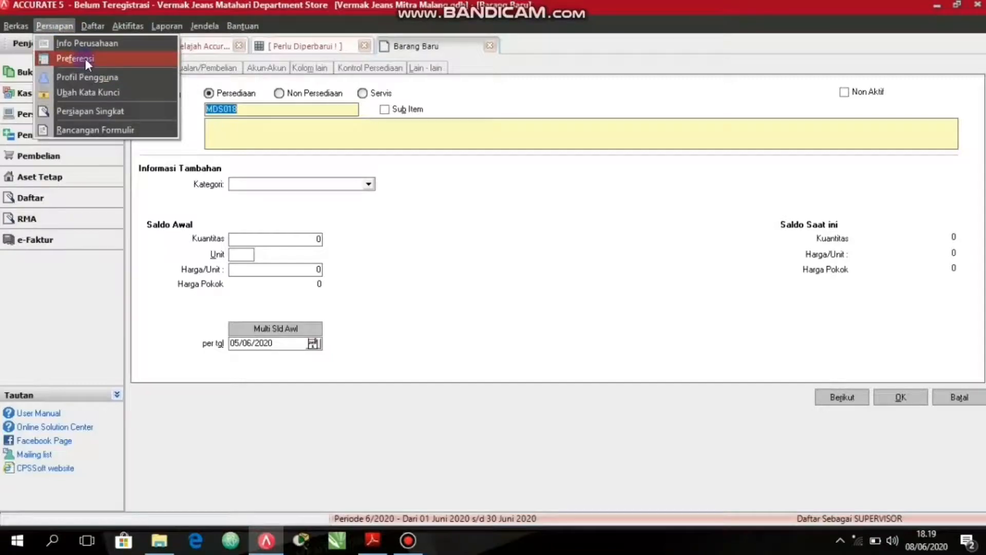
click(118, 59)
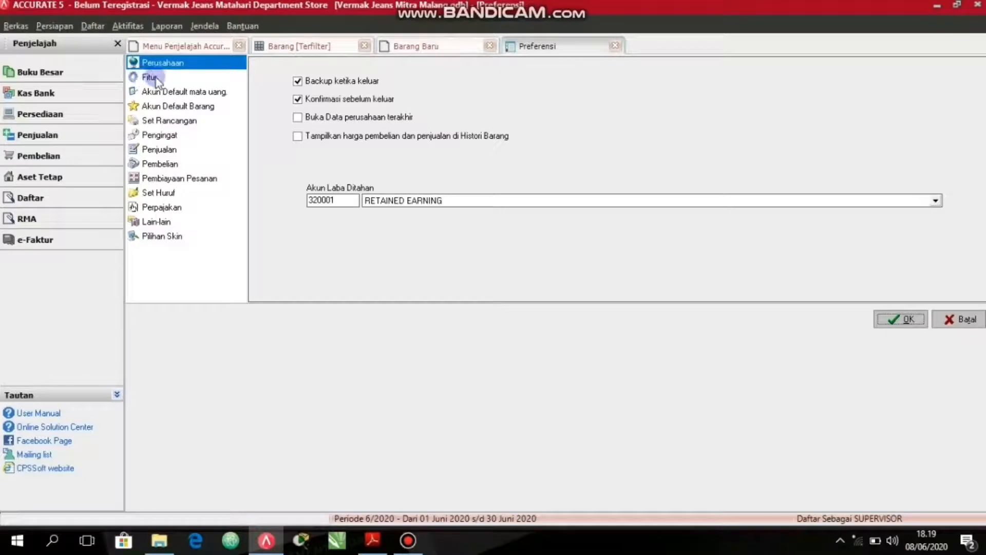
click(200, 79)
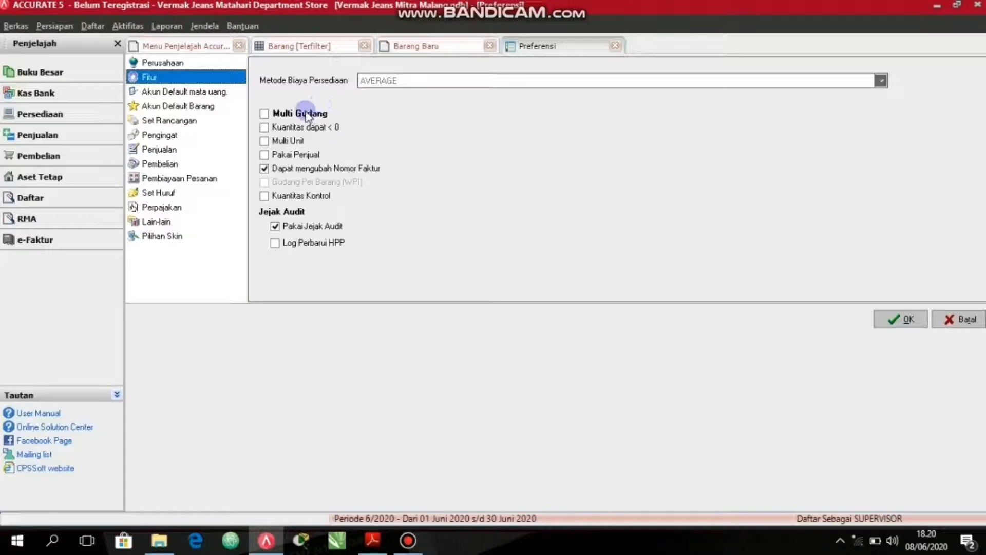
click(264, 141)
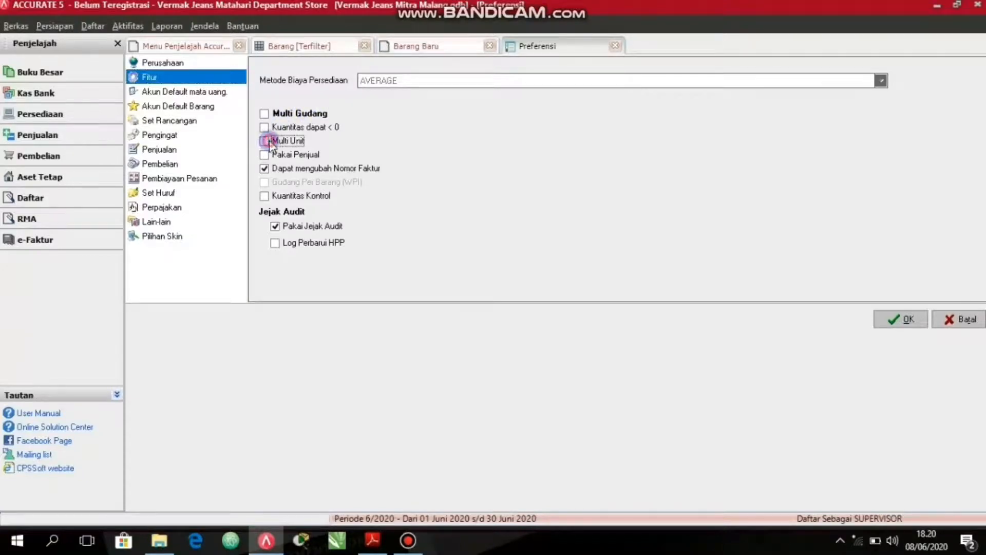
click(265, 170)
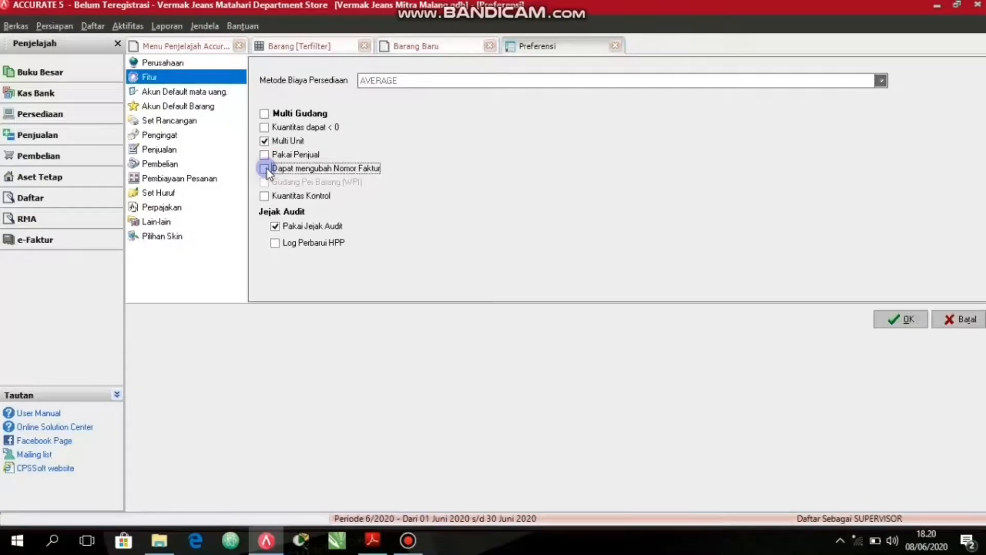
click(275, 227)
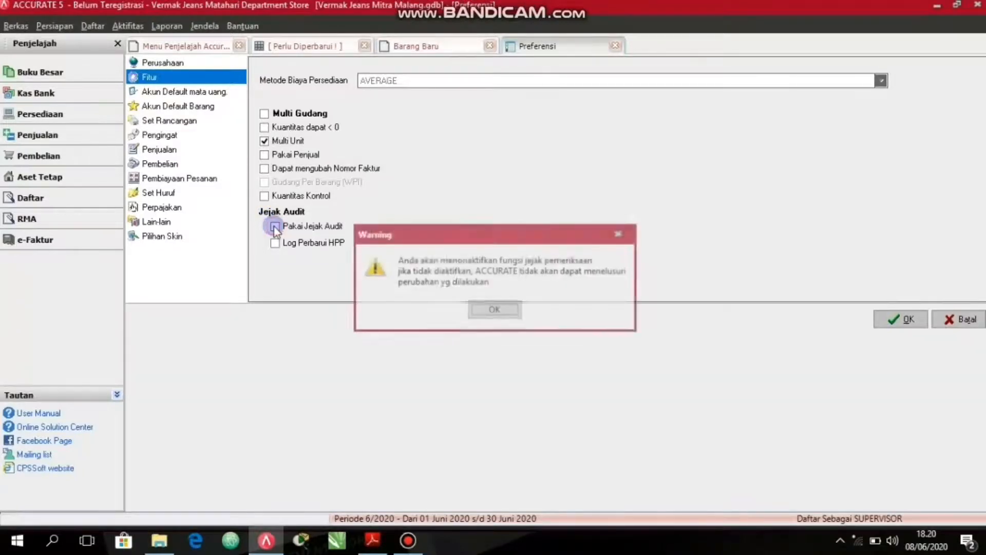
click(502, 310)
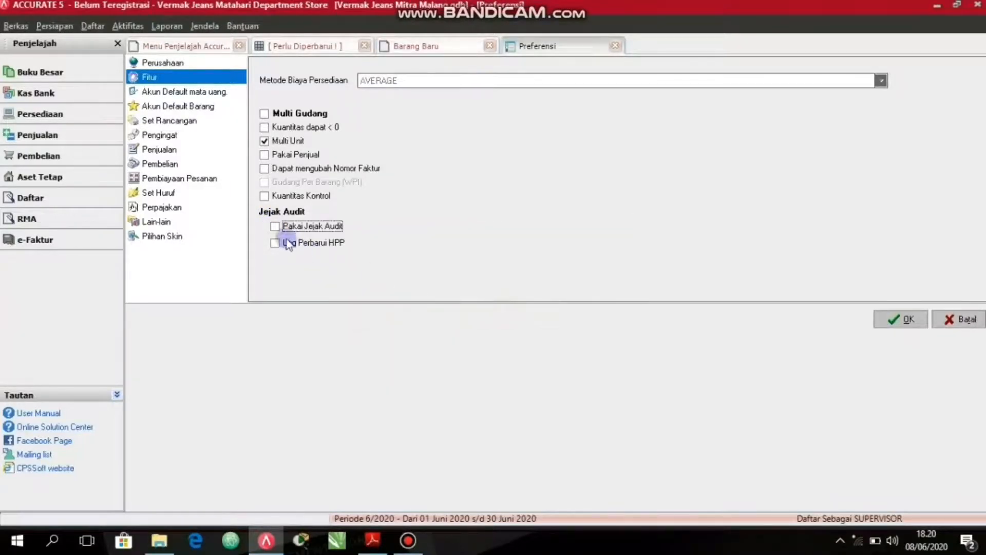
click(274, 227)
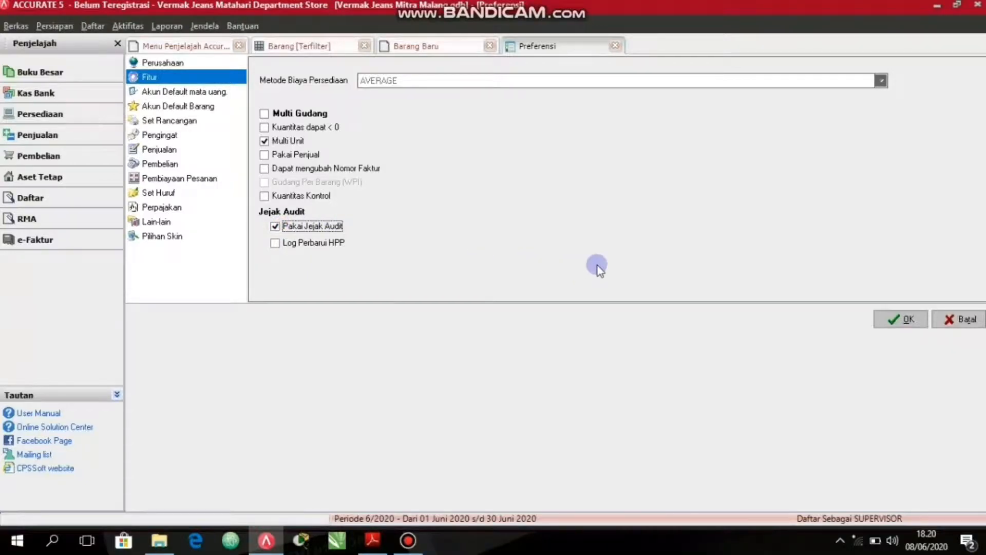
Save the changed feature preferences and return to the new item form.
click(887, 320)
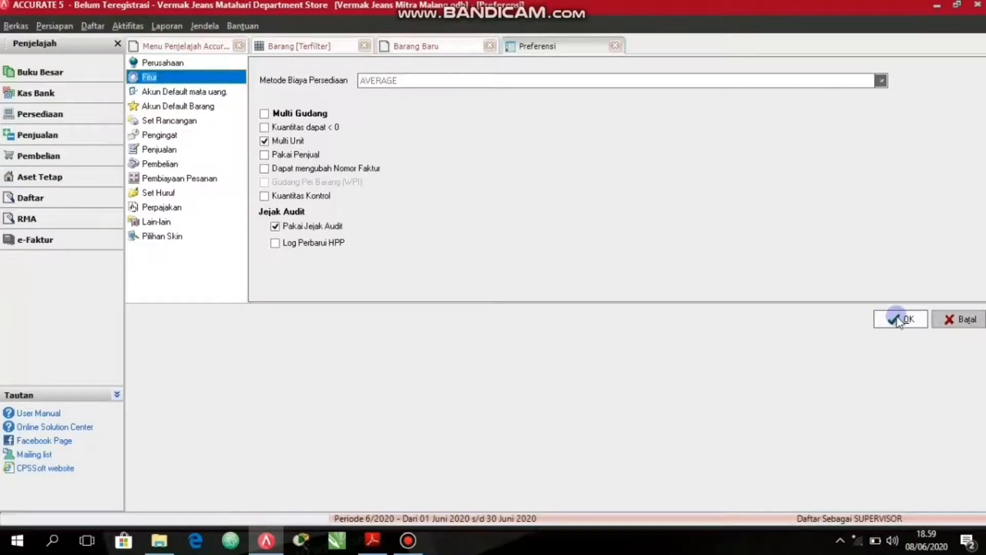
click(898, 320)
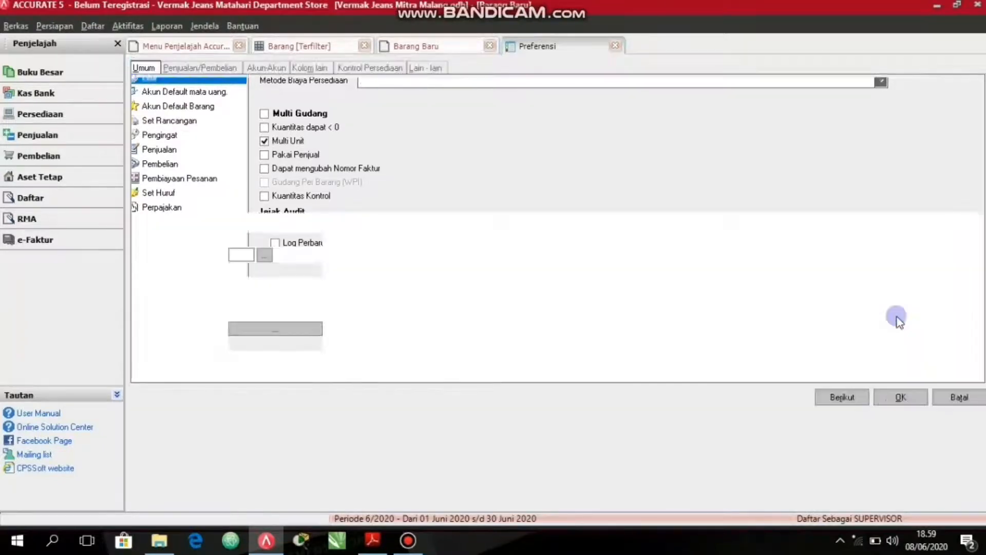
Describe the new inventory item as "Benang Besar" and set its opening quantity to 40 with unit mtr.
click(344, 143)
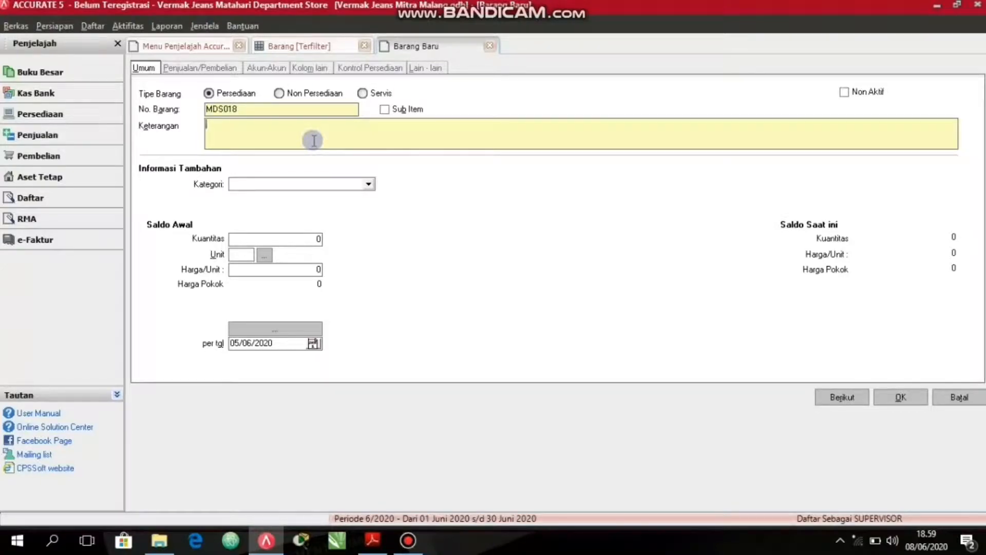
text(Benari)
text(g Besar)
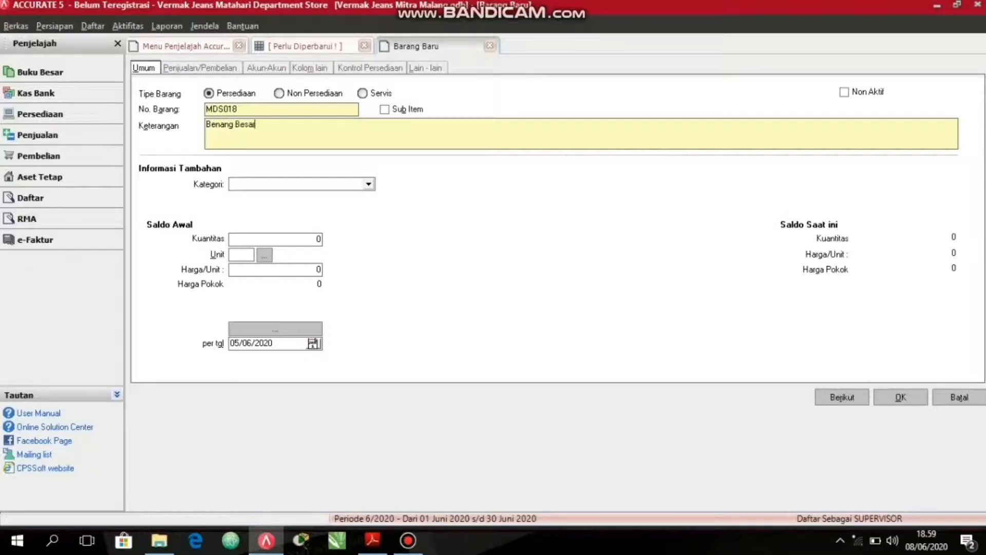
click(310, 240)
text(40)
key(Tab)
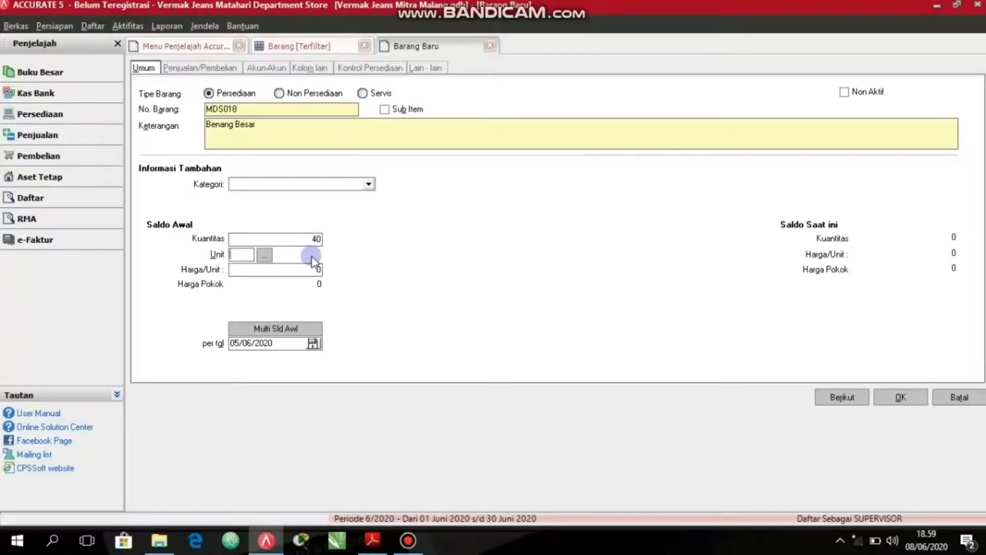
text(mtr)
Define Rol as the second unit of Benang Besar, equal to 45,72 mtr.
click(265, 256)
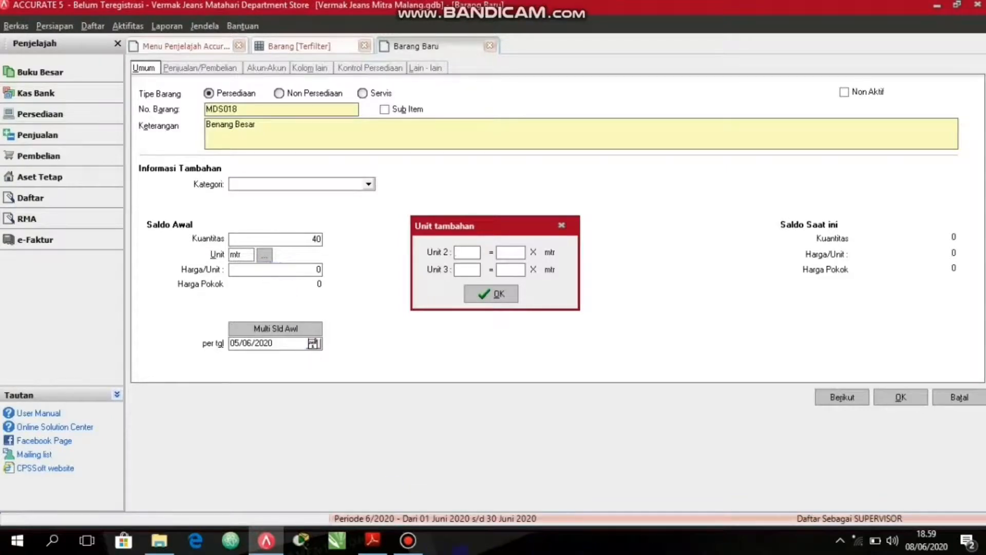
click(502, 468)
click(467, 253)
text(Rol)
click(466, 252)
text(45)
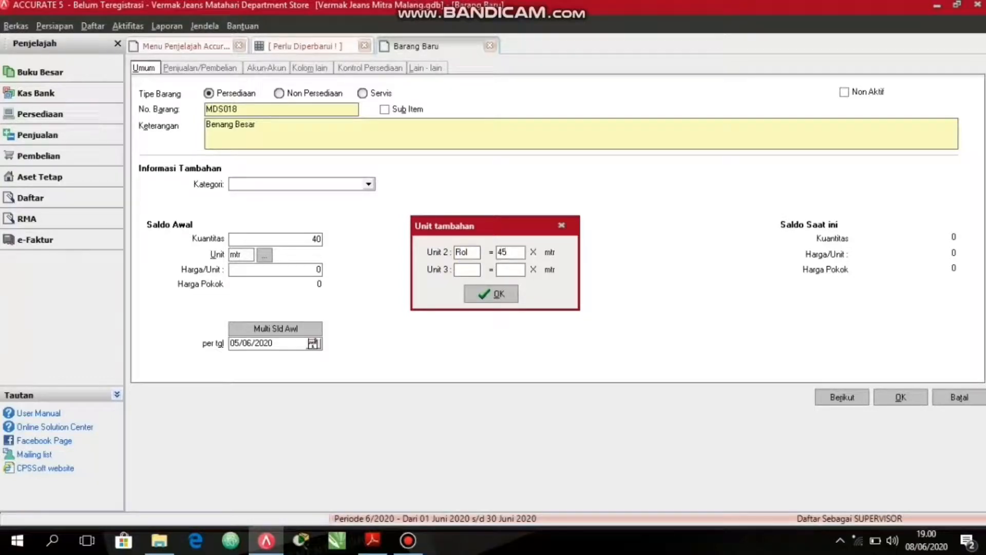
text(72)
click(503, 297)
Set the opening unit price of Benang Besar to 10000 and save it to start the next item.
click(290, 268)
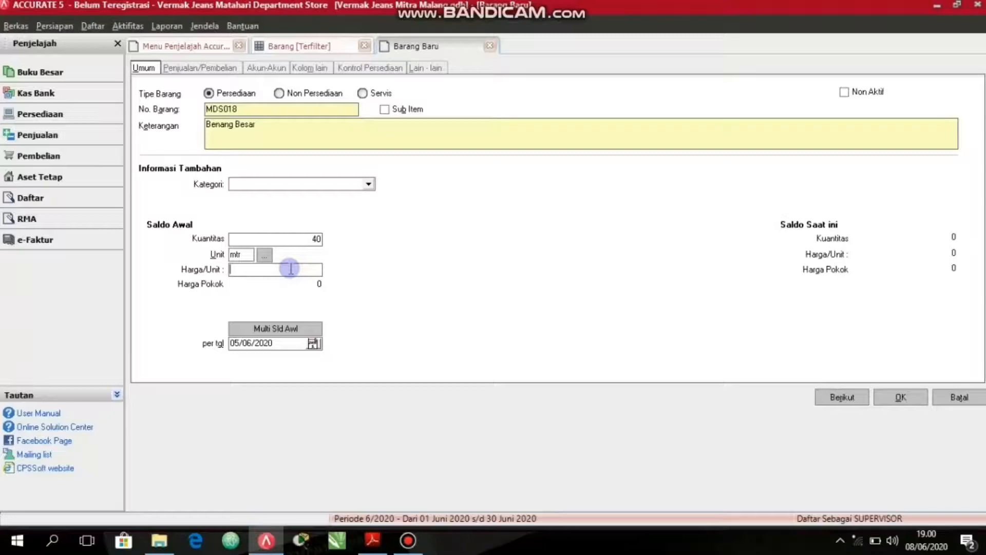
text(10.)
text(0000)
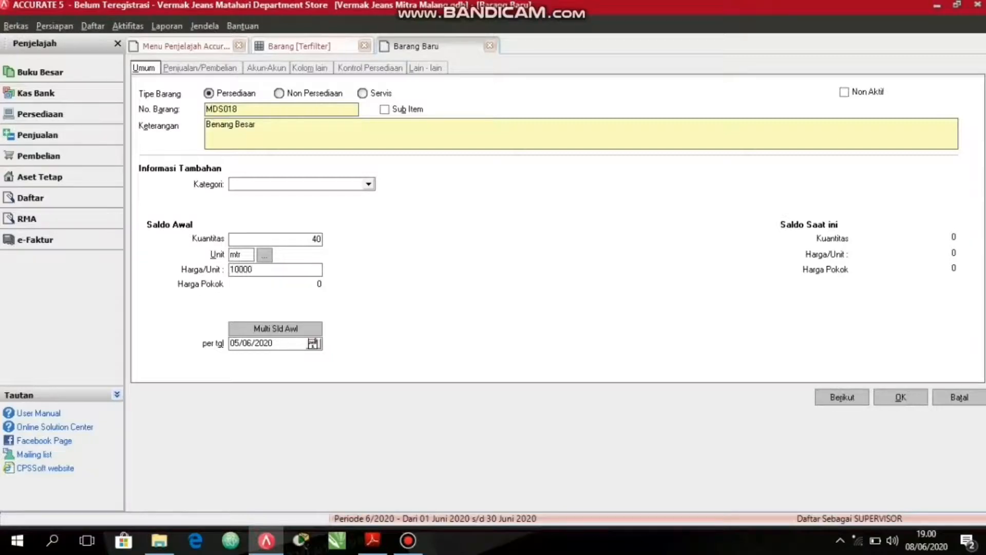
key(Tab)
click(308, 312)
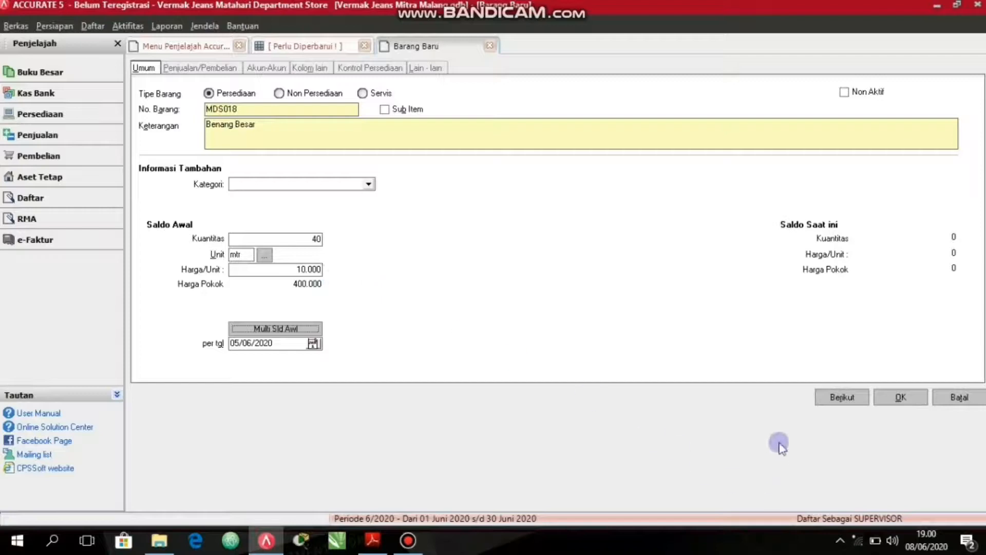
click(841, 398)
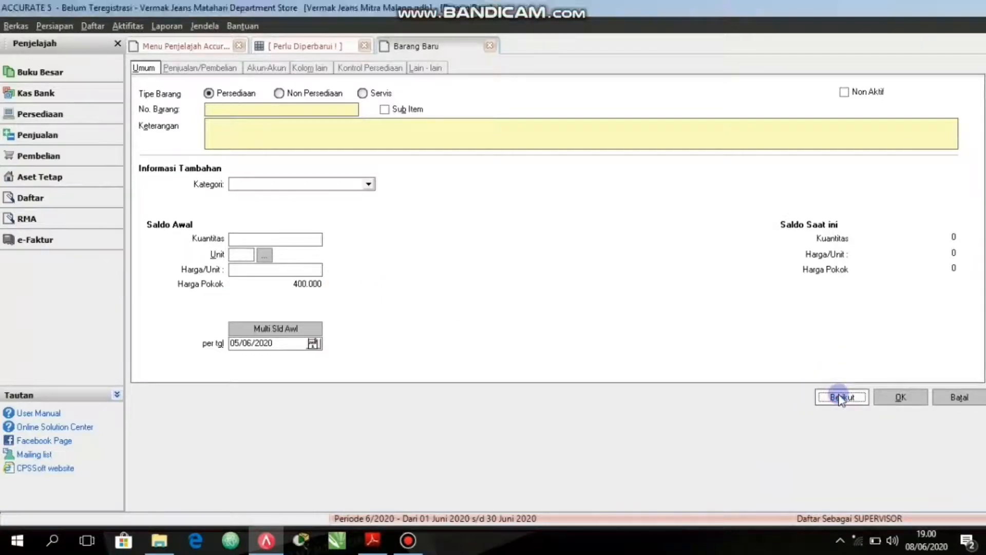
Enter "Benang Jahir Ukuran Kecil" as the description of the new inventory item.
click(230, 130)
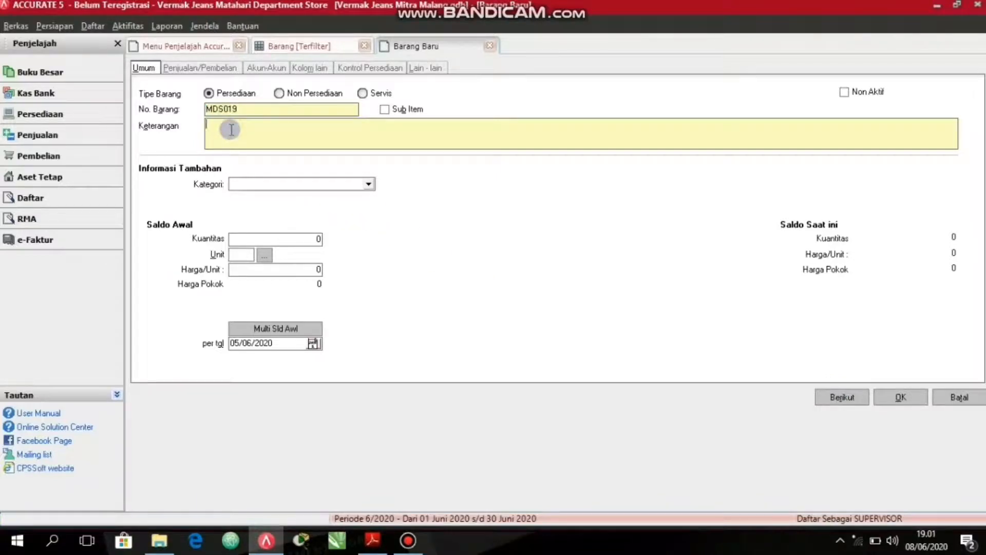
text(Benang Jahir Ukuram)
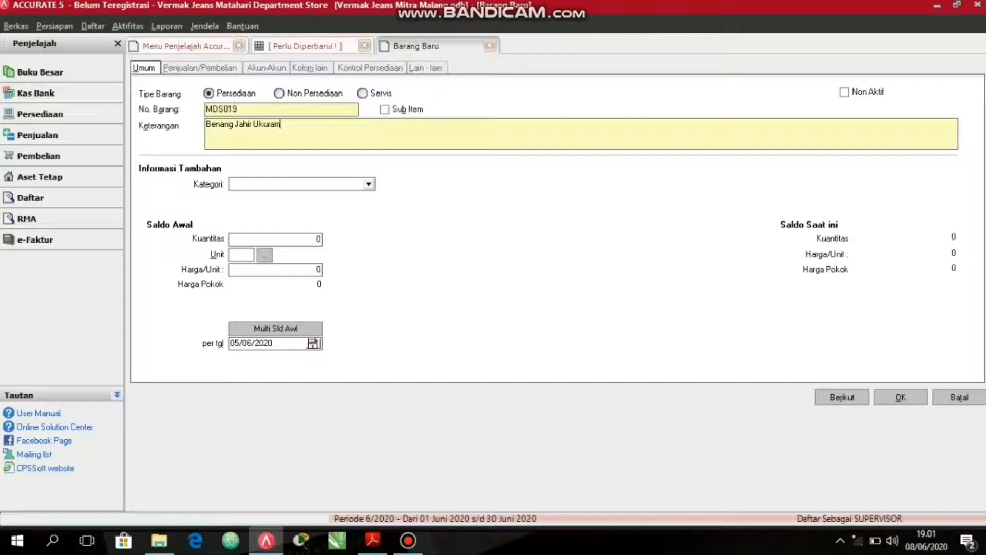
key(BackSpace)
text(n Kecil)
Set the small sewing thread's opening quantity to 50 with unit mtr.
click(273, 239)
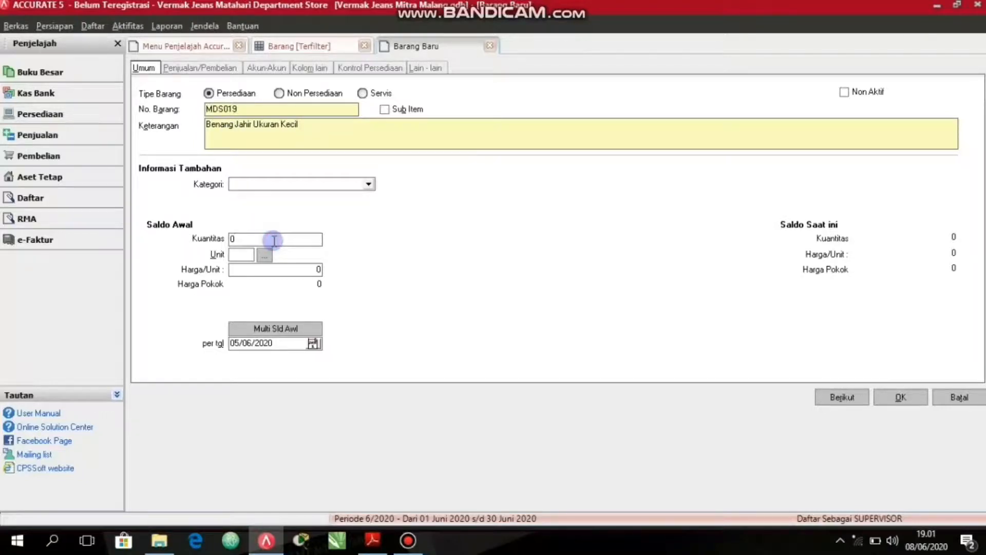
text(50)
key(Tab)
text(mtr)
Define Rol as the small sewing thread's second unit, equal to 91,44 mtr.
click(270, 256)
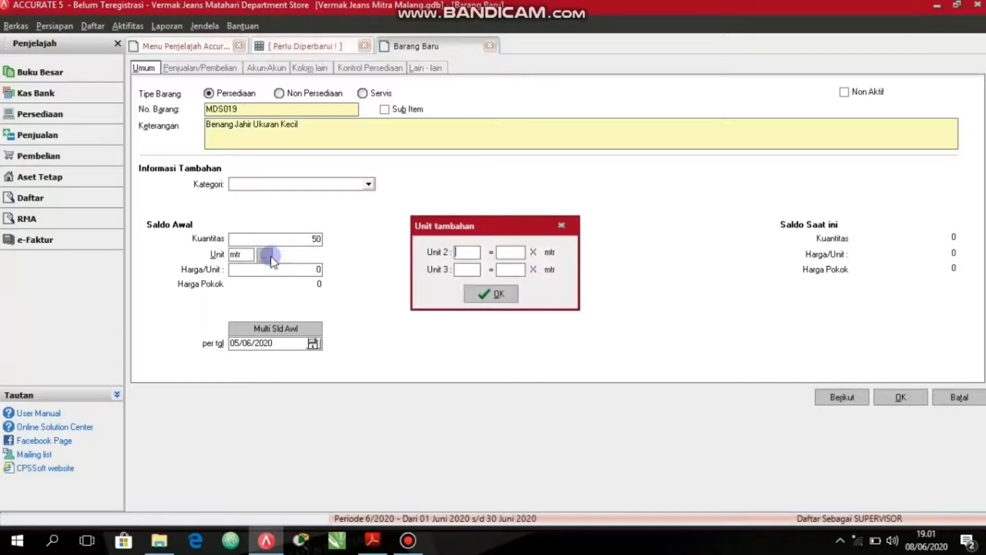
click(474, 250)
text(Rol)
click(474, 250)
text(91,44)
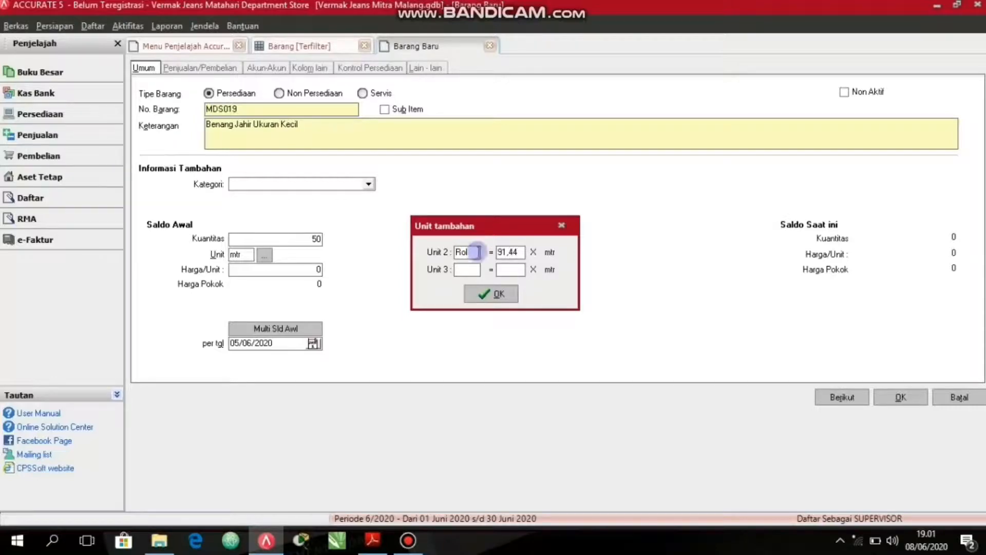
click(476, 240)
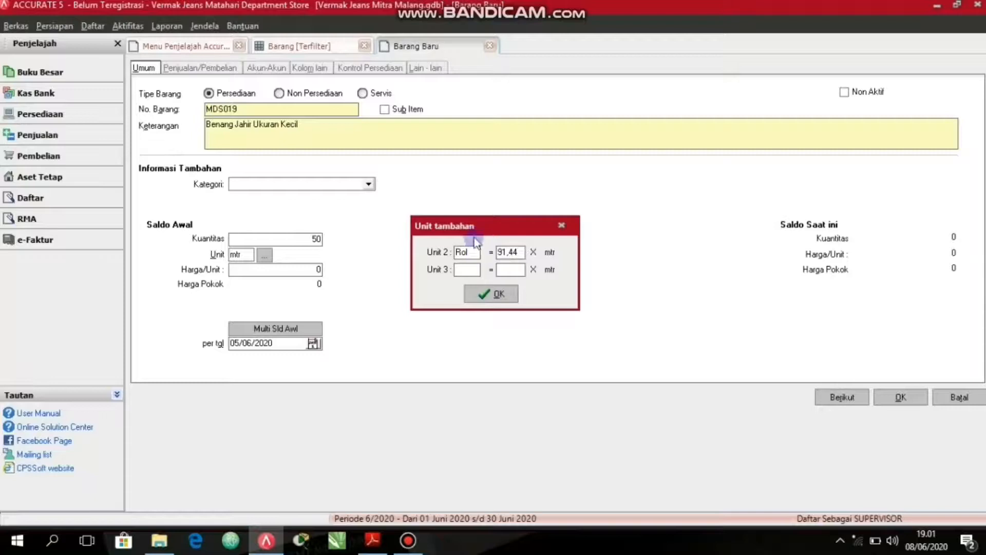
click(497, 296)
click(496, 297)
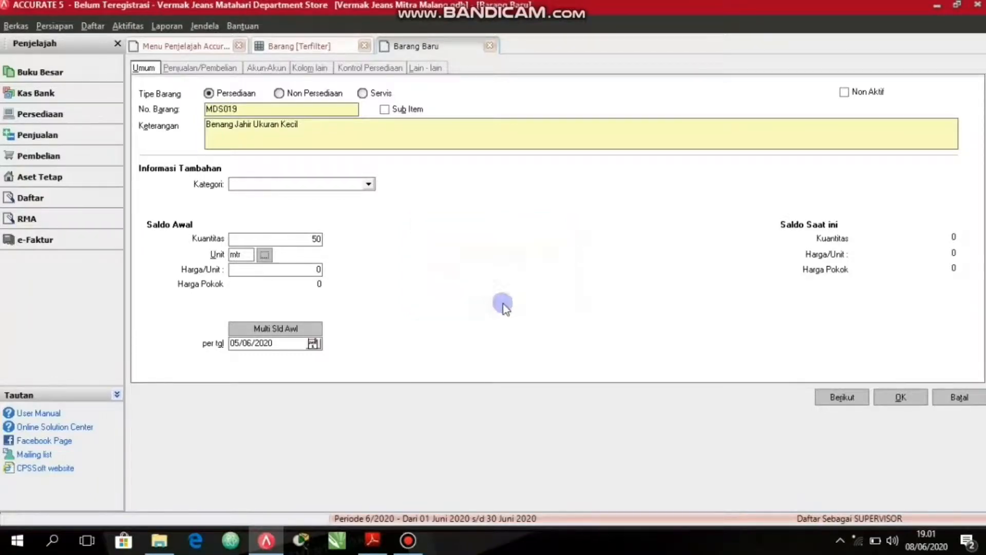
Set the small sewing thread's opening unit price to 3000 and save it to continue with another item.
click(313, 264)
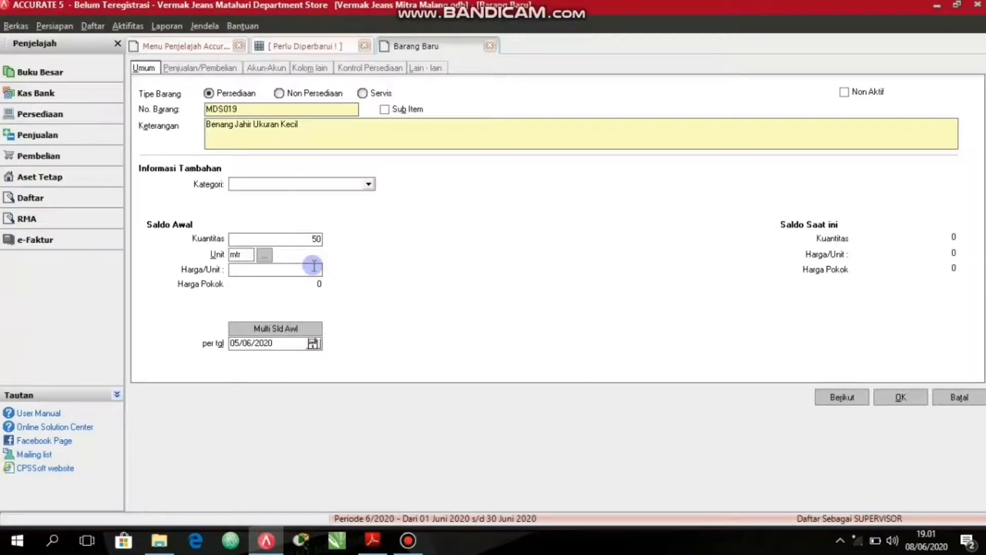
text(3000)
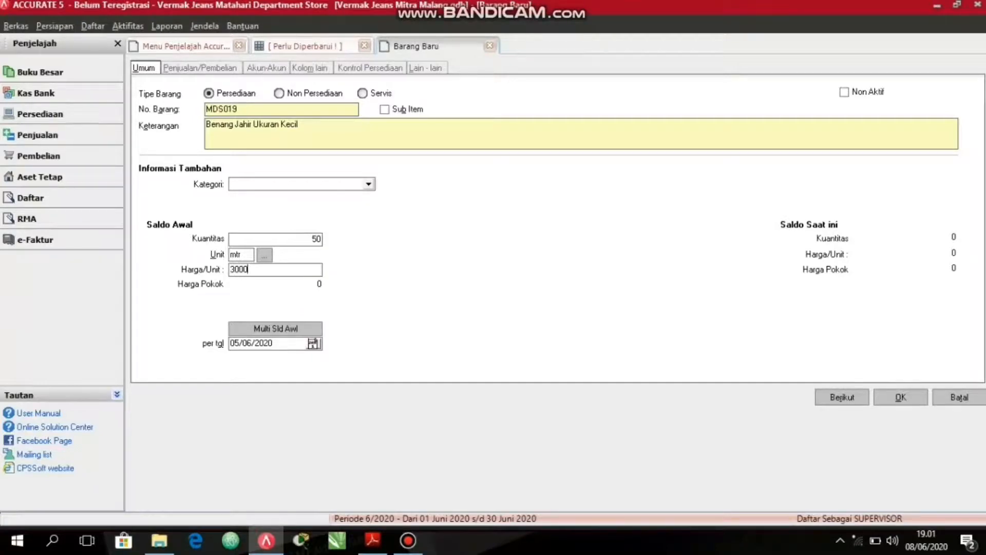
key(Tab)
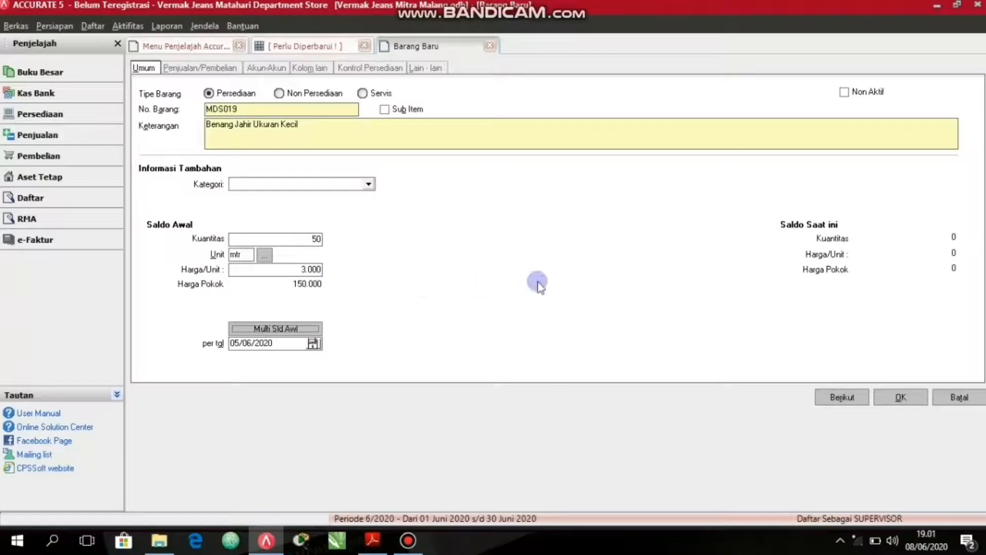
click(837, 399)
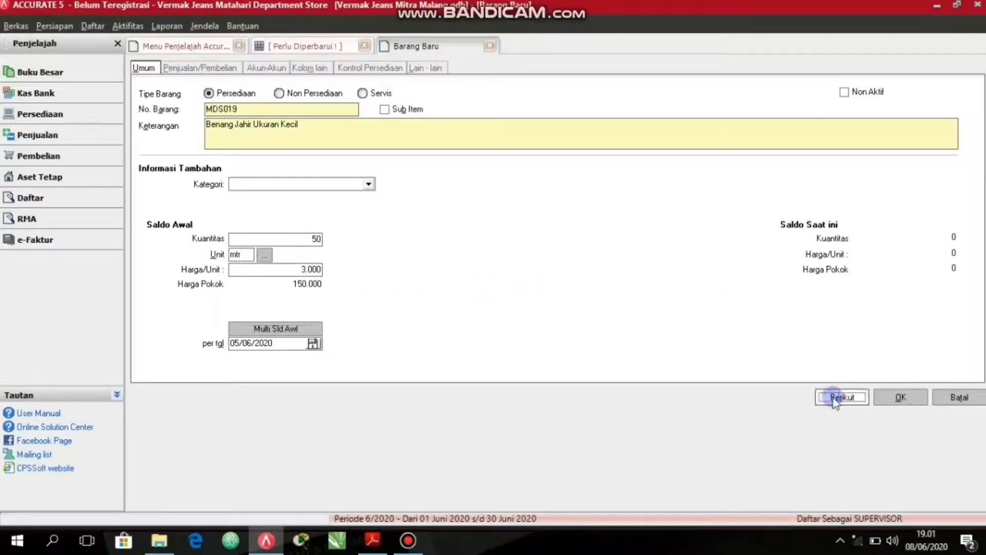
Enter "Beang Obras Warna Hitam dan Putih" as the description of the new inventory item MDS020.
click(361, 126)
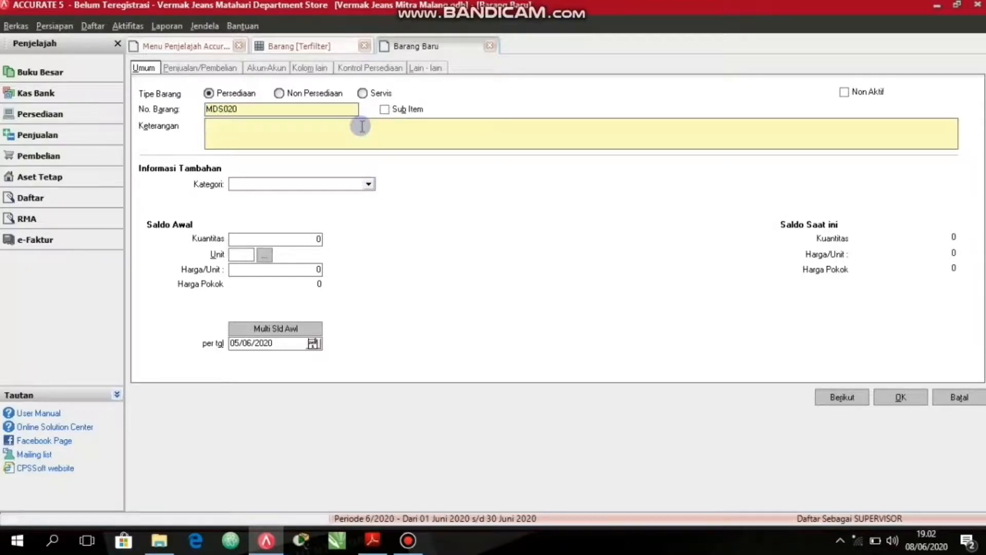
text(Beang Ob)
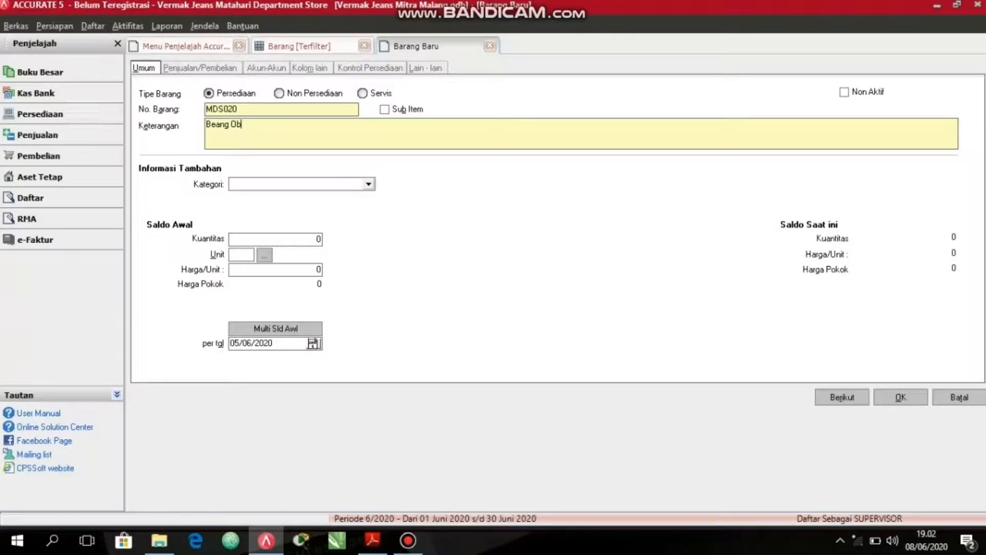
text(ras Wa)
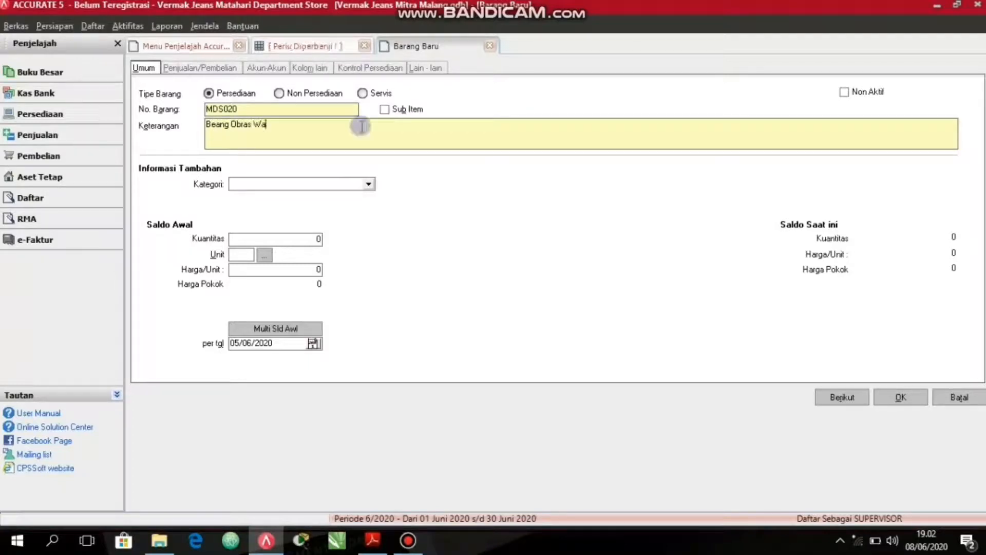
text(rna Hitam)
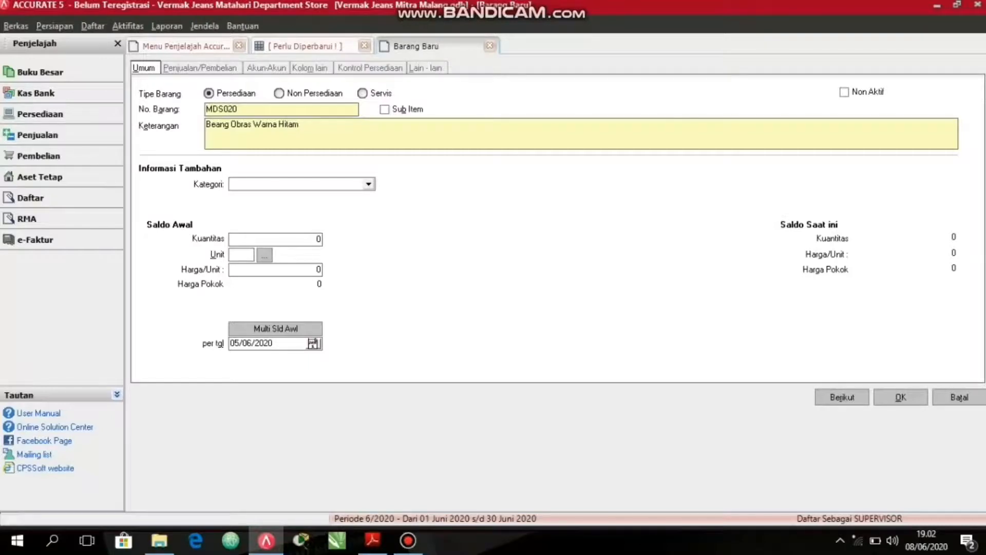
text( dari)
text( P)
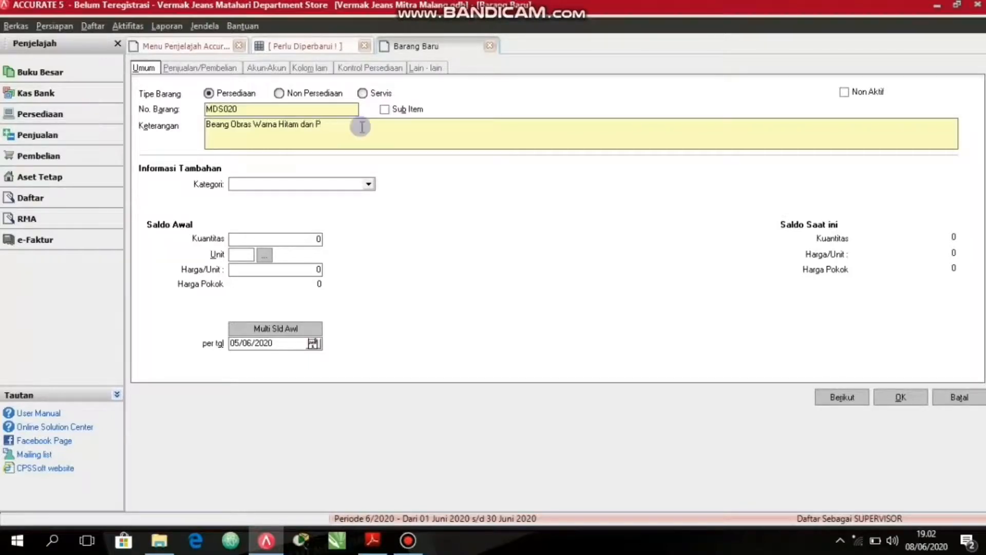
text(utih)
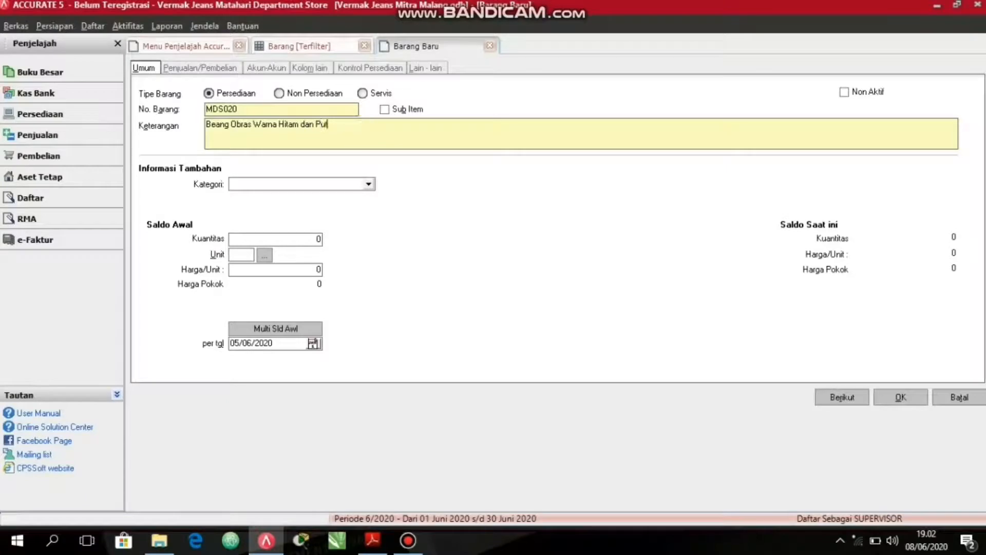
Set the overlock thread's opening quantity to 4 with unit mtr.
click(302, 240)
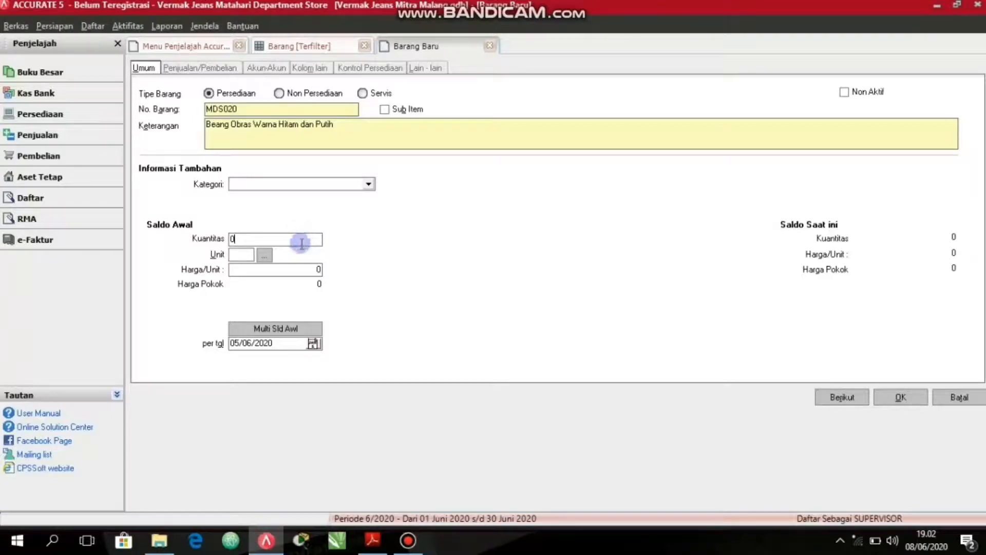
text(4)
click(235, 255)
text(mtr)
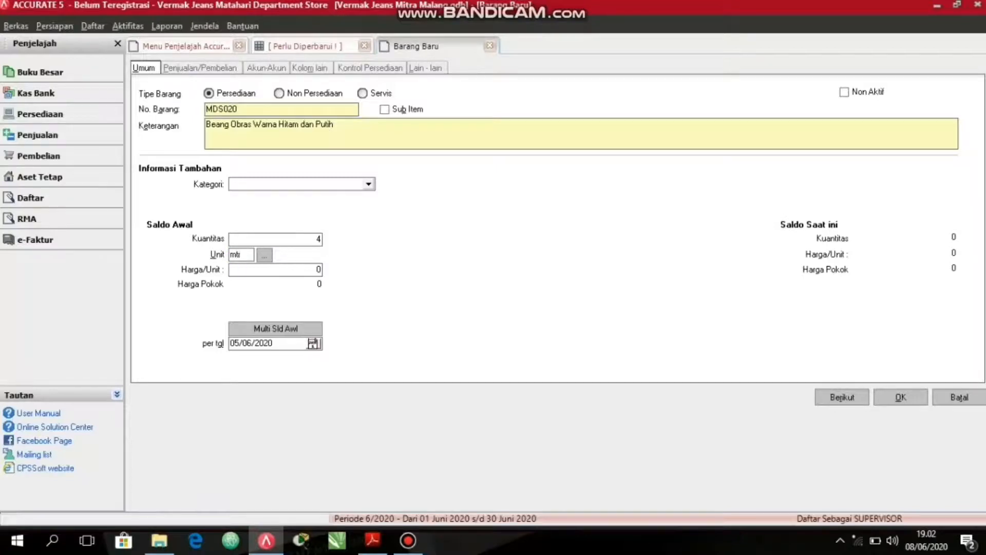
Define Rol as the overlock thread's second unit, equal to 9144 mtr.
click(266, 254)
click(264, 255)
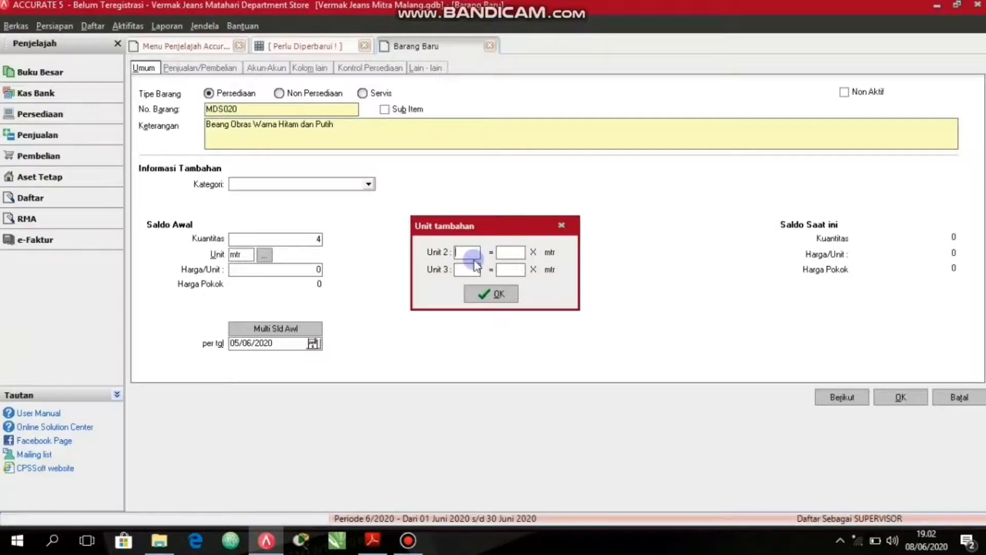
text(Roo)
key(BackSpace)
text(l)
click(472, 257)
text(91)
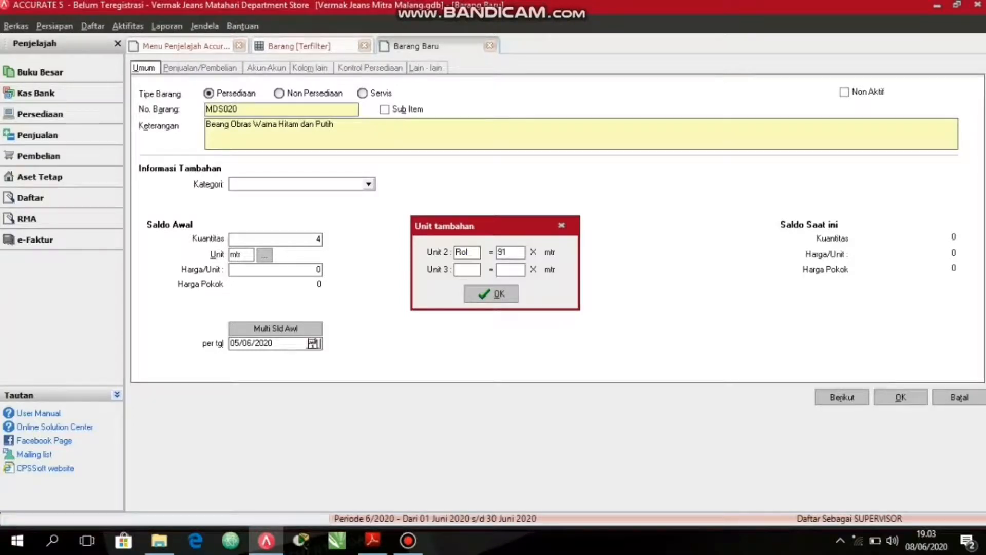
text(44)
click(473, 266)
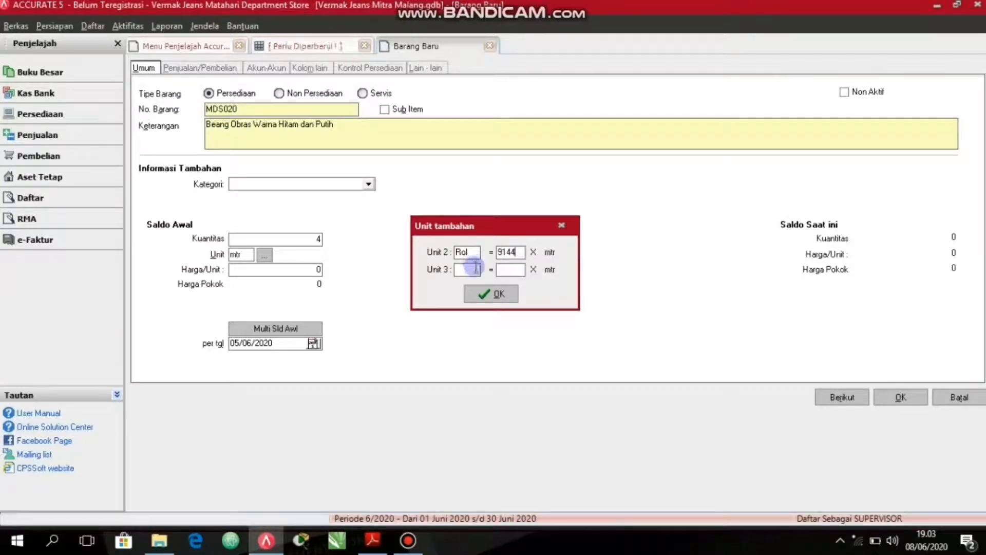
click(511, 294)
Set the overlock thread's opening unit price to 12500 and save it to continue with another item.
click(318, 271)
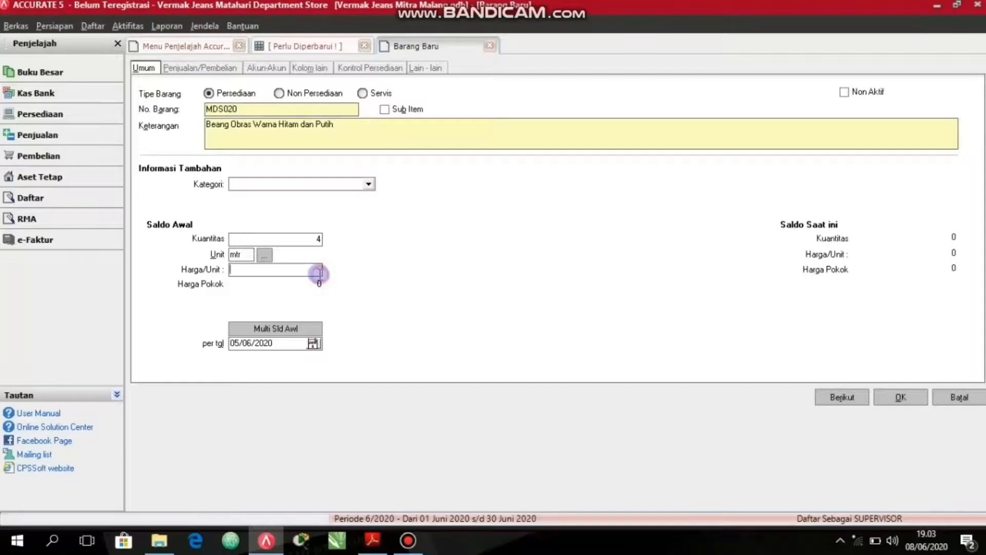
text(12.500)
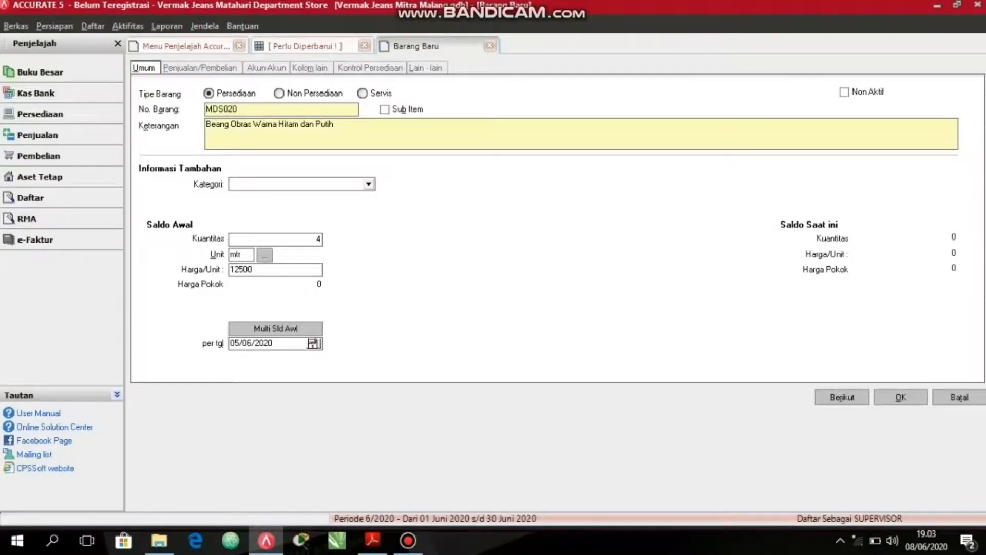
key(Tab)
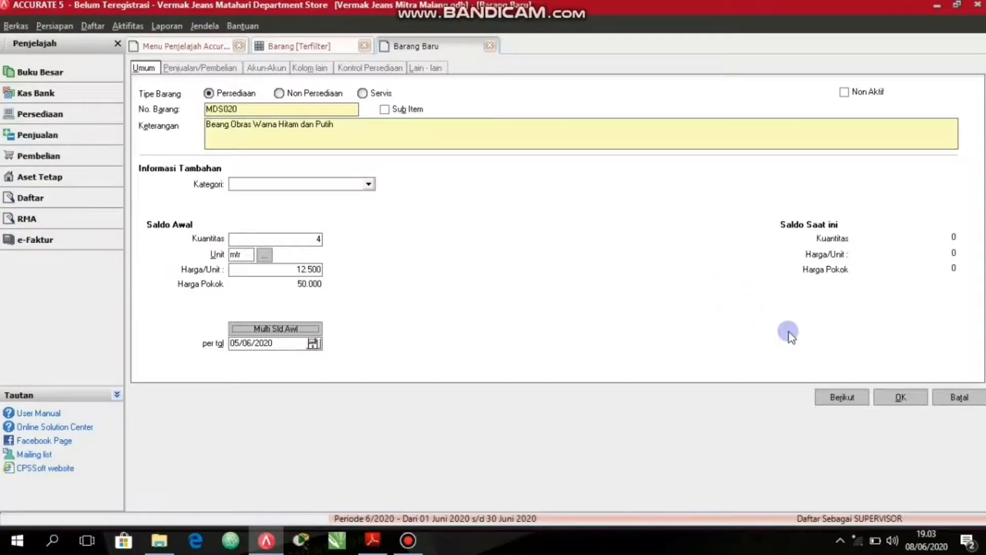
click(840, 399)
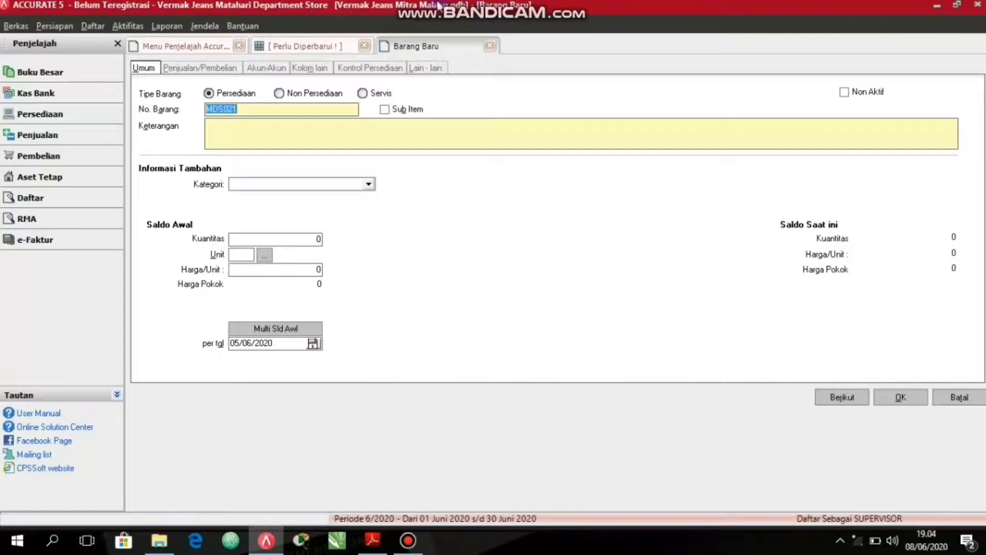
Enter "Gunting Besar" as the description of the new inventory item MDS021.
click(273, 128)
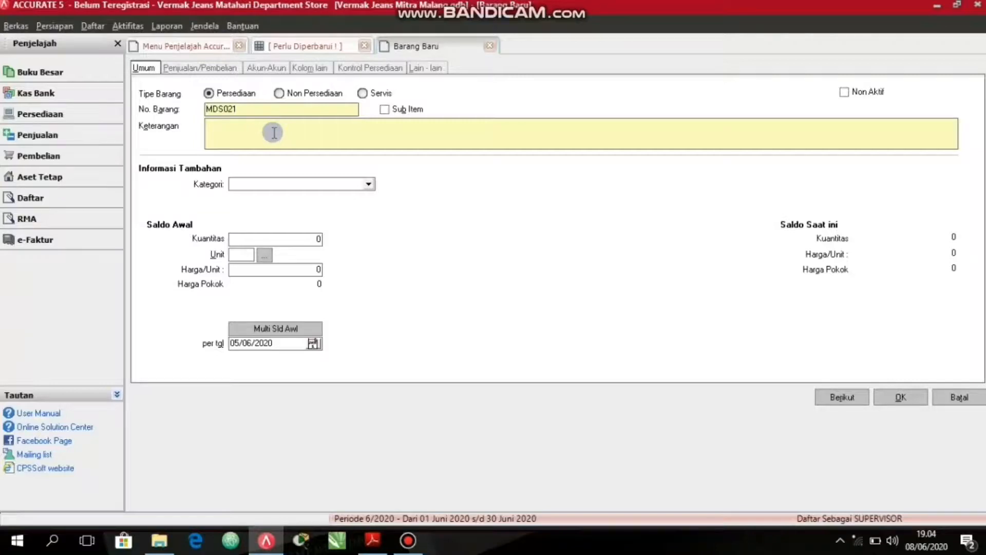
text(Gunting B)
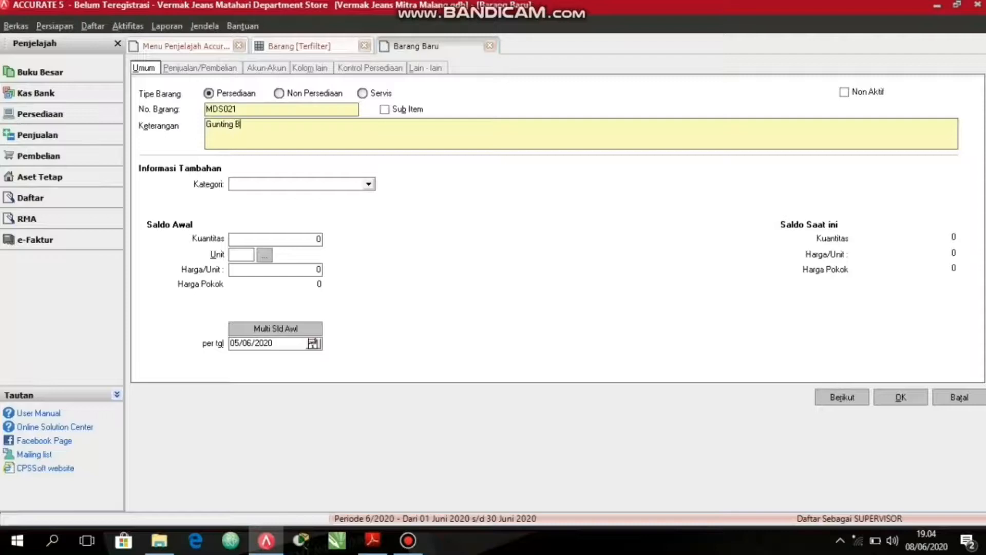
text(esar)
Set the large scissors' opening quantity to 3 with unit pcs.
click(252, 239)
text(3)
click(254, 245)
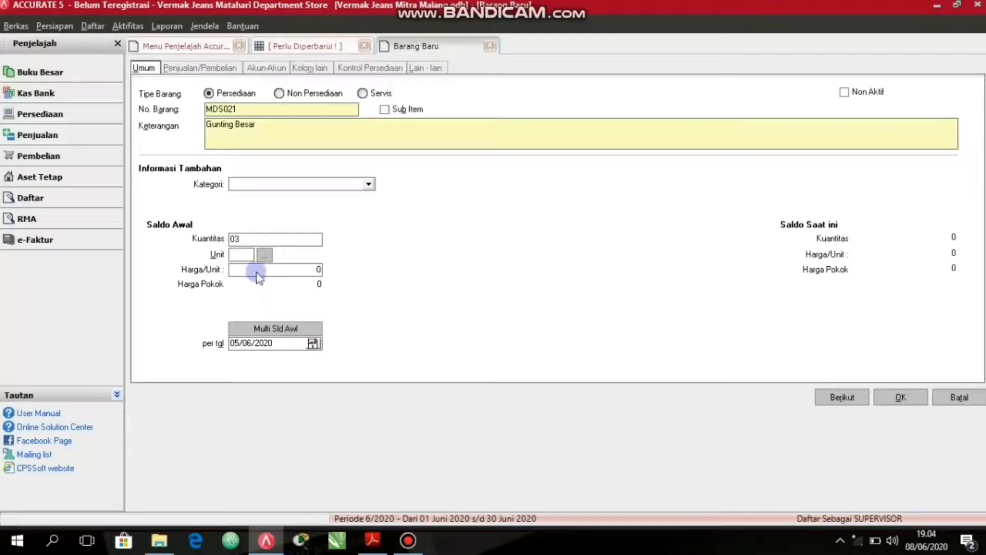
click(249, 254)
text(pcs)
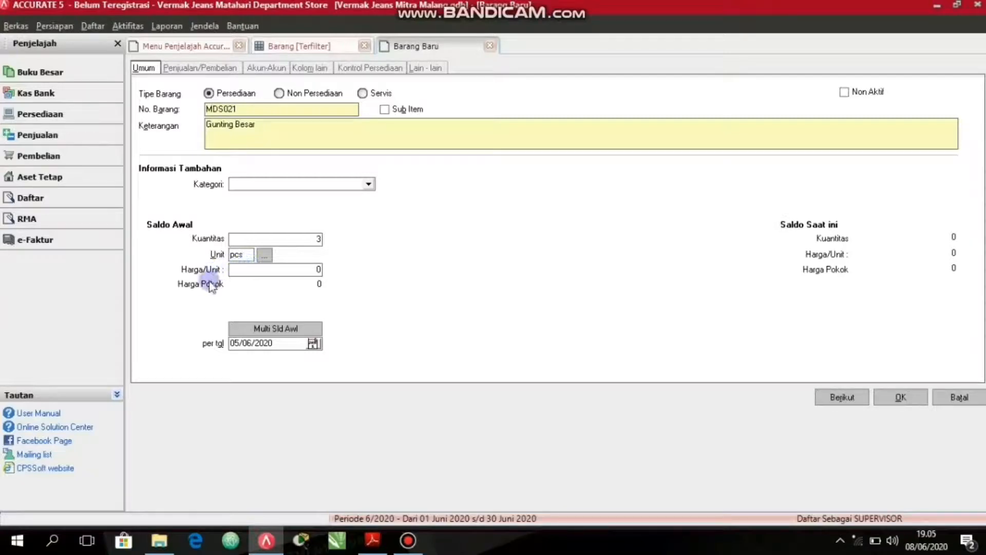
Set the large scissors' opening unit price to 25000 and save them to continue with another item.
click(250, 267)
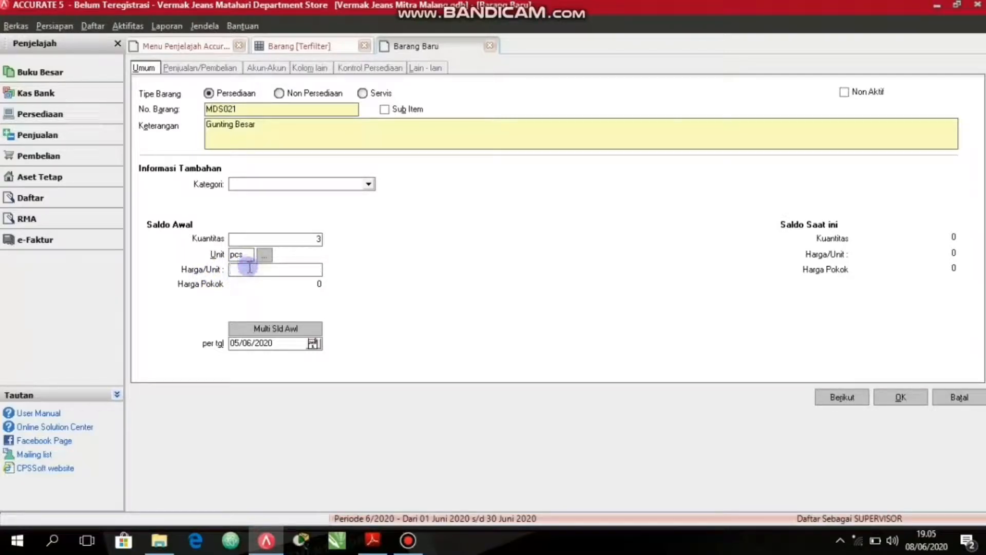
text(25)
text(000)
key(Tab)
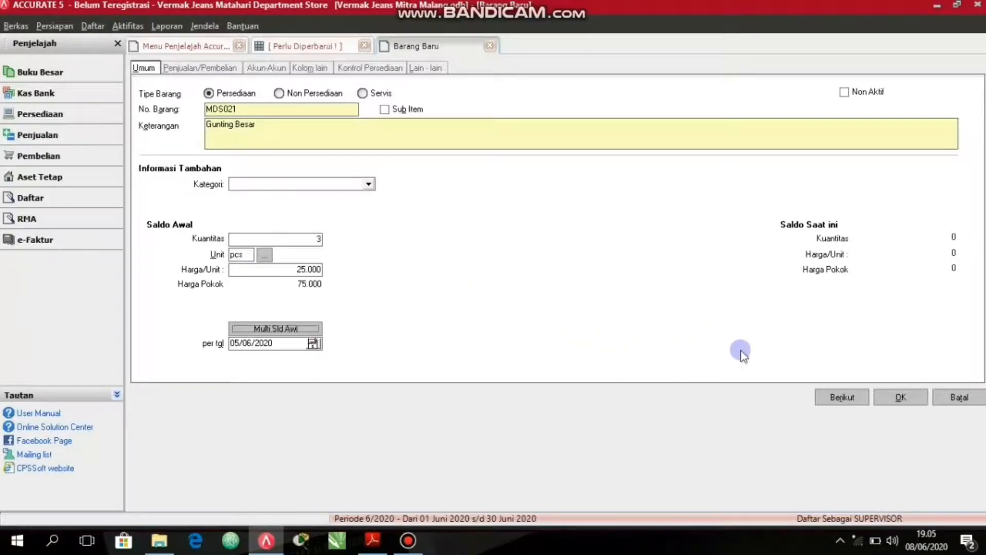
click(829, 398)
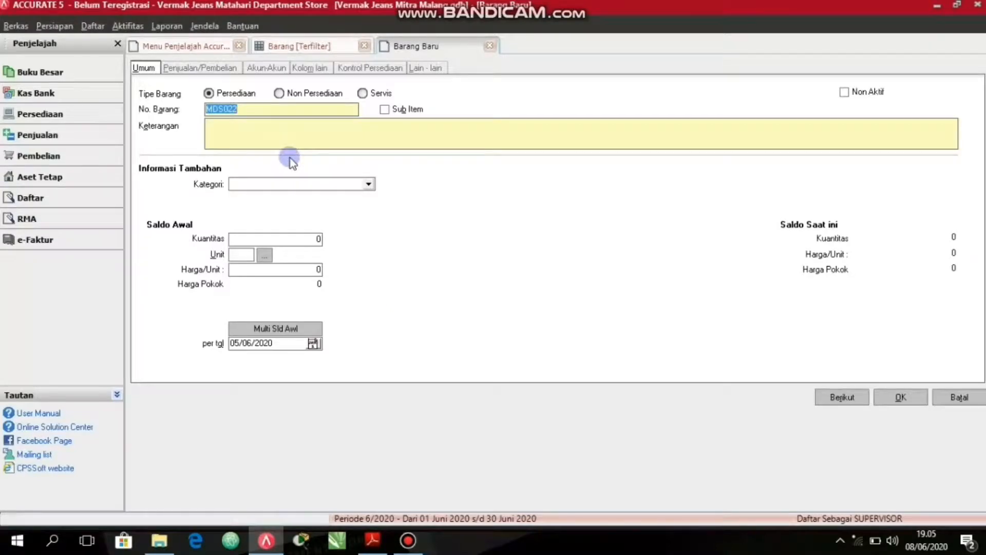
Enter "Jarum Jahit" as the description of the new inventory item MDS022.
click(287, 137)
text(JA)
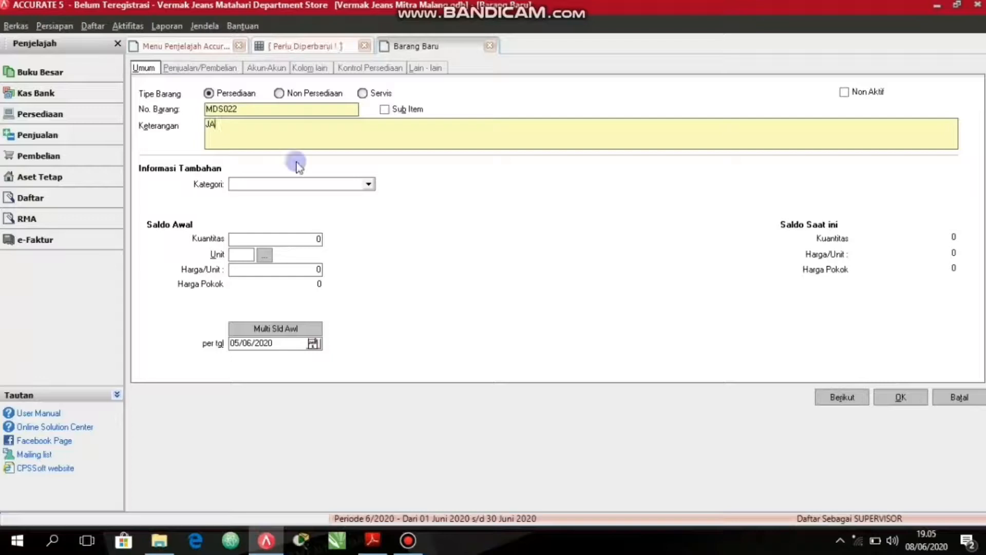
key(BackSpace)
text(arum Jahit)
Set the sewing needle's opening quantity to 3 with unit set.
click(270, 239)
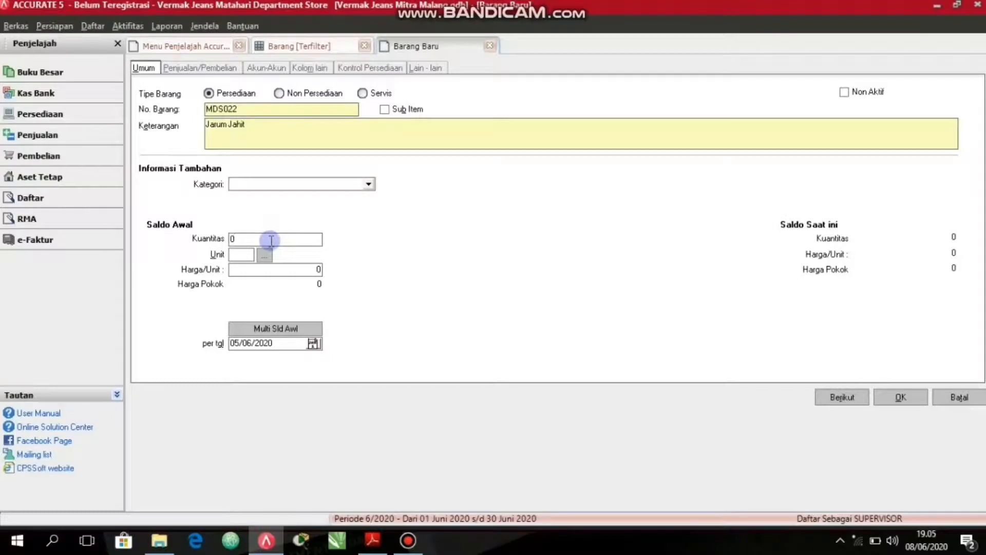
text(3)
key(Tab)
text(se)
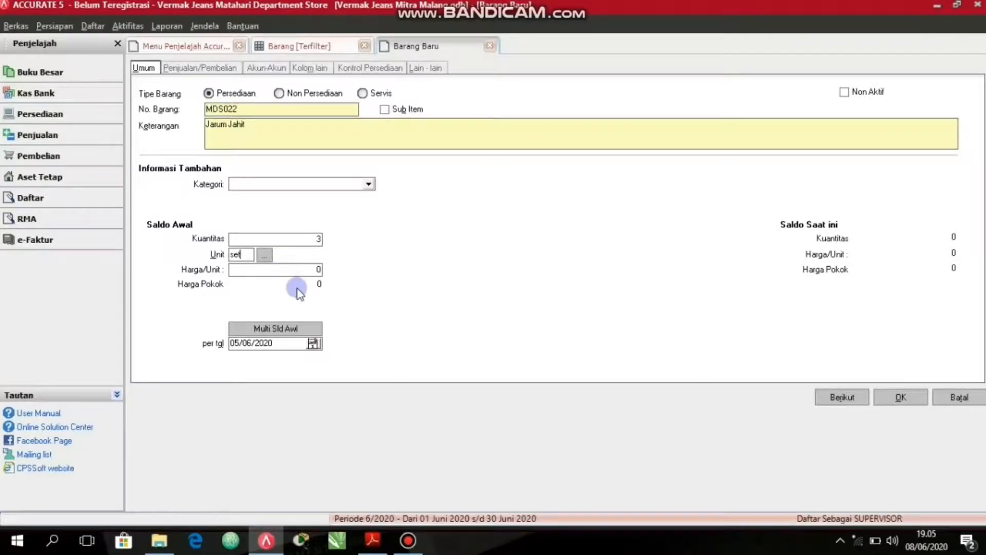
Set the sewing needle's opening unit price to 25000, then save the item and close its form.
click(256, 269)
text(25000)
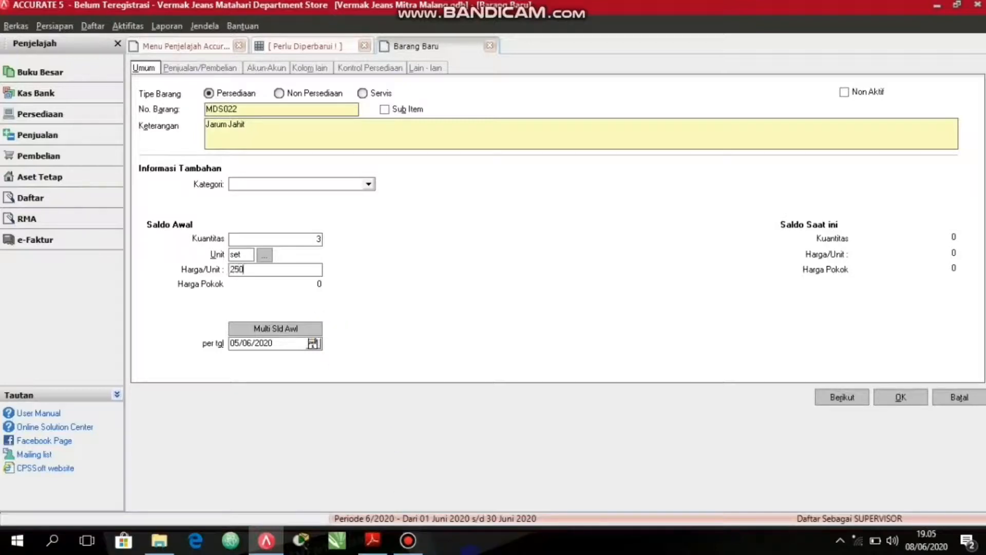
key(Tab)
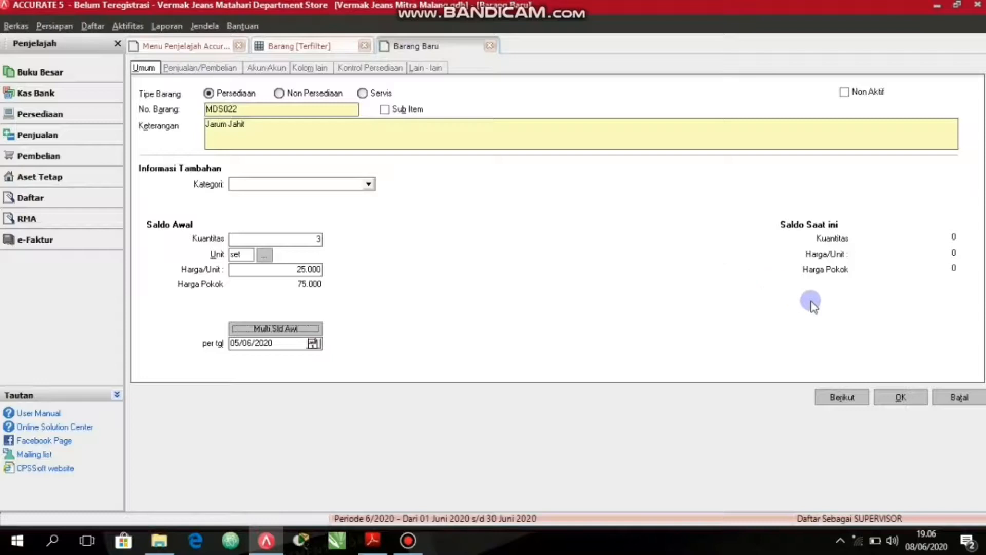
click(901, 398)
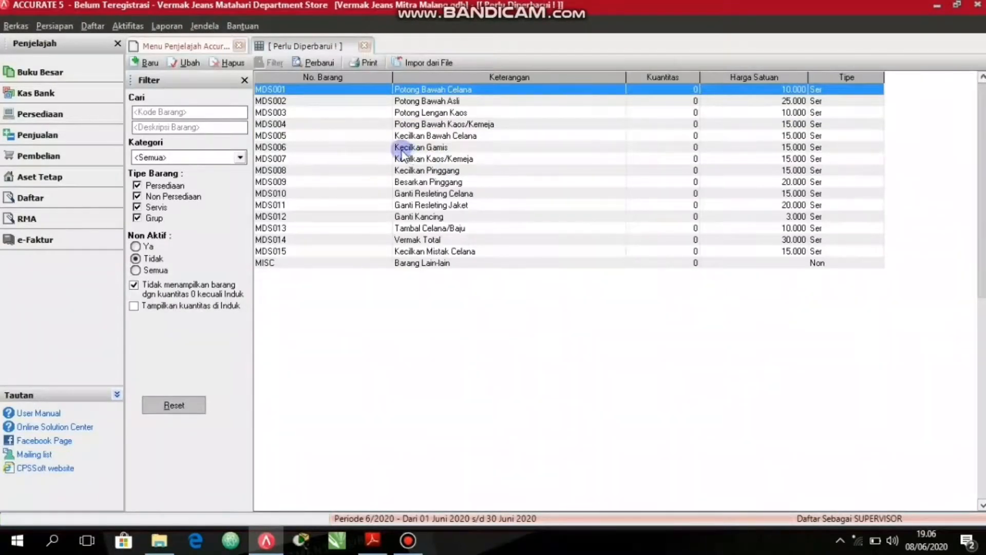
Refresh the item list and review the newly added inventory items from MDS016 to MDS022.
click(317, 64)
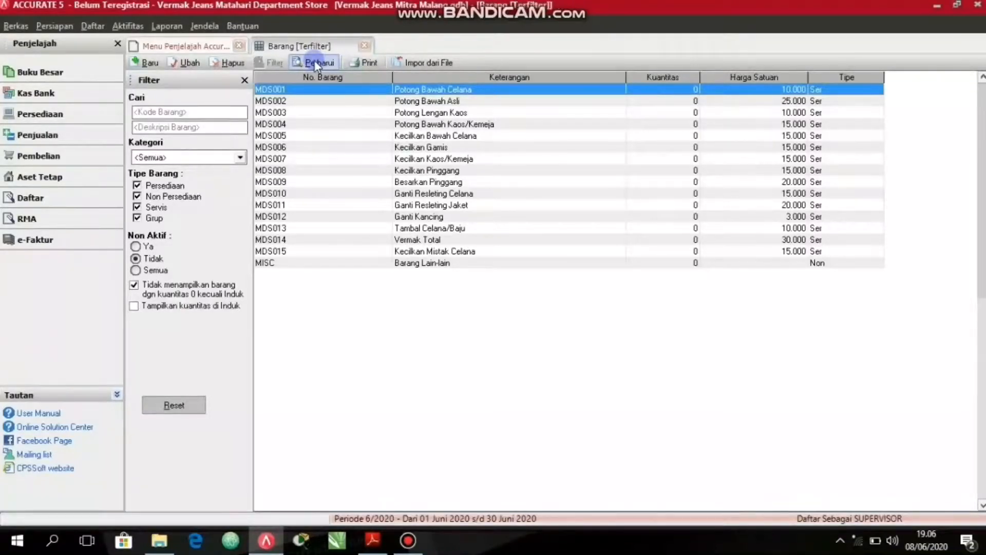
click(317, 64)
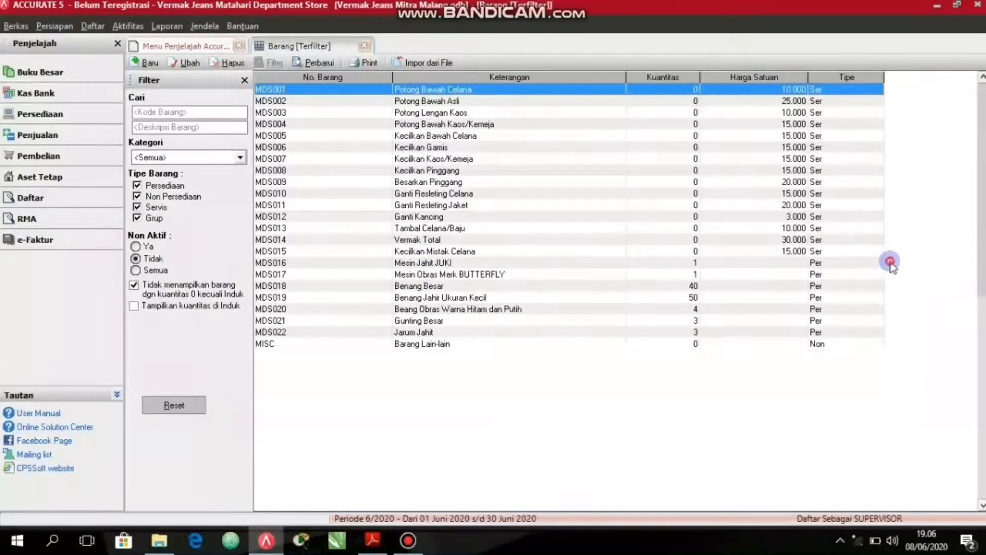
click(488, 273)
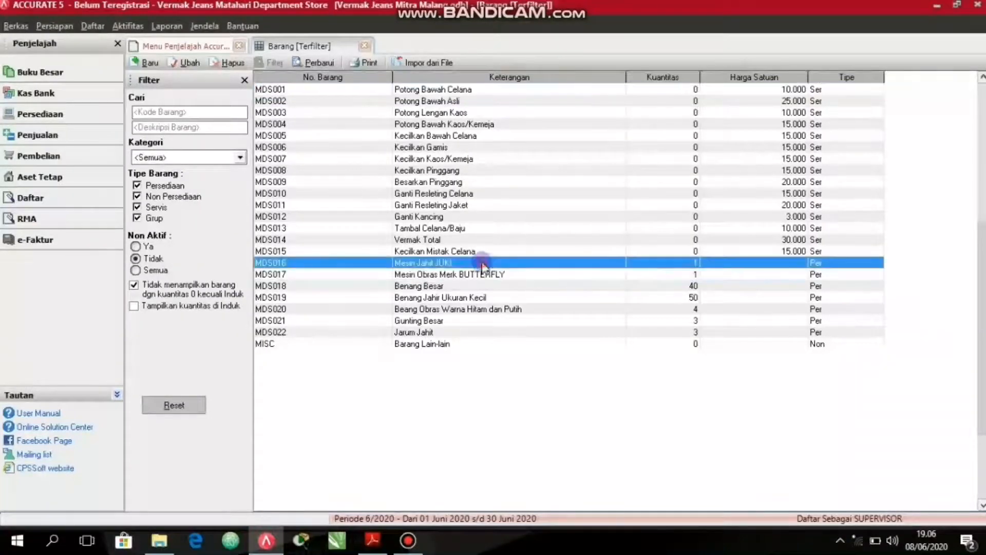
click(473, 286)
click(472, 298)
click(471, 309)
click(471, 320)
click(462, 332)
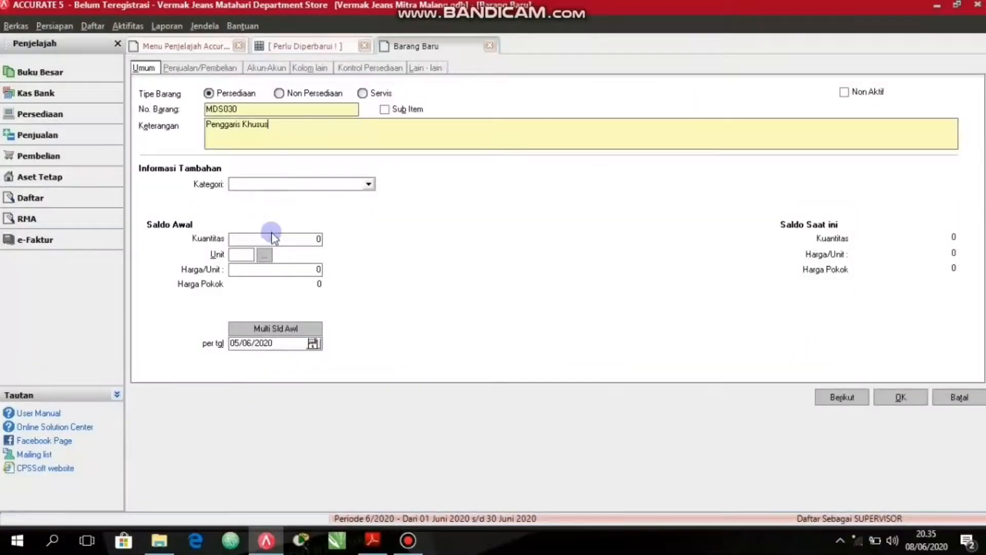
Give the new item "Penggaris Khusus" an opening quantity of 1 set at a unit price of 30000.
click(272, 239)
text(1)
key(Tab)
text(set)
key(Tab)
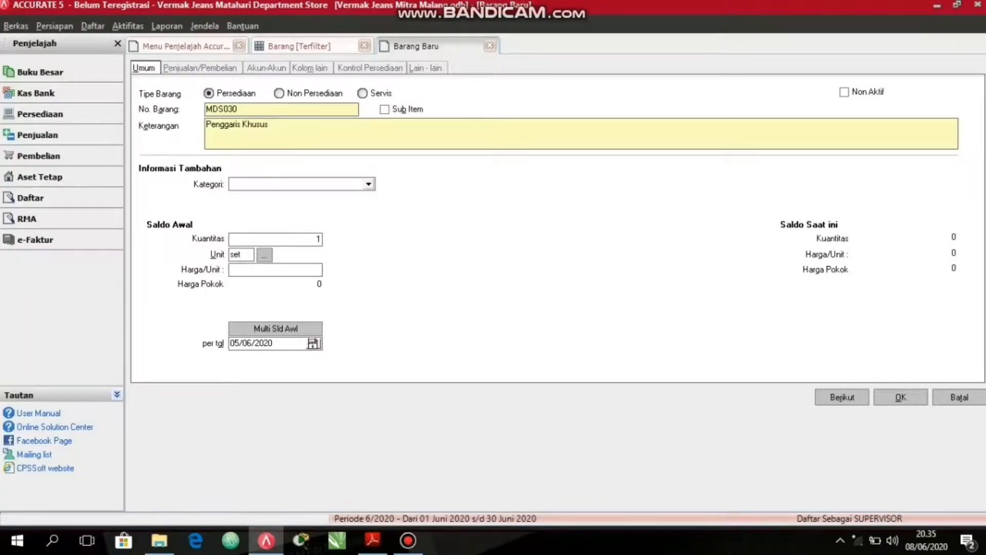
text(30.)
text(0000)
key(Tab)
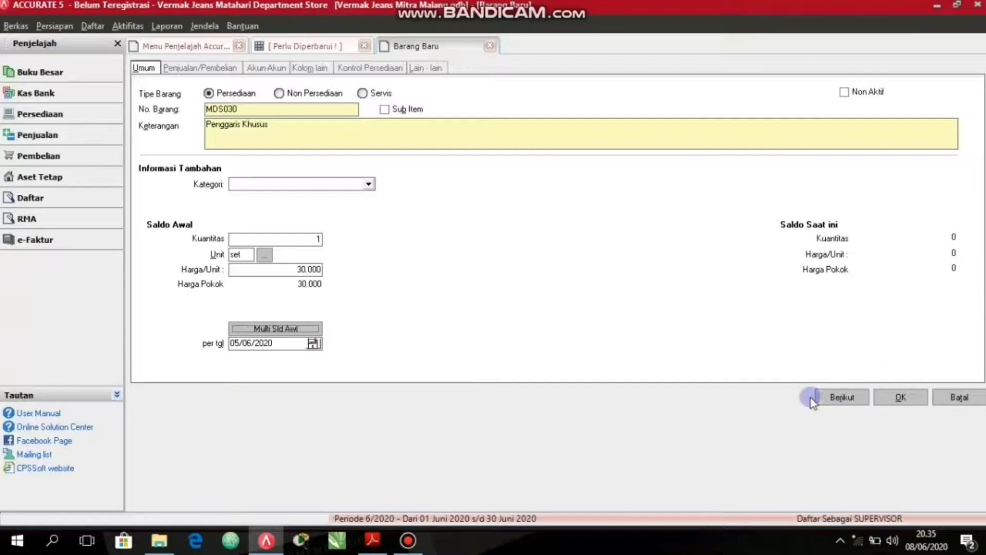
Save the "Penggaris Khusus" item and enter "Kapur Jahit" as the description of a new inventory item.
click(828, 398)
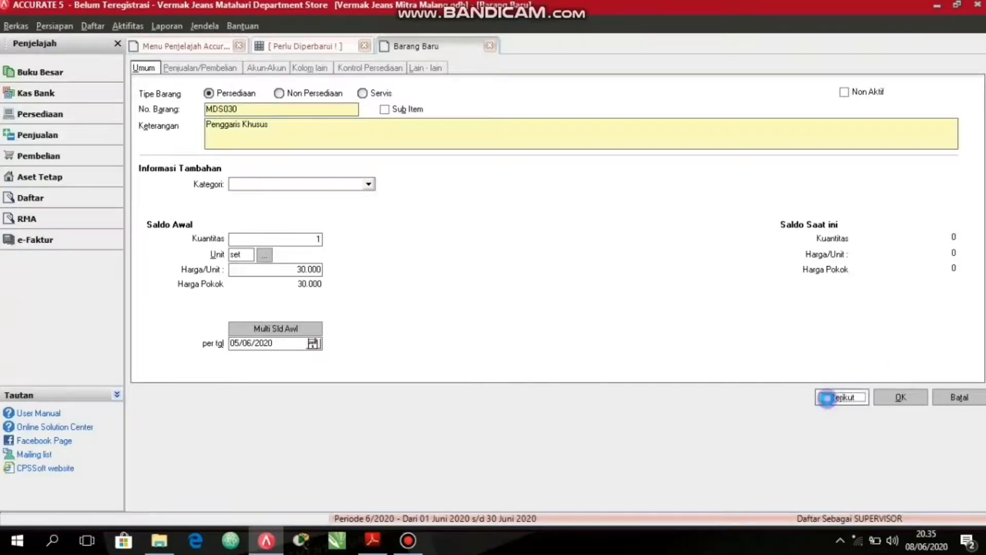
click(378, 142)
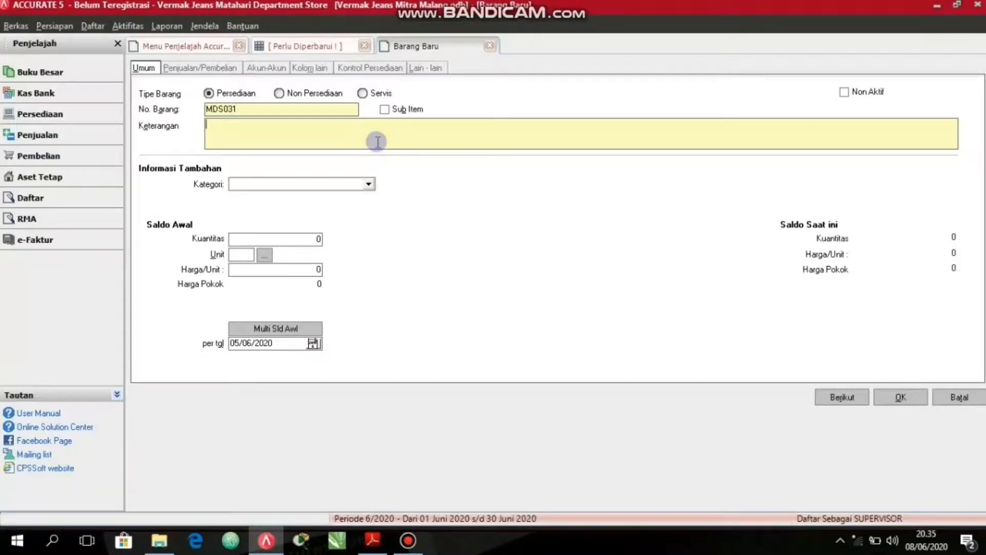
text(Kap)
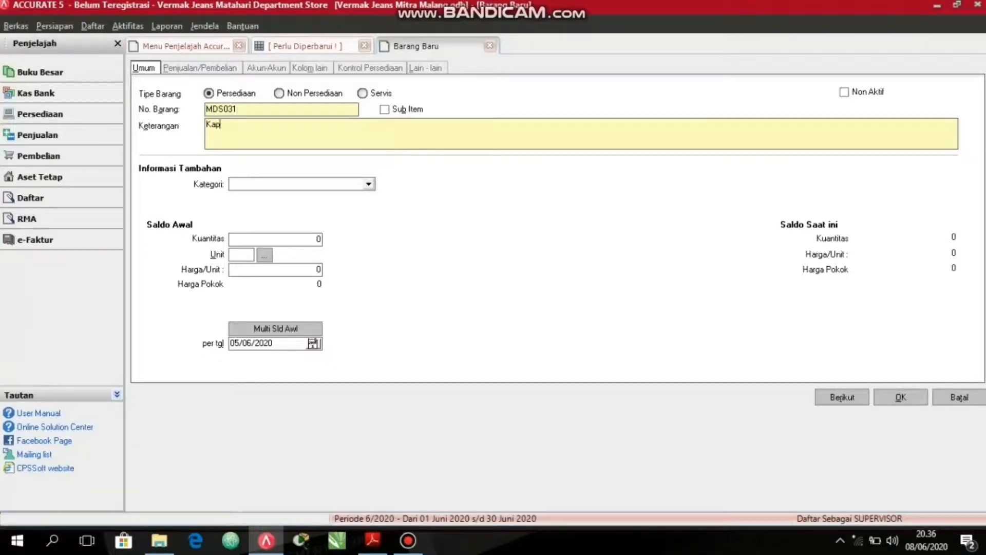
text(ur Jah)
key(BackSpace)
text(ahit)
key(Tab)
key(Tab)
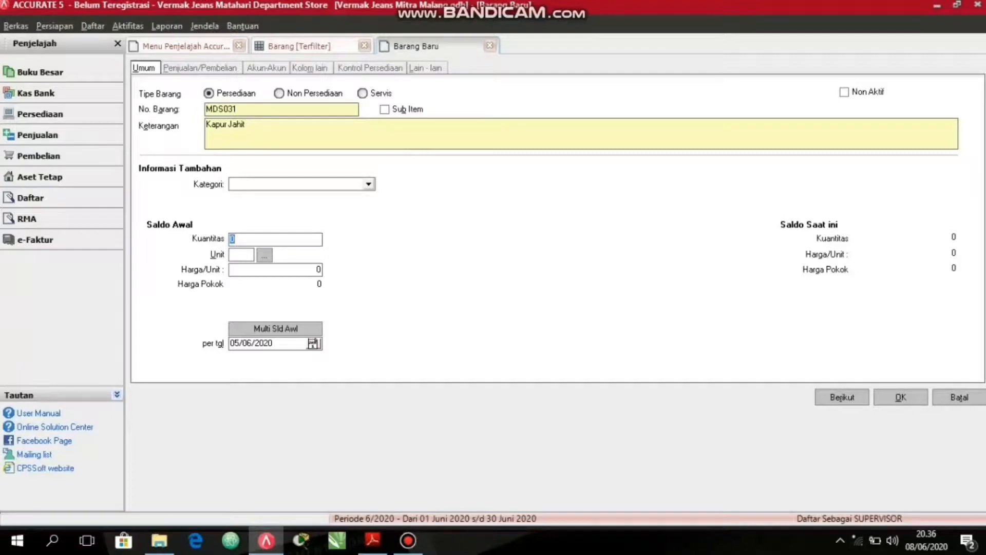
Give "Kapur Jahit" an opening quantity of 2 with unit set at a unit price of 20000, and save the item.
text(2)
key(Tab)
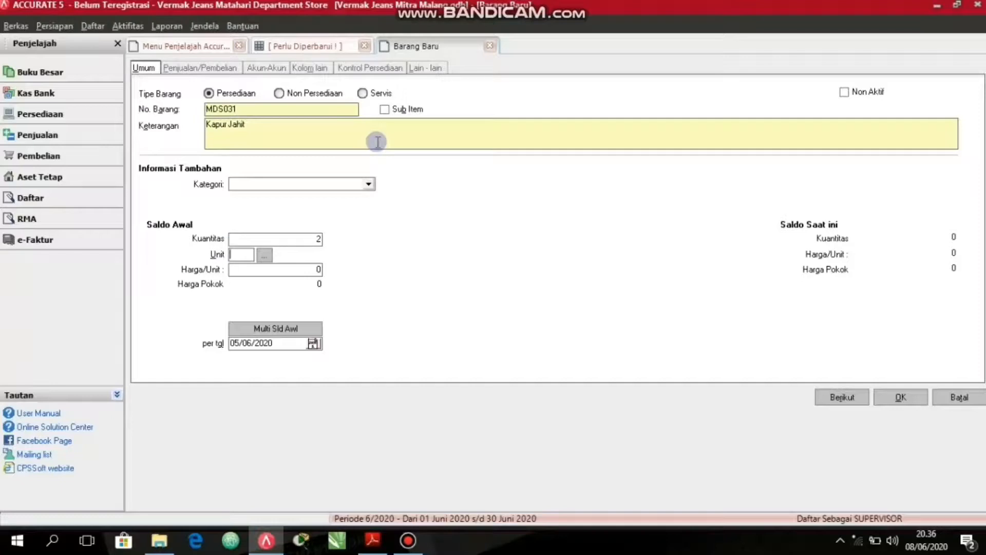
text(set)
key(Tab)
key(Tab)
text(20000)
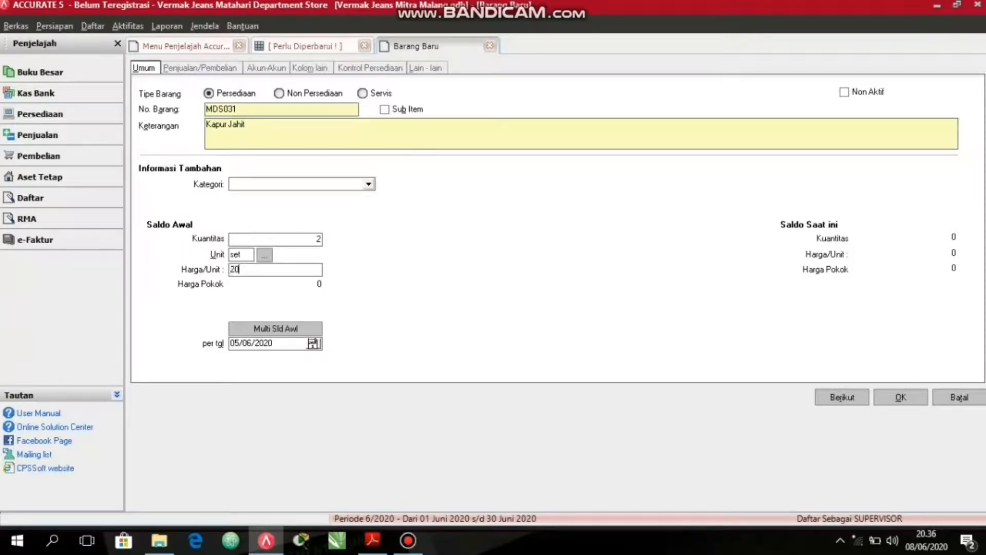
key(Tab)
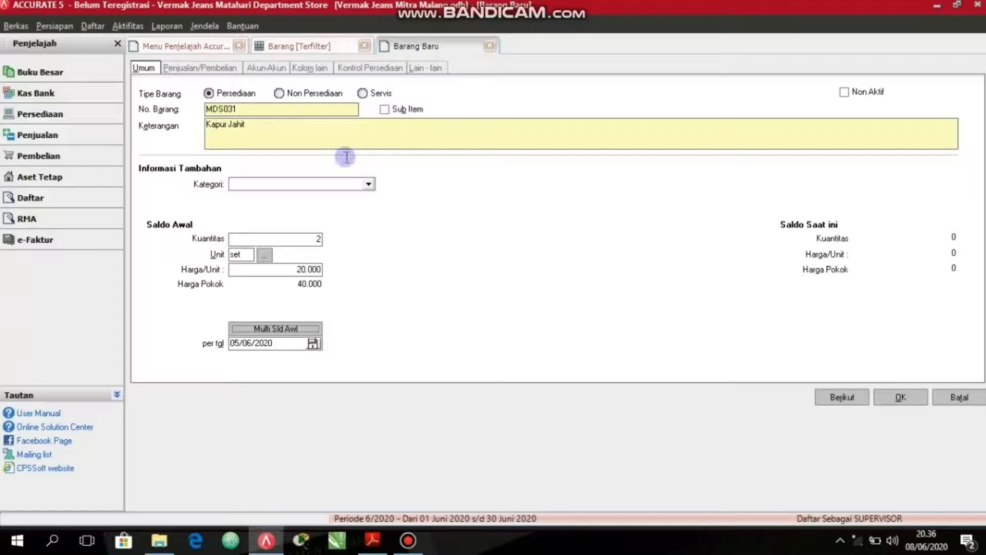
click(842, 401)
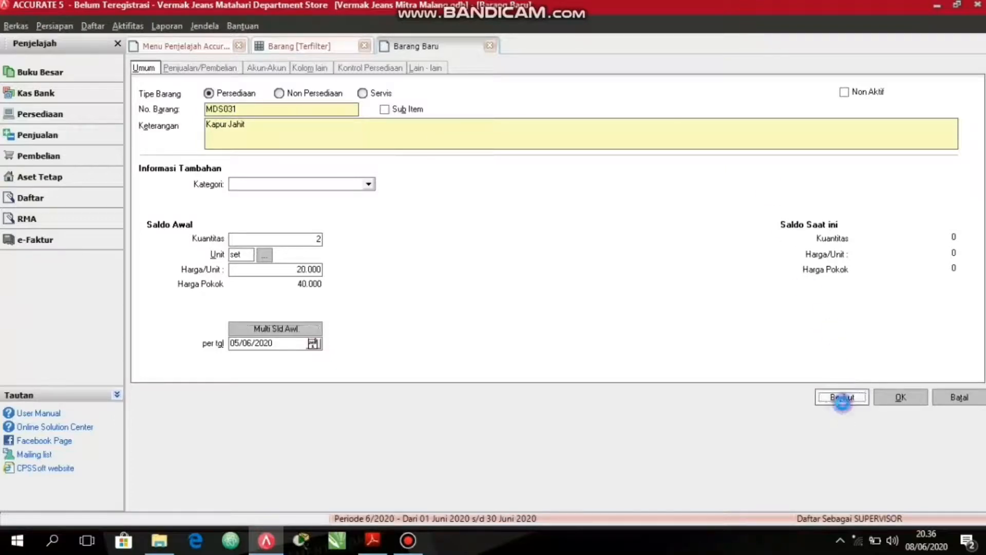
Enter "Kancing Jeans" as the description of the new inventory item.
click(360, 123)
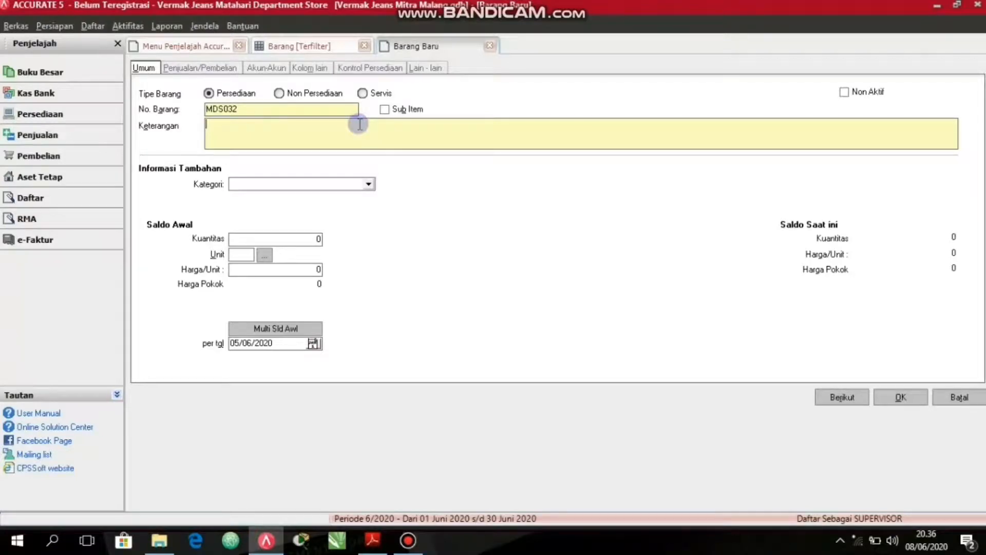
text(Kancing )
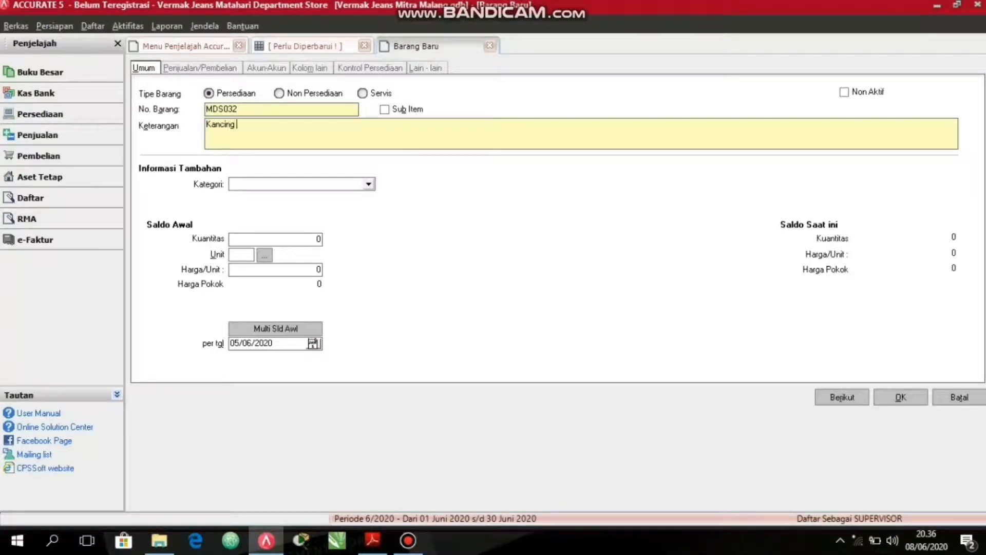
text(jJeans)
key(Tab)
Give "Kancing Jeans" an opening quantity of 1 with unit set at a unit price of 20000, and save the item.
text(1)
key(Tab)
text(sel)
key(Tab)
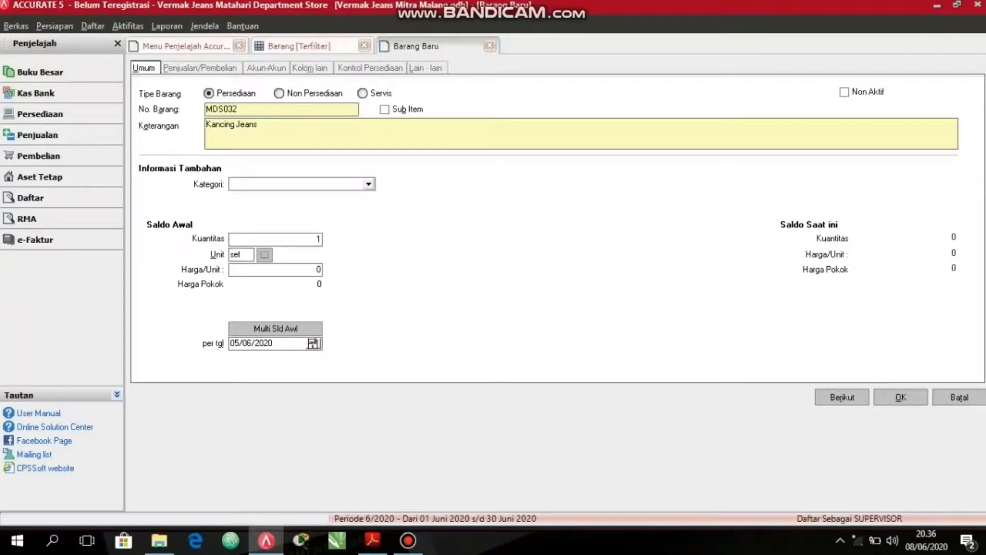
text(20000)
key(Tab)
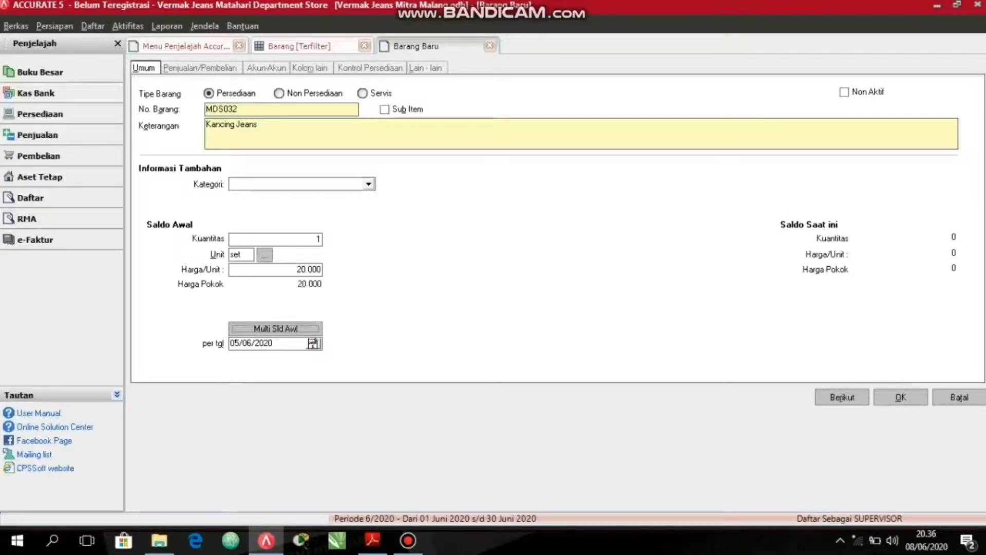
click(824, 399)
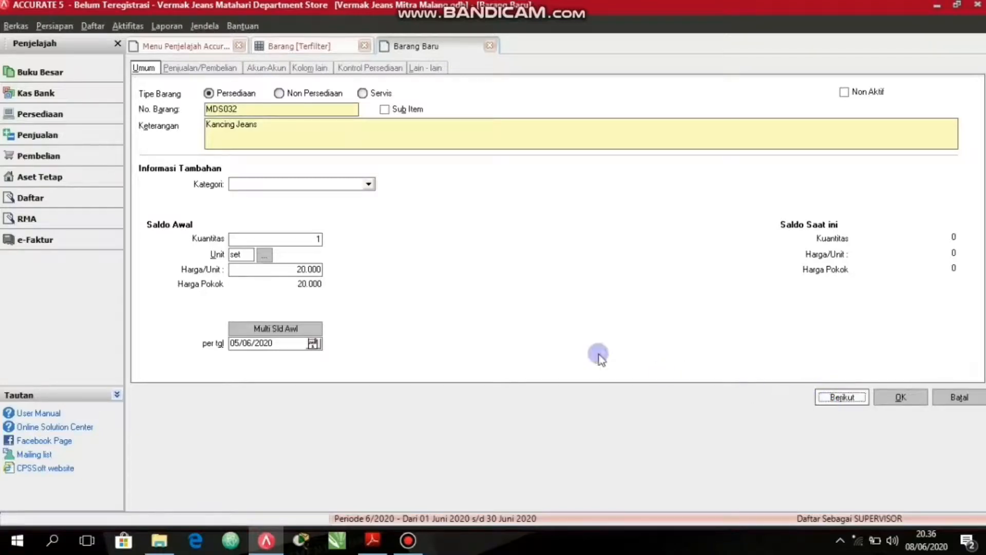
Enter "Resleting Celana Jeans" as the description of the new inventory item.
click(238, 135)
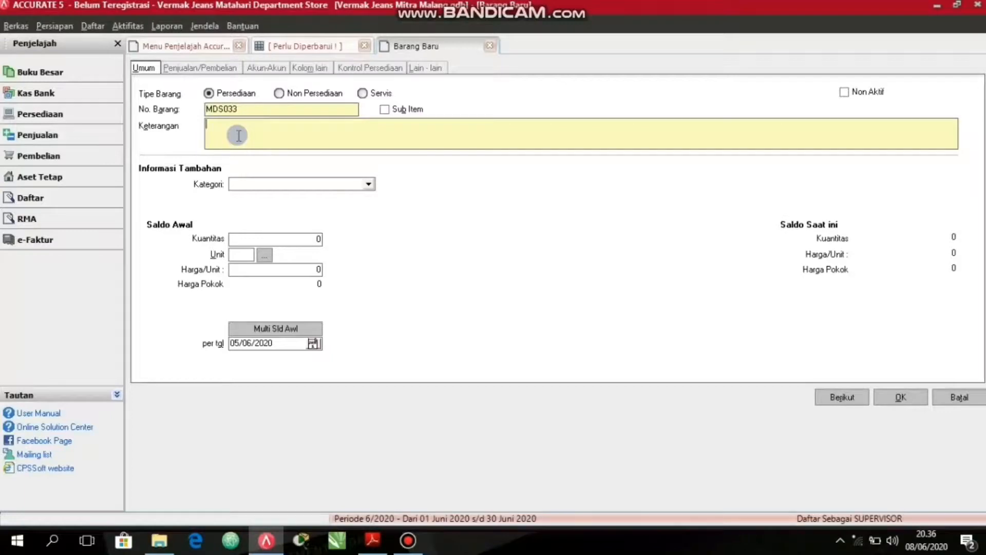
text(Re)
key(BackSpace)
text(esleting)
text( Cel)
text(ana Je)
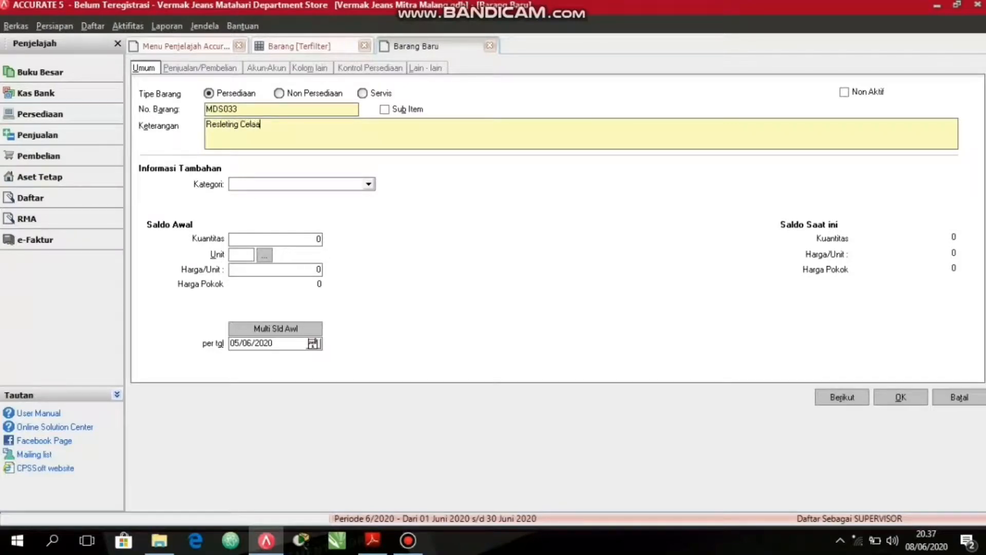
text(ans)
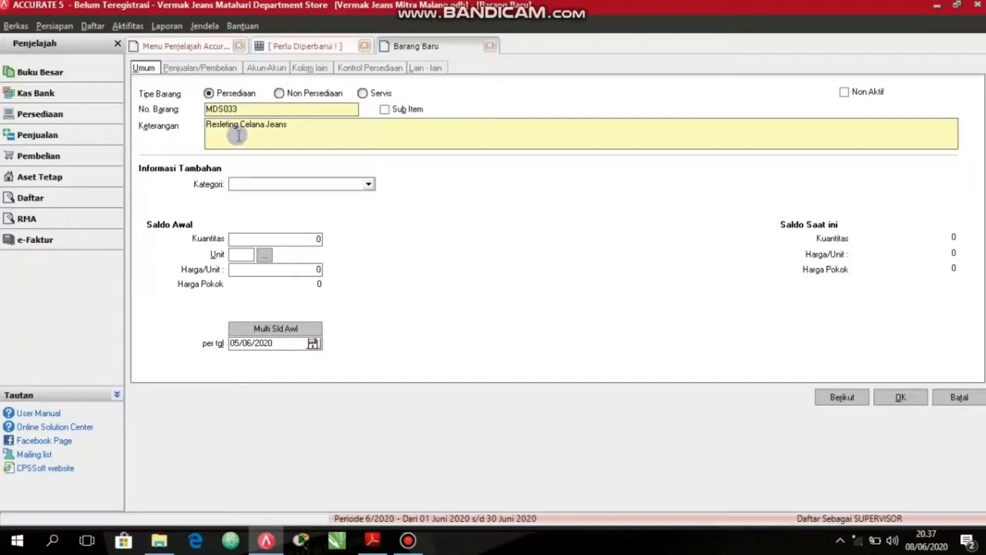
Give "Resleting Celana Jeans" an opening quantity of 2 with unit set at a unit price of 30000, and save the item.
key(Tab)
key(Tab)
text(2)
key(Tab)
text(set)
key(Tab)
text(30000)
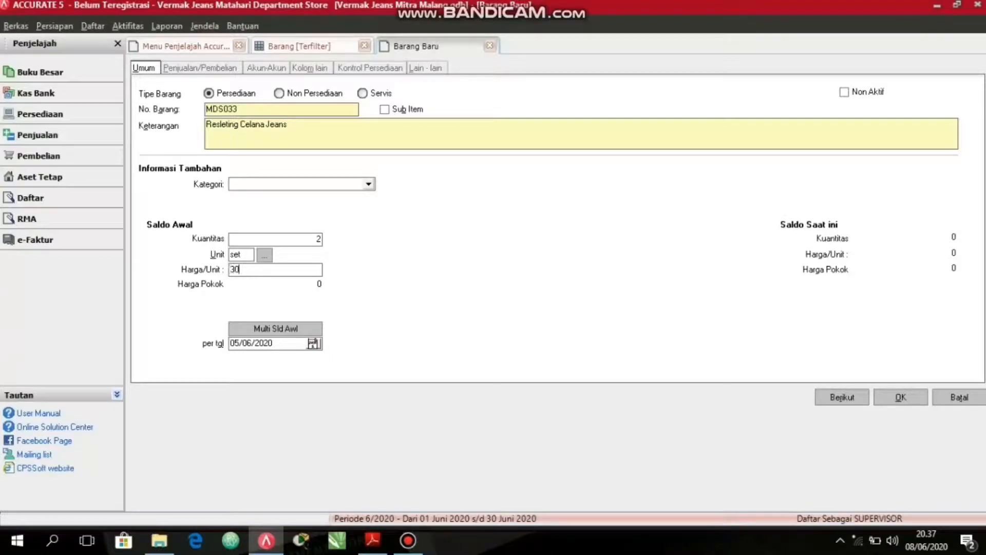
key(Tab)
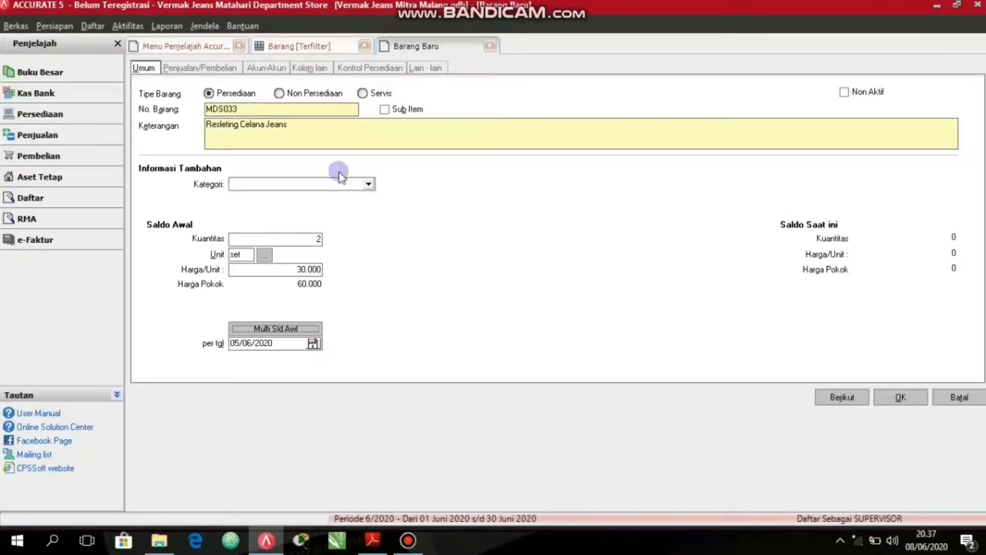
click(850, 406)
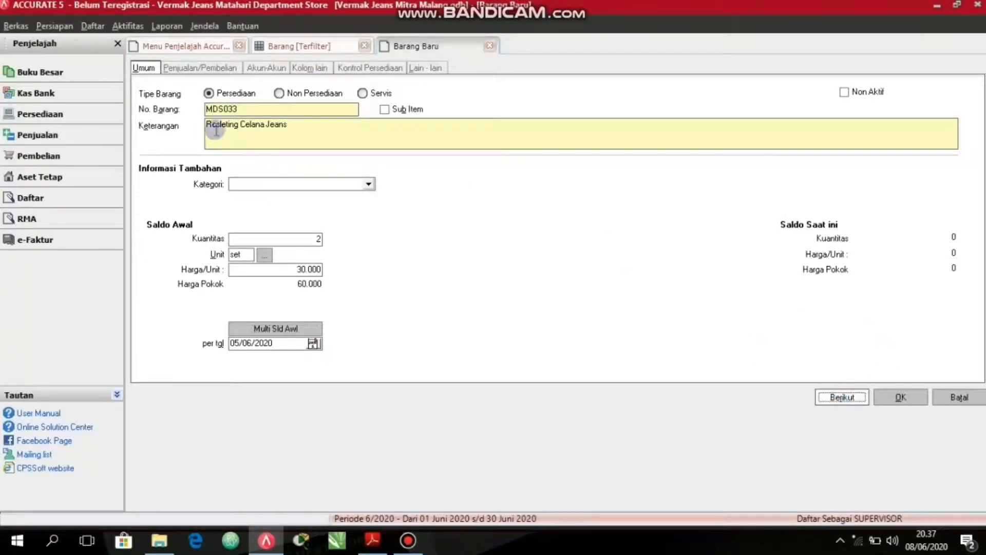
Enter "Resleting Celana Kain" as the description of the new inventory item.
click(237, 130)
text(R)
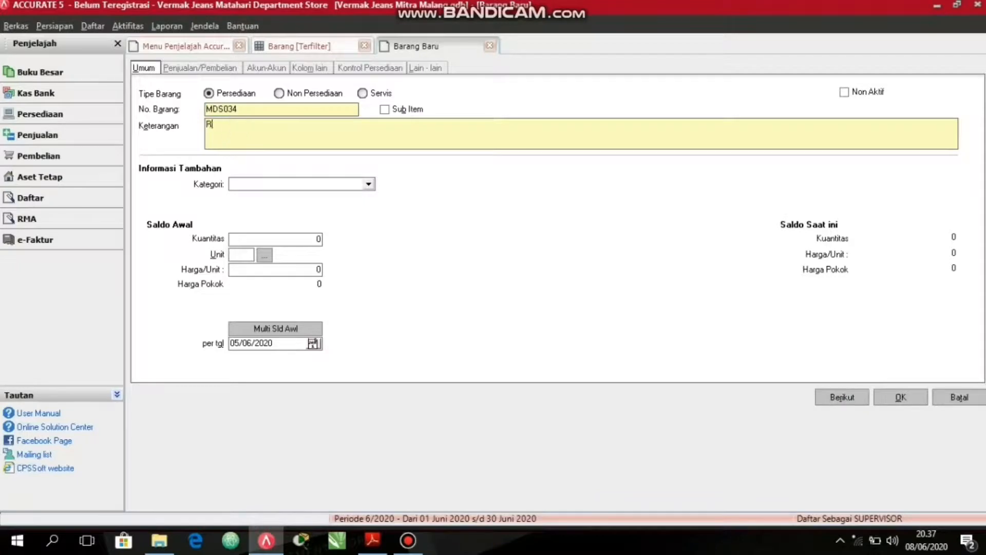
text(esleting )
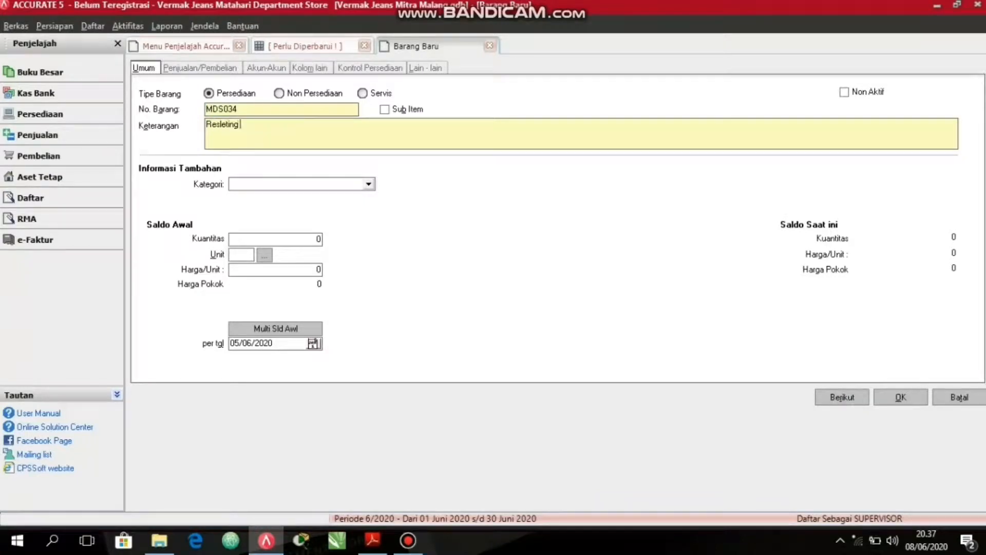
text(Celanna)
key(BackSpace)
key(BackSpace)
key(BackSpace)
key(BackSpace)
text(nA)
key(BackSpace)
text(a Kain)
Give "Resleting Celana Kain" an opening quantity of 2 set at a unit price of 30000, then save the item and close its form.
key(Tab)
text(2)
key(Tab)
text(set)
key(Tab)
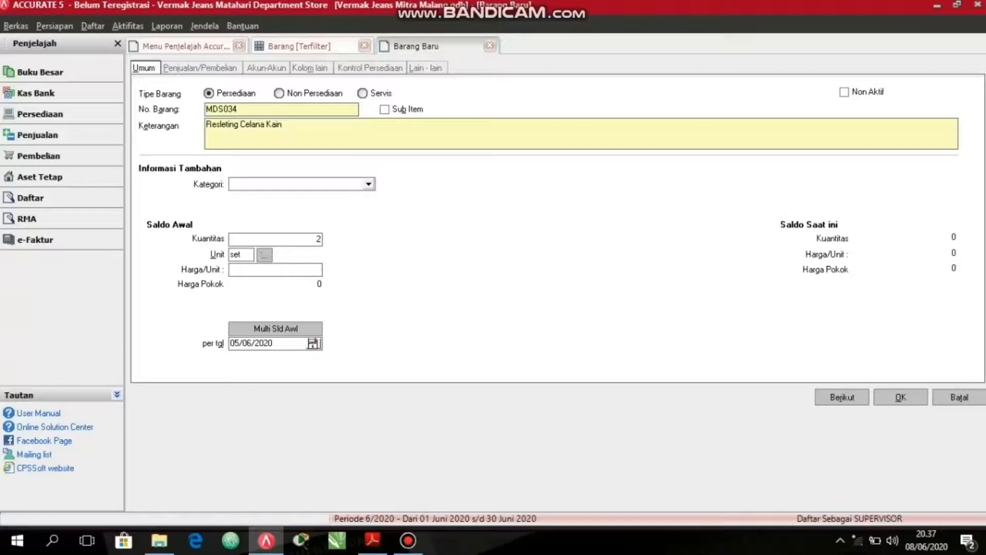
text(30.000)
key(Tab)
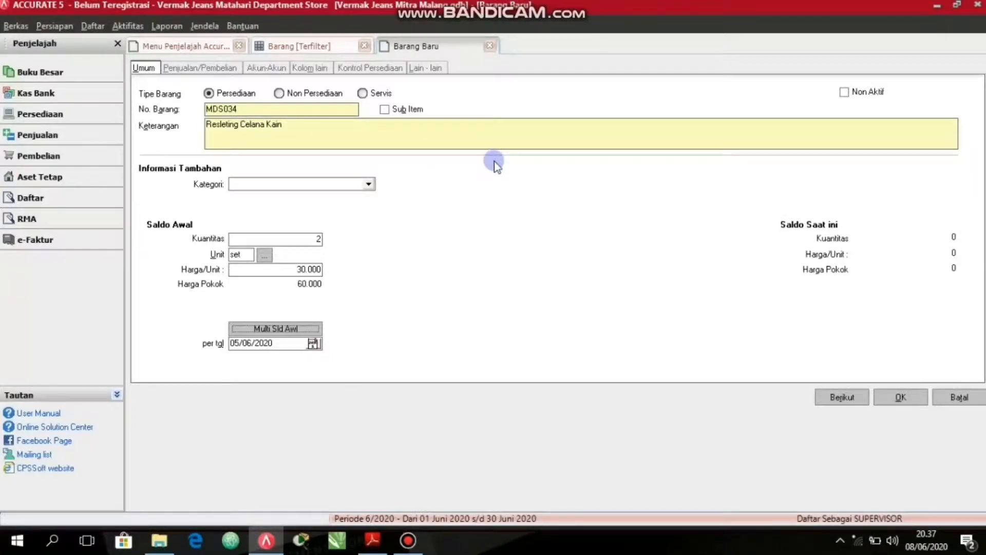
click(905, 394)
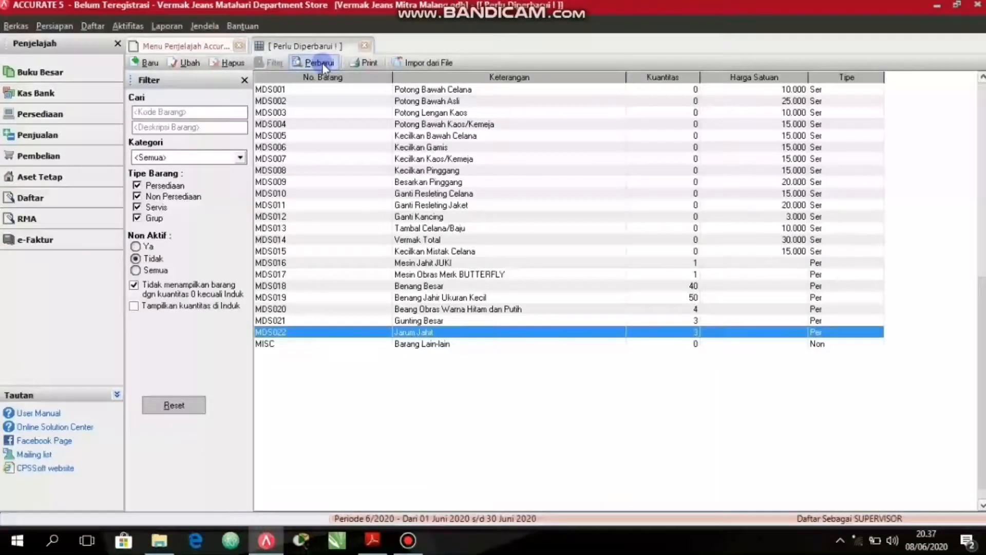
Refresh the item list and review the newly added inventory items from MDS023 to MDS034.
click(322, 63)
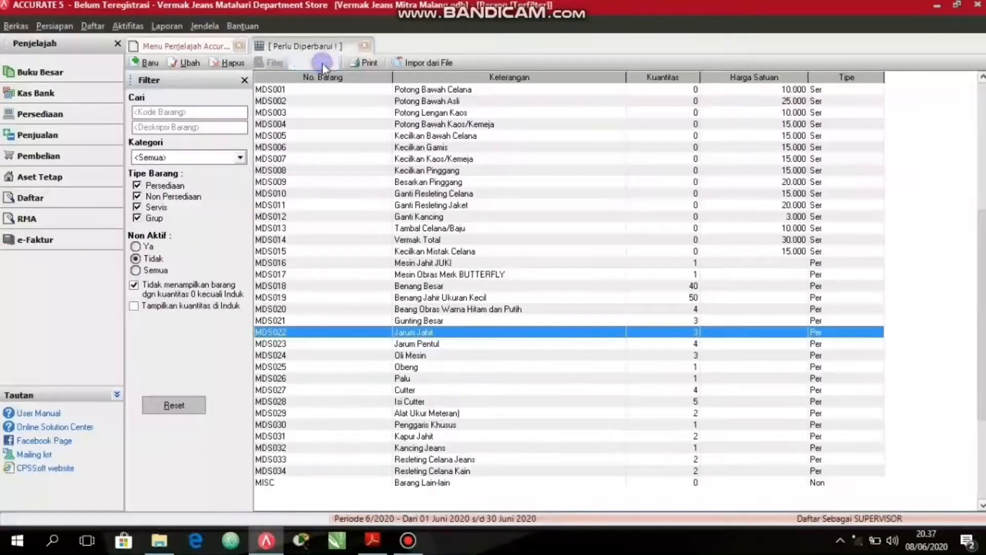
click(560, 354)
click(564, 391)
click(575, 447)
click(581, 470)
click(569, 446)
click(567, 414)
click(590, 379)
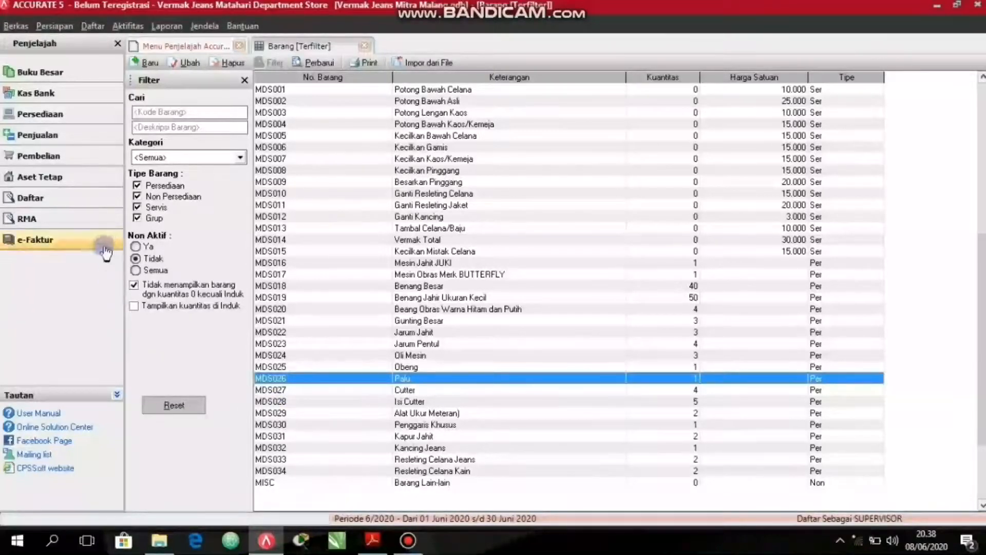
Start a new fixed asset record and open a blank new asset type form from its asset type field.
click(58, 177)
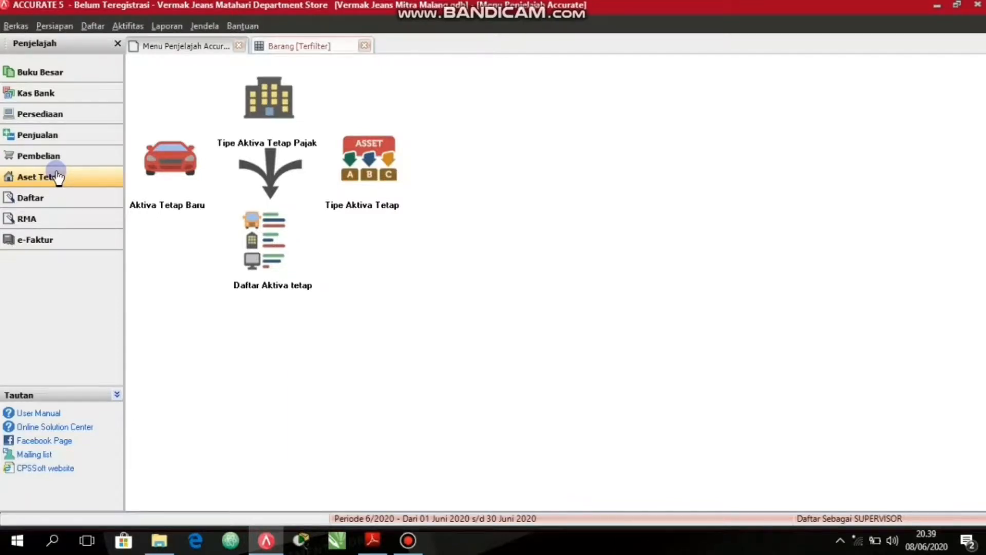
click(71, 177)
click(144, 188)
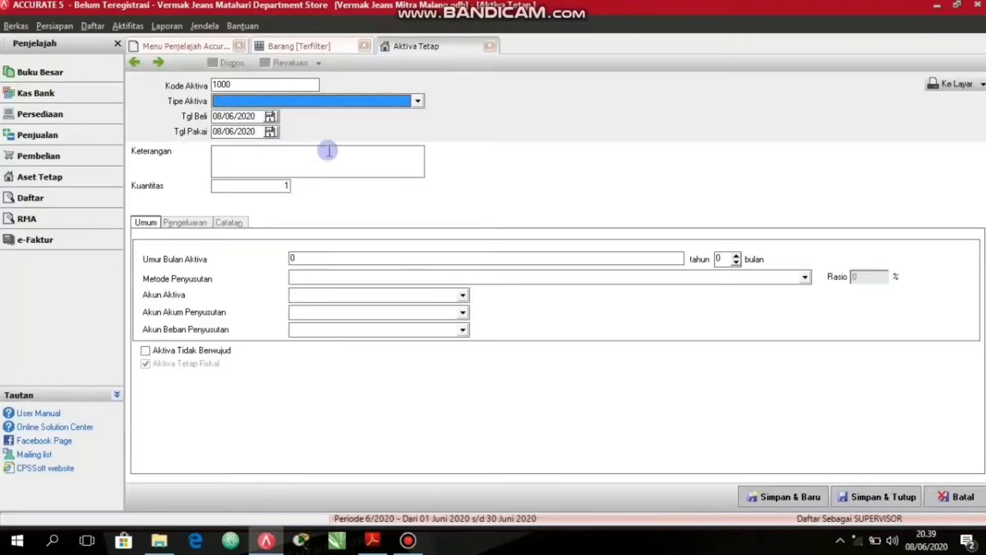
click(416, 102)
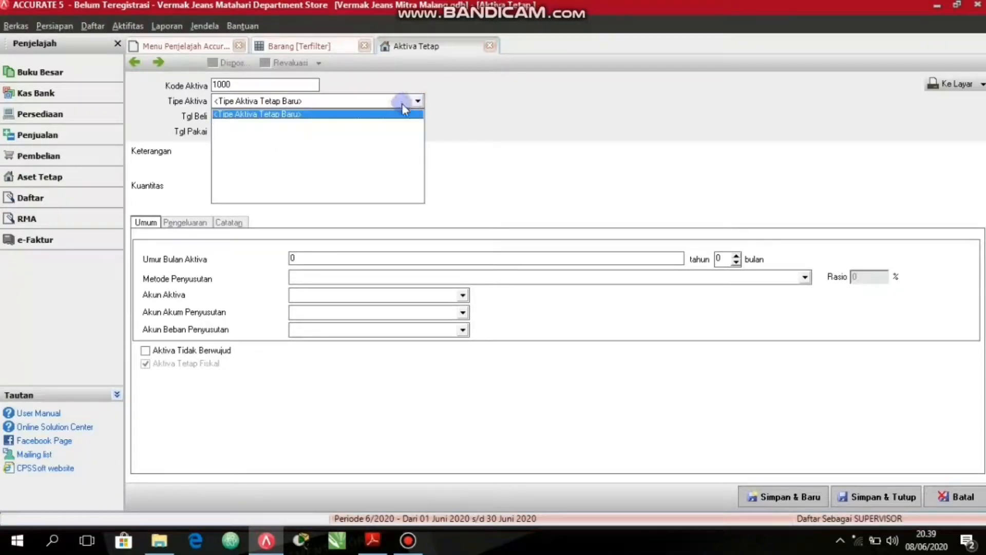
click(327, 112)
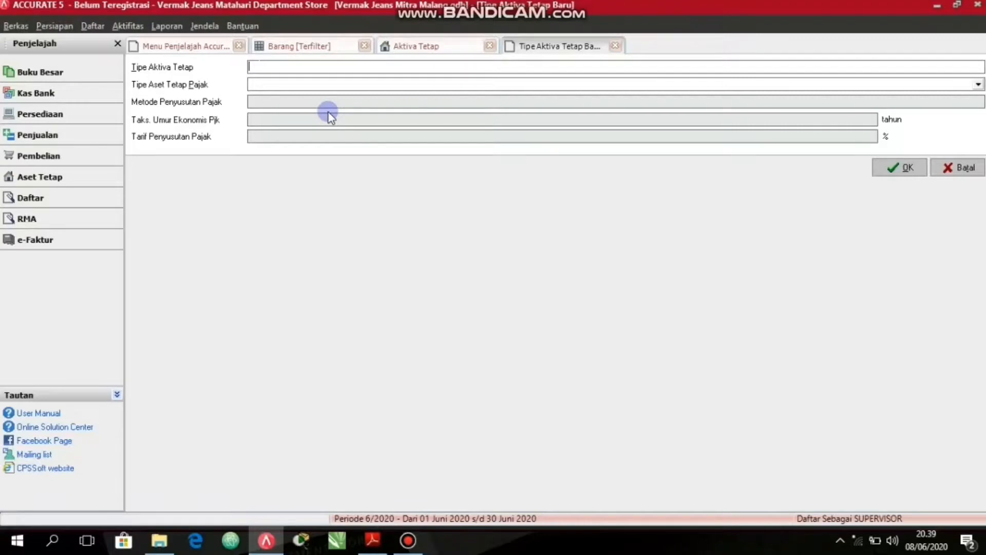
Name the new fixed asset type "Peralatan".
text(Perala)
click(251, 67)
text(tan)
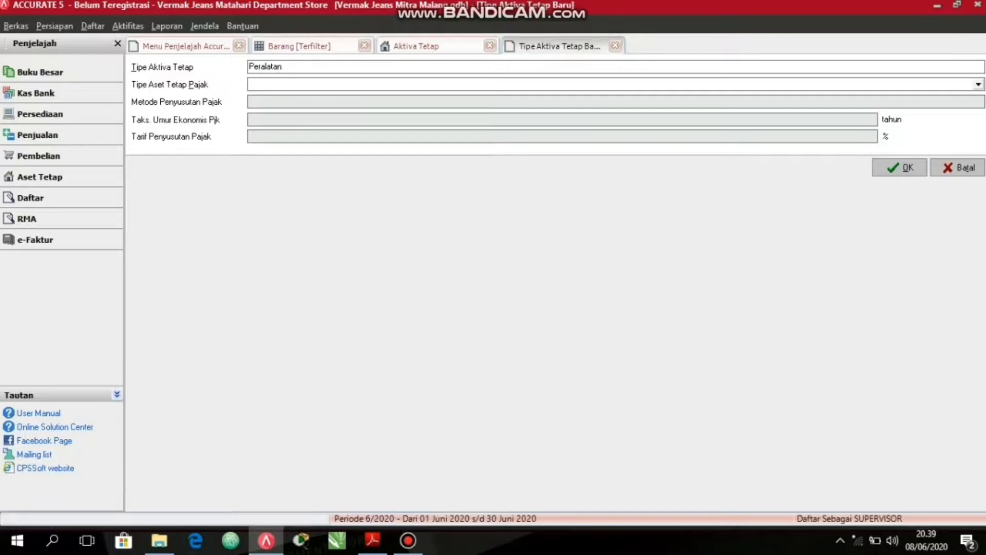
click(251, 67)
Create a new tax asset type from the Peralatan asset type form and name it "Peralatan".
click(269, 83)
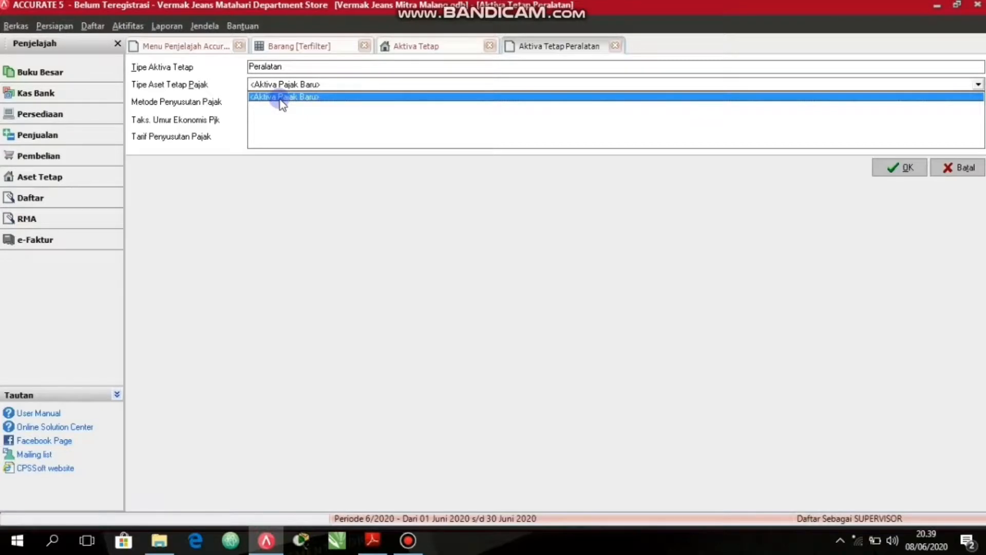
click(280, 97)
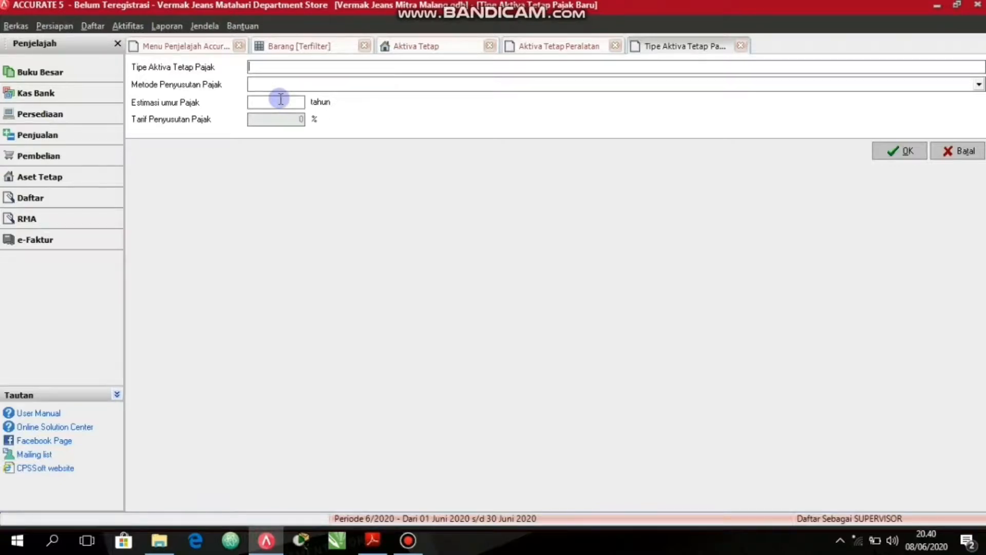
click(273, 69)
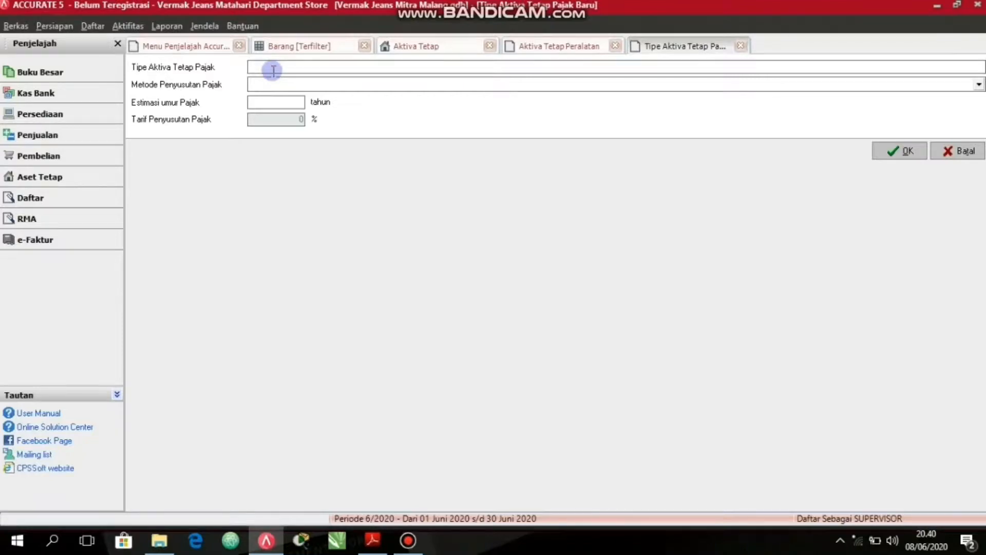
text(Peralatan)
Give the tax asset type the Metode Garis Lurus depreciation method and a 4-year life, then save it and the fixed asset type.
click(265, 82)
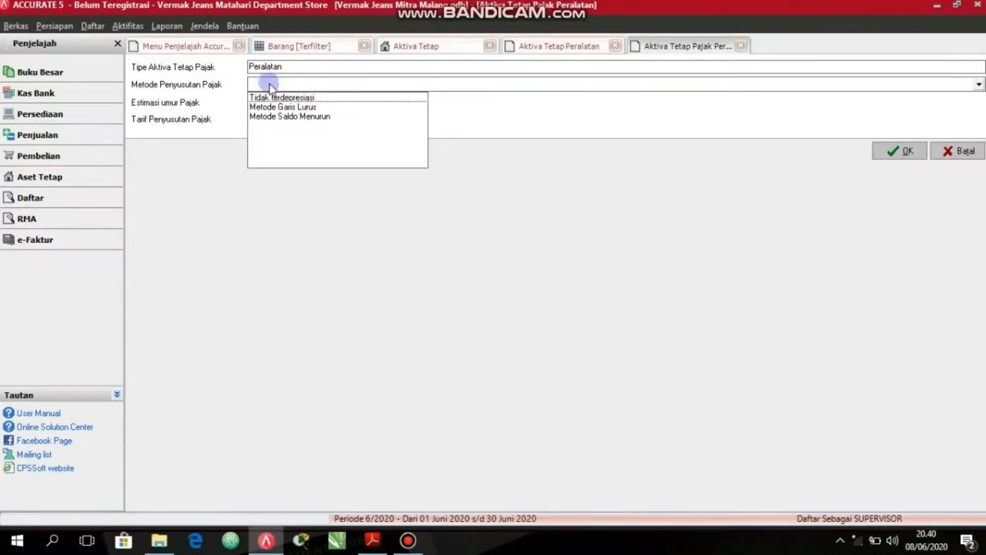
click(273, 87)
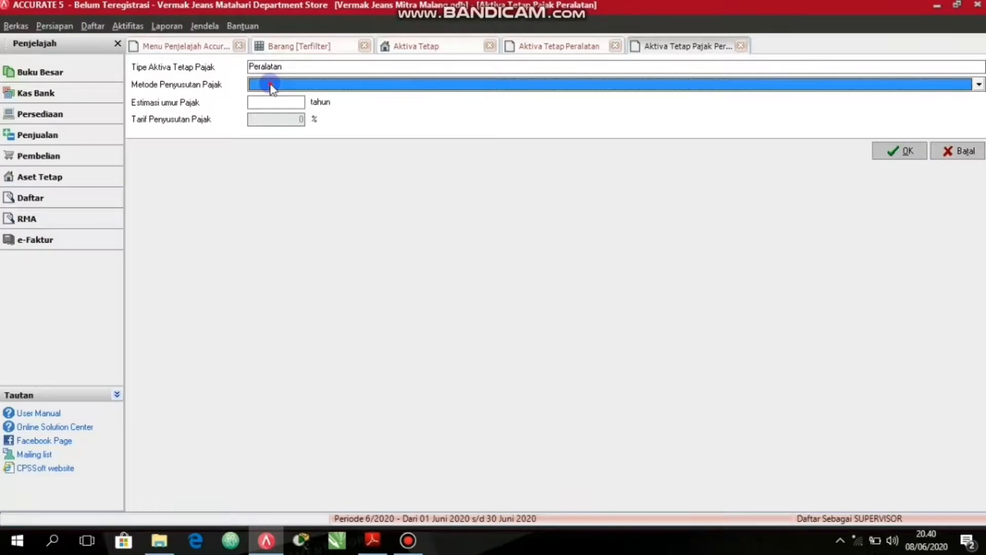
click(271, 87)
click(285, 105)
text(4)
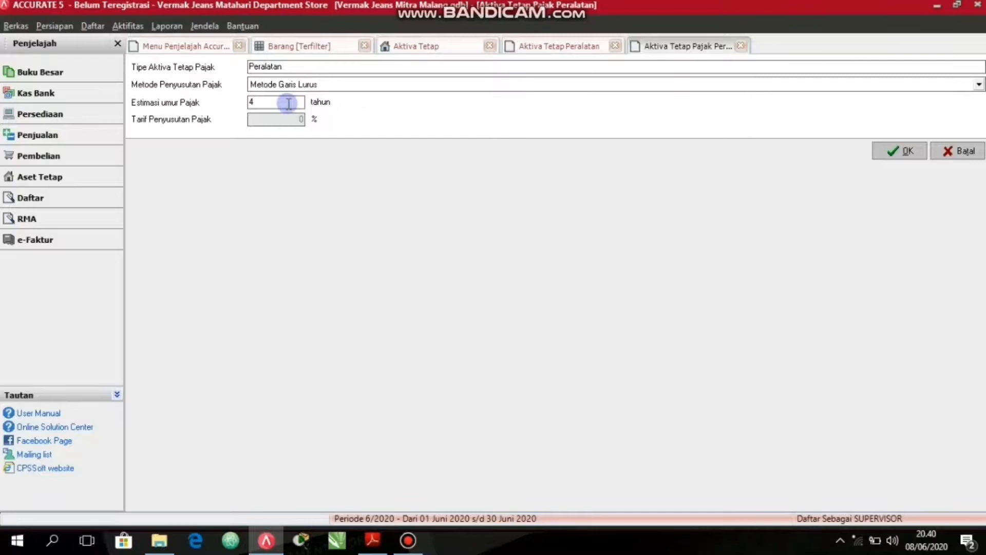
click(893, 150)
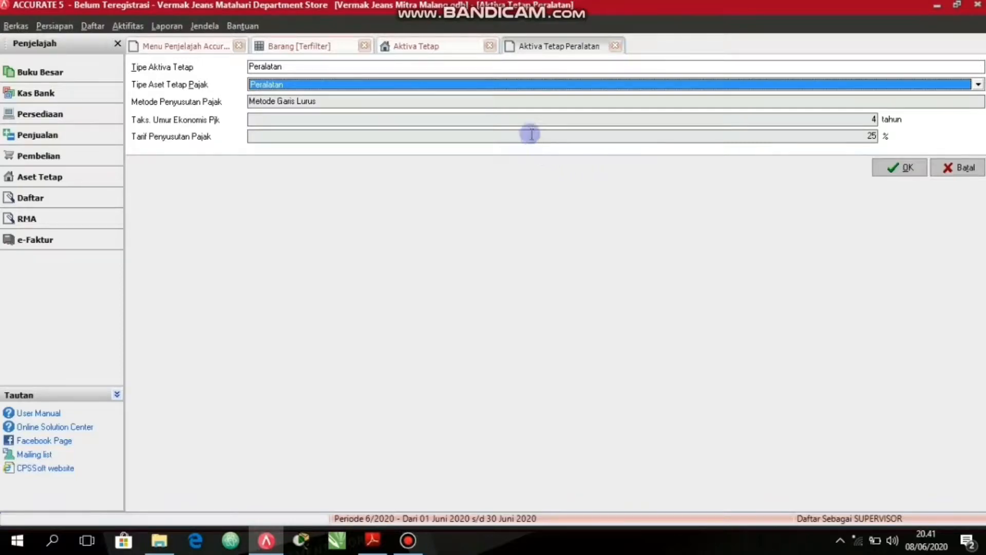
click(631, 102)
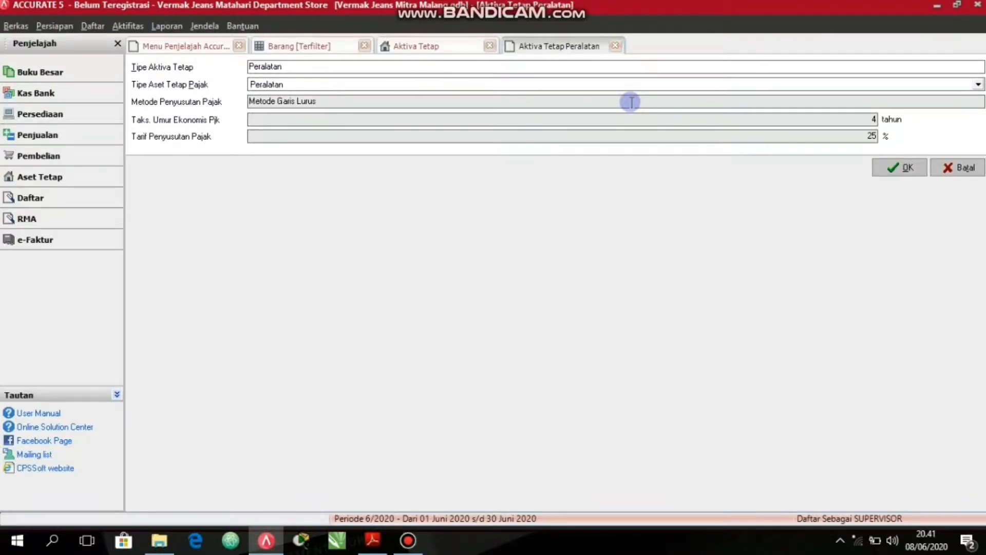
click(880, 168)
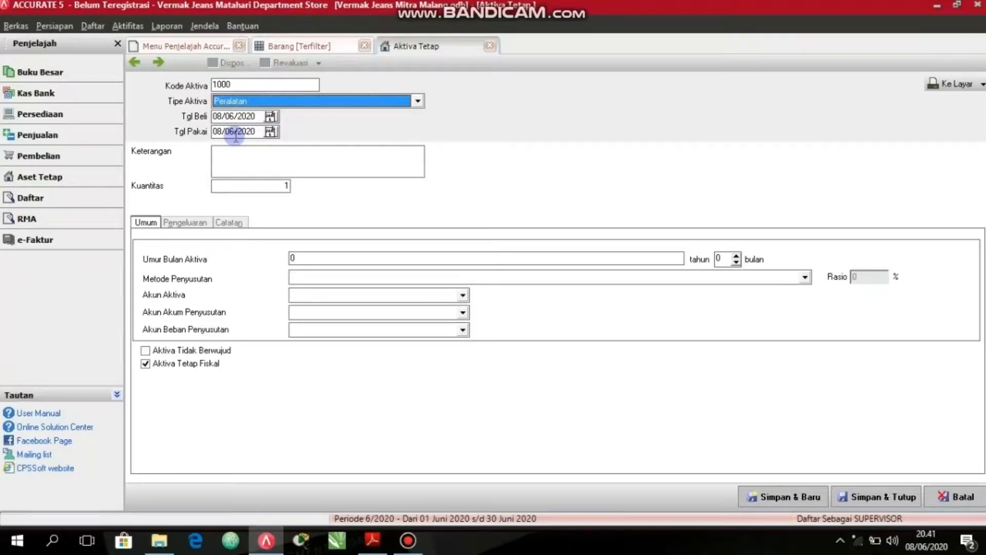
Enter "Mesin Jahit Merk Juki" as the description of the new fixed asset.
click(244, 155)
text(Mesin Jahit Merk Juki)
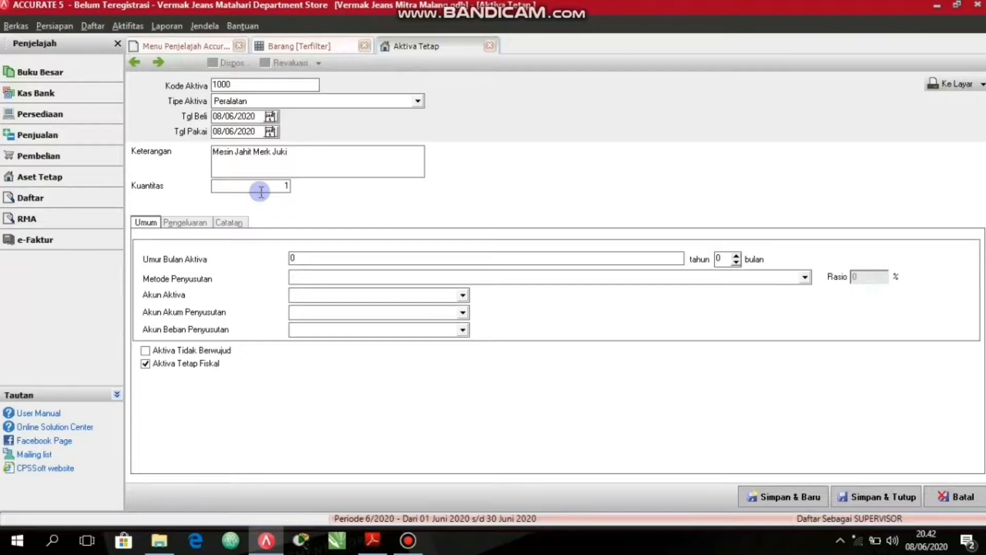
Set the sewing machine's asset life to 4 years and its depreciation method to Metode Garis Lurus.
click(306, 260)
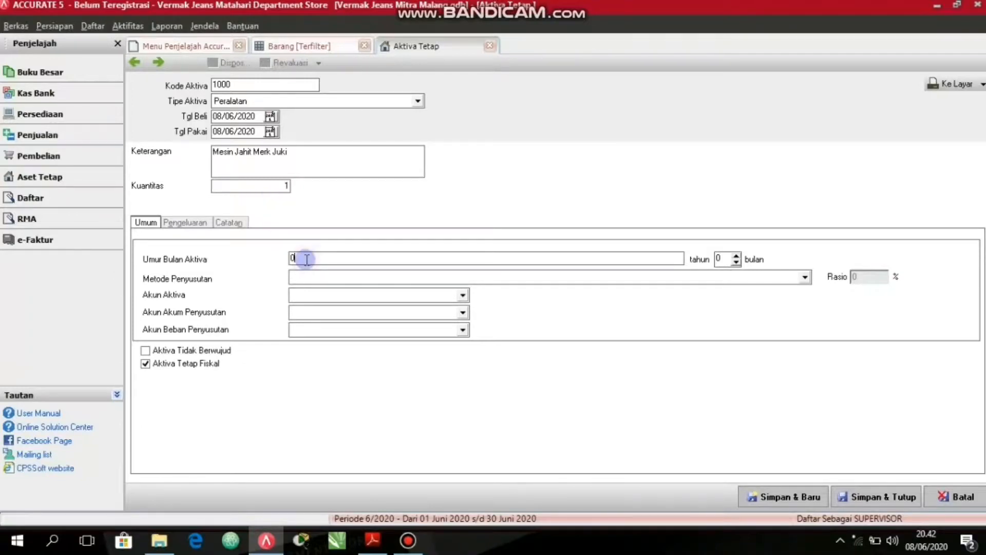
double_click(299, 259)
key(BackSpace)
text(4)
click(325, 278)
click(330, 295)
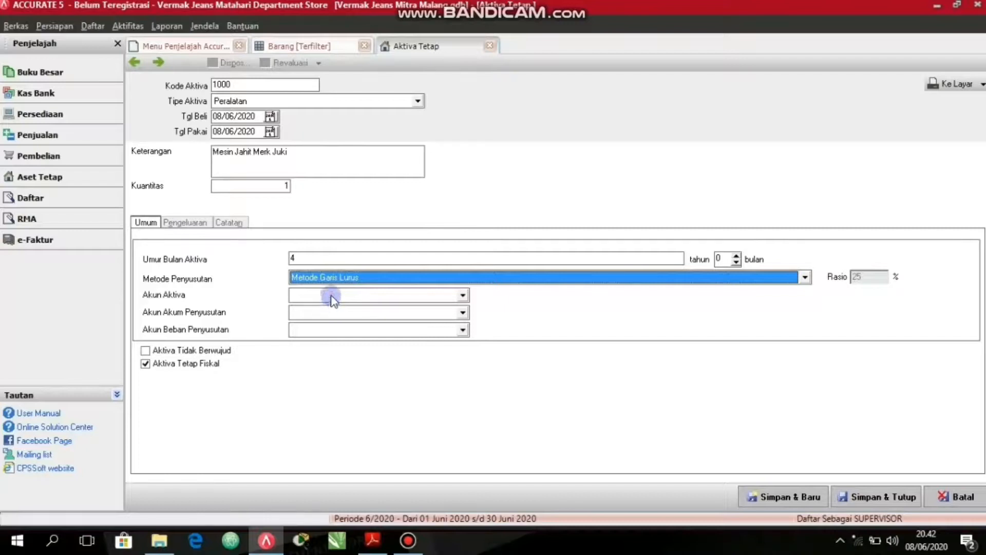
Assign Peralatan as the asset account and Akumulasi Penyusutan Peralatan as the accumulated depreciation account.
click(331, 296)
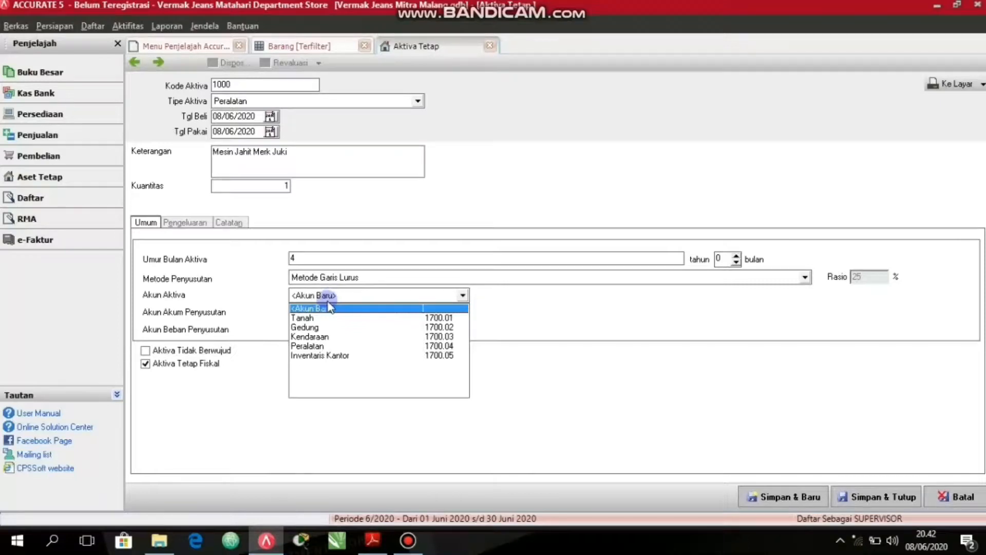
click(323, 346)
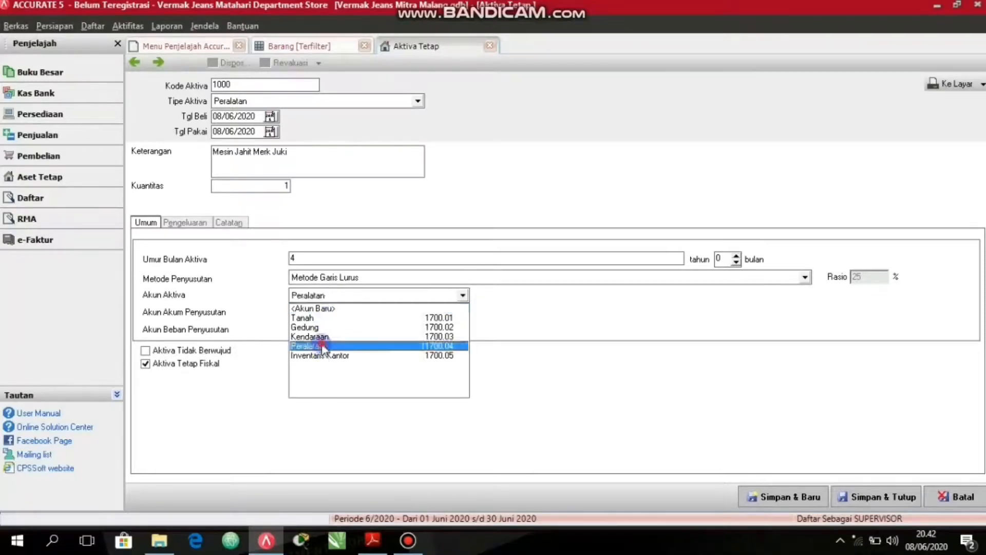
click(323, 313)
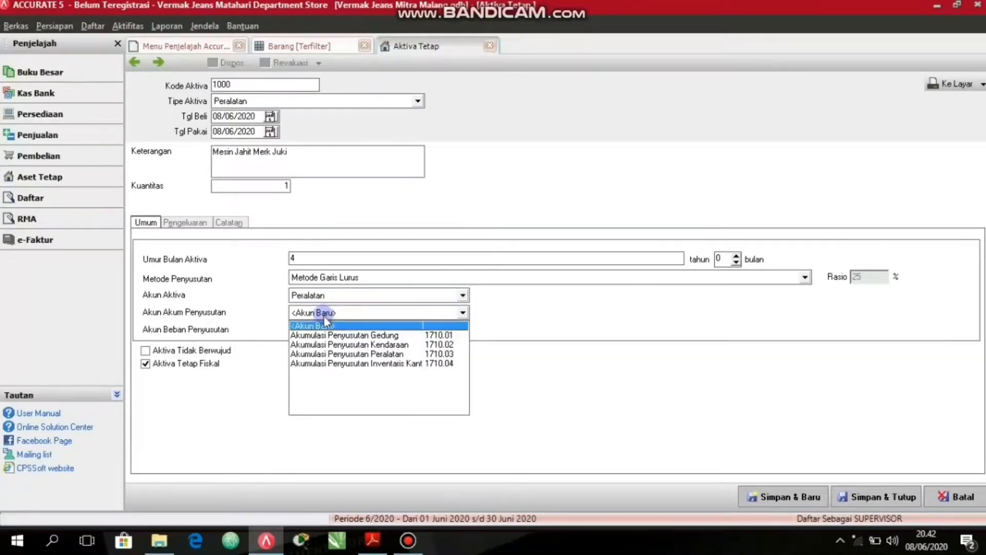
click(335, 354)
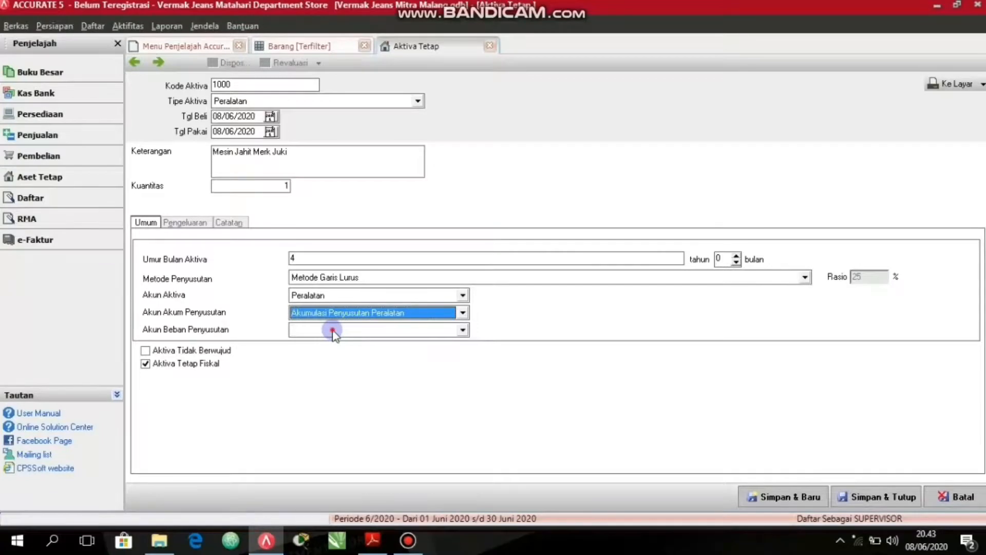
Assign Biaya Penyusutan Peralatan as the asset's depreciation expense account.
click(333, 330)
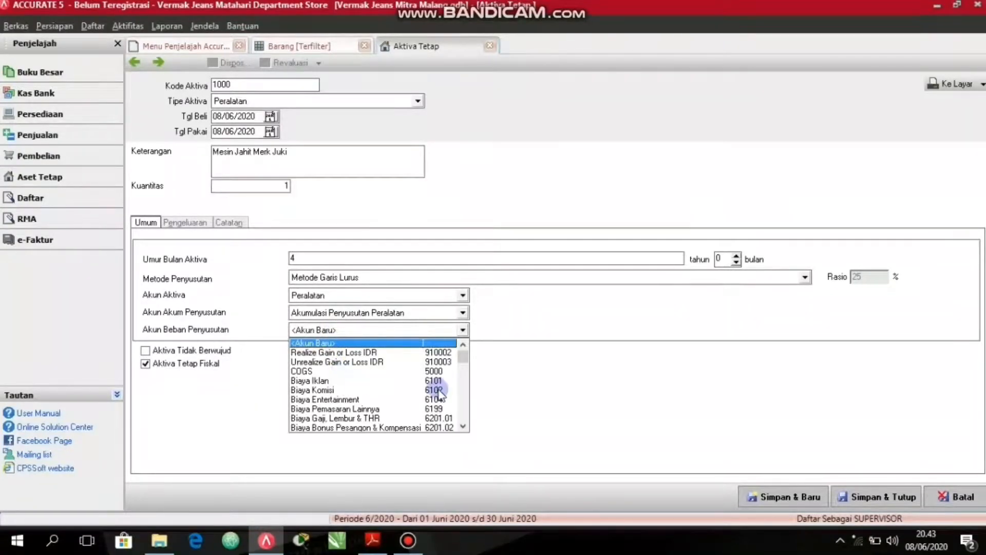
click(463, 427)
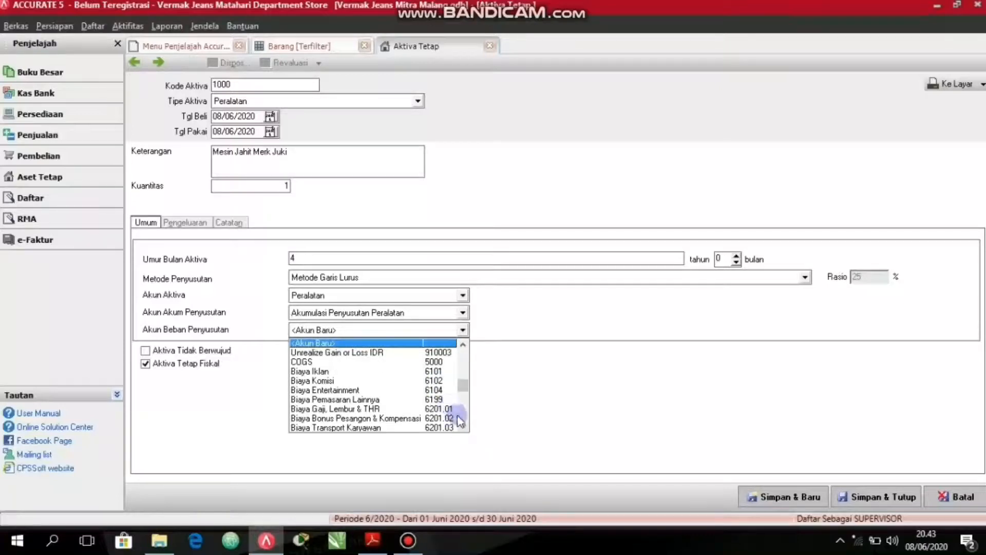
click(462, 426)
click(463, 426)
click(463, 427)
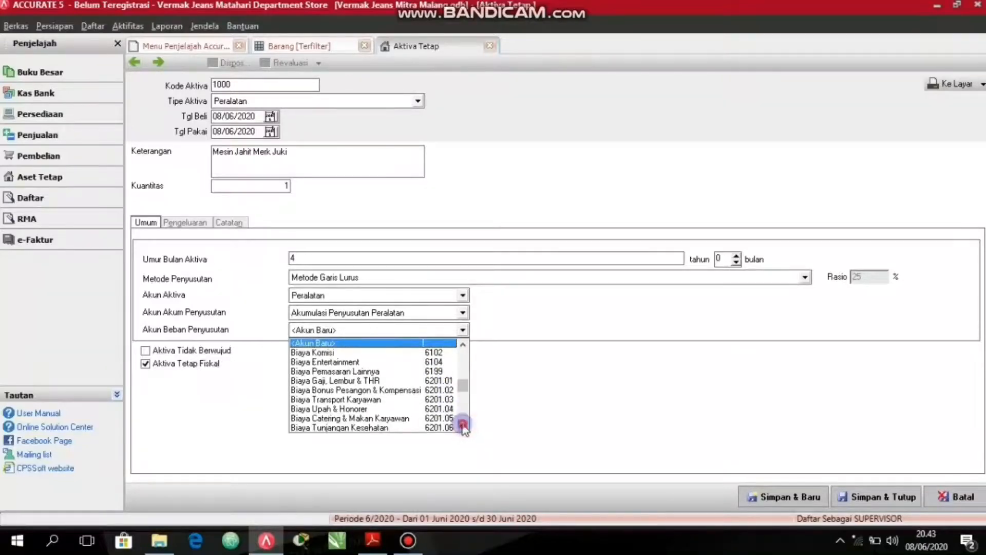
click(463, 426)
click(463, 427)
click(463, 426)
click(463, 427)
click(462, 427)
click(463, 427)
click(463, 426)
click(463, 426)
click(463, 427)
click(463, 426)
click(463, 426)
click(462, 426)
click(463, 427)
click(463, 426)
click(463, 427)
click(463, 426)
click(462, 426)
click(462, 426)
click(463, 427)
click(463, 426)
click(463, 426)
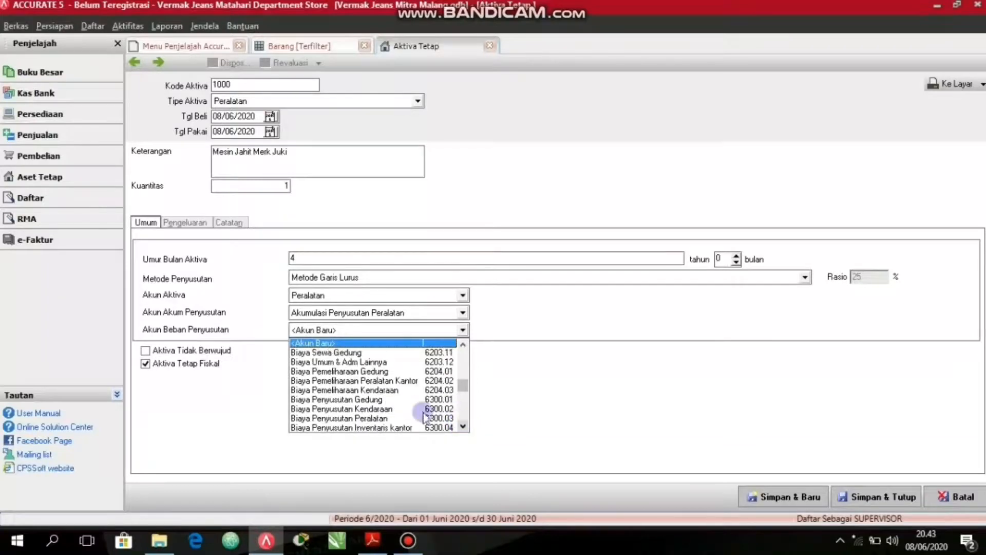
click(368, 418)
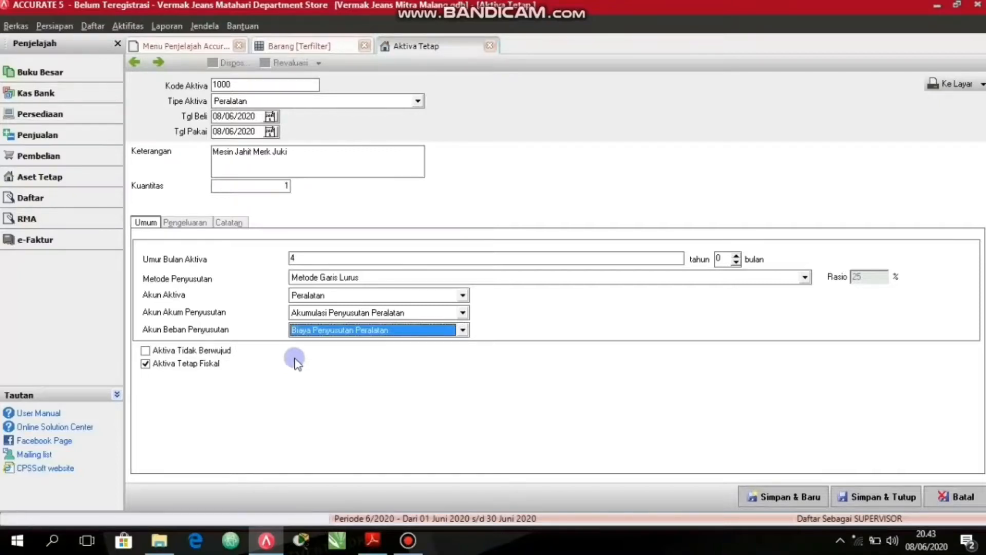
Start a new account from the first expenditure line of the asset and set its account type to Aktiva Tetap.
click(184, 224)
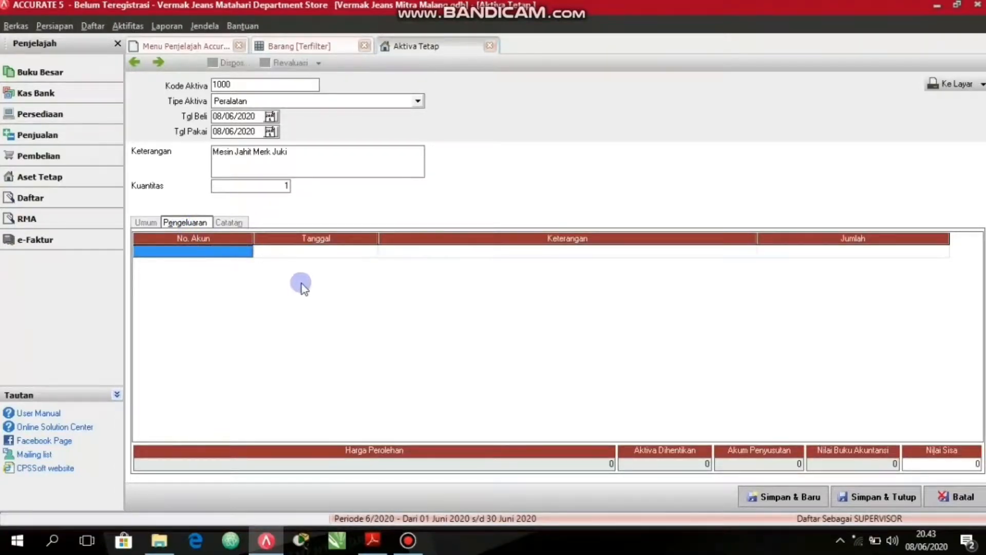
click(211, 250)
click(247, 252)
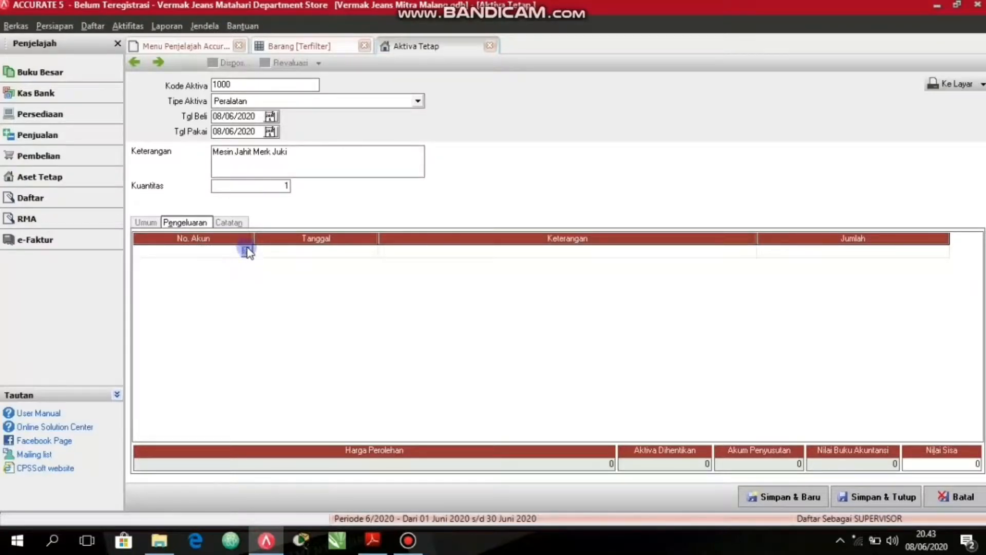
click(246, 251)
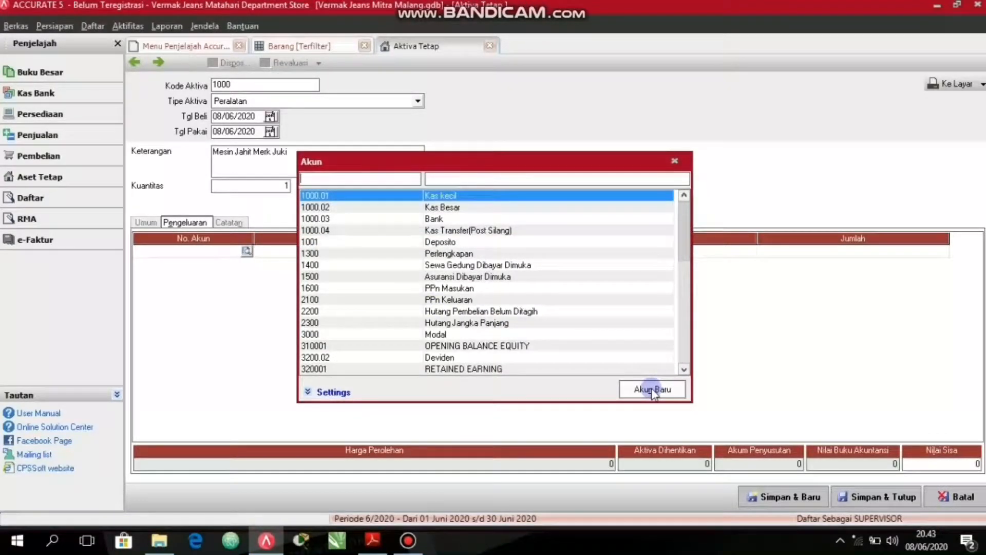
click(650, 389)
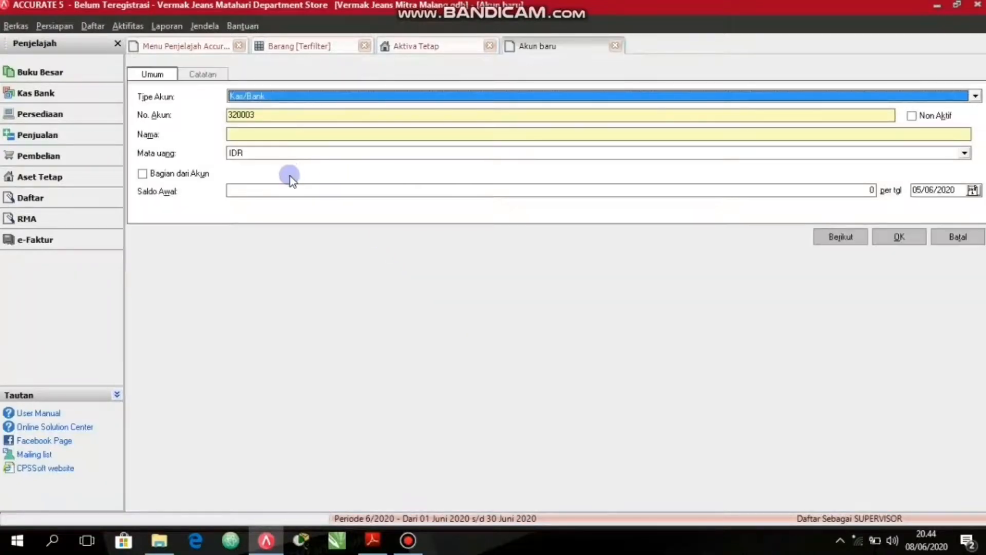
click(282, 96)
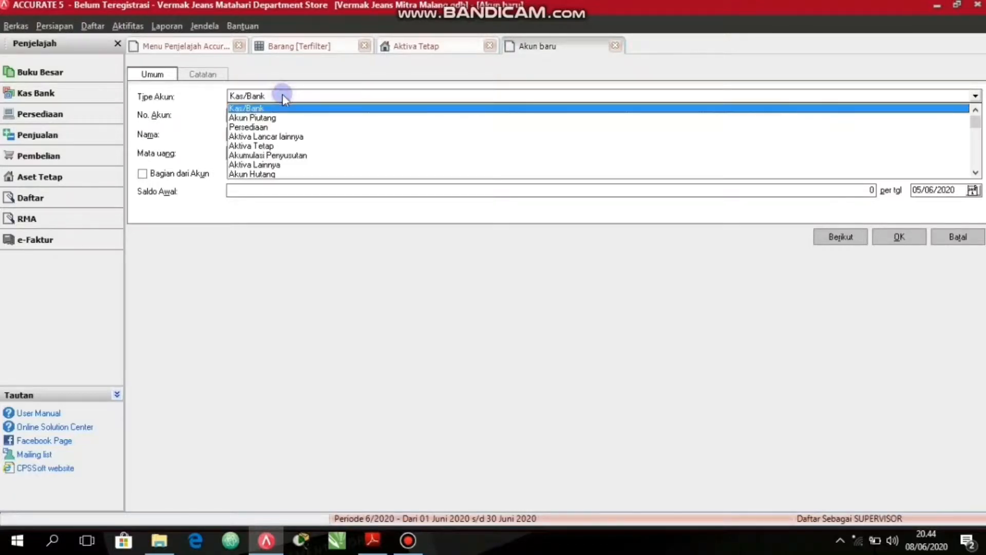
click(266, 146)
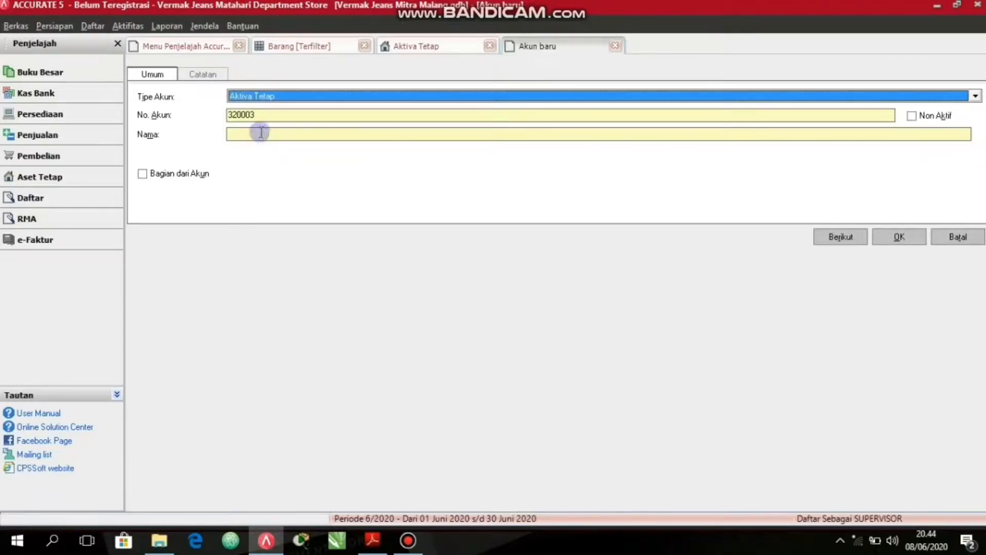
Name the new account "Aktiva Tetap" and save it into the asset's expenditure line.
click(258, 131)
text(Aktiv)
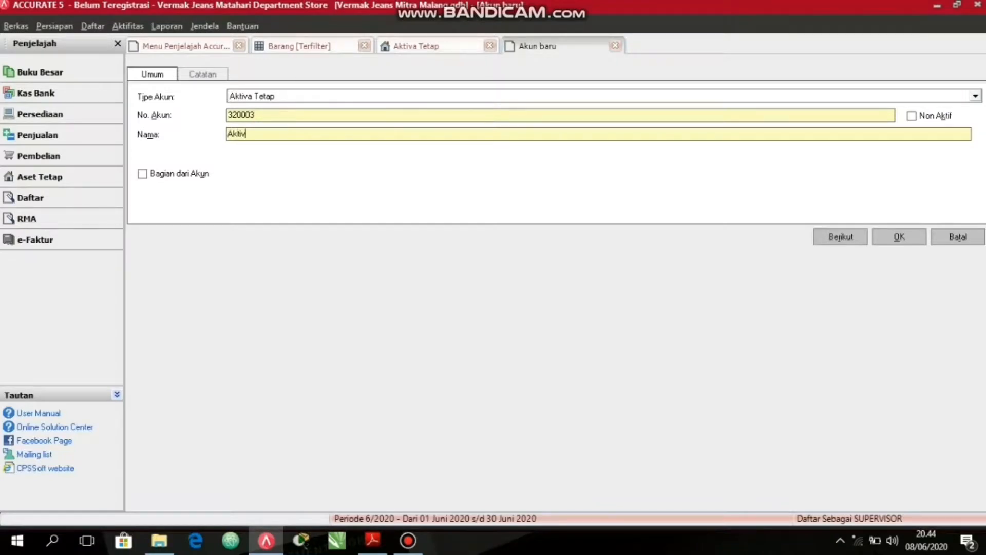
text(a Tetap)
click(201, 74)
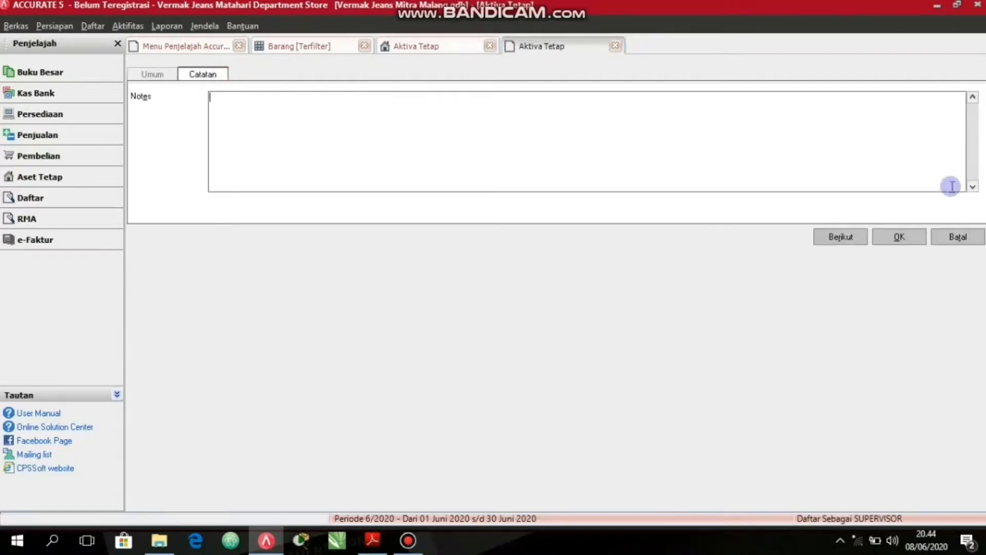
click(144, 74)
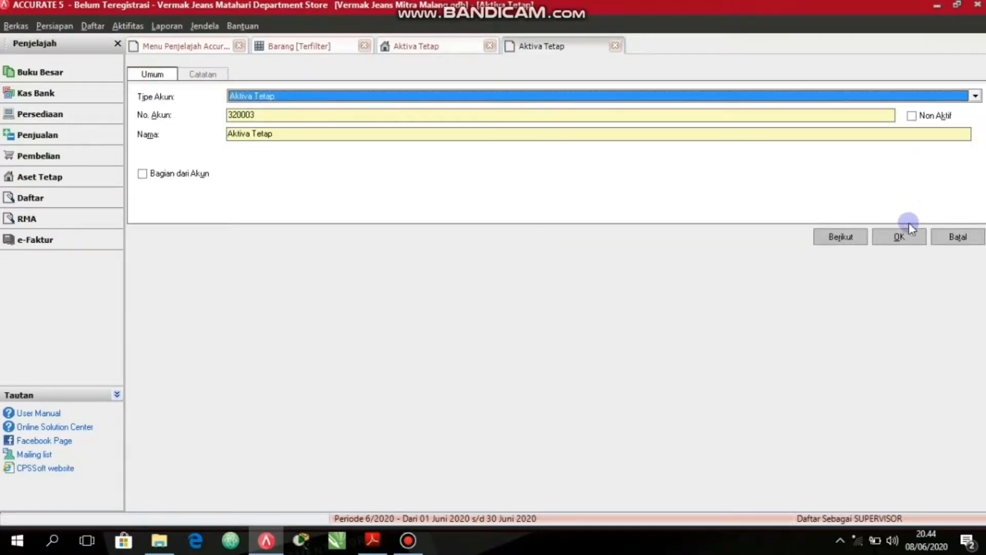
click(902, 239)
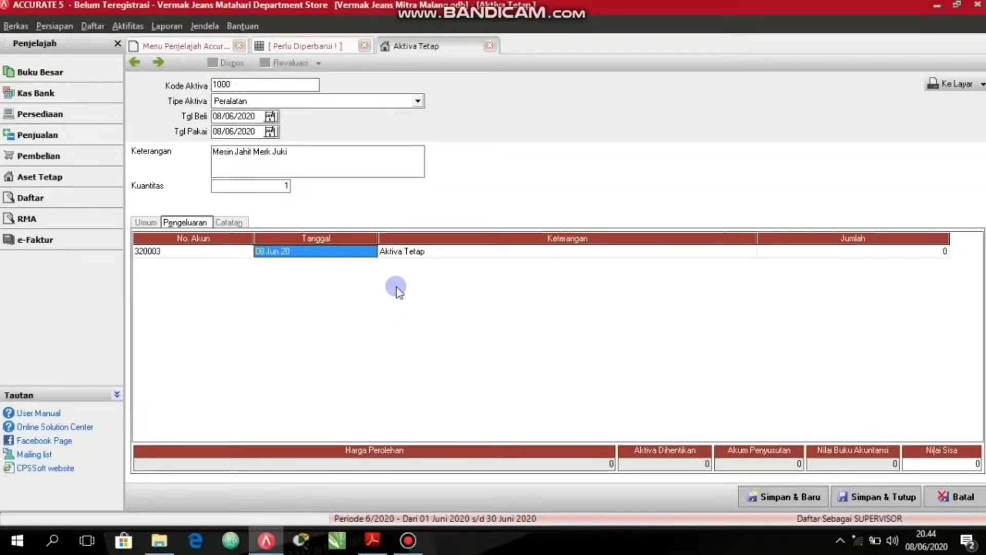
Set the amount of the Aktiva Tetap expenditure line to 3500000.
click(799, 251)
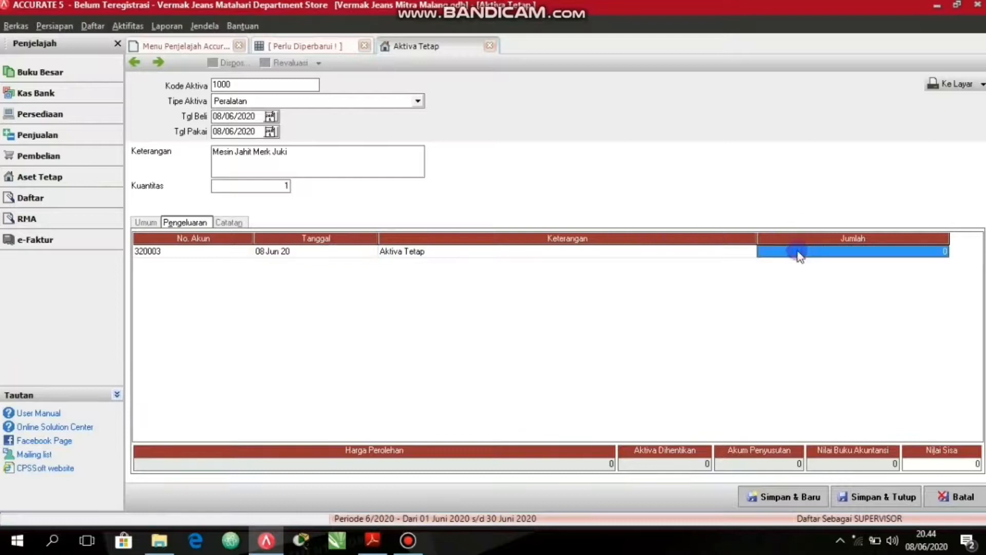
click(799, 251)
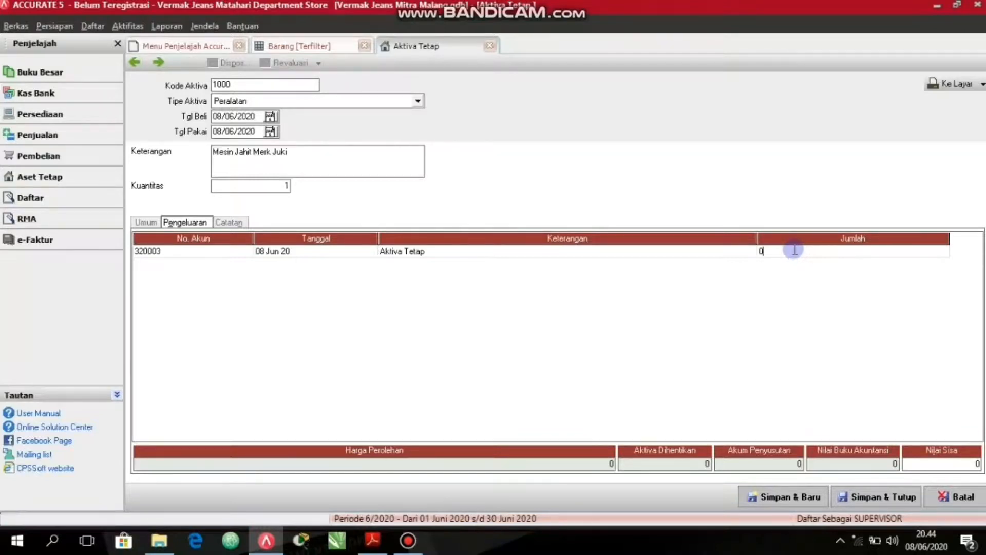
text(3500000)
click(717, 256)
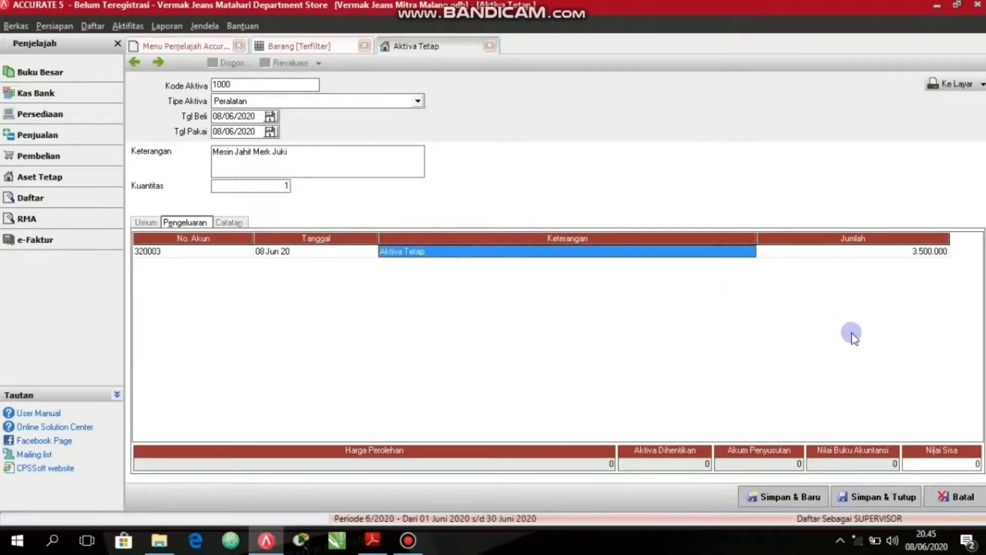
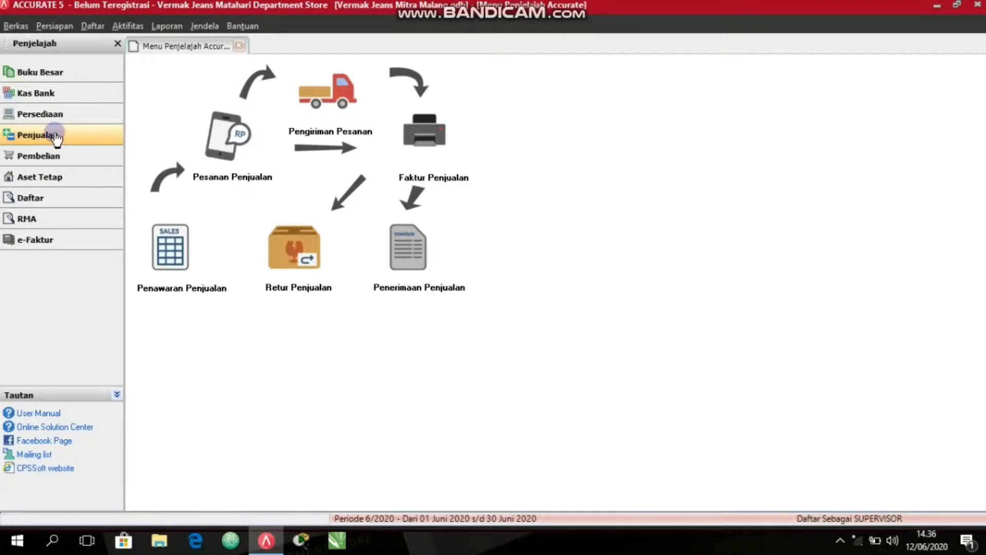
Start a new sales invoice for the customer Pelanggan Umum.
click(438, 141)
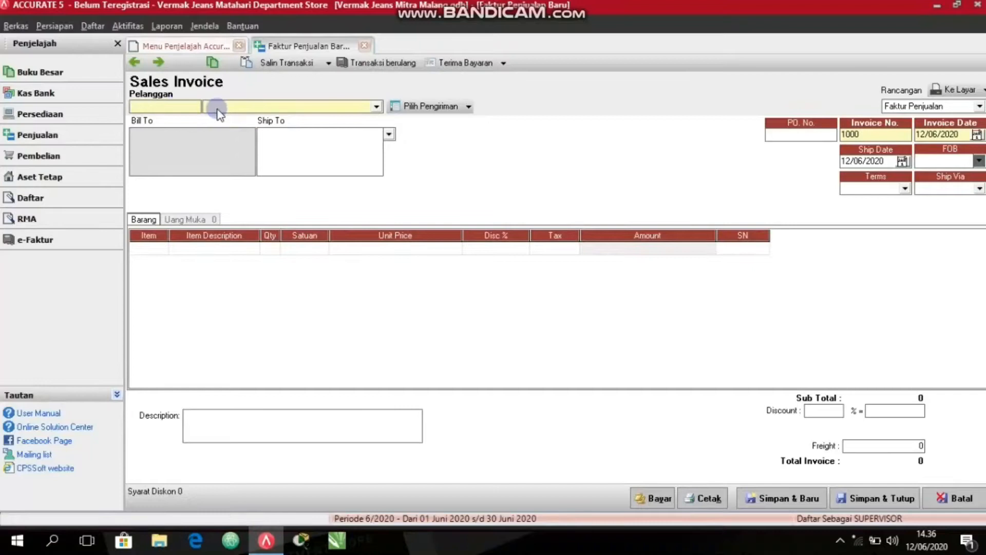
click(268, 106)
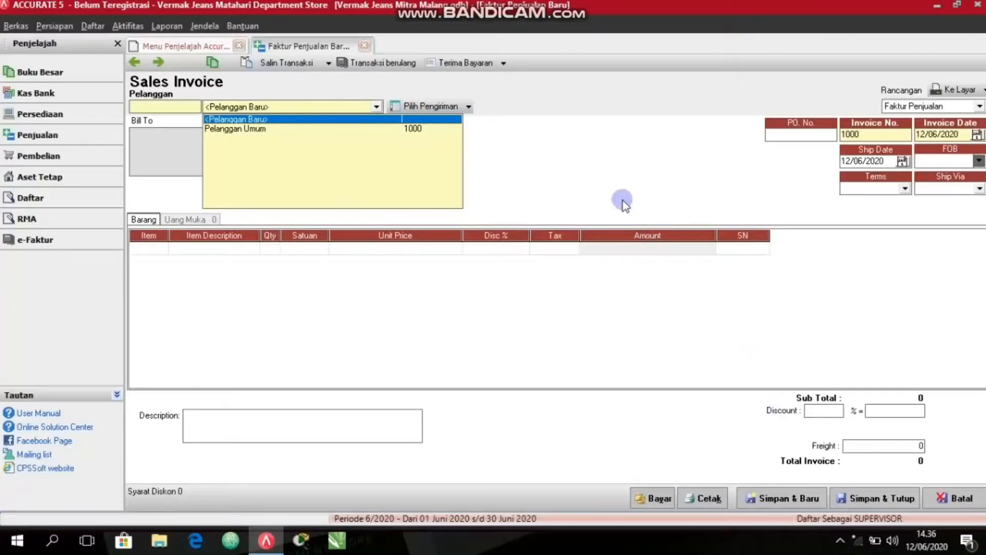
click(327, 129)
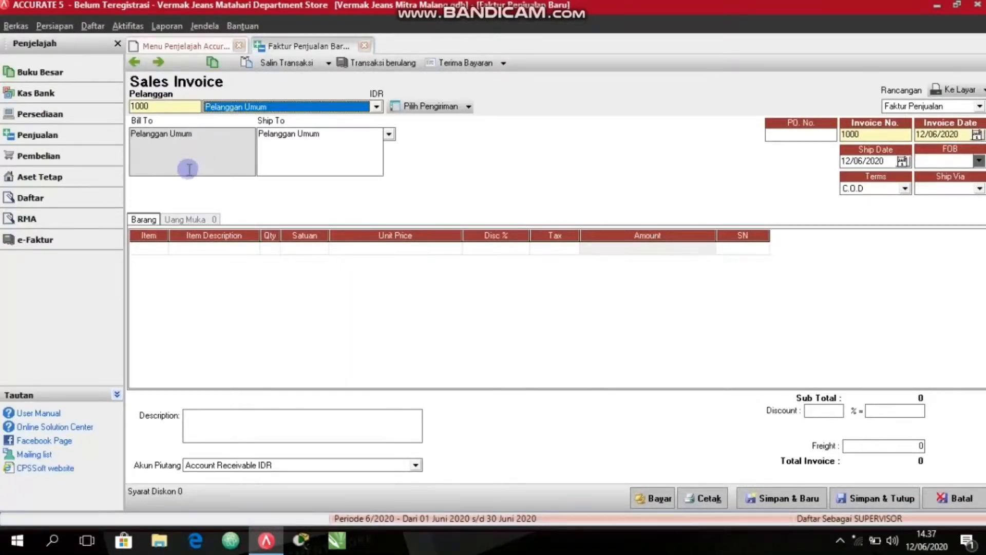
Add item MDS001 Potong Bawah Celana to the invoice with quantity 1 and open the invoice's payment receipt.
click(157, 250)
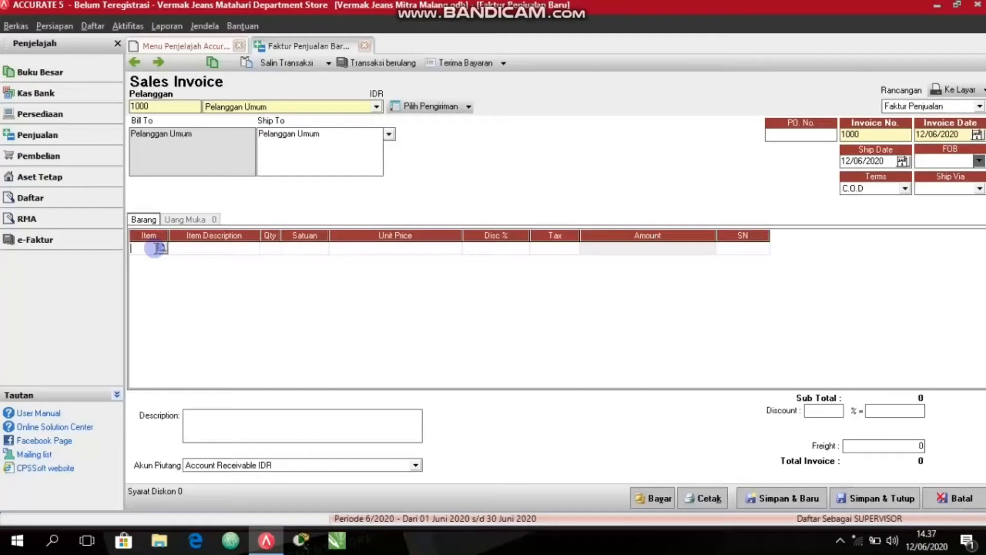
click(160, 248)
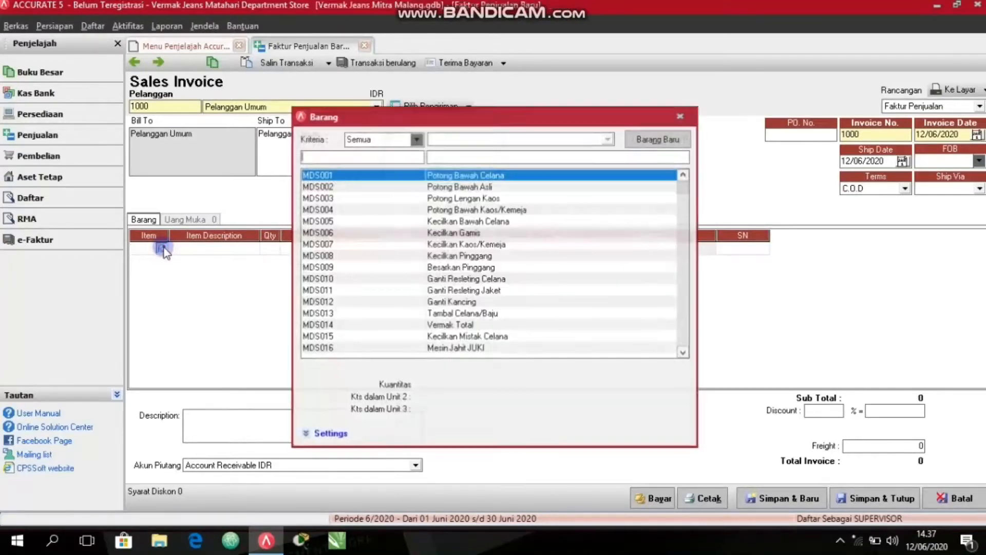
click(477, 176)
double_click(477, 176)
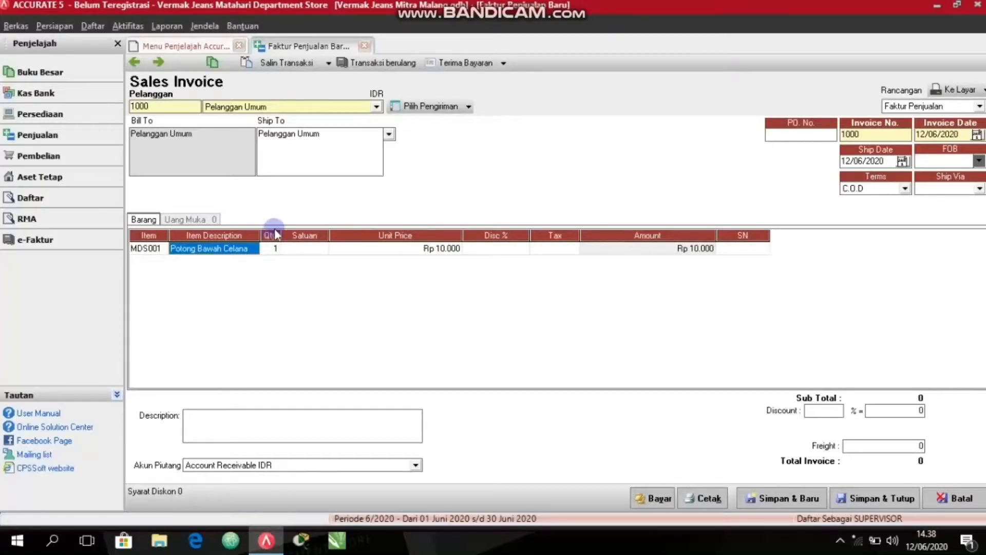
click(275, 249)
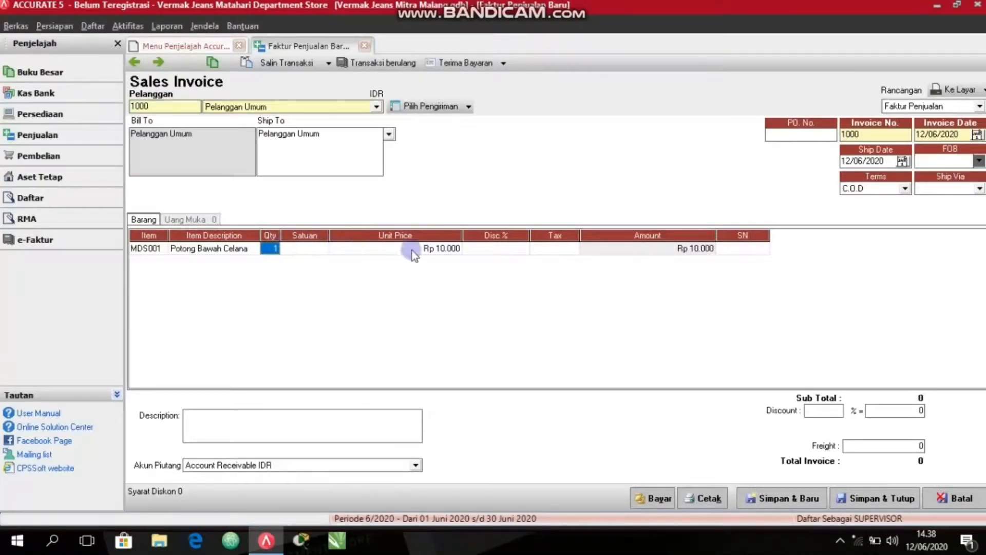
click(652, 502)
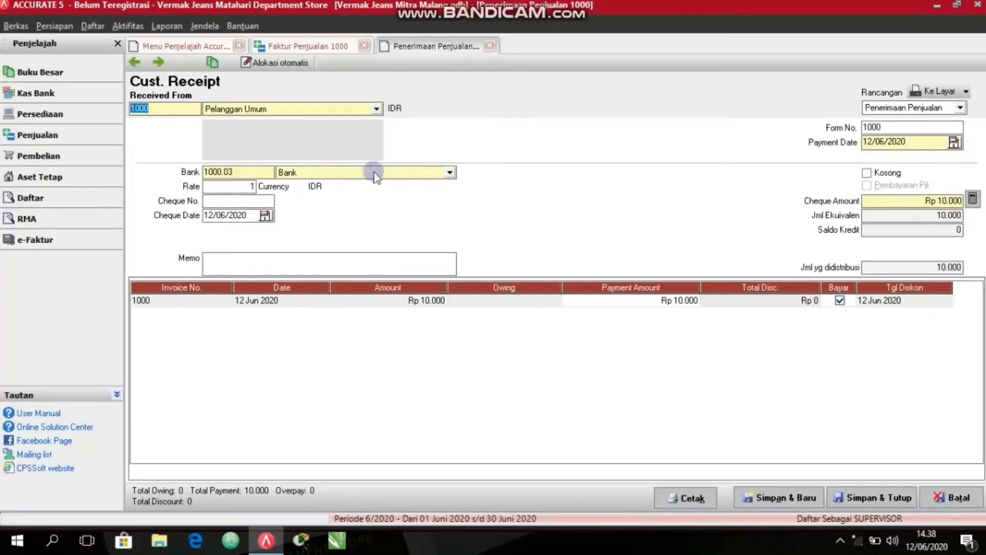
Create a new account of type Kas/Bank named "Tunai" in the account list and save it.
click(40, 74)
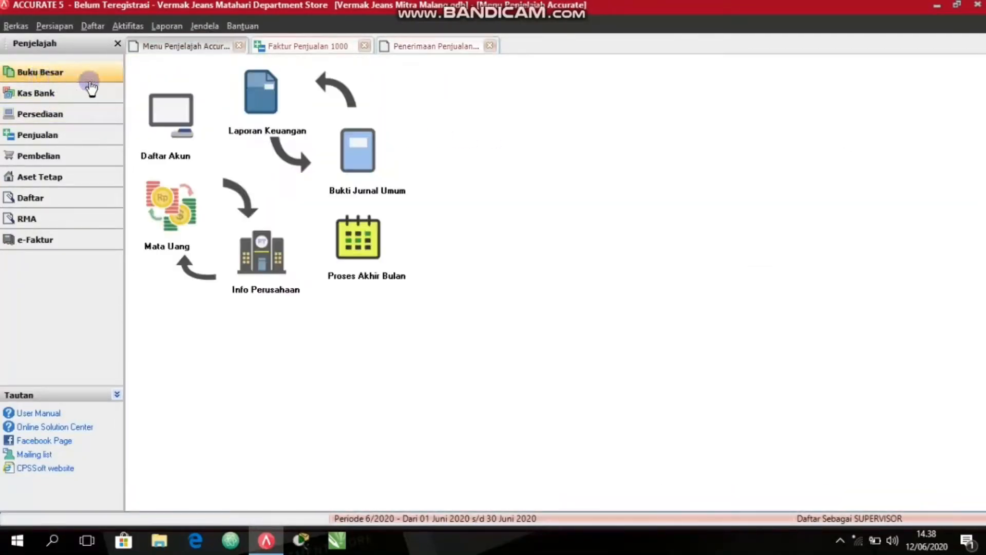
click(176, 133)
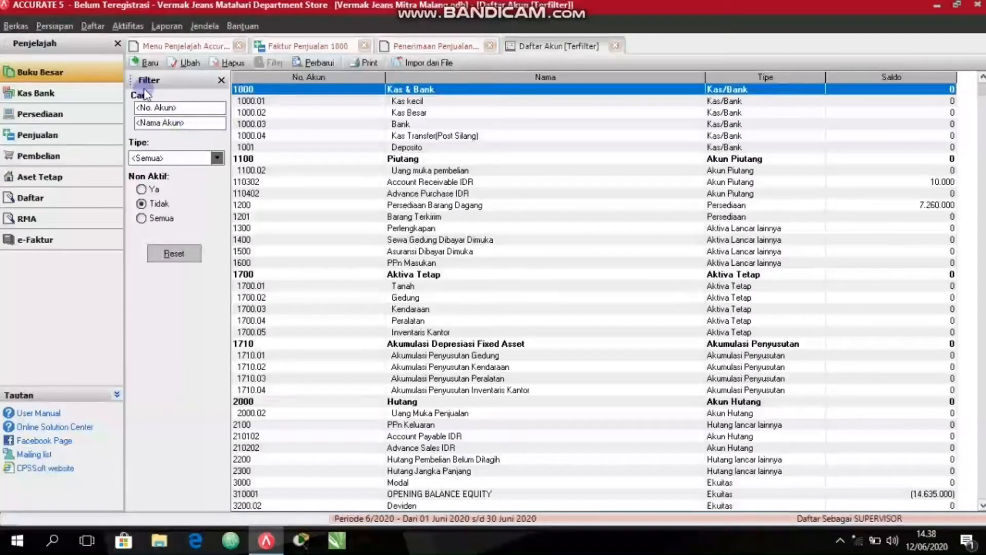
click(137, 63)
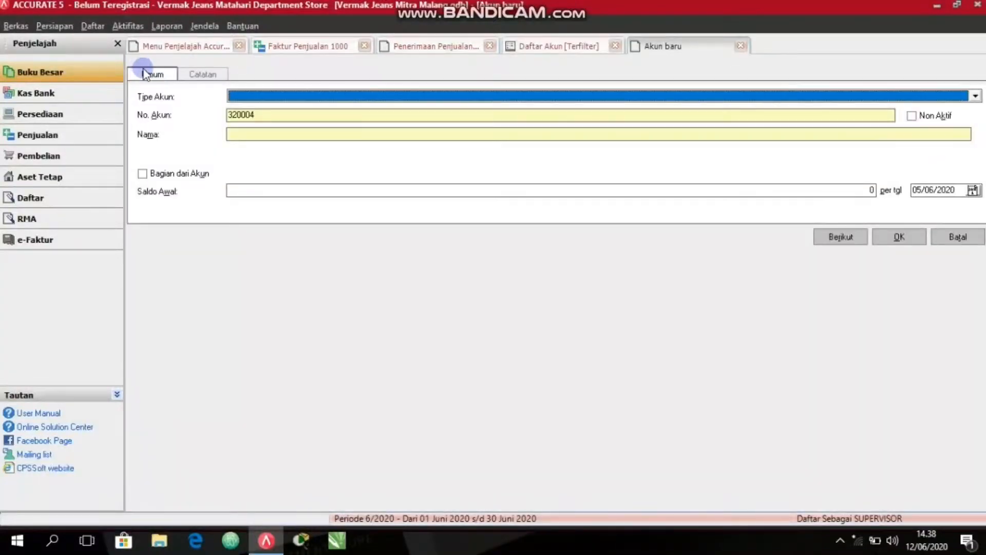
click(284, 97)
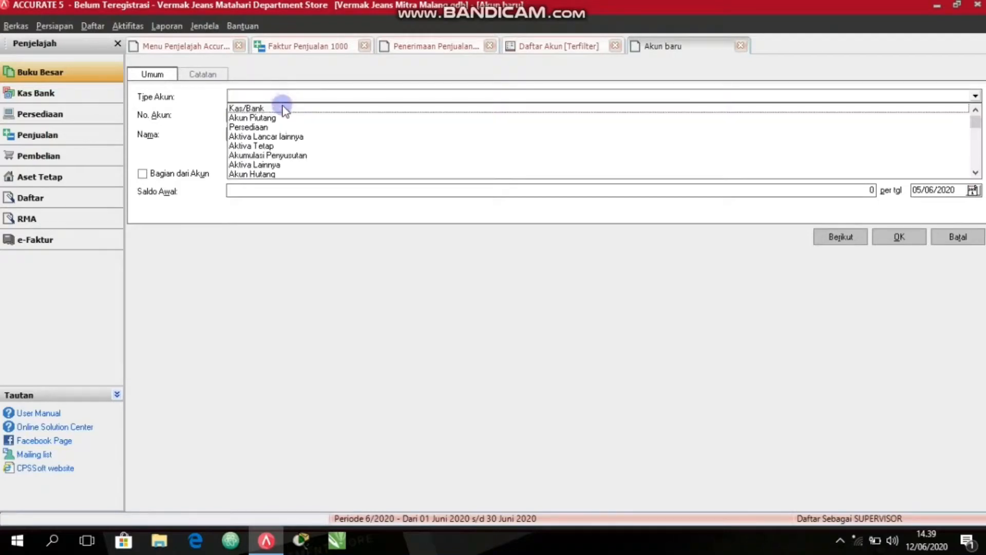
click(282, 106)
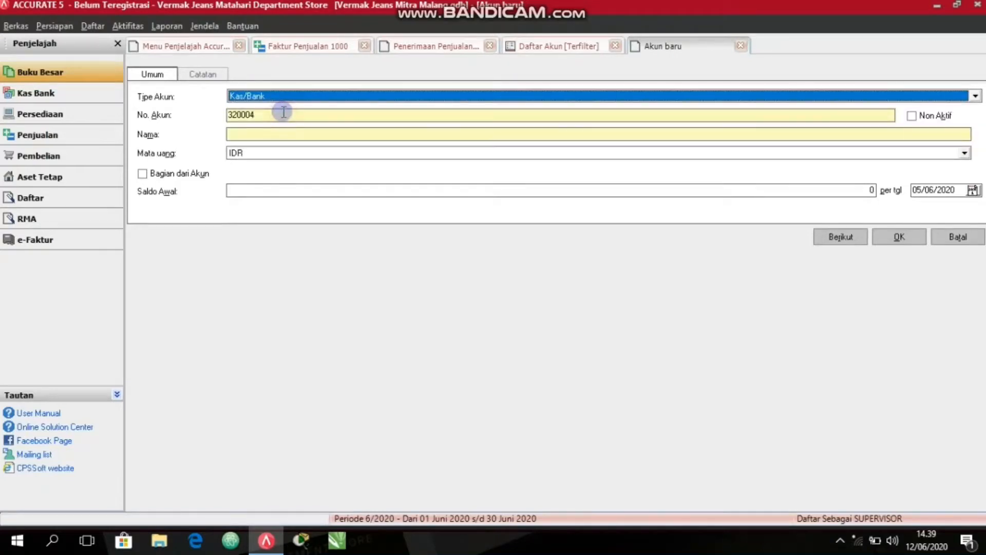
click(270, 136)
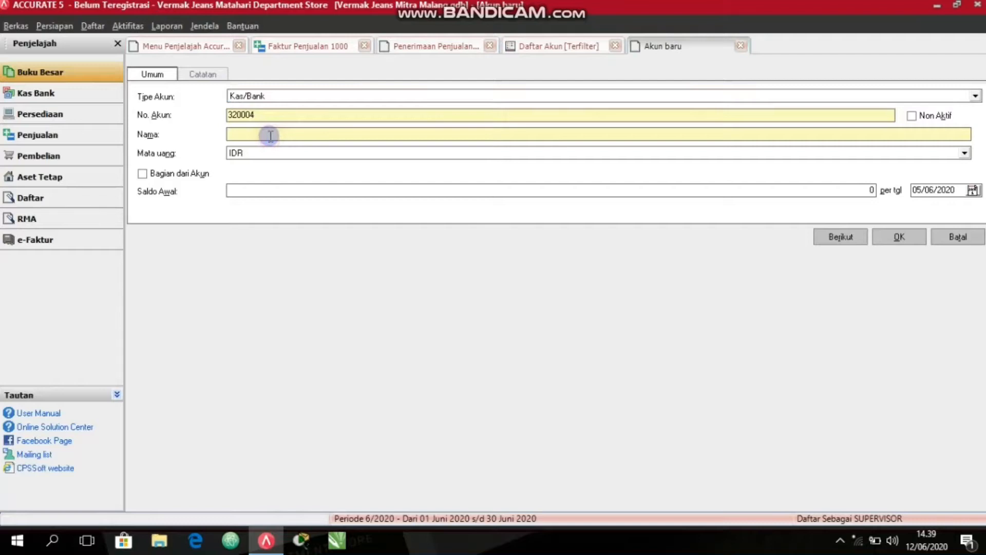
text(Tunai)
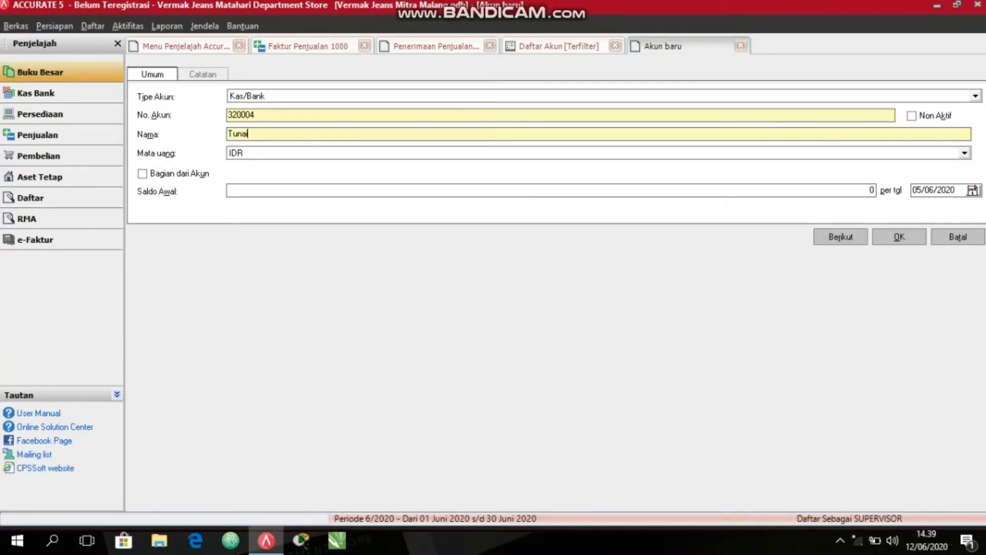
click(892, 238)
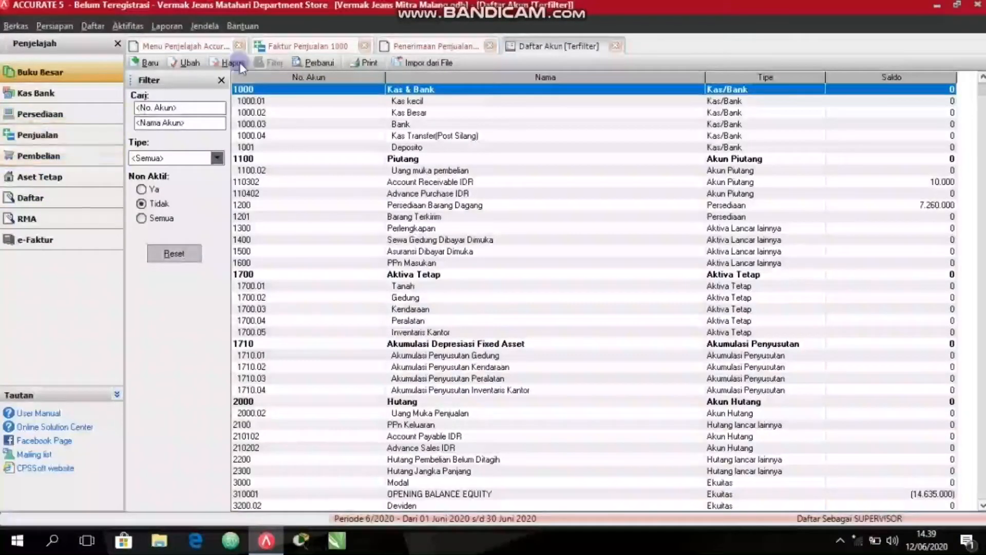
Set the bank account of the customer receipt to Tunai, then save and close the receipt.
click(420, 47)
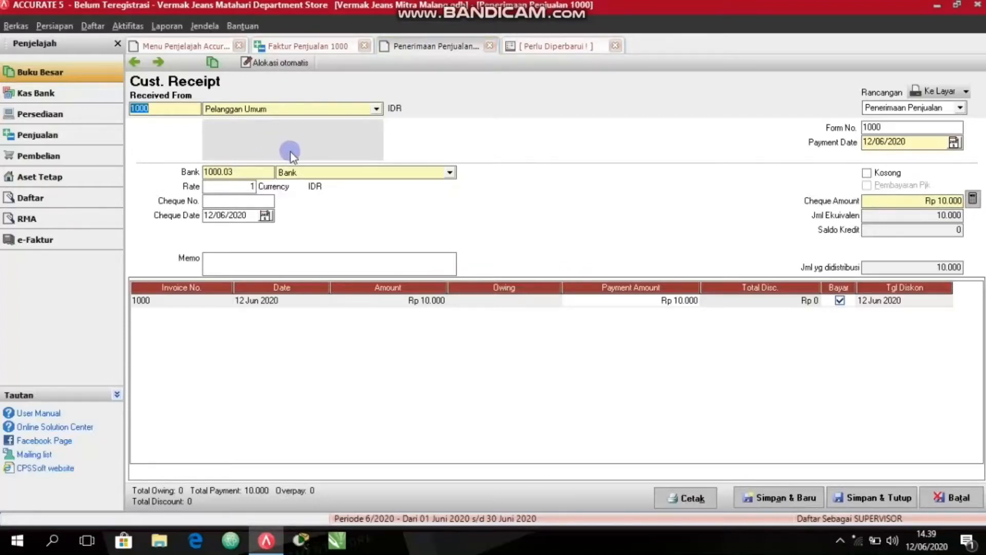
click(389, 176)
click(300, 242)
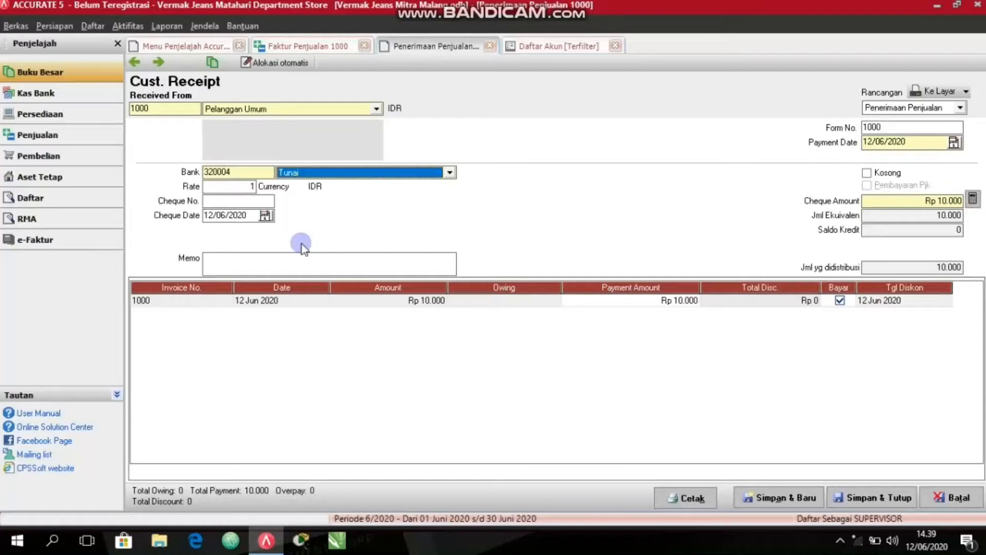
click(861, 502)
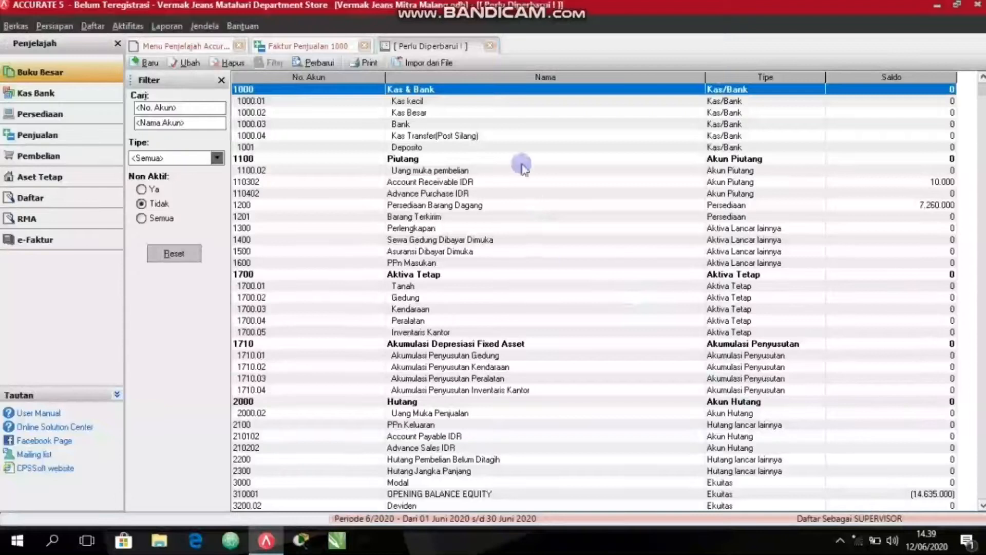
Close the account list, return to sales invoice 1000 and save and close it.
click(490, 46)
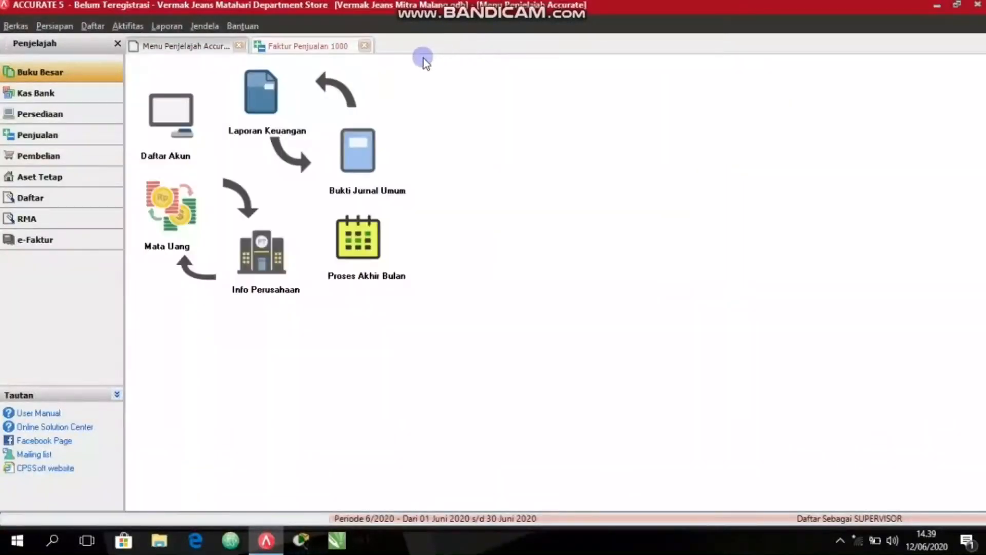
click(288, 46)
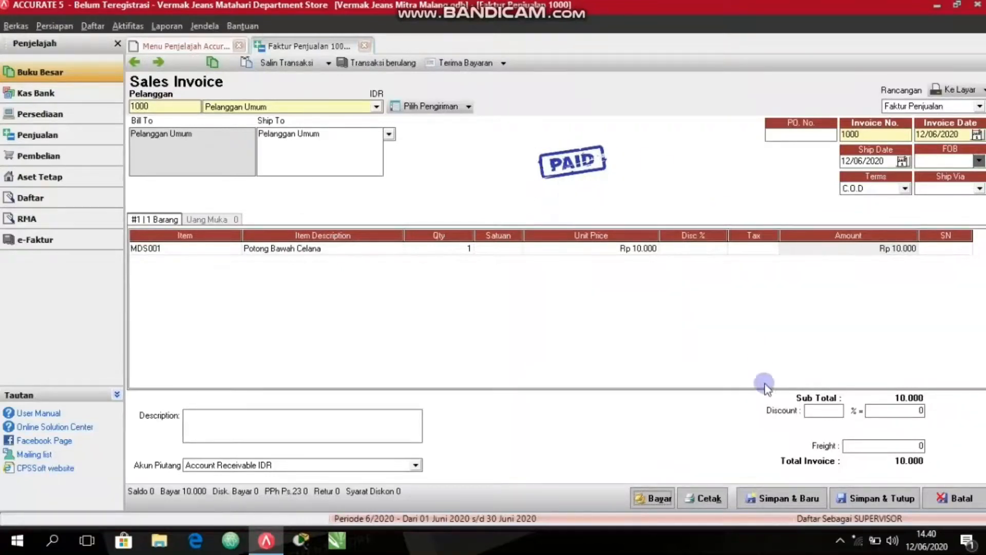
click(865, 501)
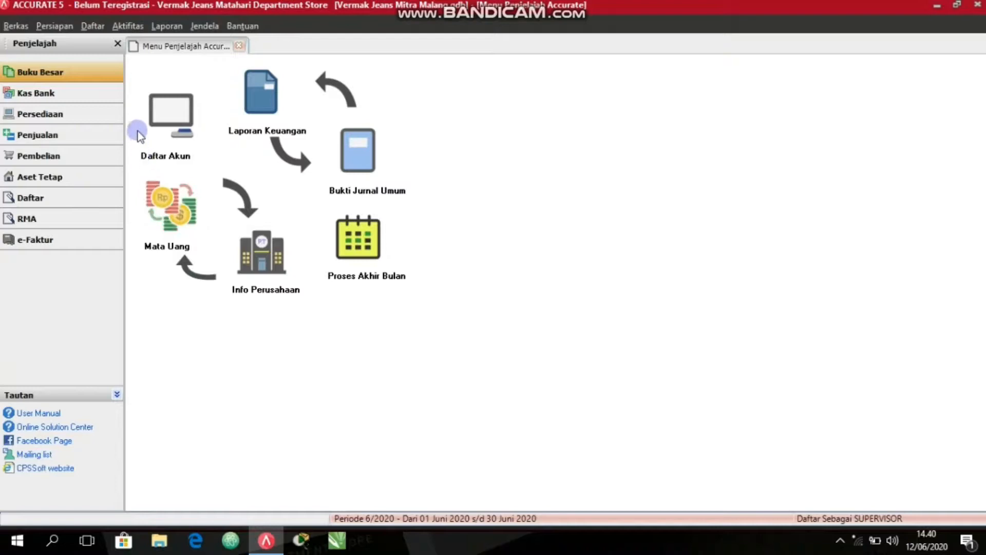
Reopen the previous sales invoice from a new invoice form to check its payment status, then close it.
click(56, 136)
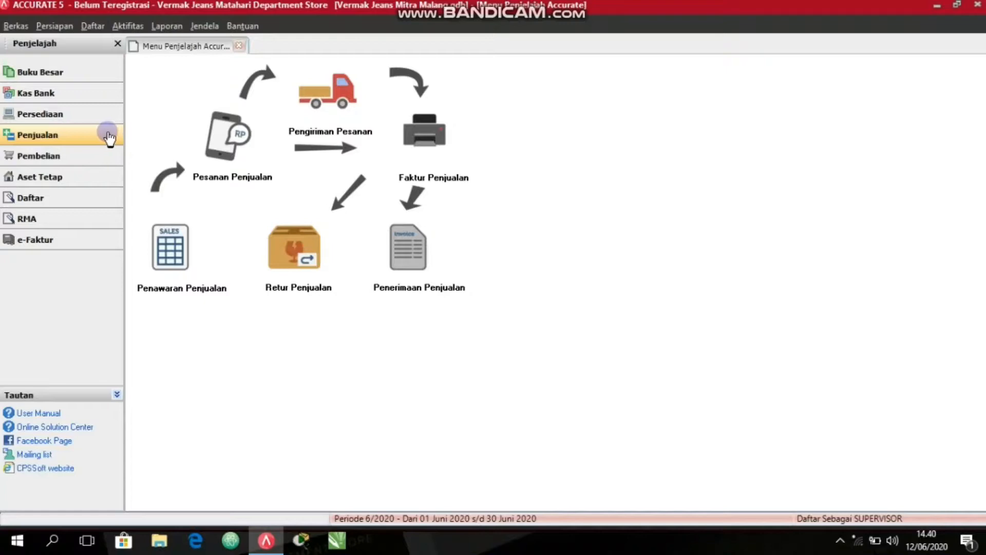
click(416, 144)
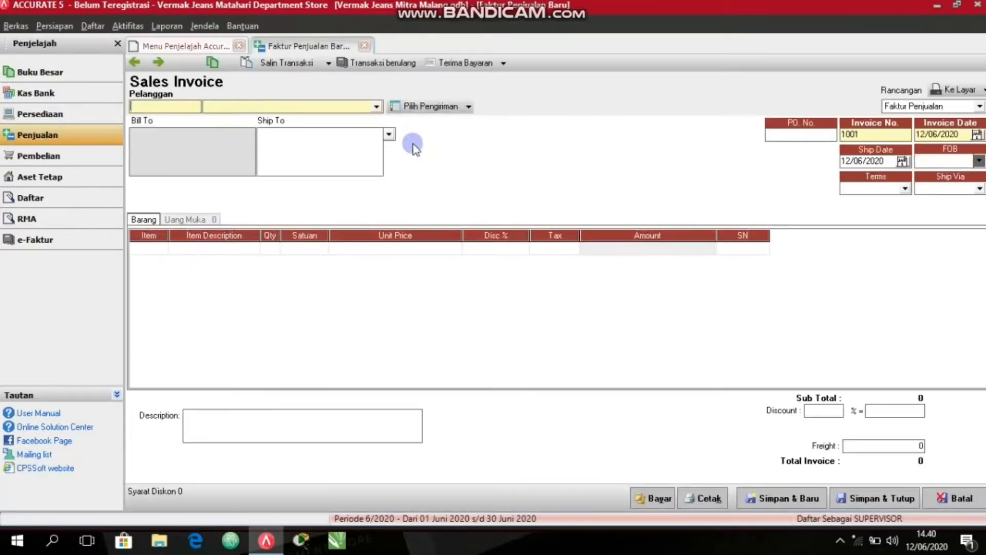
click(137, 62)
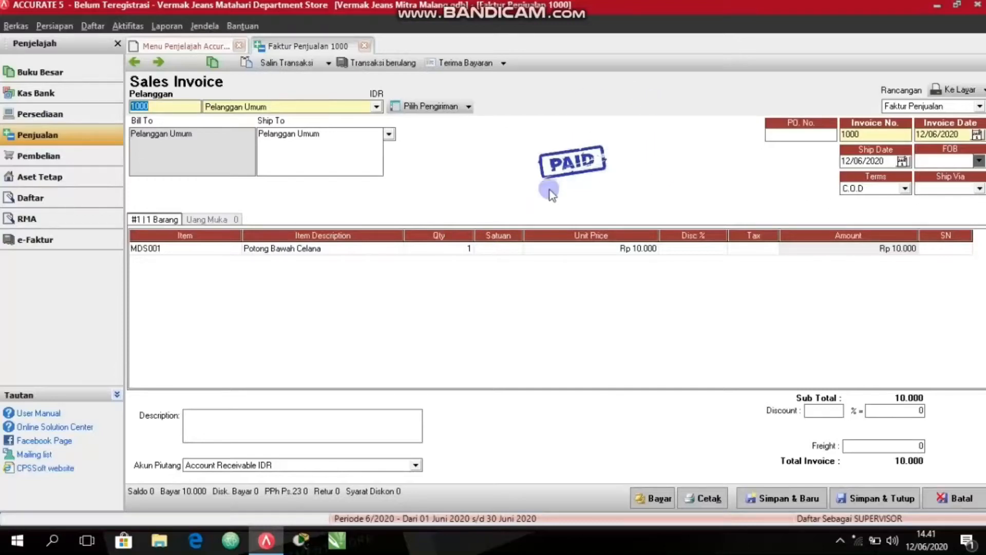
click(859, 499)
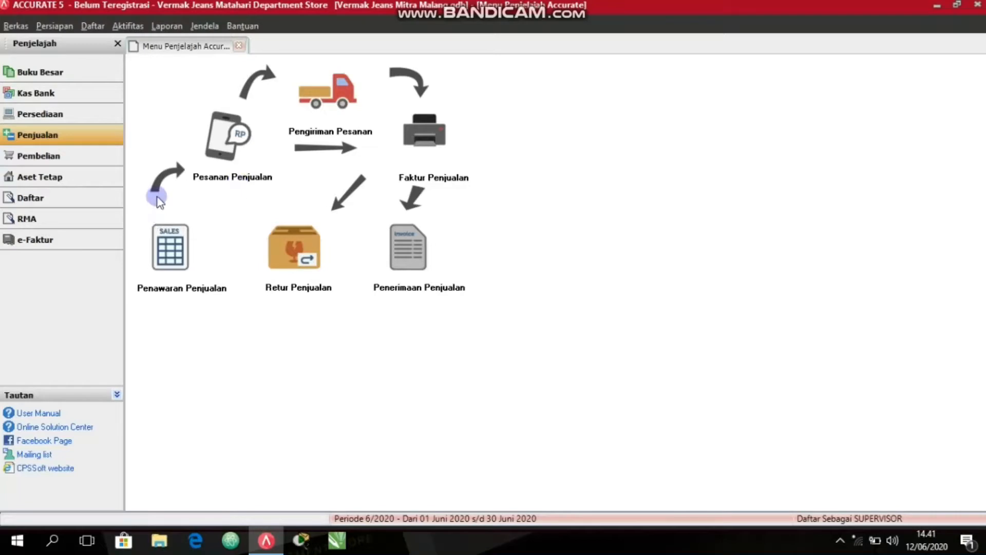
Start a new sales order for the customer Pelanggan Umum.
click(232, 138)
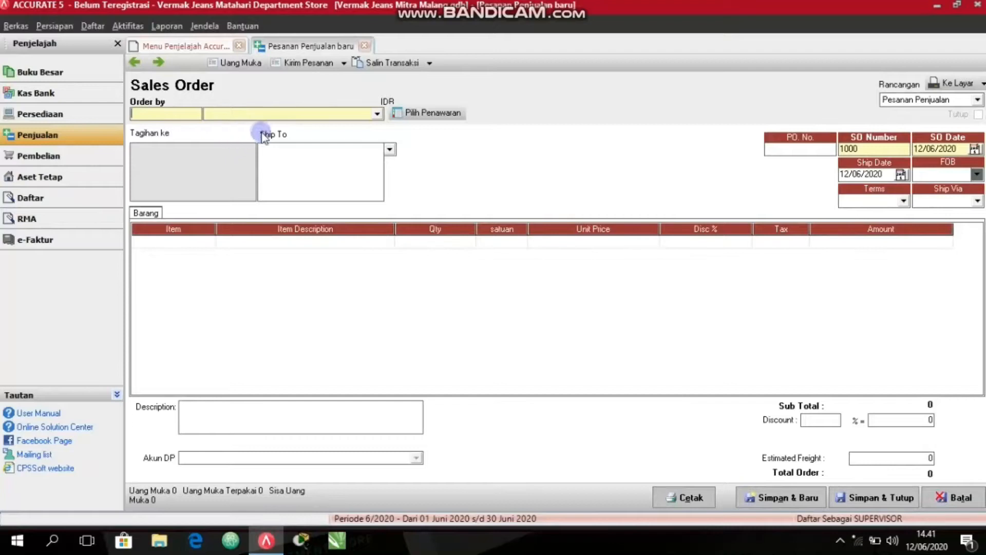
click(263, 114)
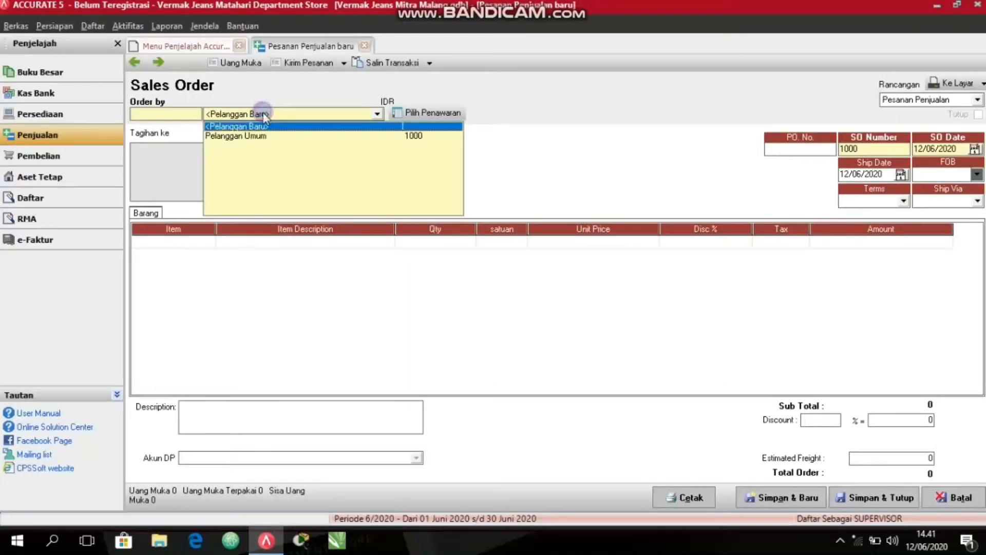
click(271, 137)
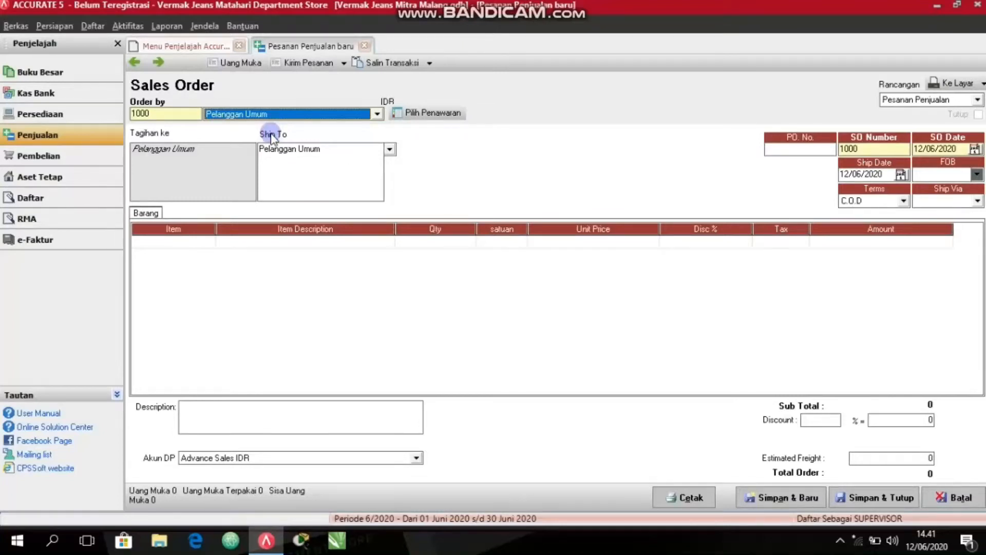
click(137, 239)
Set the ship date of the sales order to 27/04/2020.
drag(869, 175, 844, 177)
click(858, 176)
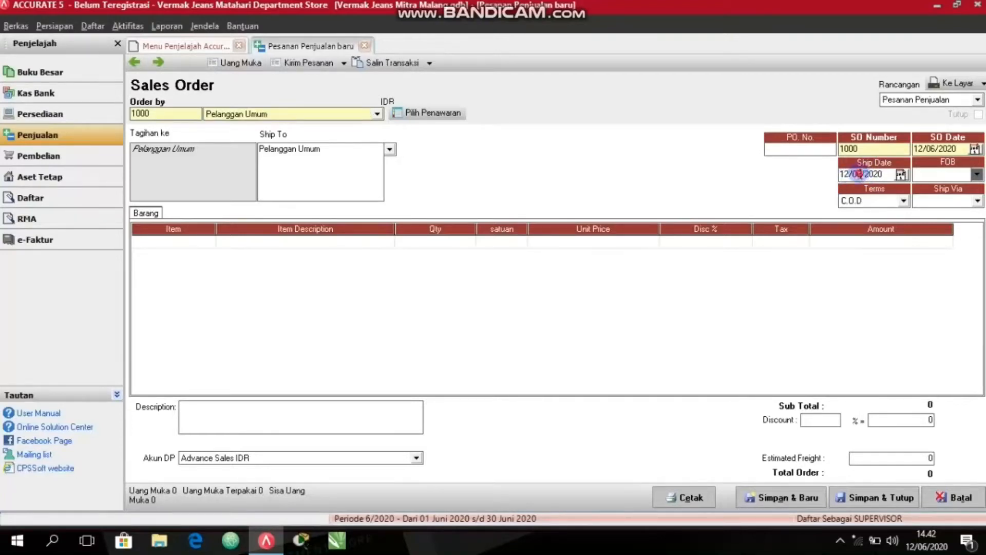
text(4)
key(Left)
key(Left)
key(Left)
key(Left)
key(Left)
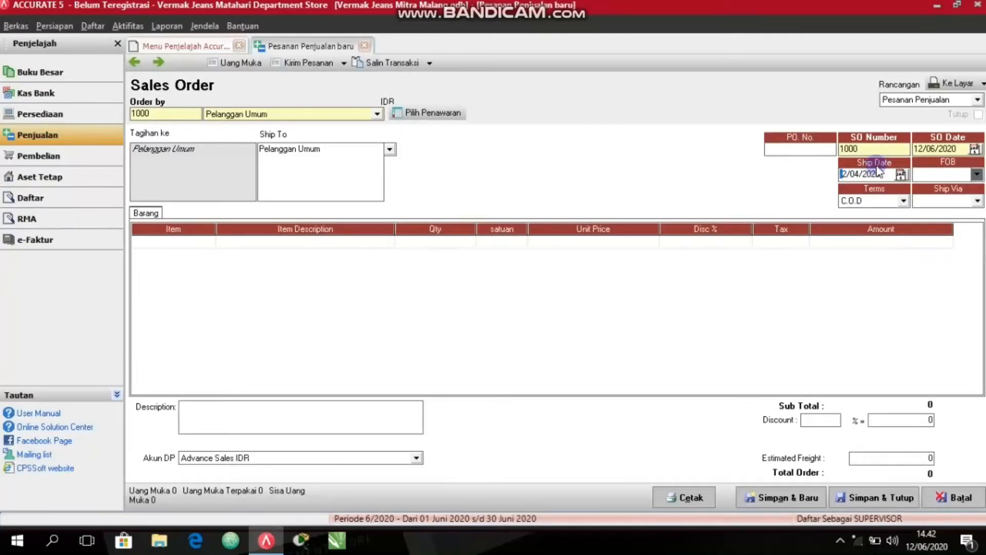
text(27)
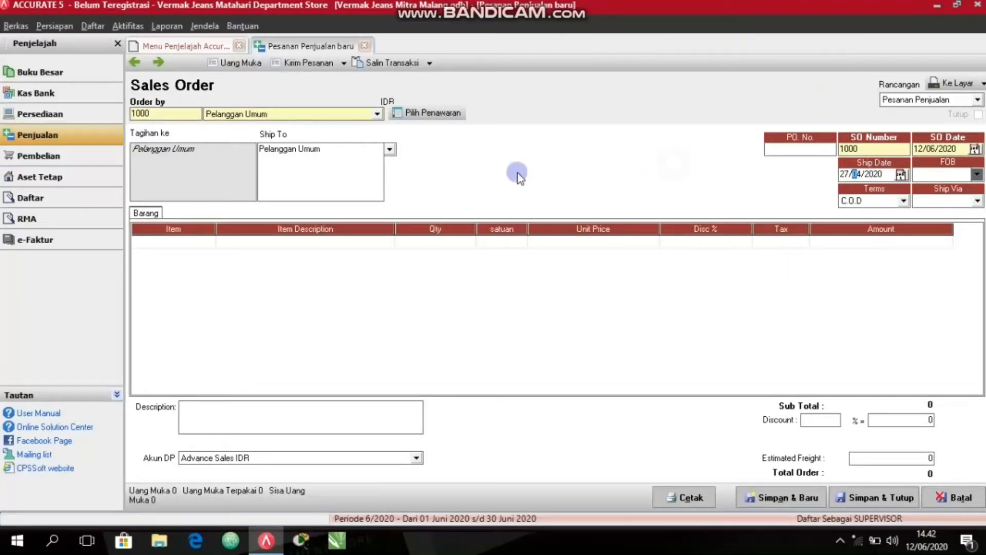
click(275, 188)
Add item MDS006 Kecilkan Gamis to the sales order's first line.
click(149, 242)
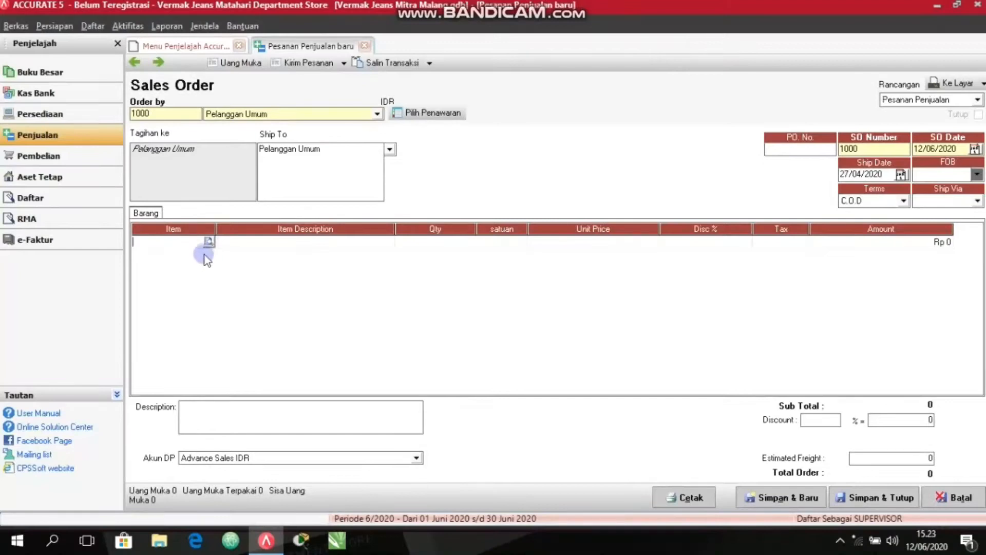
click(208, 241)
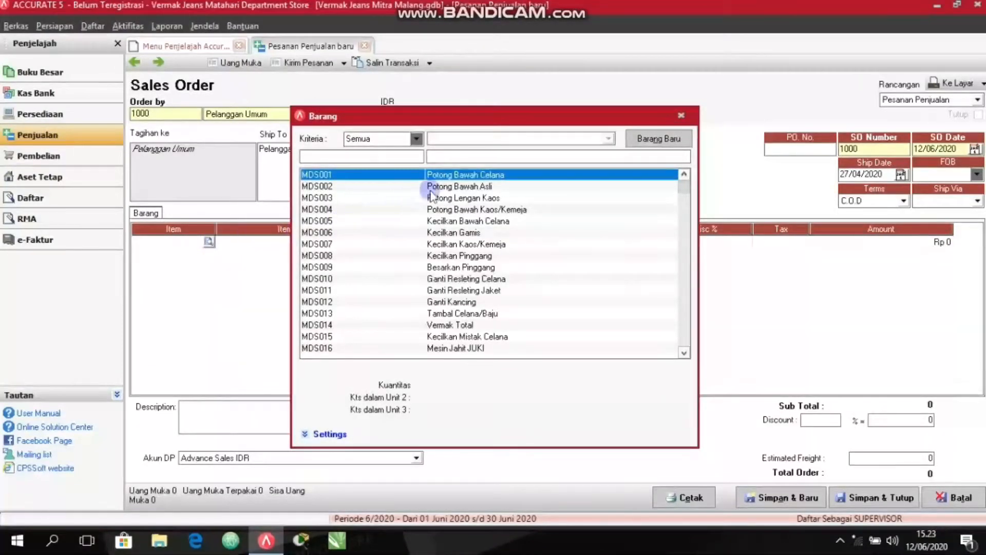
click(470, 235)
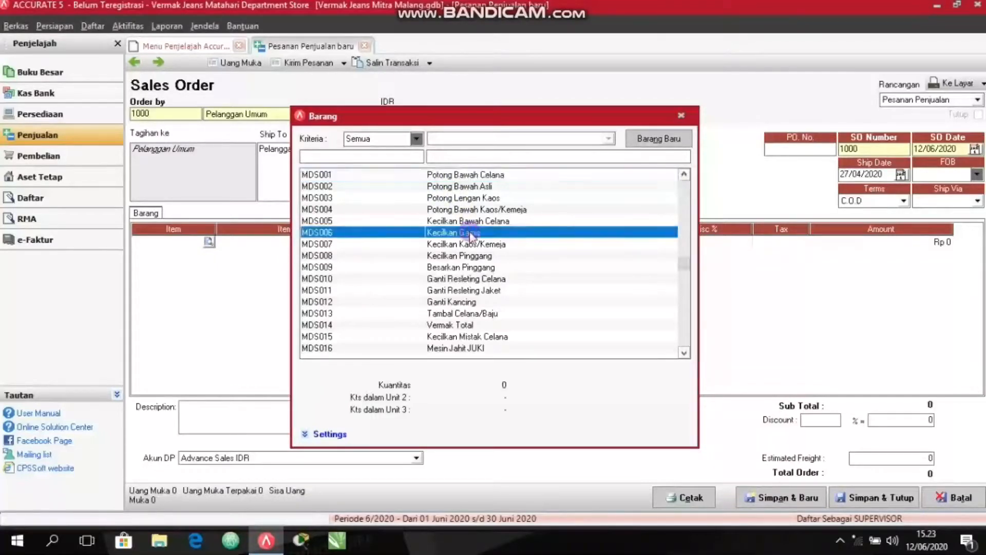
double_click(470, 236)
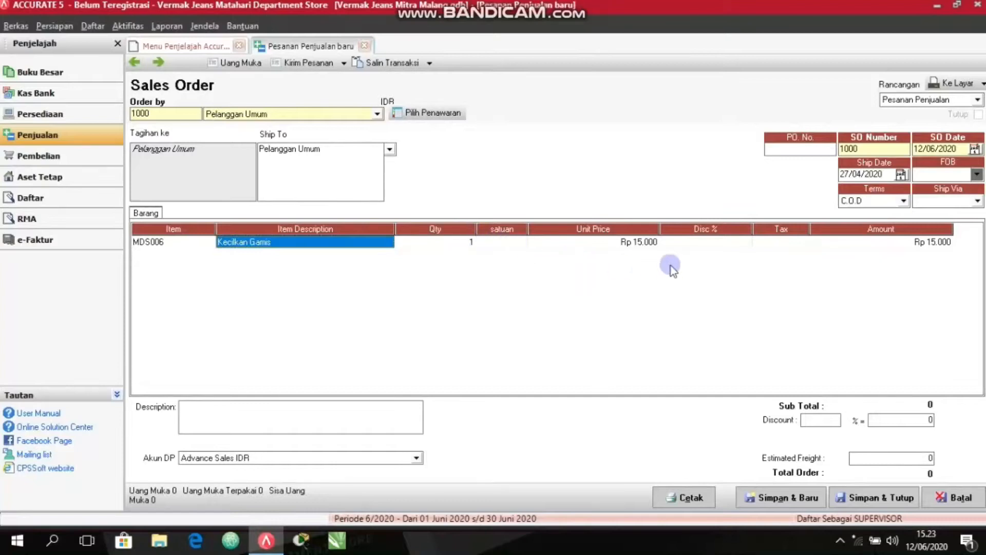
click(627, 242)
Save and close sales order 1000.
click(805, 499)
click(856, 499)
click(855, 498)
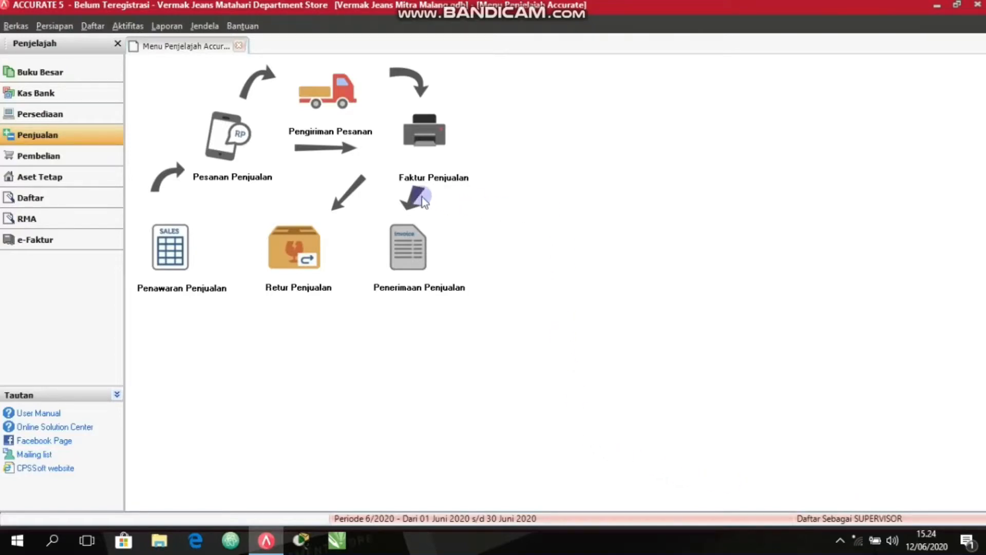
Start a new sales invoice for the customer Pelanggan Umum.
click(424, 139)
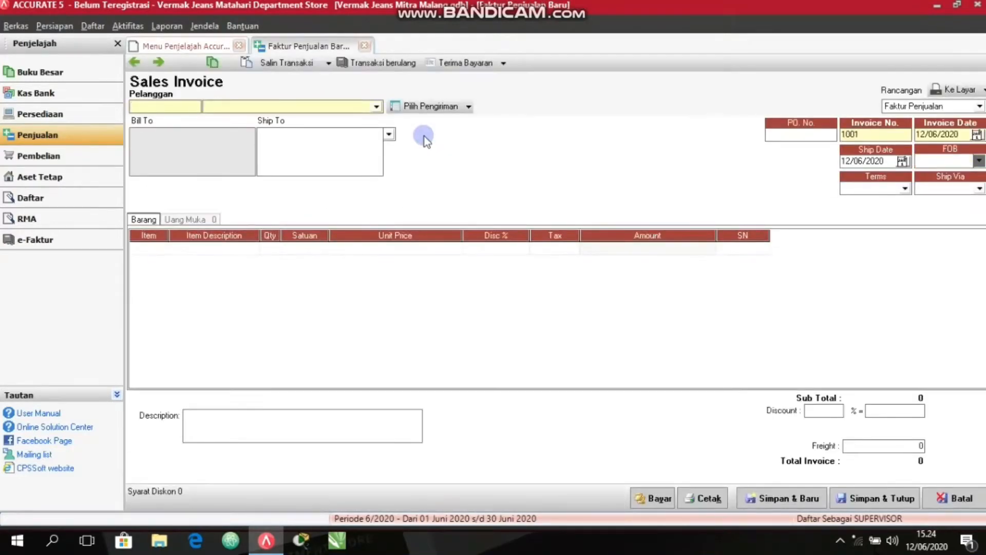
click(376, 106)
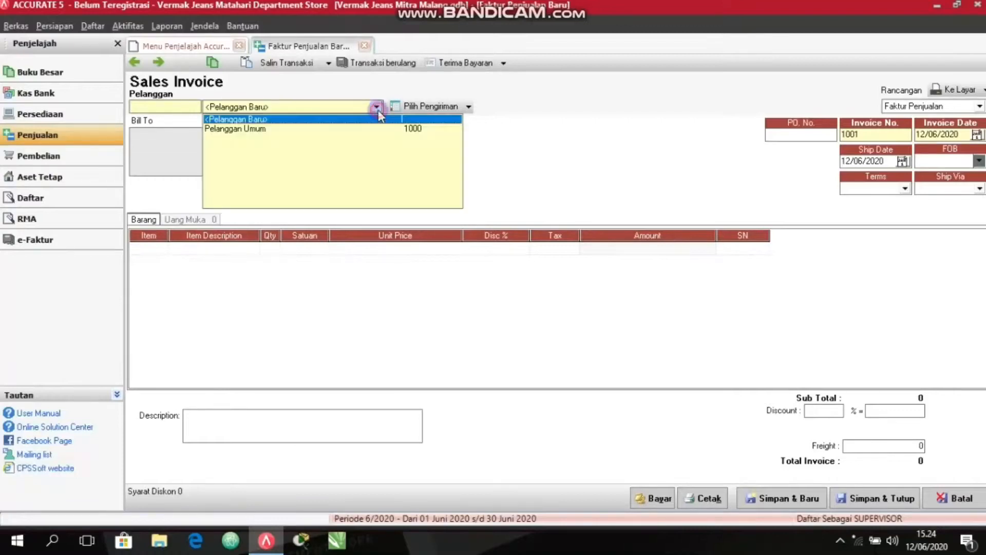
click(348, 128)
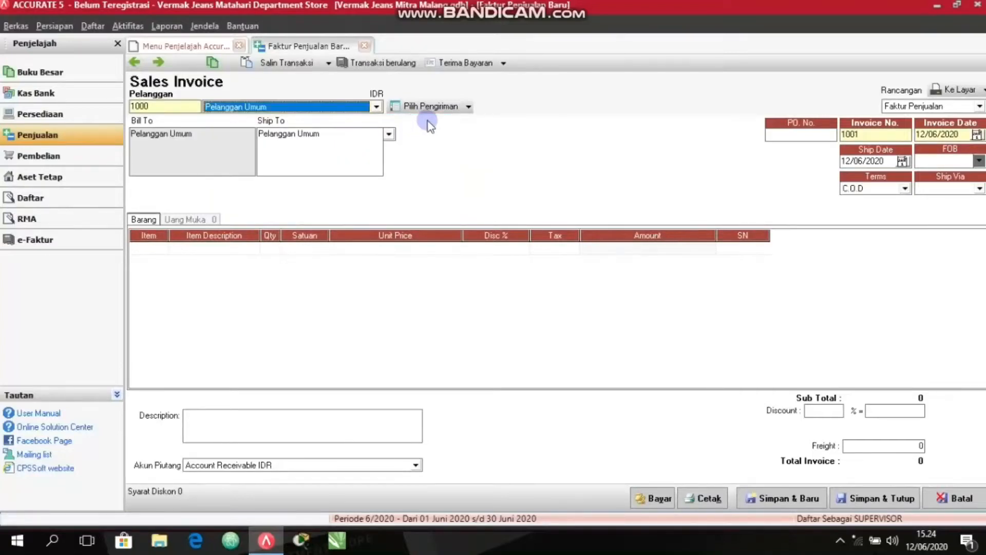
Load sales order 1000 into the invoice as its source order.
click(473, 108)
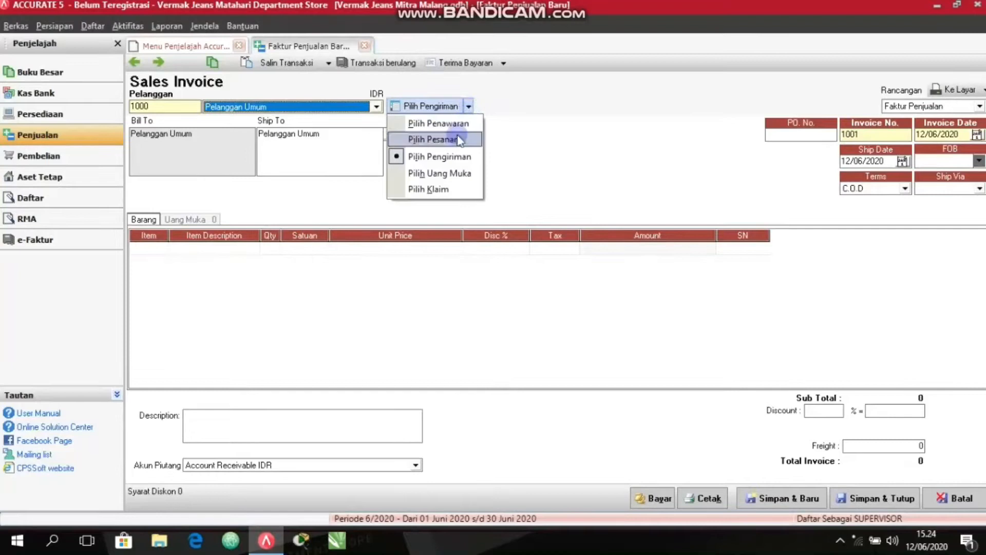
click(441, 138)
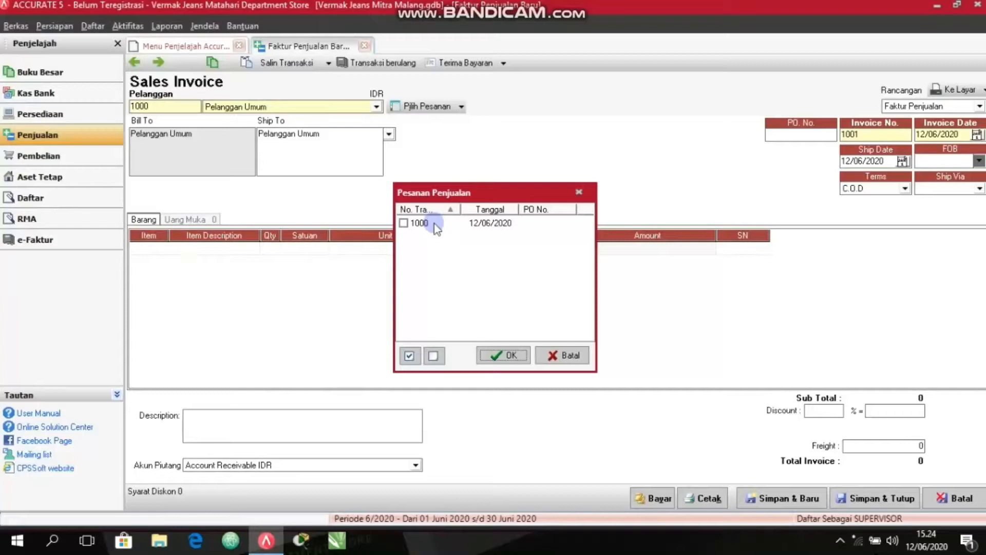
click(422, 231)
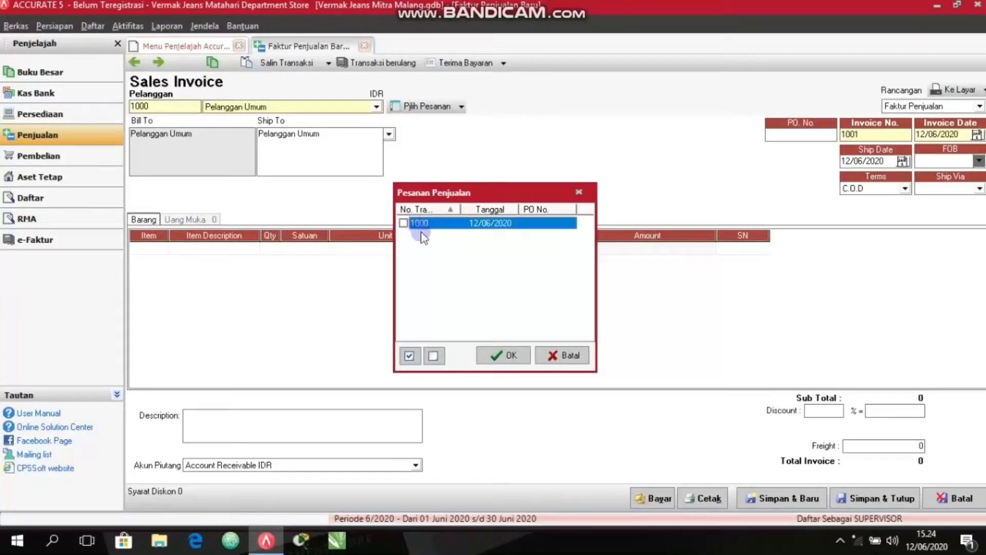
click(404, 223)
click(503, 355)
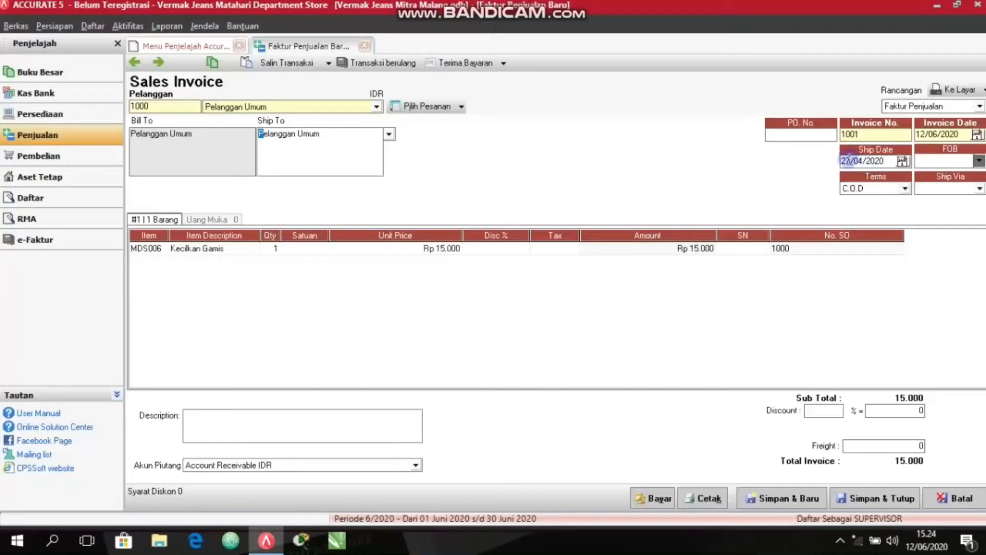
Set the ship date of the sales invoice to 28/04/2020.
click(850, 161)
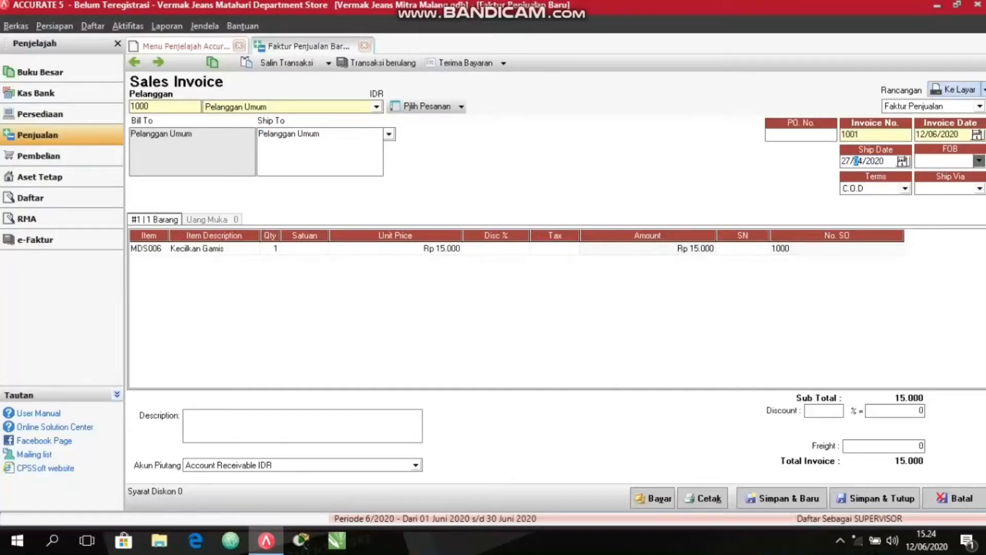
text(8)
click(357, 152)
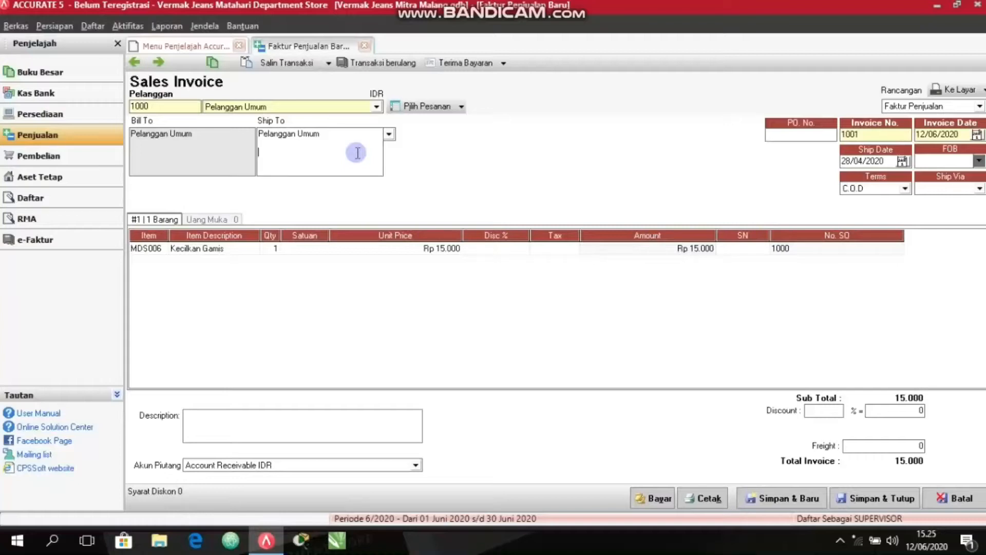
Create a customer receipt from invoice 1001 and set its payment date to 28/04/2020.
click(661, 498)
click(661, 498)
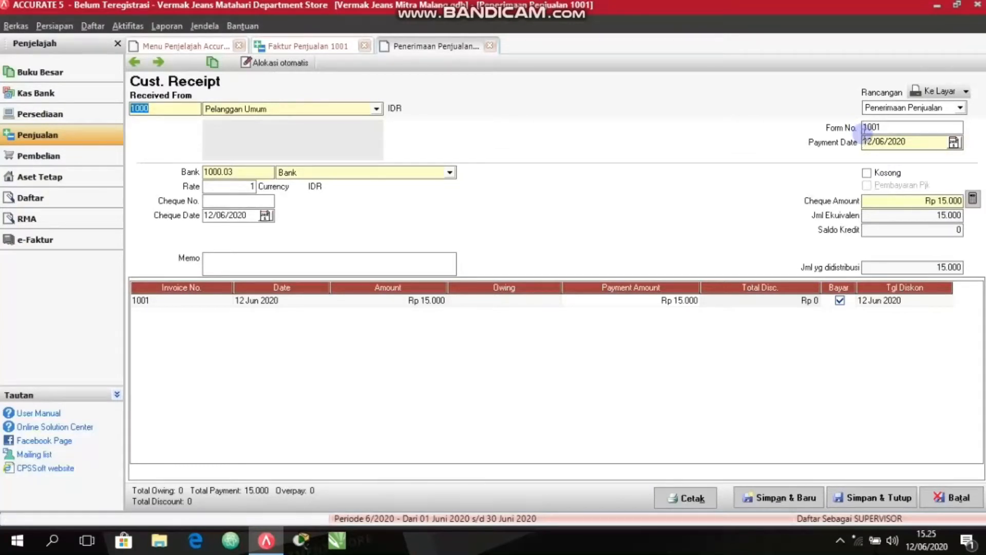
click(884, 142)
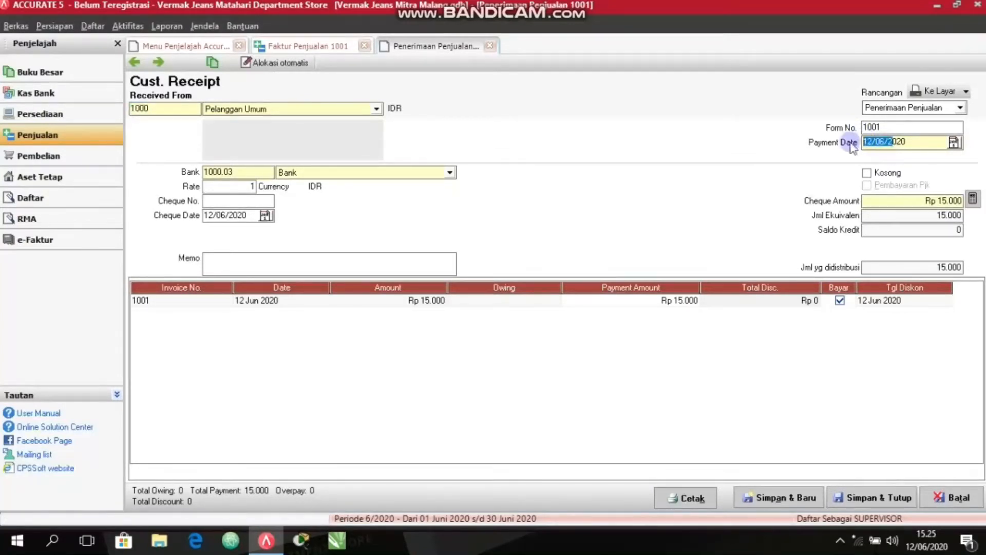
key(Home)
text(28/04)
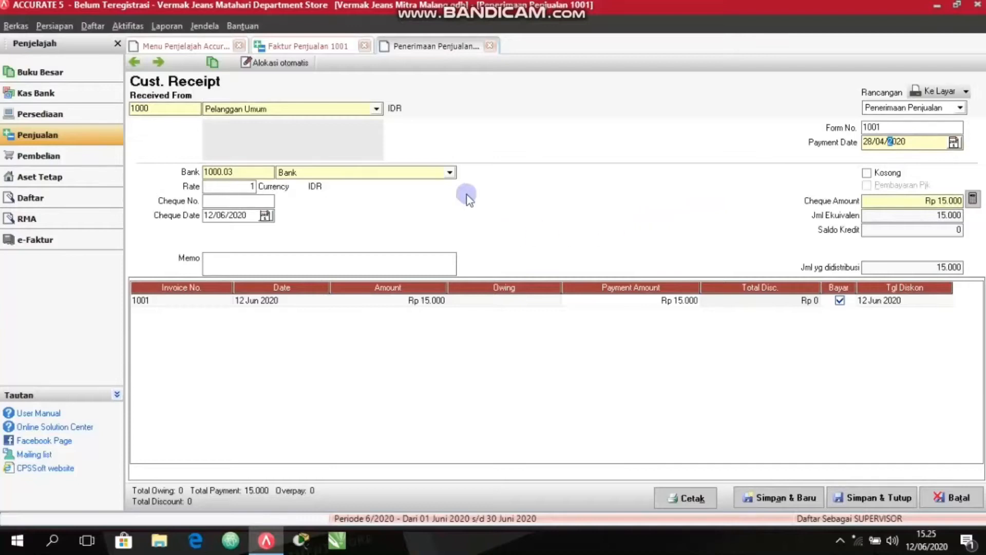
Choose Tunai as the receipt's bank account, and save and close both the receipt and invoice 1001.
click(449, 172)
click(294, 247)
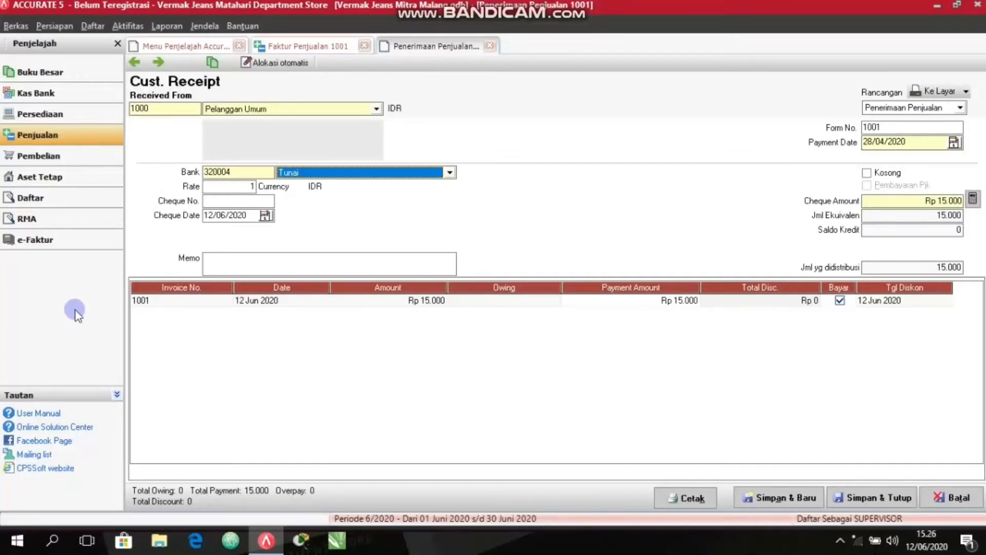
click(872, 501)
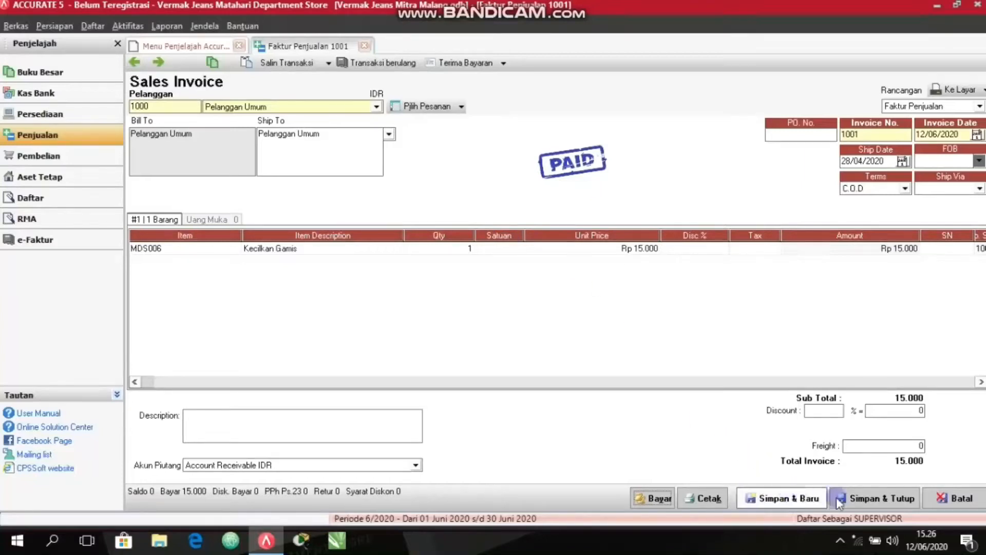
click(866, 498)
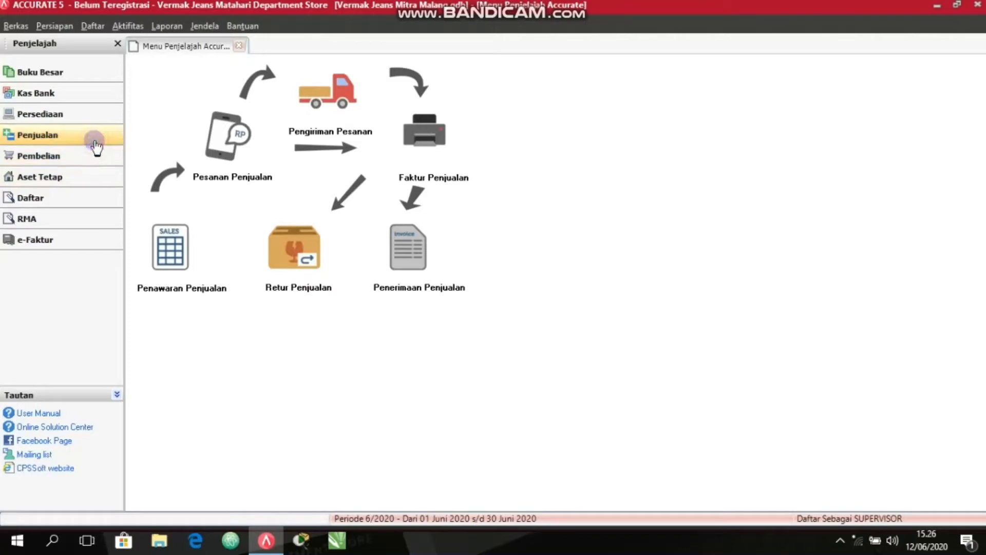
Start another sales order for the customer Pelanggan Umum.
click(213, 148)
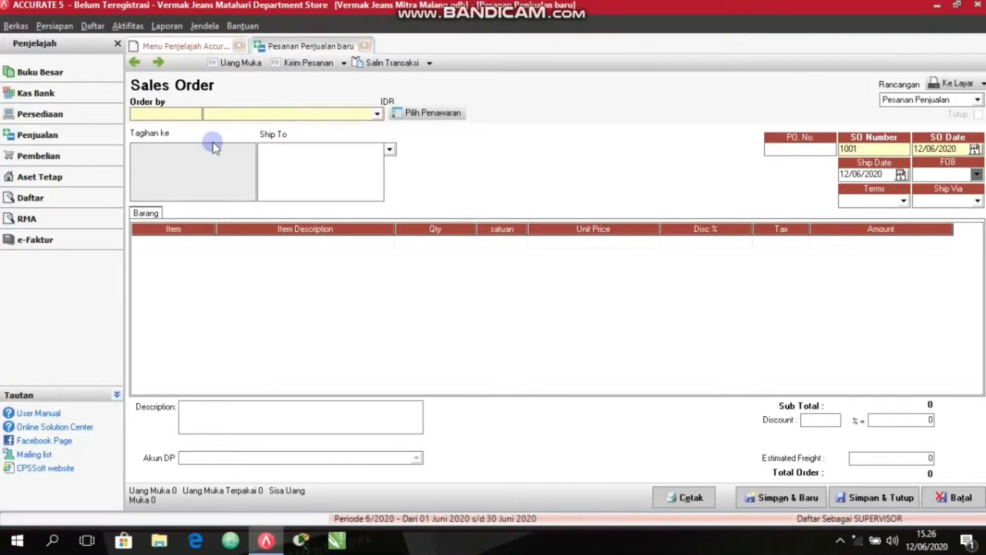
click(377, 114)
click(353, 137)
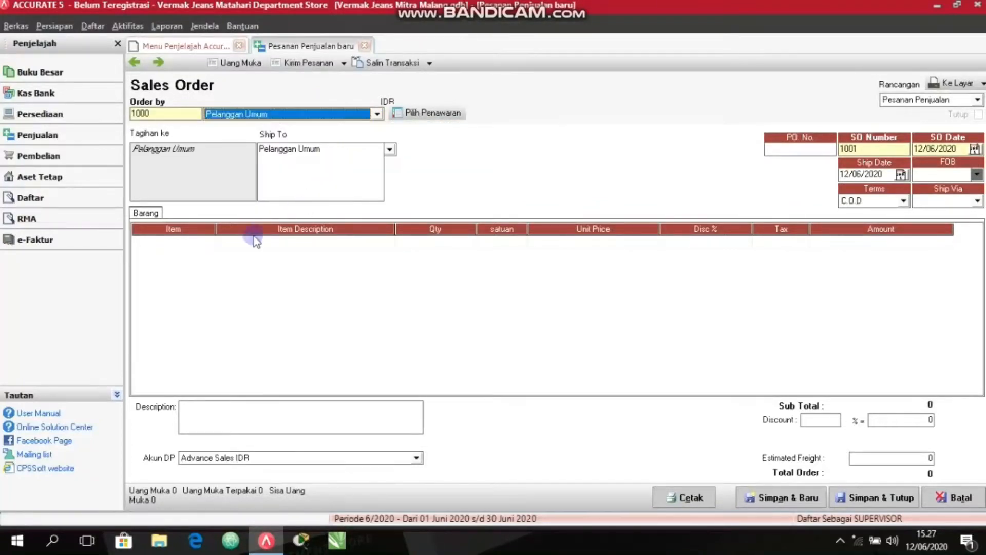
Add item MDS008 Kecilkan Pinggang to the new sales order and advance to a second item line.
click(194, 251)
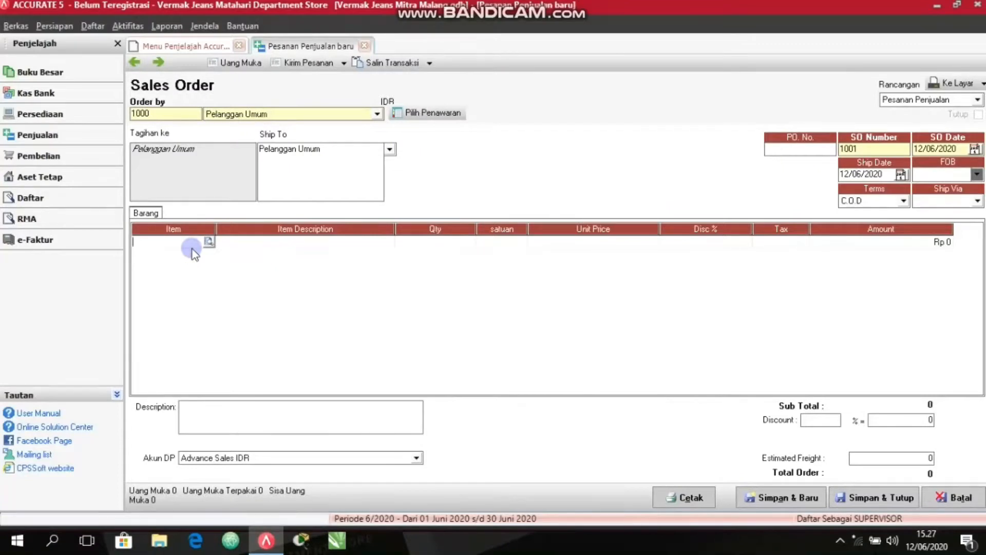
click(208, 242)
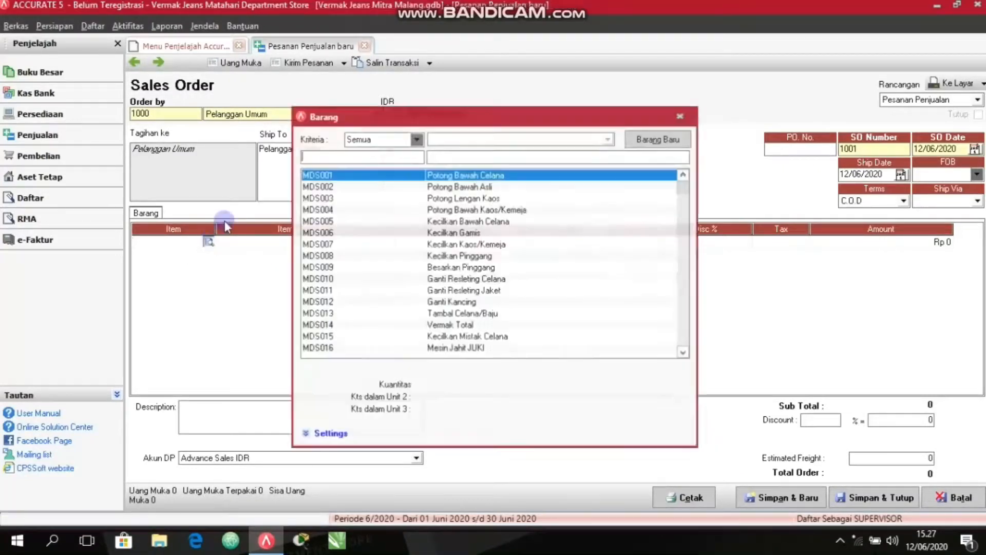
click(450, 256)
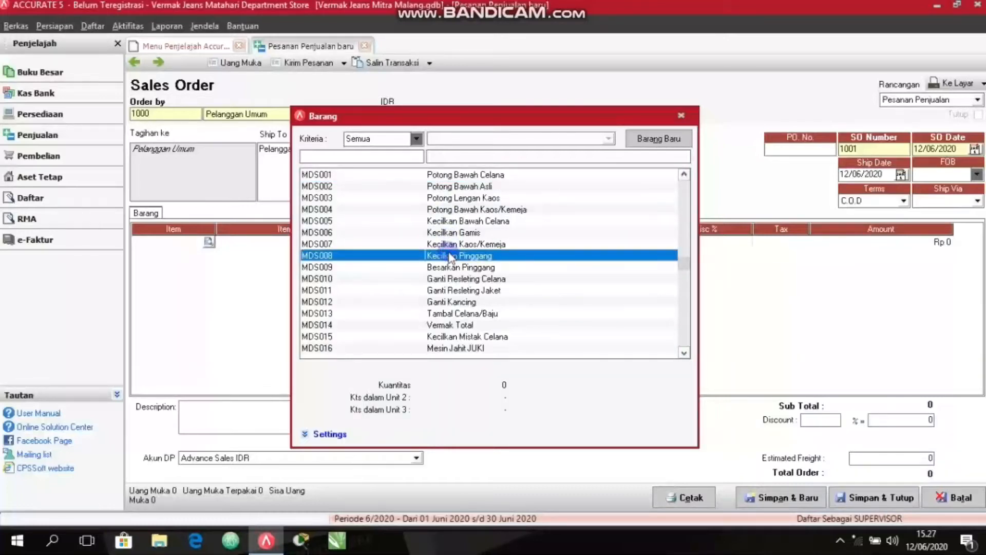
double_click(451, 255)
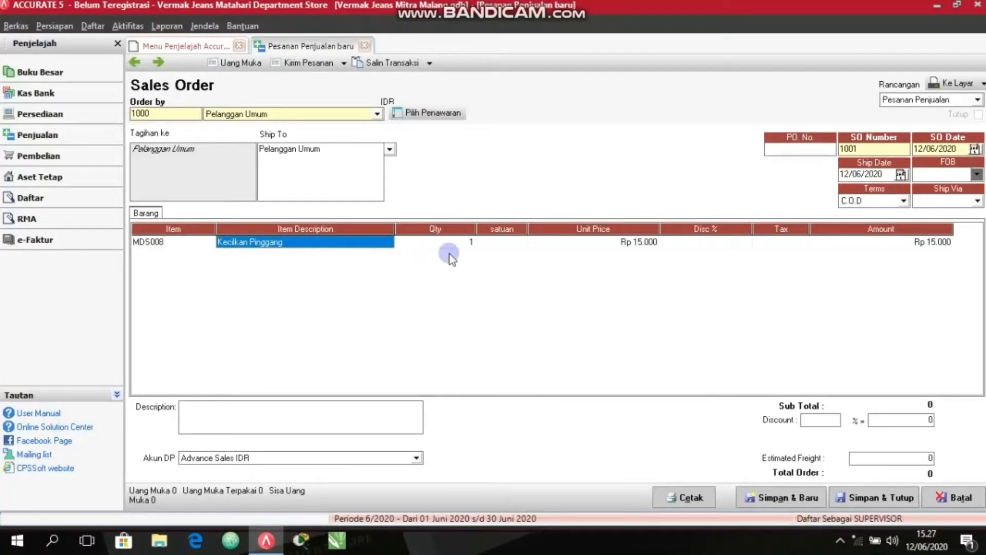
key(Tab)
key(Tab)
key(Tab)
key(Tab)
key(Tab)
key(Tab)
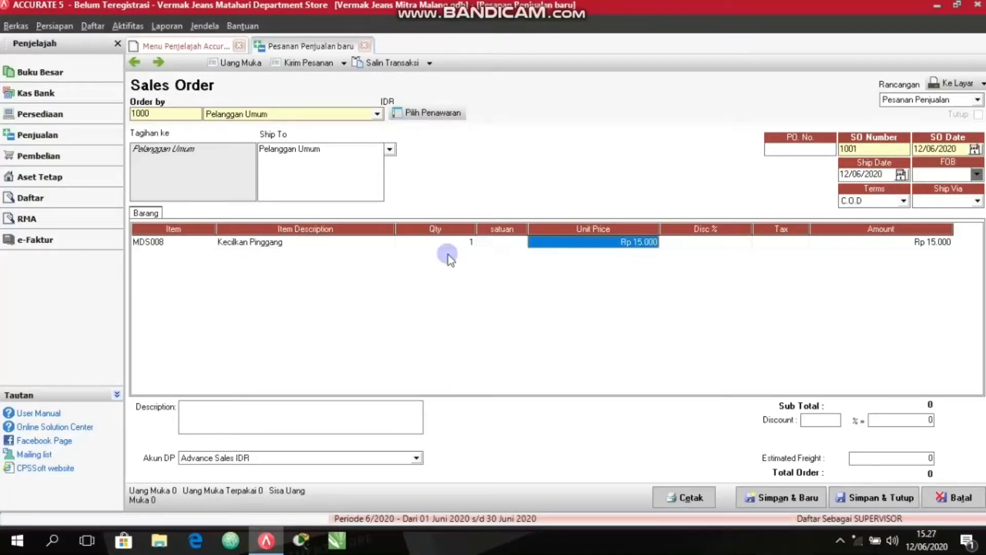
key(Tab)
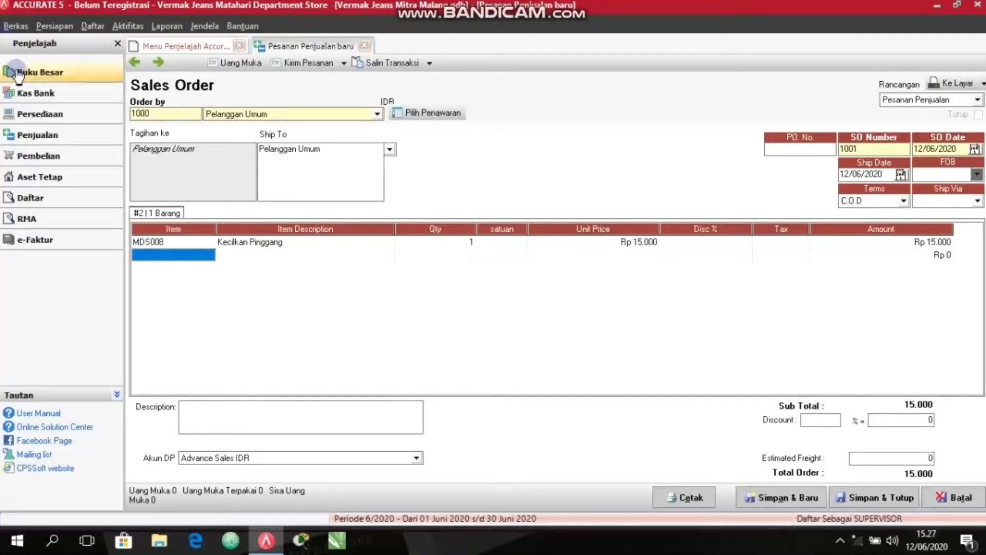
Add item MDS004 Potong Bawah Kaos/Kemeja to the second line of the sales order.
click(208, 254)
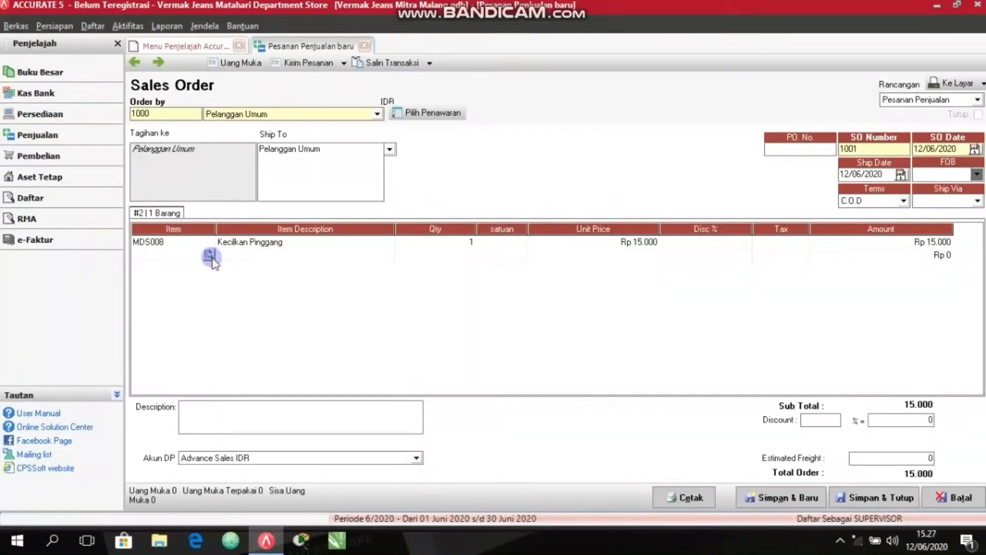
click(209, 254)
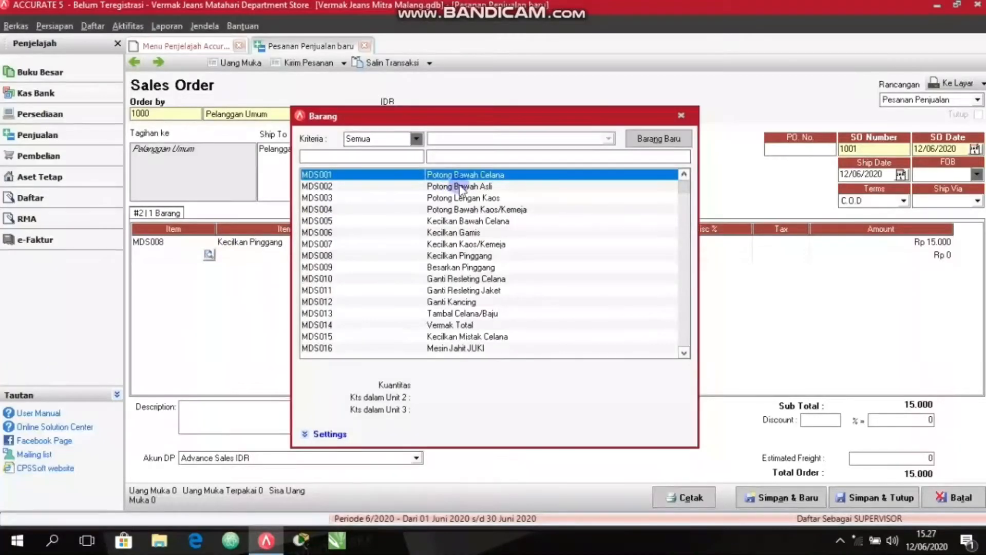
double_click(463, 211)
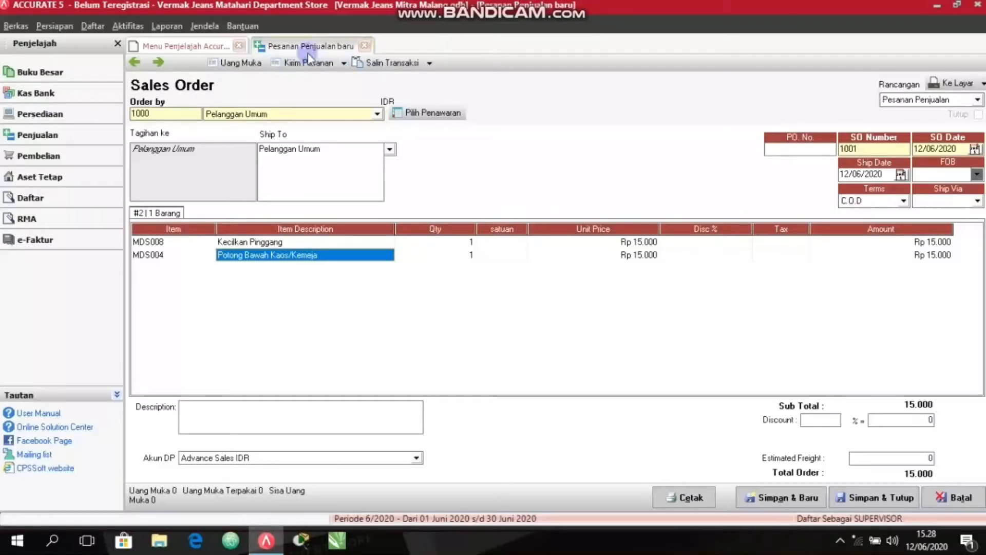
Set the ship date of sales order 1001 to 29/04/2020.
click(859, 174)
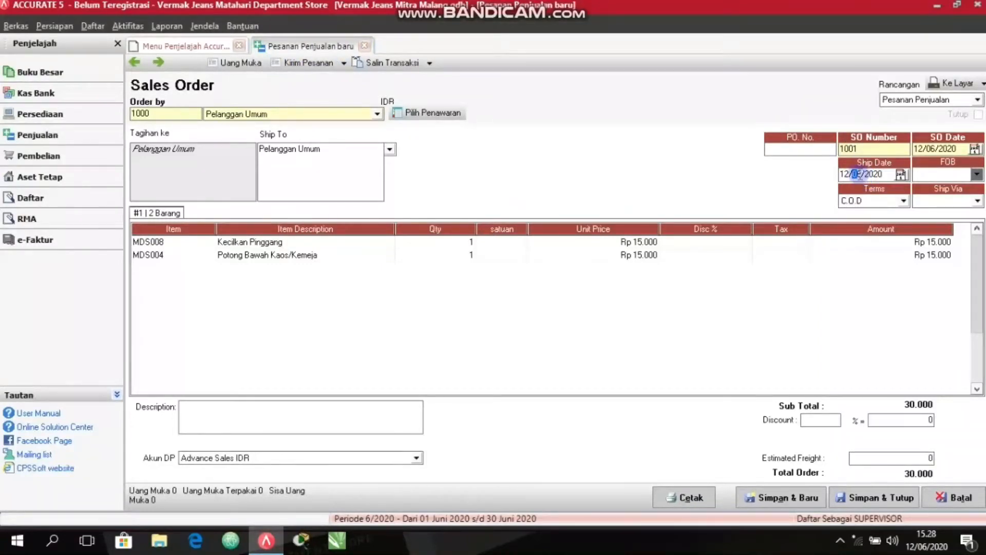
drag(863, 174, 820, 175)
key(BackSpace)
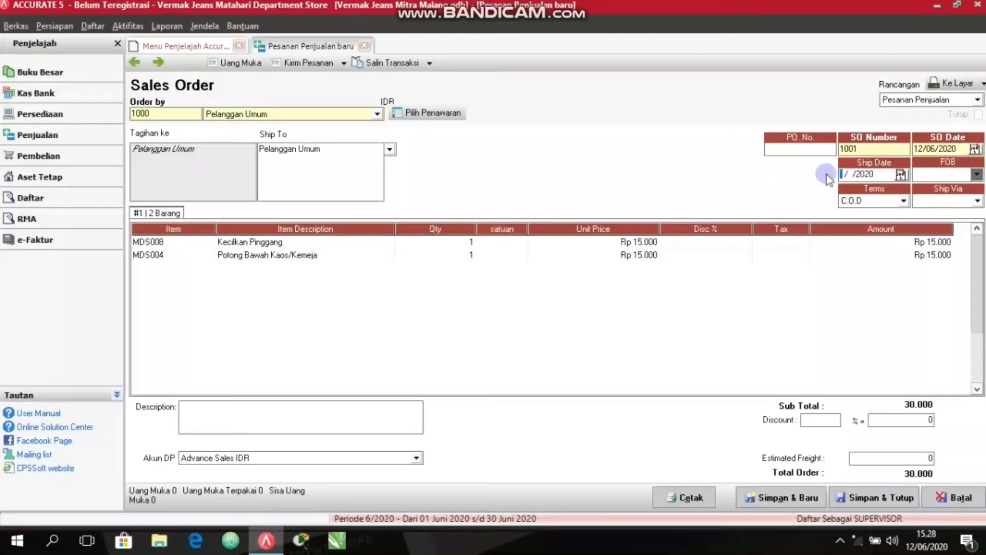
text(29/0)
text(4)
Create a delivery order from the Pelanggan Umum sales order and check its date against the sales order's ship date.
click(309, 62)
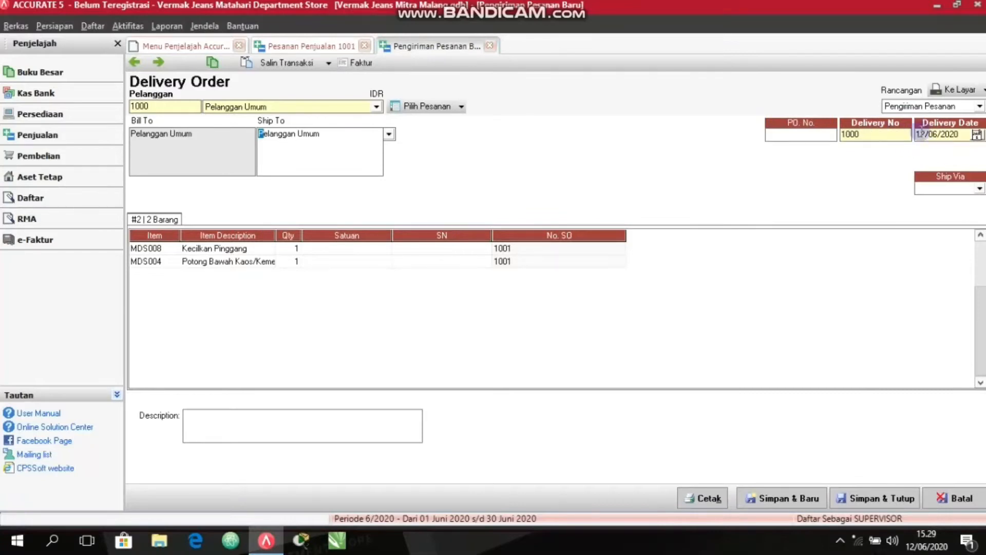
drag(945, 134, 918, 135)
click(939, 134)
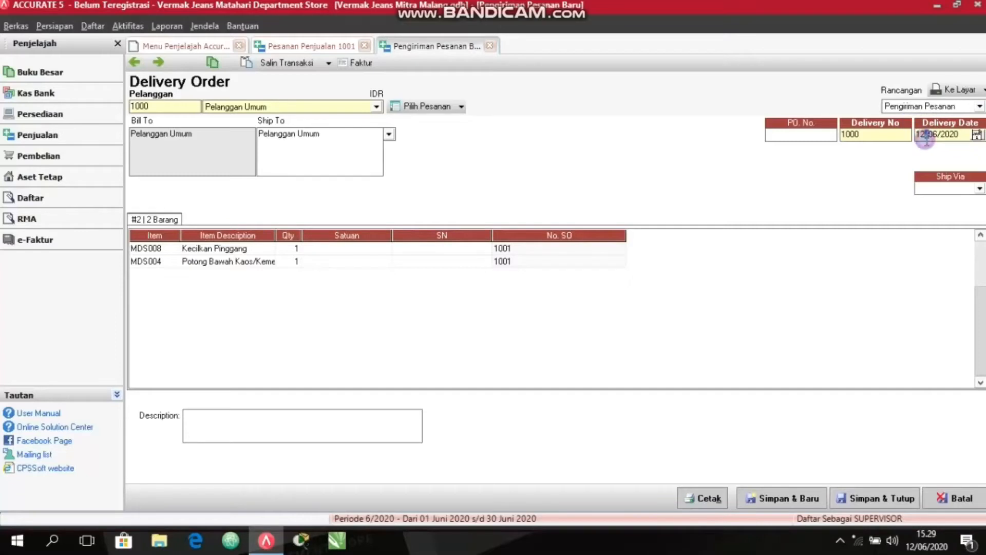
click(926, 134)
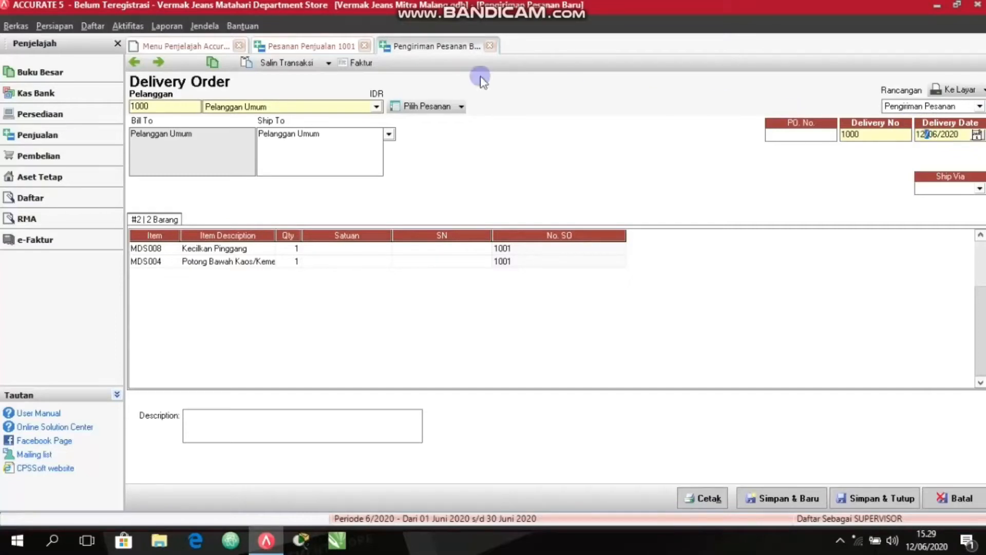
click(329, 46)
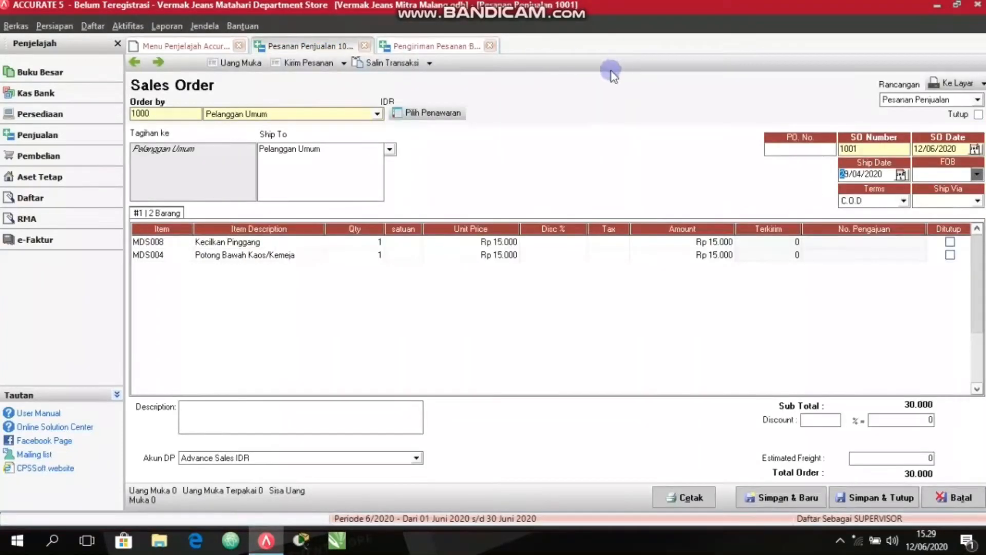
click(425, 47)
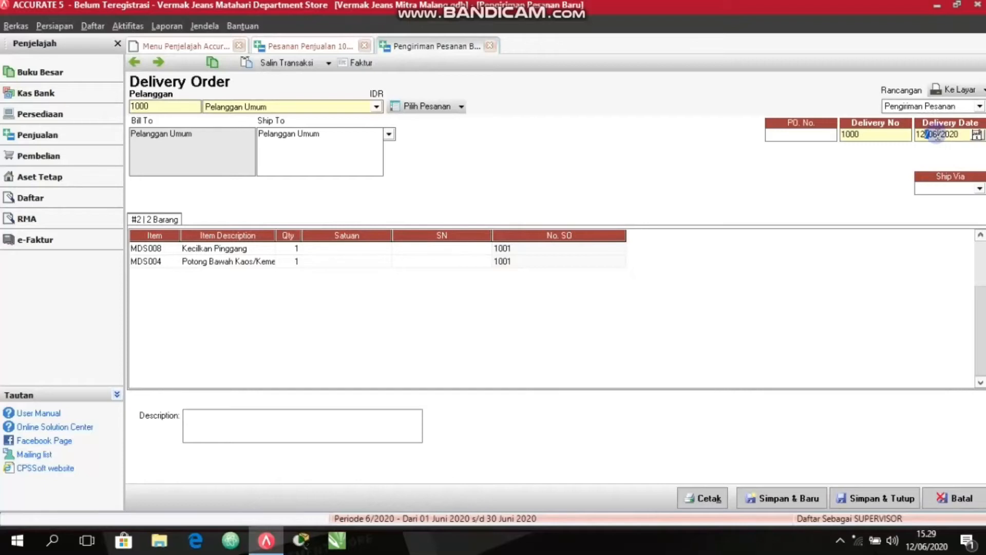
Try to change the delivery order's date to 31/06/2020.
click(924, 136)
key(BackSpace)
key(BackSpace)
text(3)
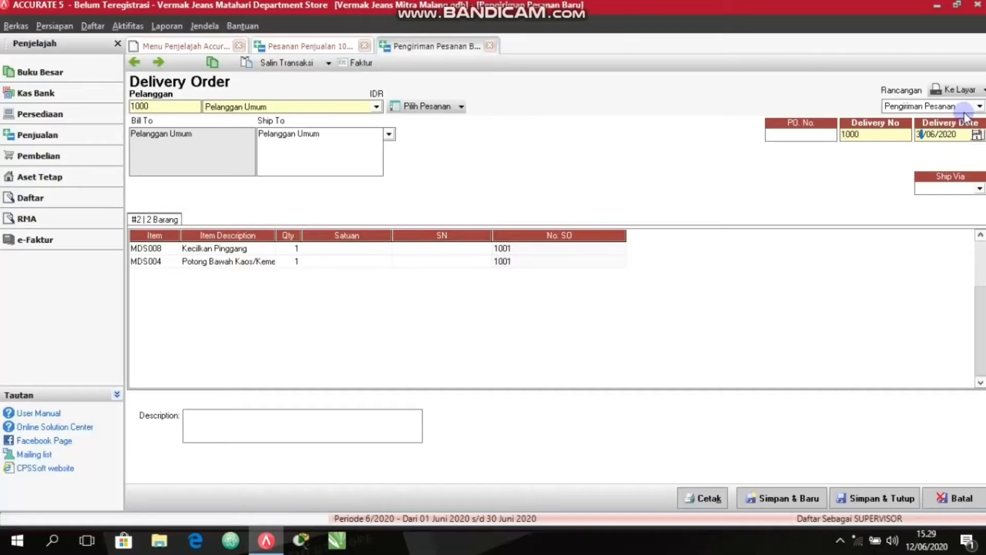
text(1)
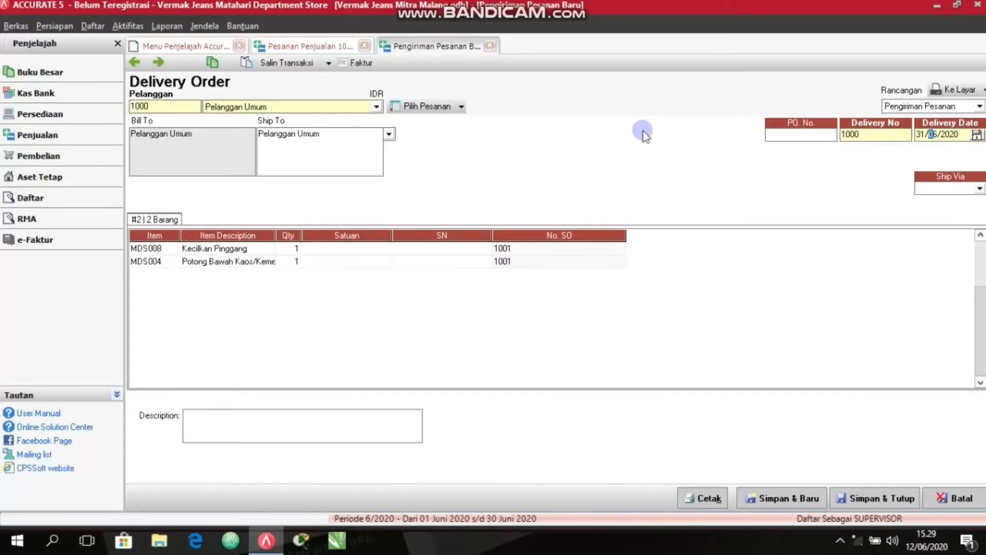
Generate the sales invoice from the delivery order and open a customer receipt for its payment.
click(361, 64)
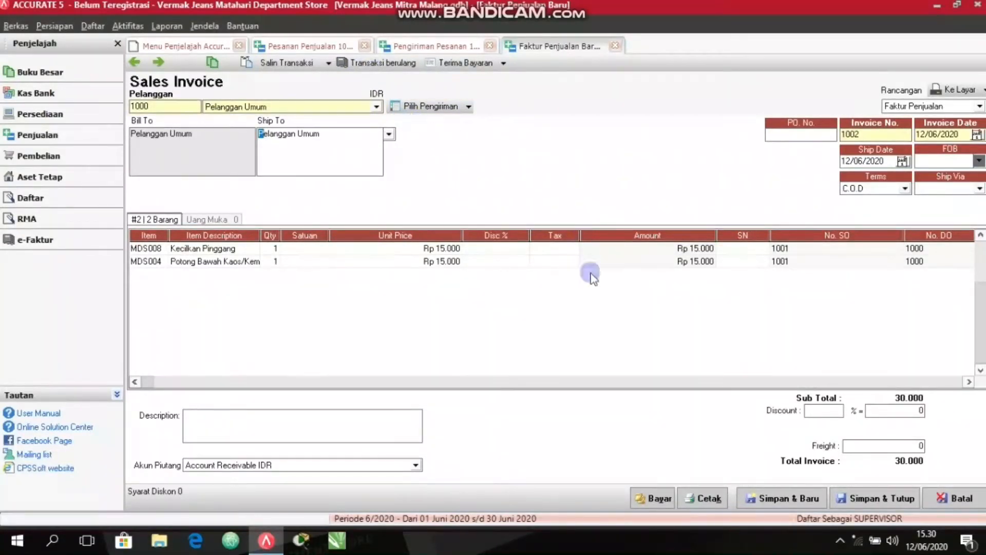
click(656, 498)
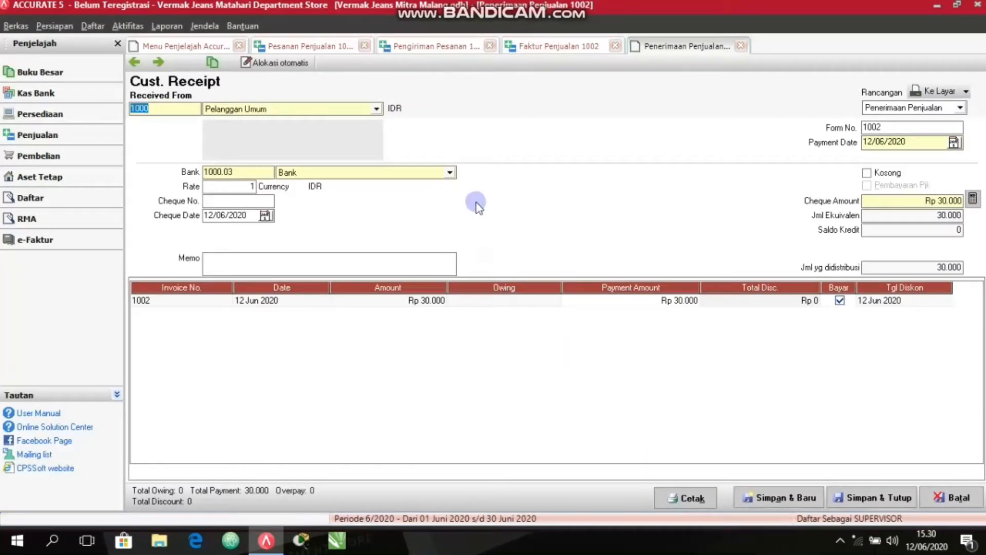
Set the customer receipt's bank account to Tunai and its payment date to 29/04/2020.
click(449, 174)
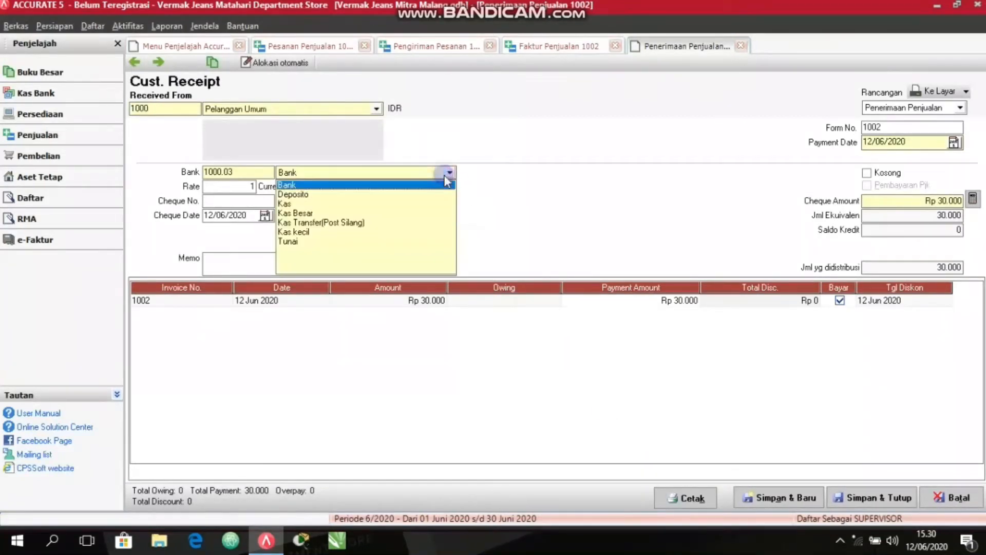
click(285, 243)
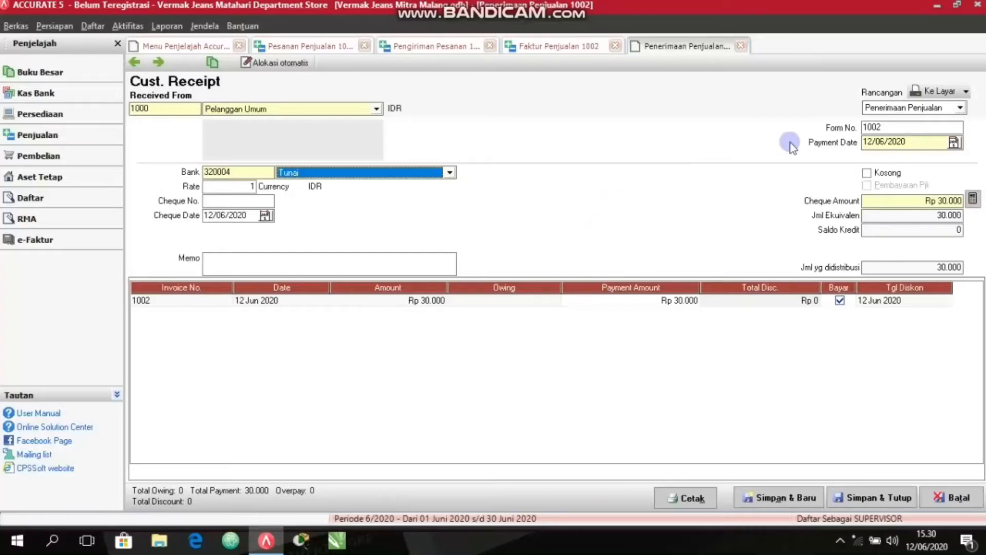
click(872, 142)
key(BackSpace)
key(BackSpace)
key(BackSpace)
text(2904)
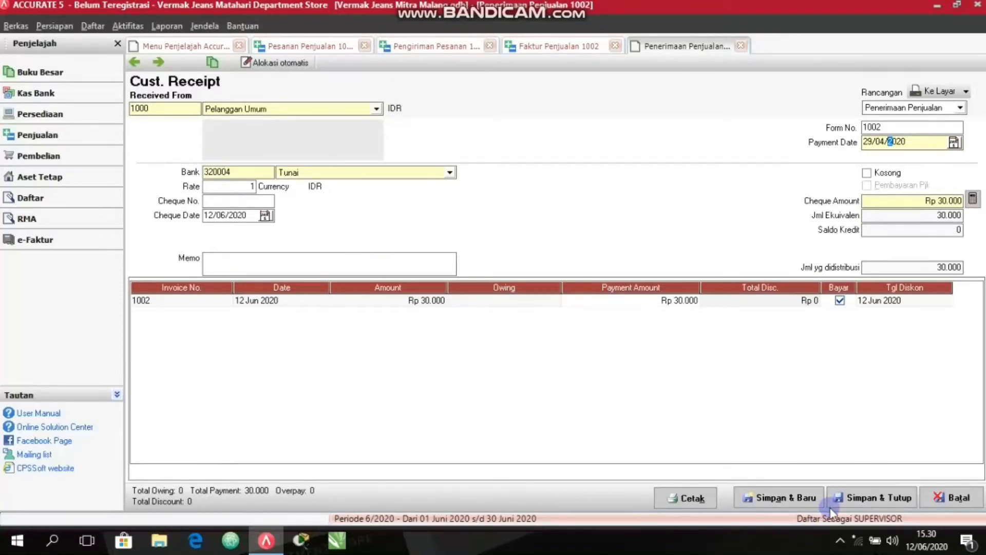
Save and close the customer receipt and its linked sales invoice, delivery order and sales order.
click(850, 502)
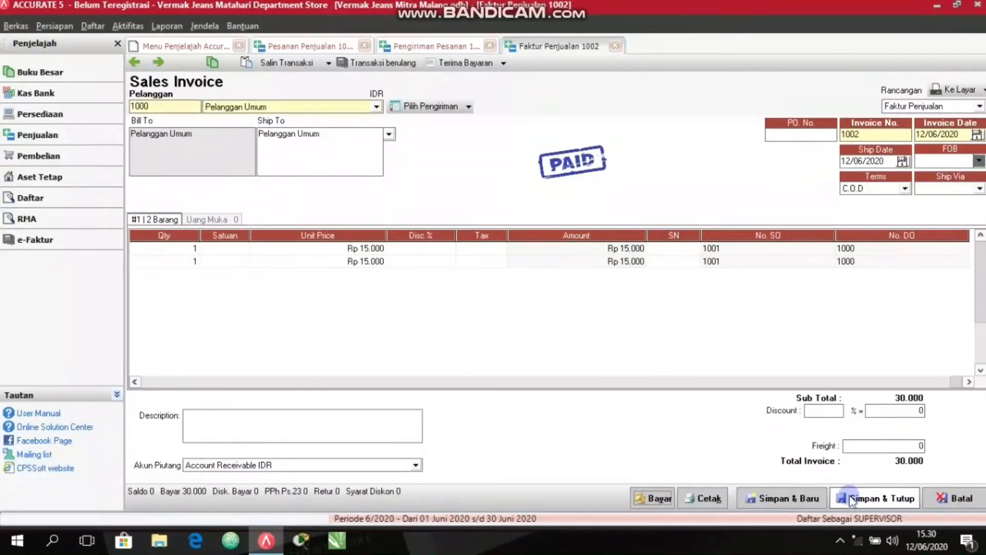
click(862, 498)
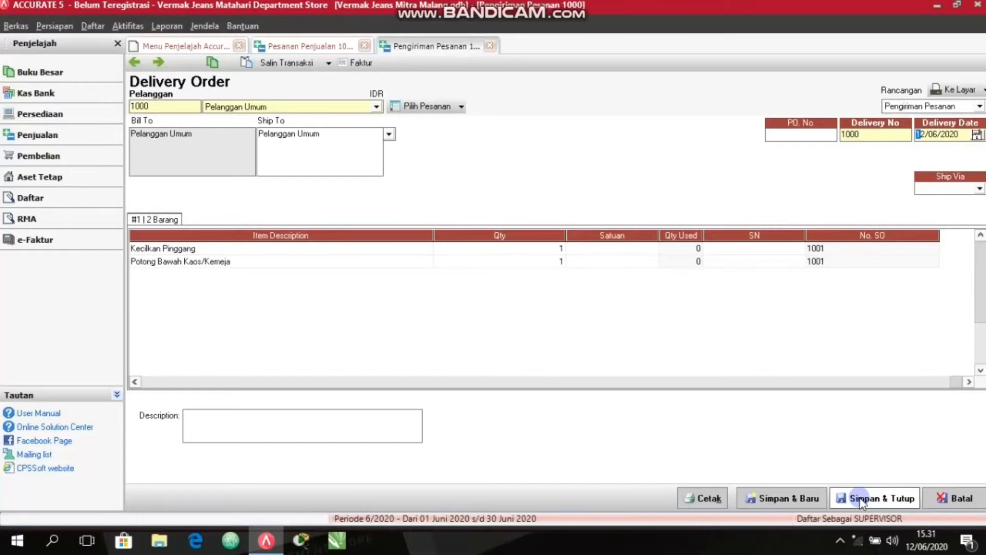
click(873, 497)
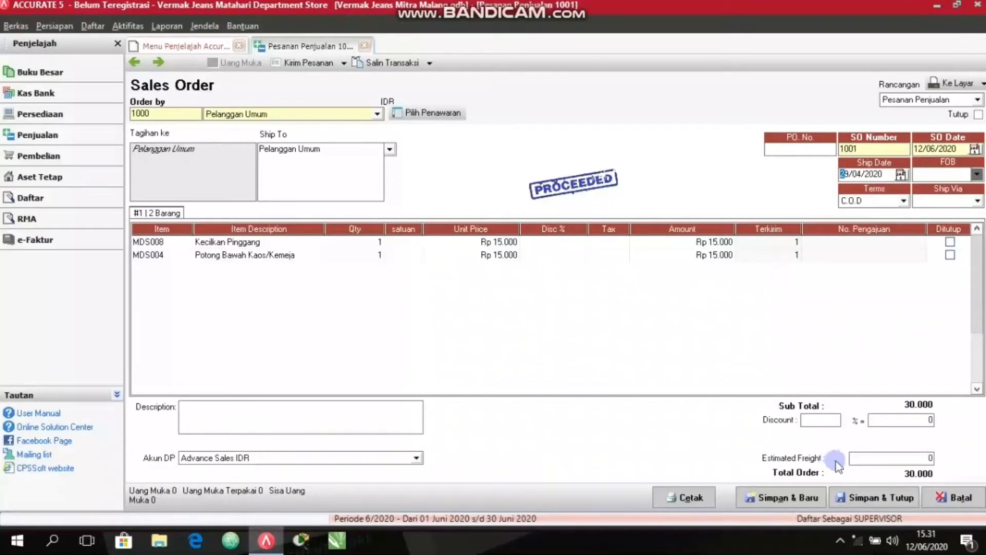
click(878, 500)
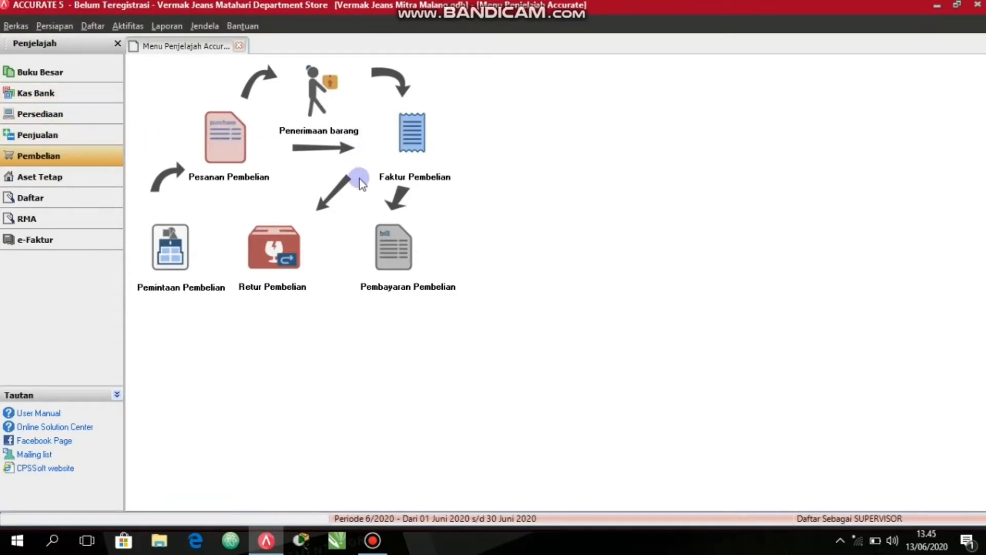
Start a purchase invoice for the vendor Pemasok Umum with invoice number 123.
click(407, 154)
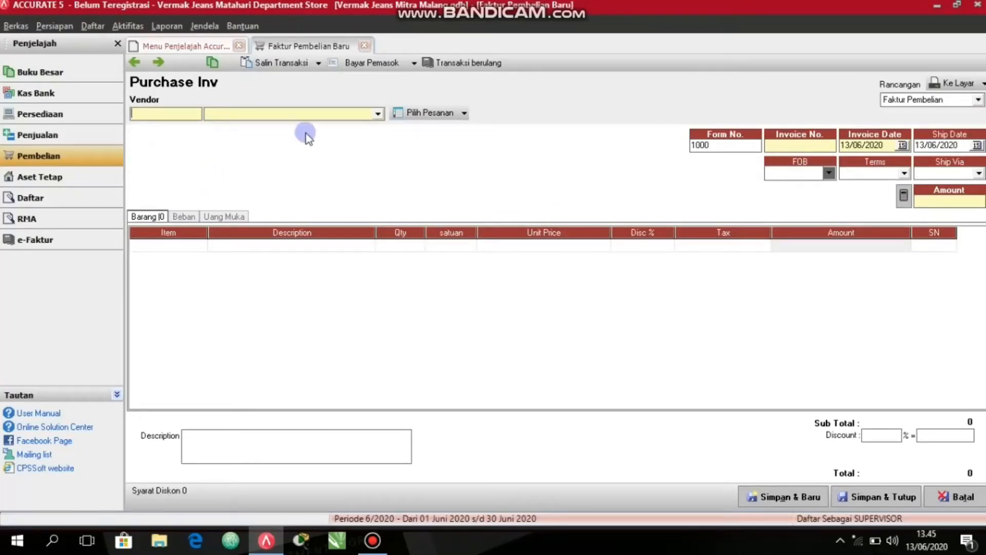
click(335, 115)
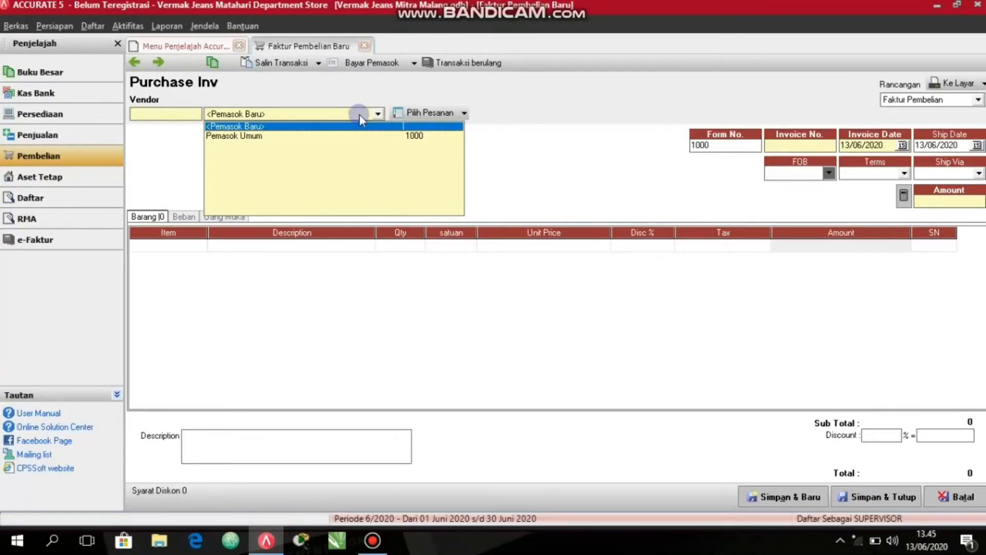
click(284, 135)
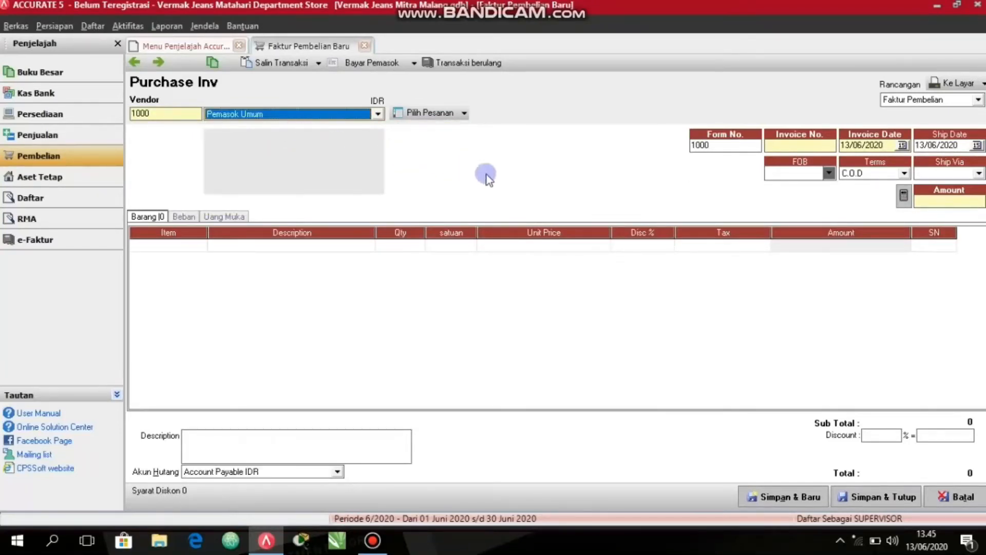
click(794, 145)
text(123)
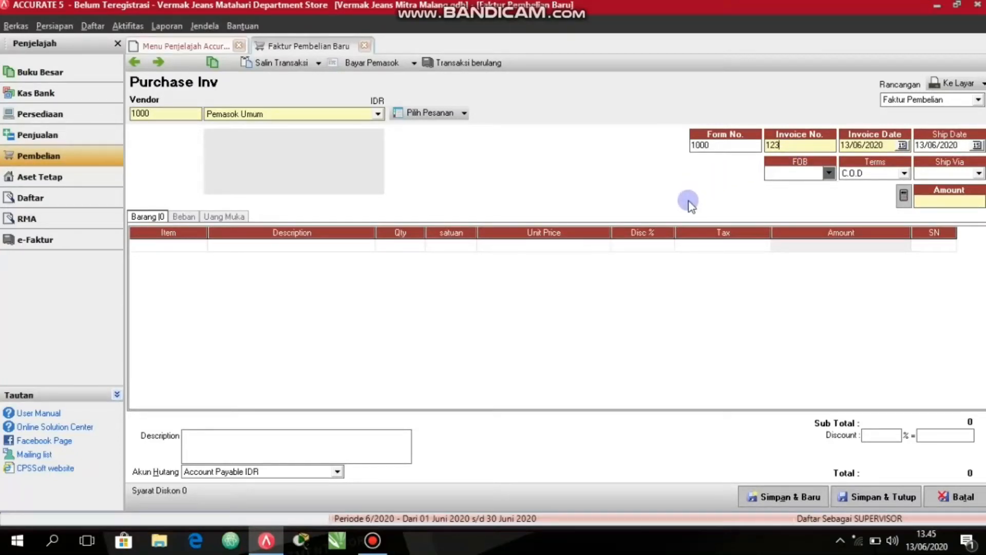
Add item MDS031 Kapur Jahit to the first line of the purchase invoice.
click(141, 216)
click(200, 247)
click(201, 247)
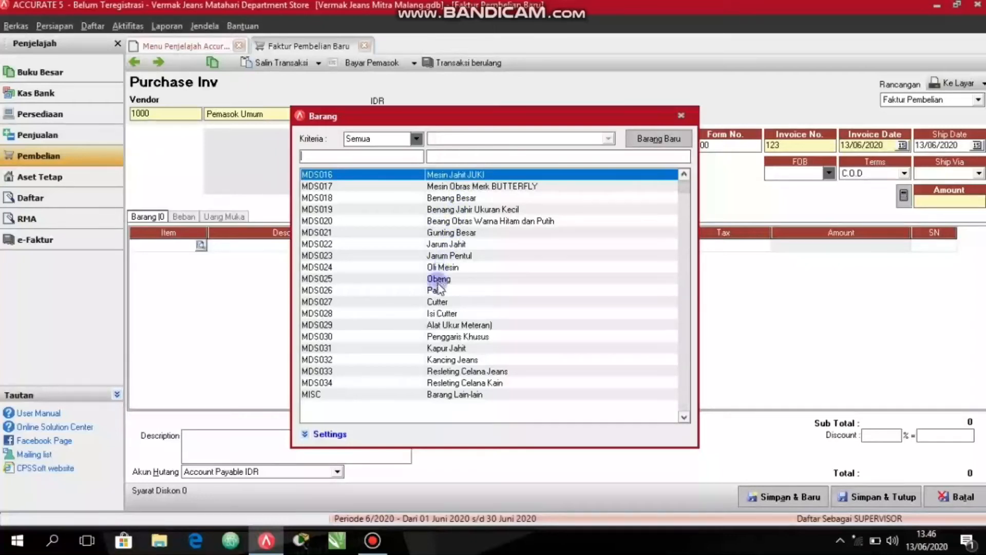
double_click(451, 349)
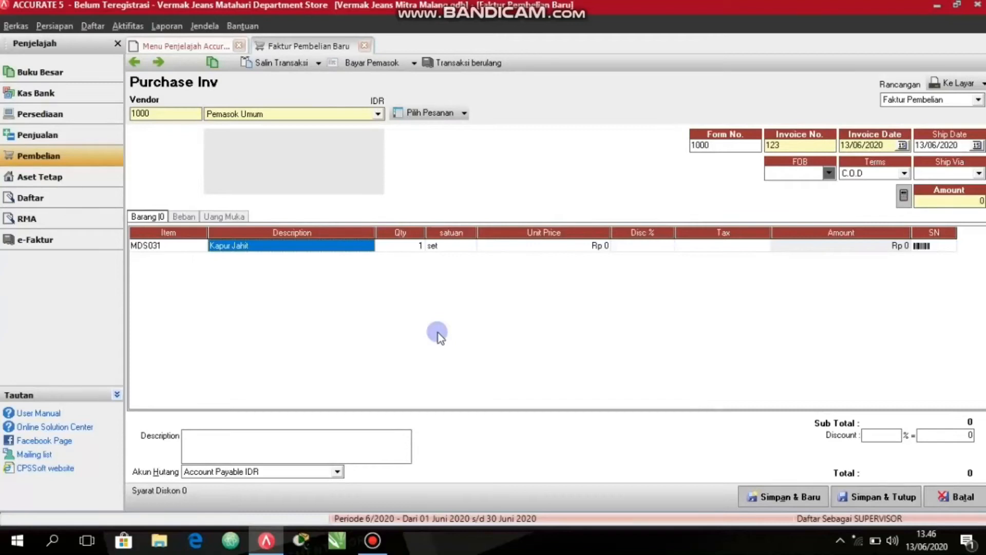
Set the unit price of Kapur Jahit to 30000 and advance to a second item line.
key(Tab)
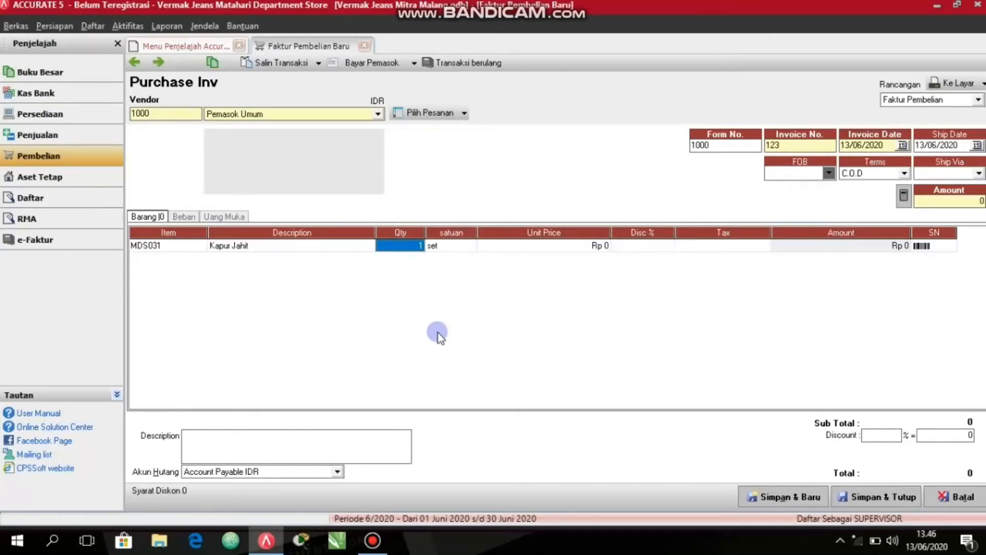
key(Tab)
key(Tab)
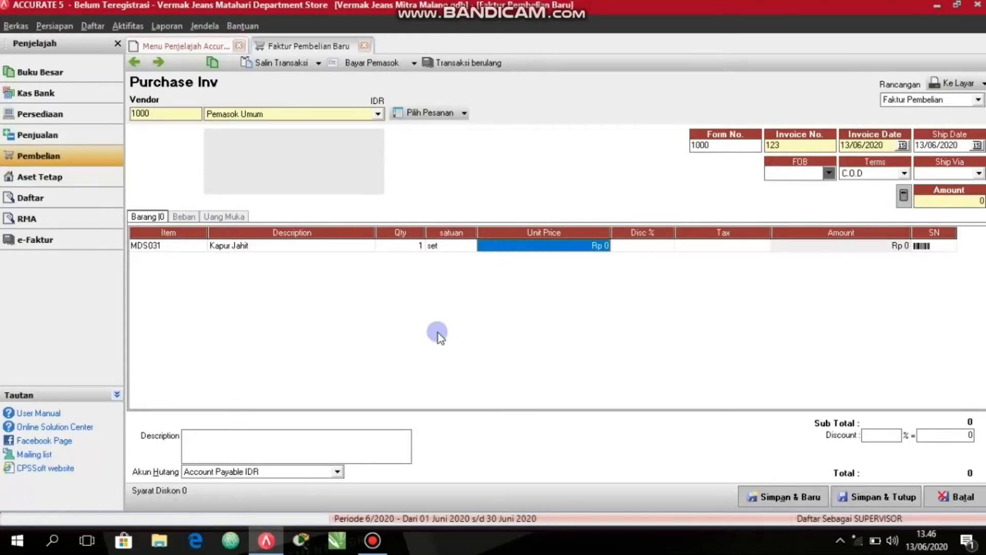
text(30000)
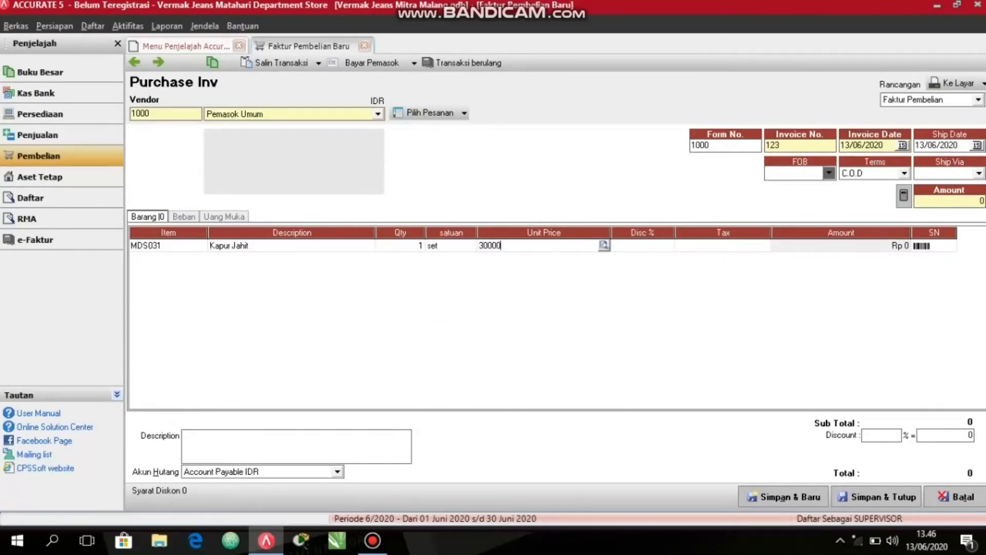
key(Return)
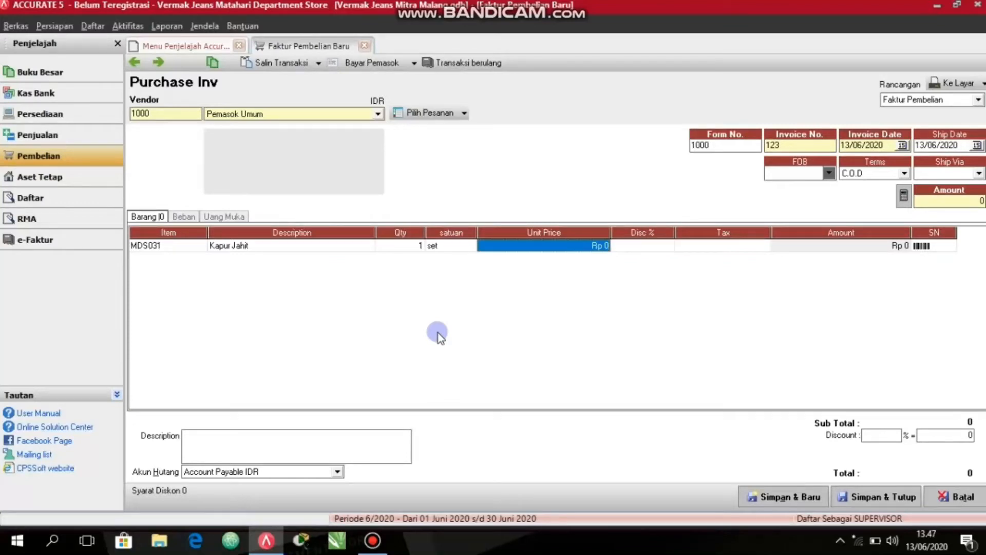
text(30000)
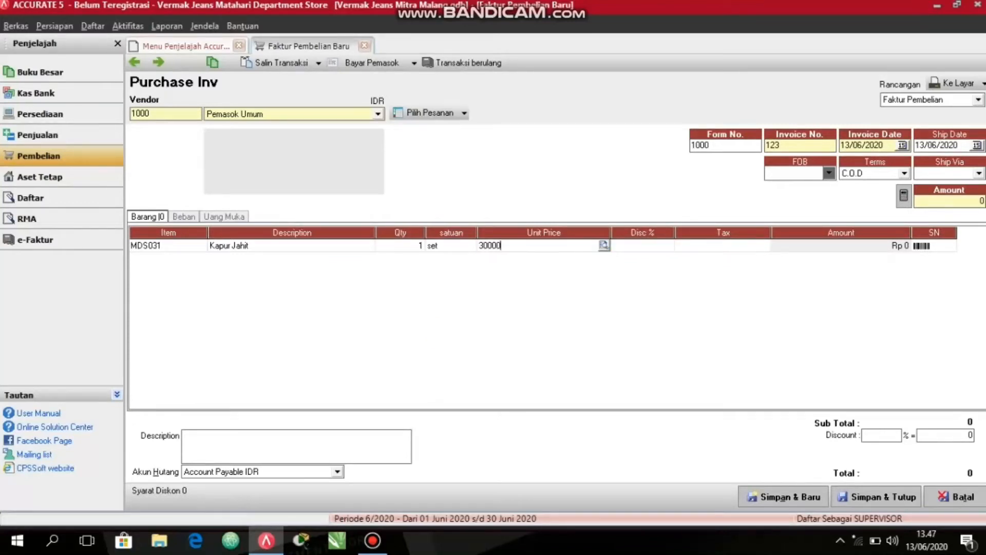
key(Return)
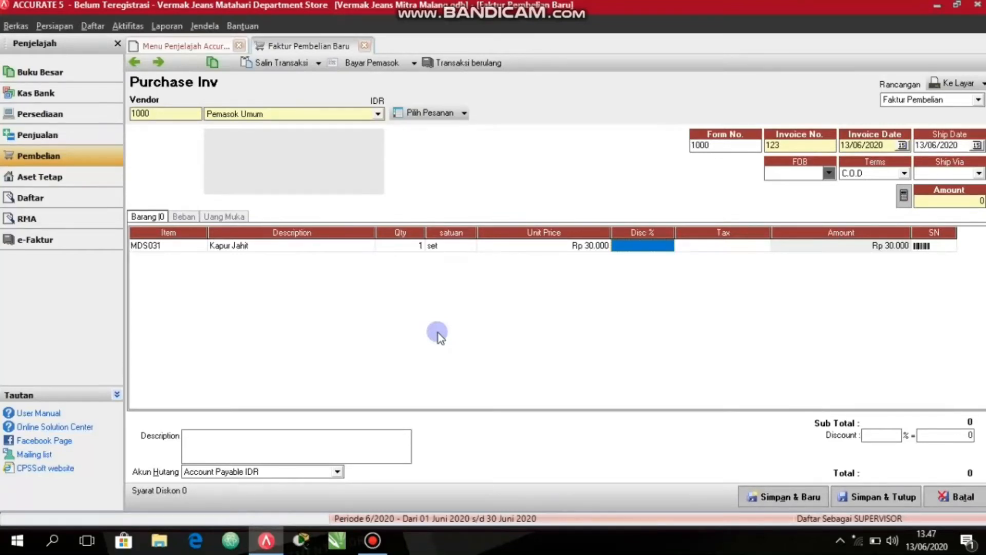
key(Return)
key(Return)
key(Return)
key(Return)
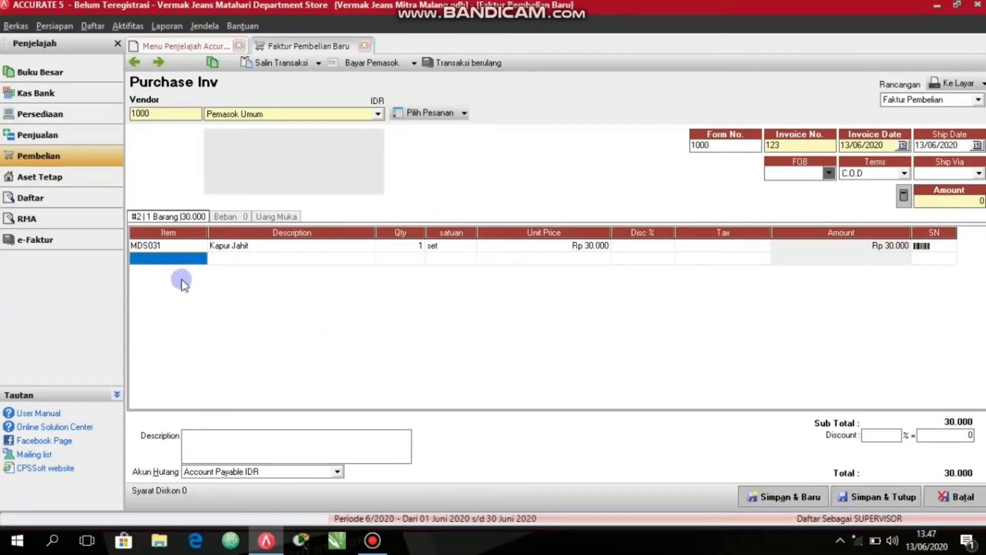
Add item MDS023 Jarum Pentul to the second line of the purchase invoice with a unit price of 30000.
click(201, 258)
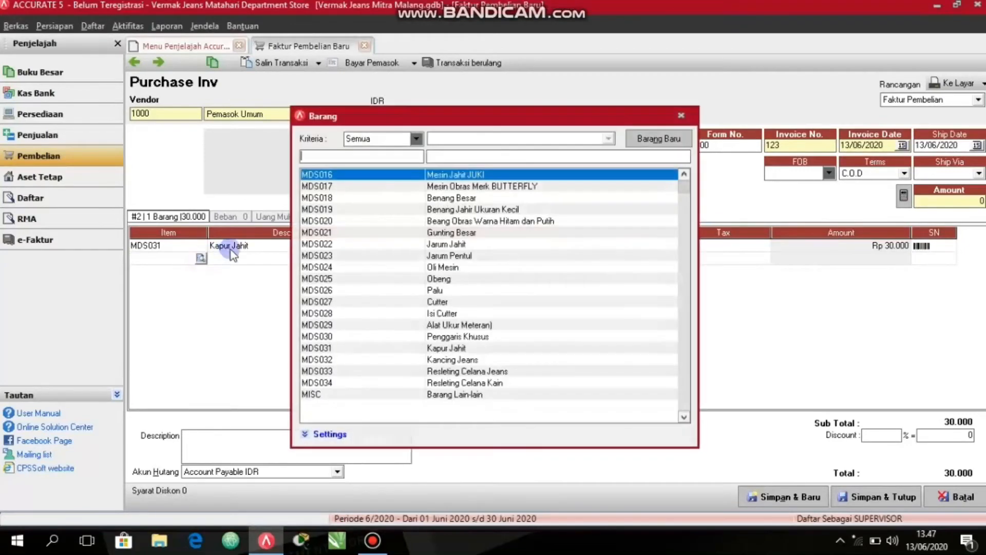
click(457, 257)
double_click(456, 257)
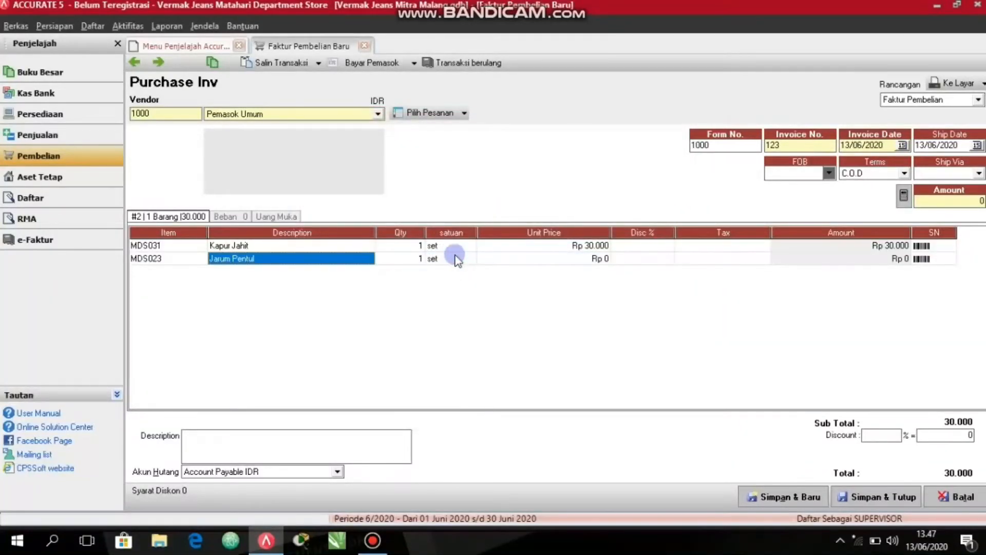
key(Tab)
key(Tab)
key(Tab)
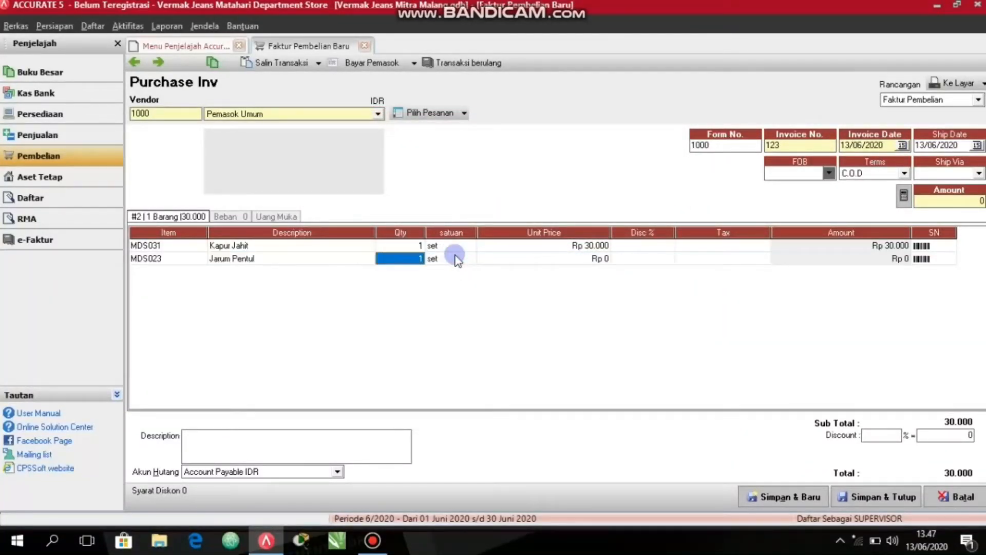
text(30000)
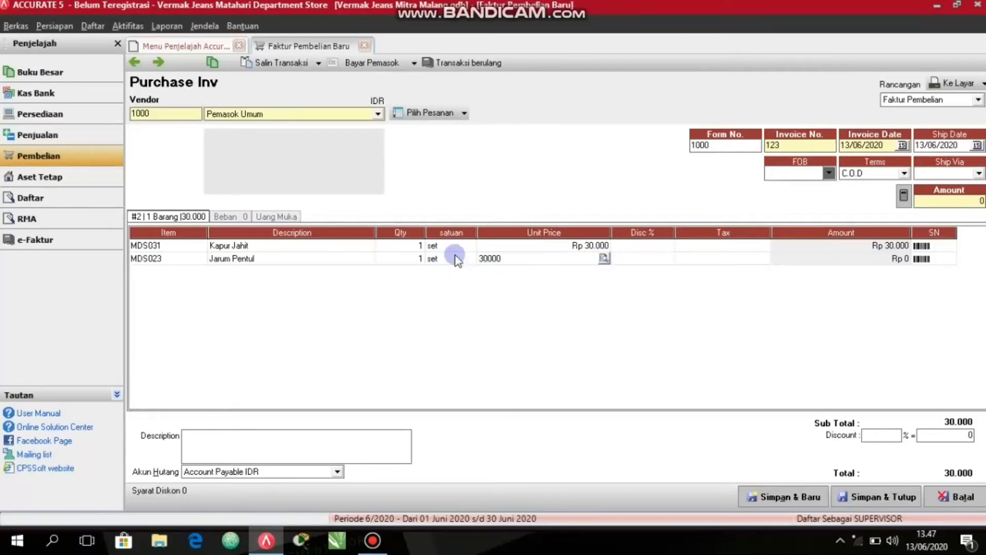
key(Tab)
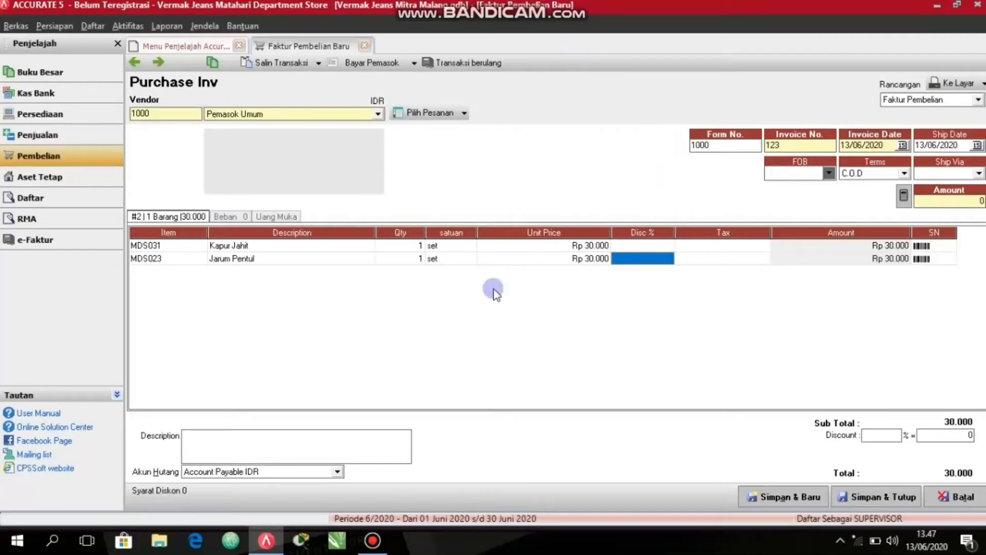
Pay purchase invoice 123 to Pemasok Umum in full from the Tunai account, then save and close the payment and invoice.
click(355, 61)
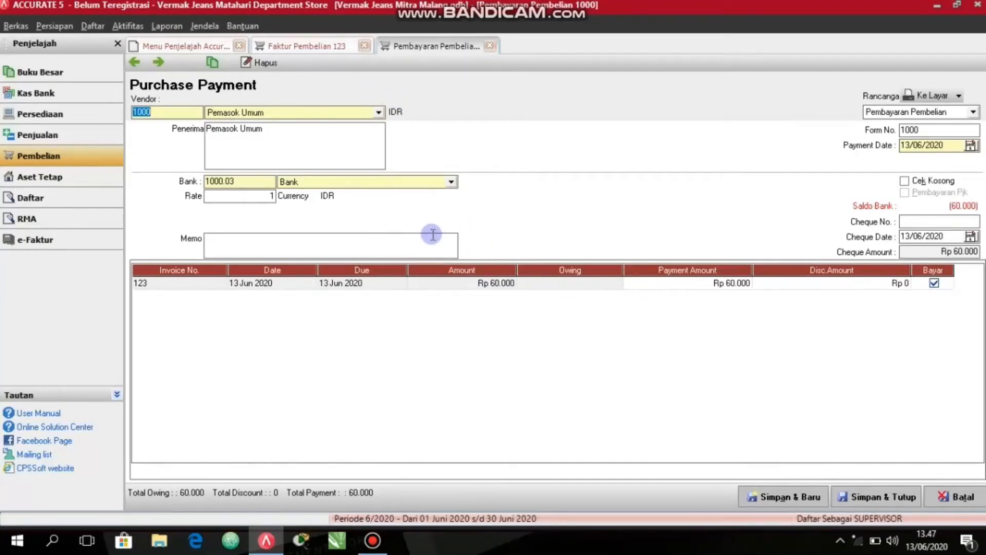
click(390, 185)
click(283, 249)
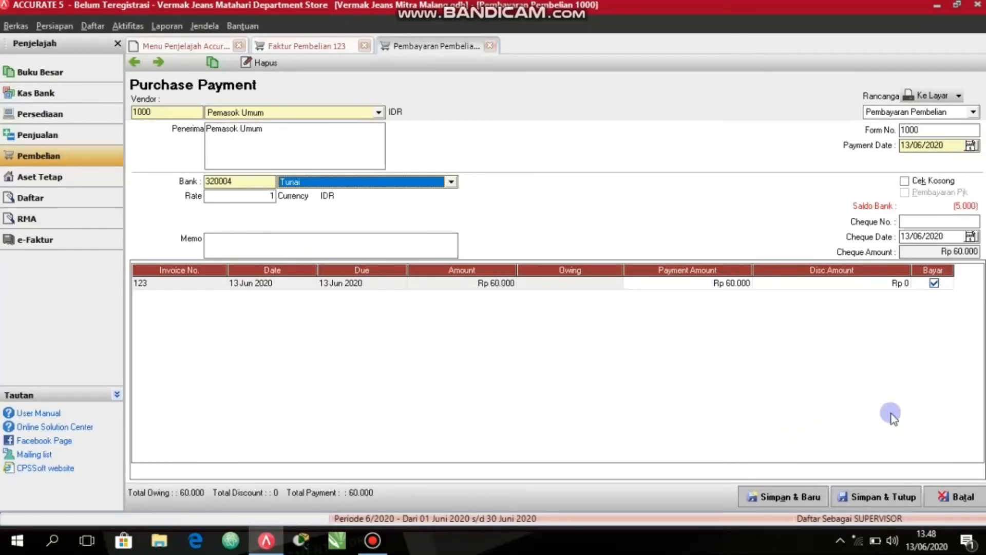
click(880, 496)
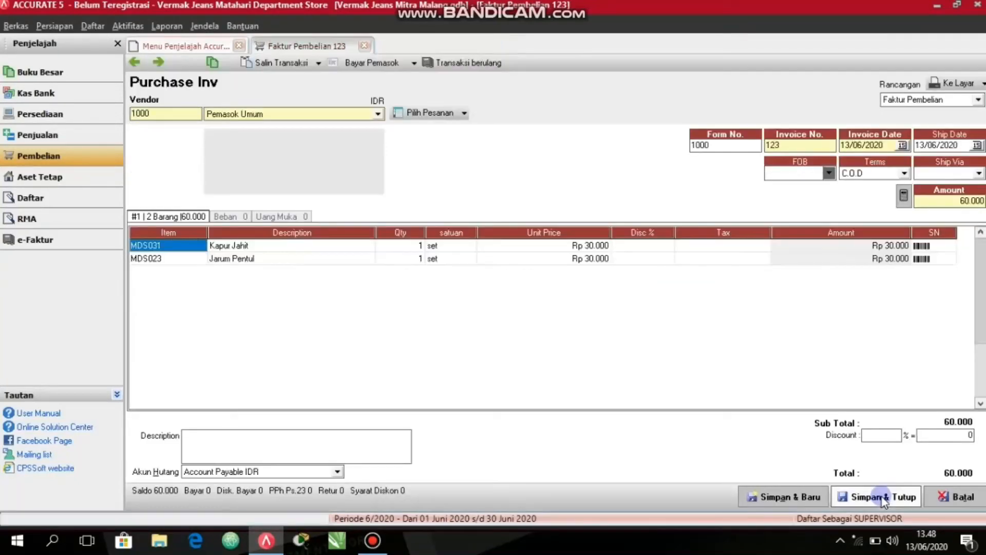
click(882, 497)
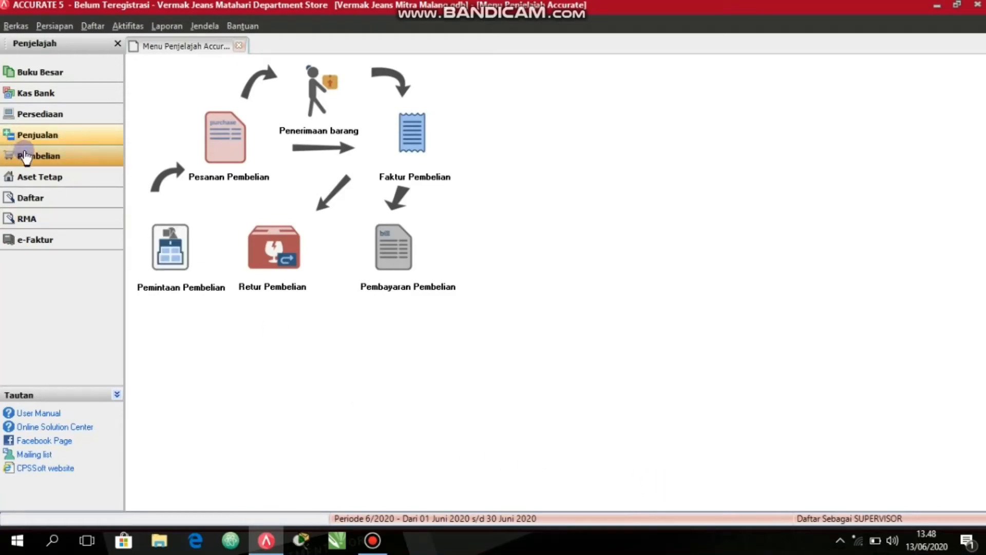
Reopen the saved purchase invoice 123 to check its payment status, then close it.
click(27, 154)
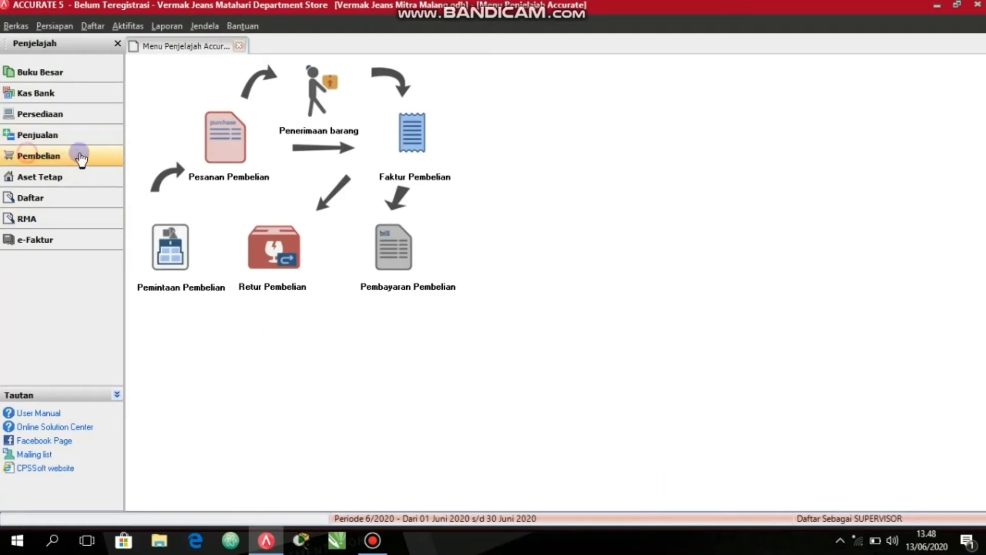
click(409, 143)
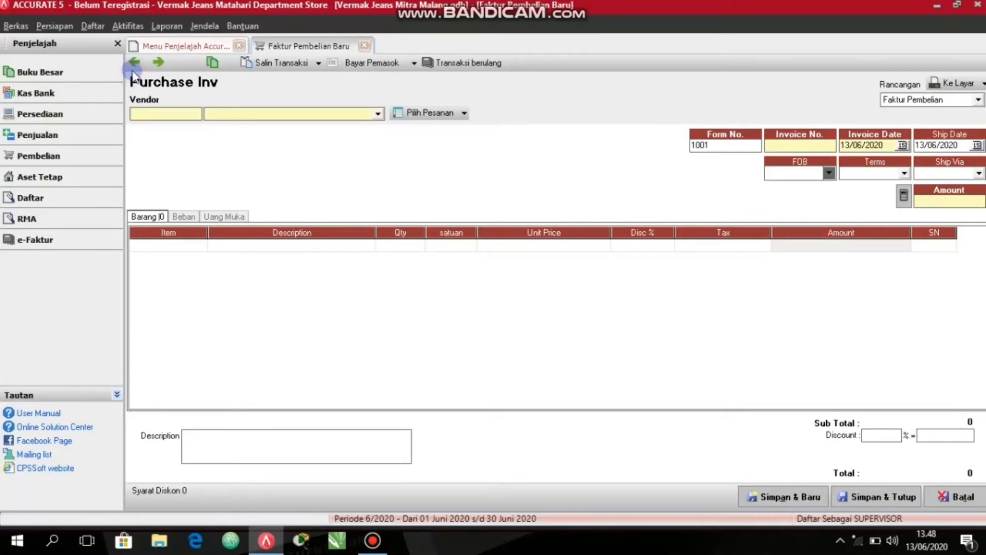
click(133, 71)
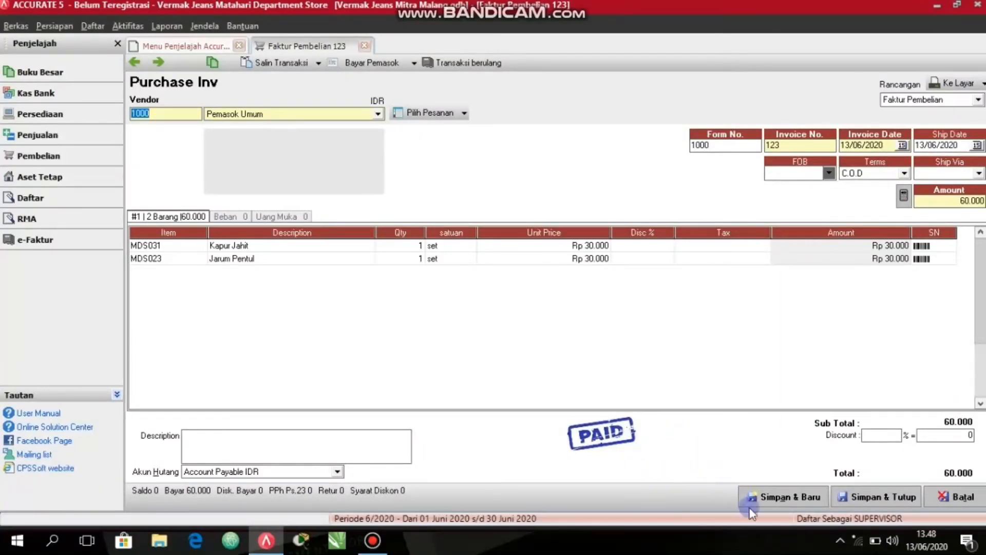
click(868, 498)
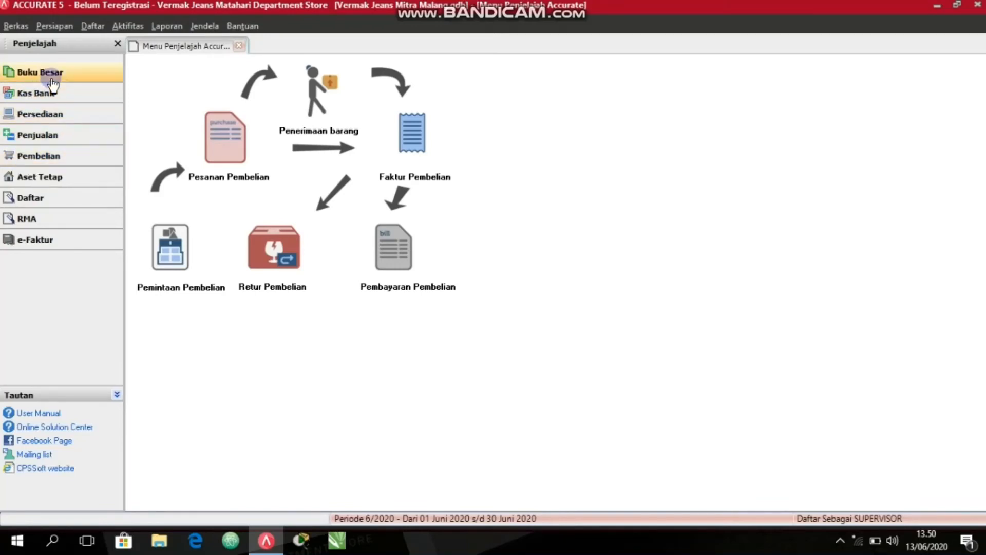
click(53, 82)
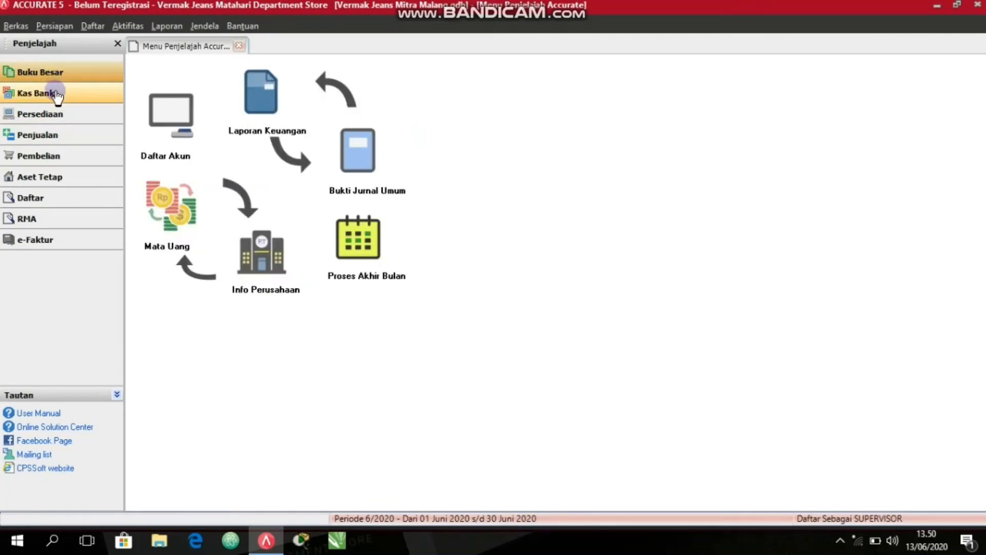
click(60, 113)
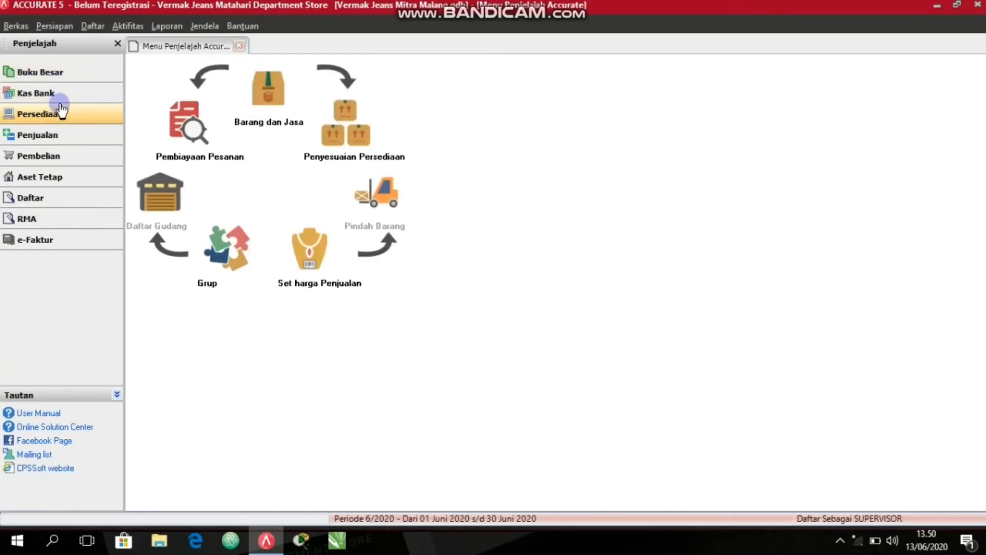
click(61, 160)
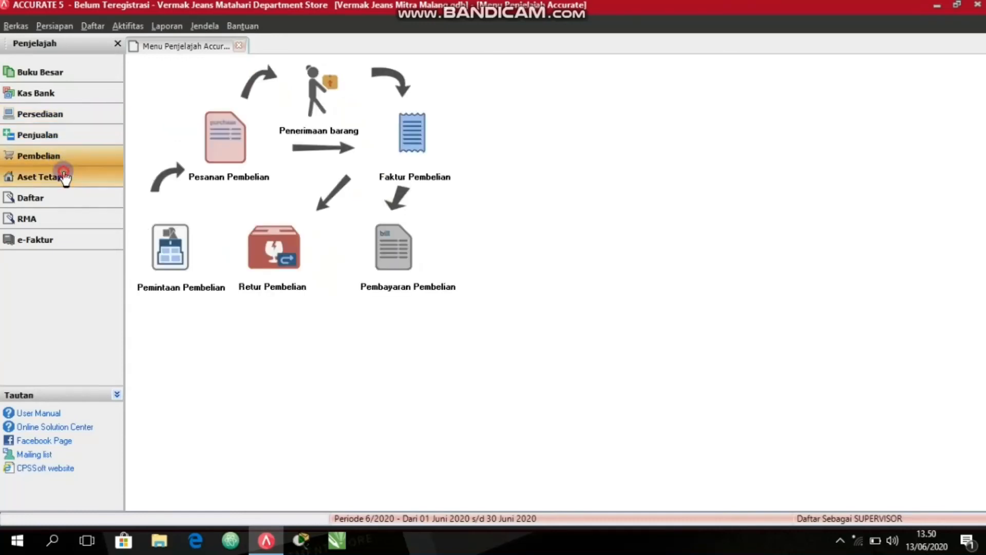
click(60, 177)
click(61, 197)
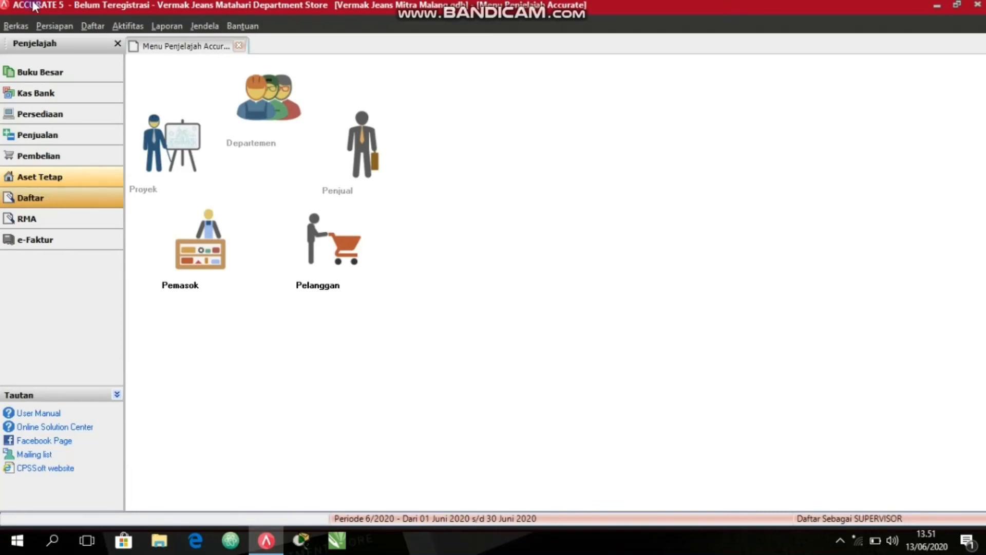
Close the Menu Penjelajah Accurate page.
click(240, 46)
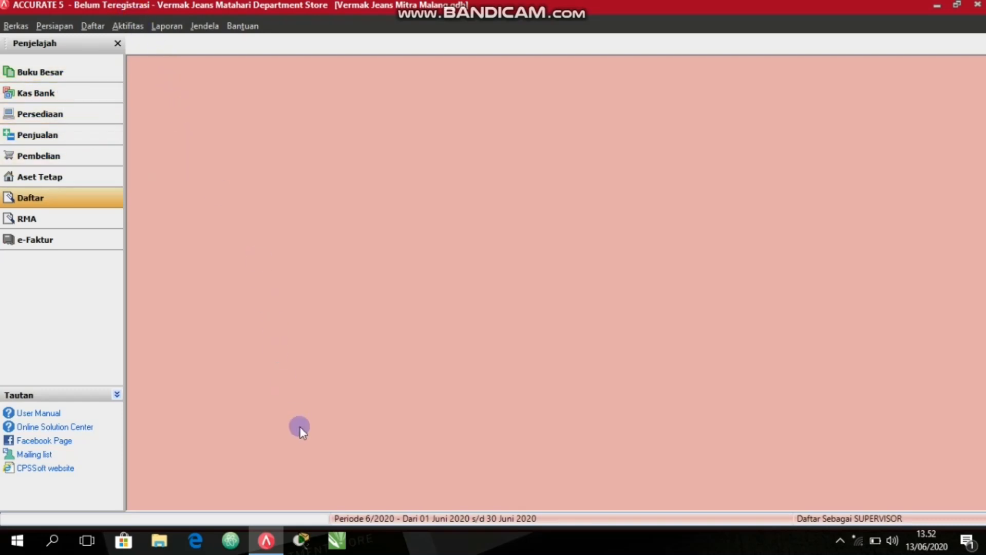
click(840, 540)
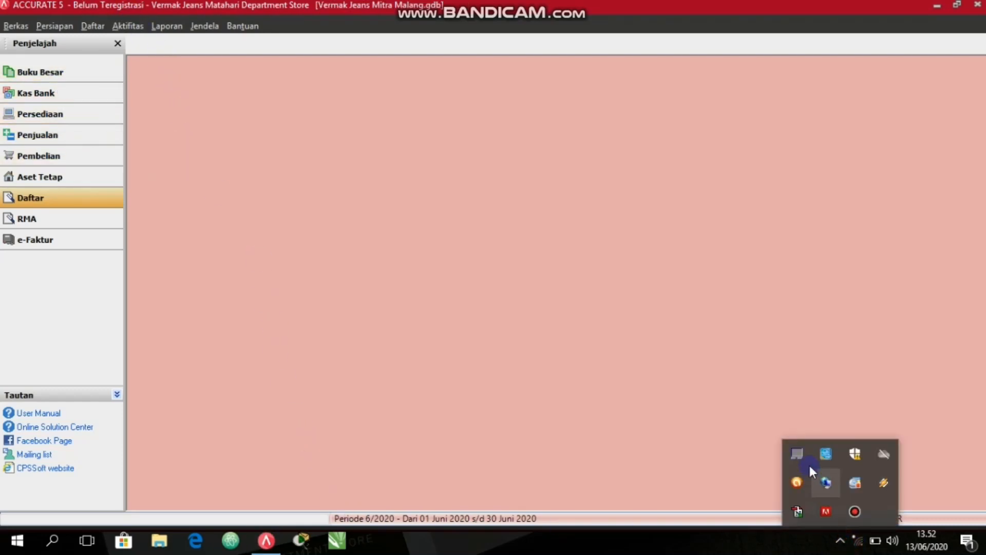